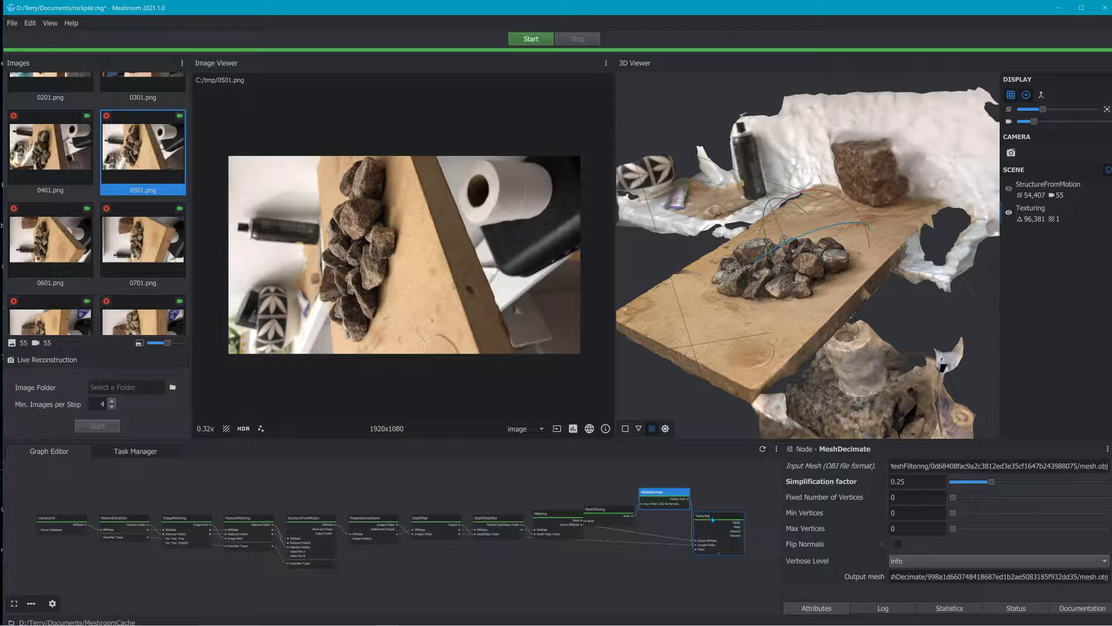
# Step: Copy the full output path of textured mesh texturedMesh.obj from the Texturing node's attributes
pyautogui.scroll(5, 787, 282)
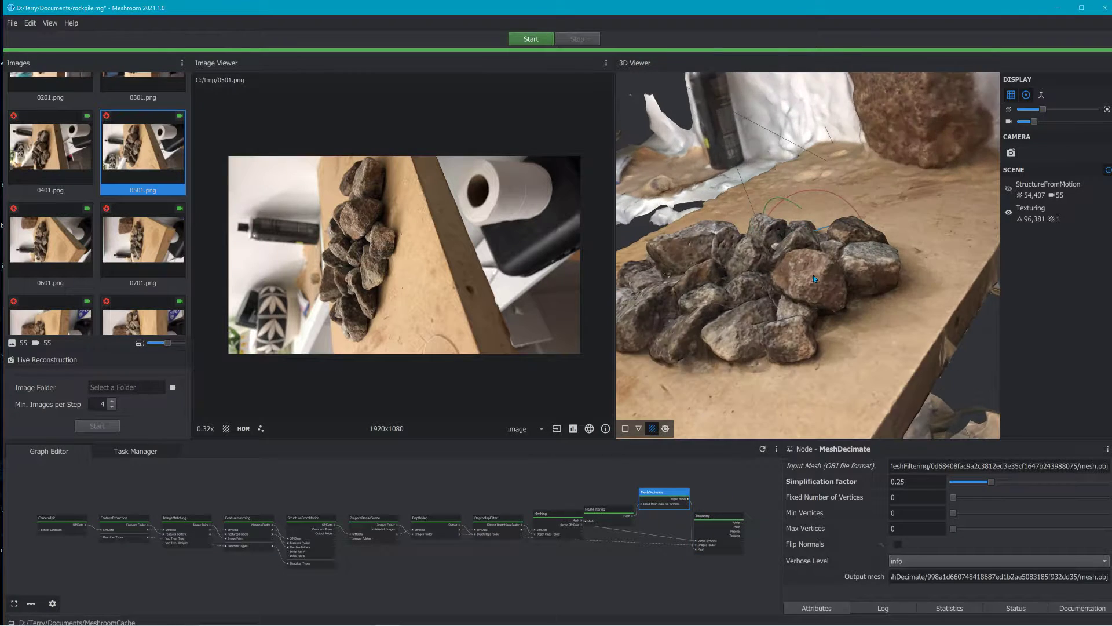
pyautogui.scroll(-3, 786, 307)
pyautogui.moveTo(770, 322); pyautogui.dragTo(760, 399)
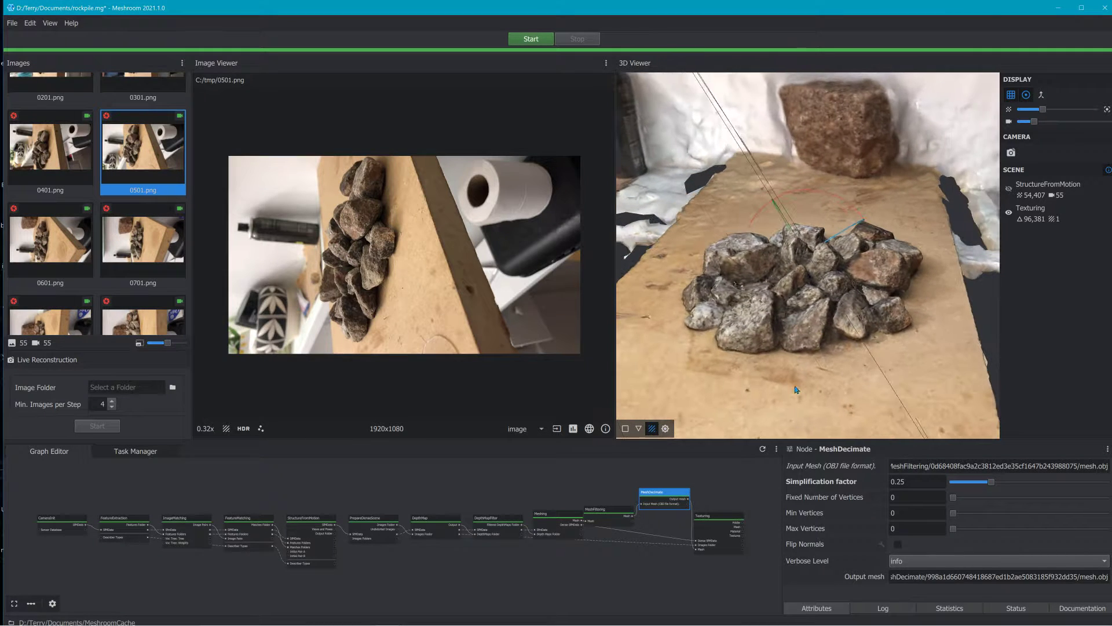
pyautogui.click(734, 520)
pyautogui.scroll(-5, 916, 535)
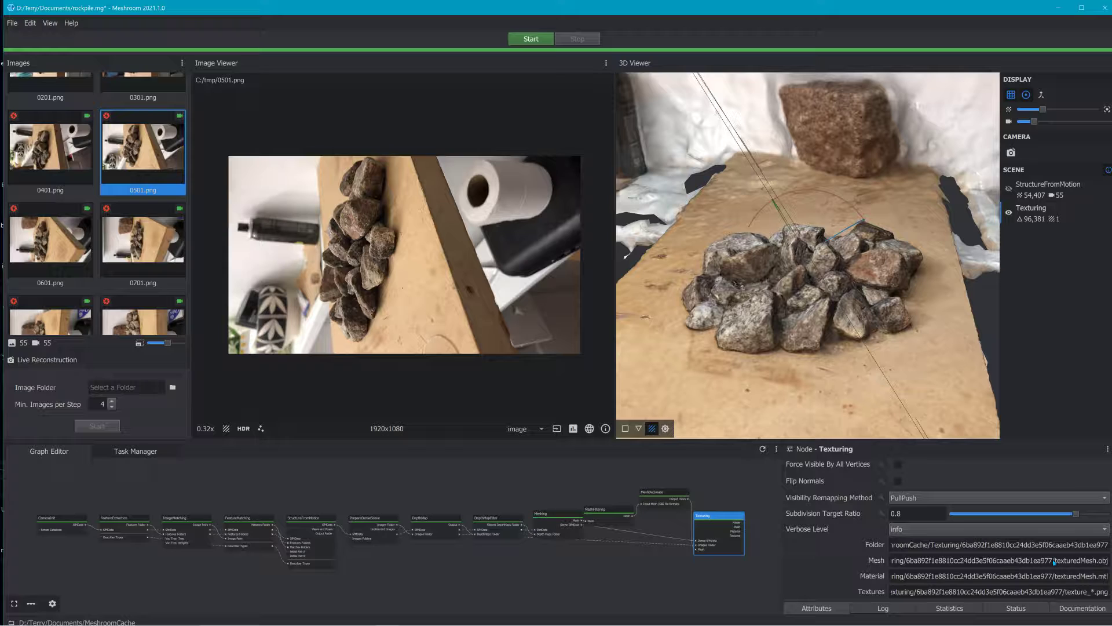
pyautogui.tripleClick(1054, 562)
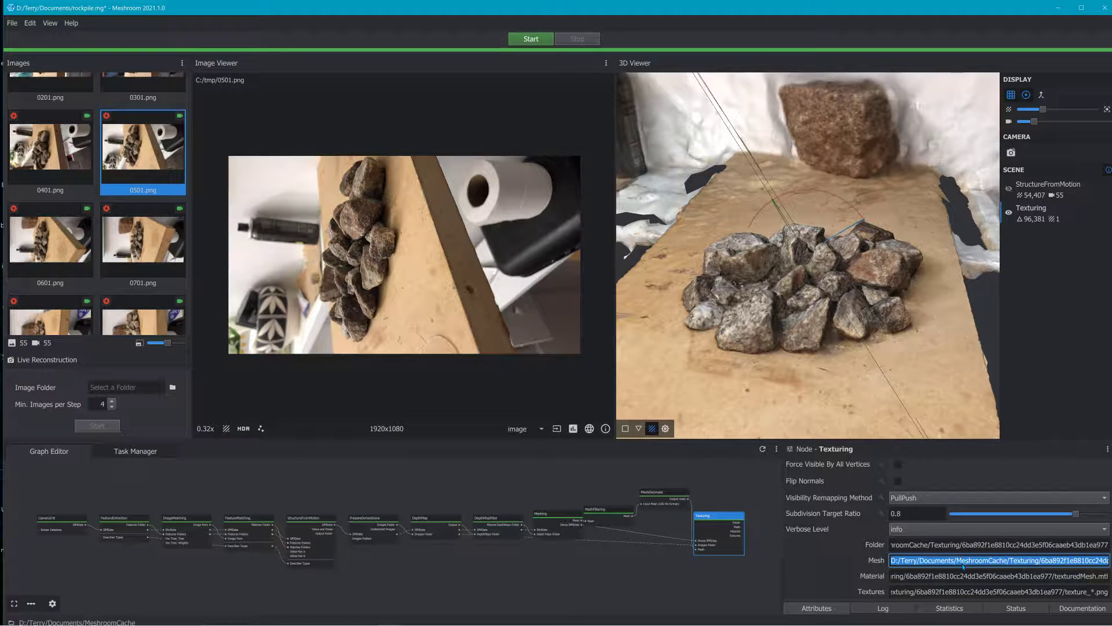
pyautogui.moveTo(1001, 562); pyautogui.dragTo(1094, 563)
pyautogui.click(1071, 563)
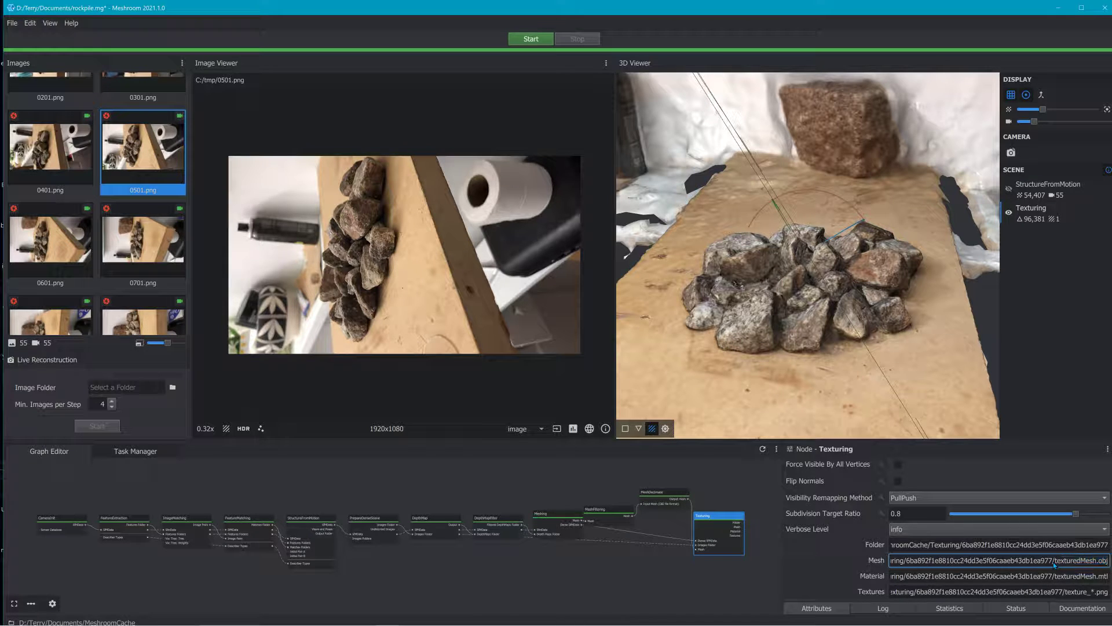
pyautogui.hotkey('ctrl', 'a')
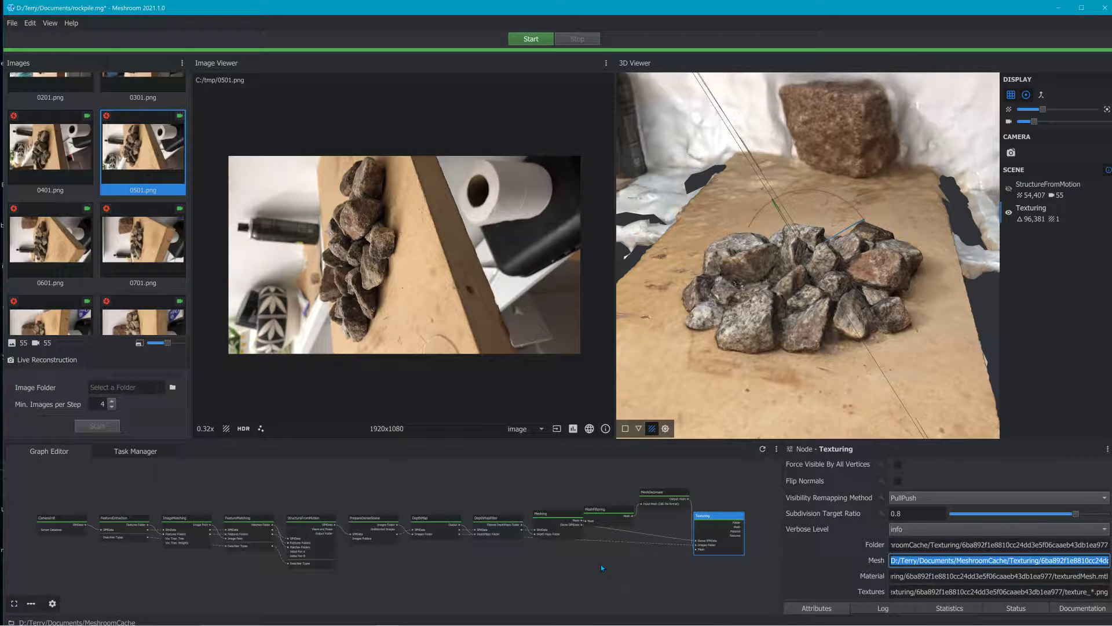
# Step: Minimize the open windows, launch Blender and delete the default cube from the new scene
pyautogui.click(1058, 7)
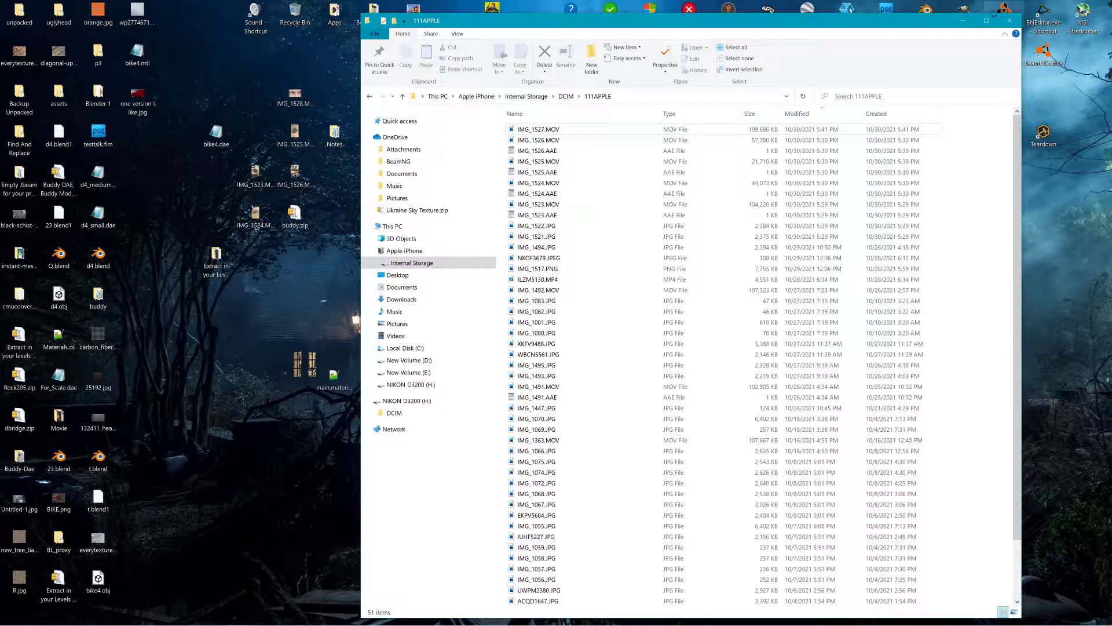
pyautogui.click(962, 21)
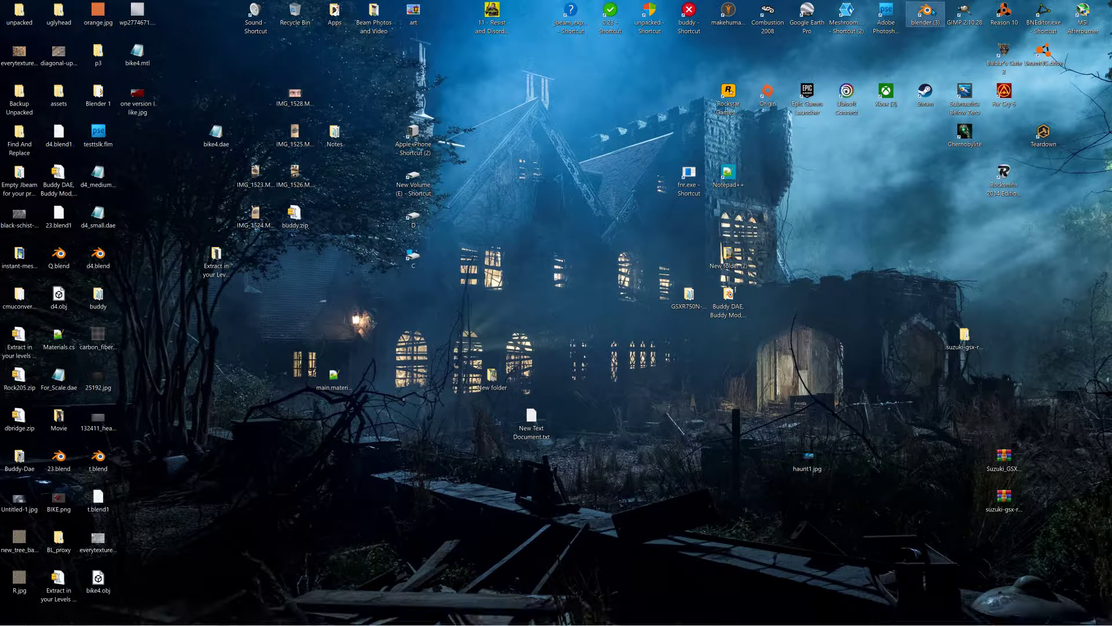
pyautogui.doubleClick(927, 13)
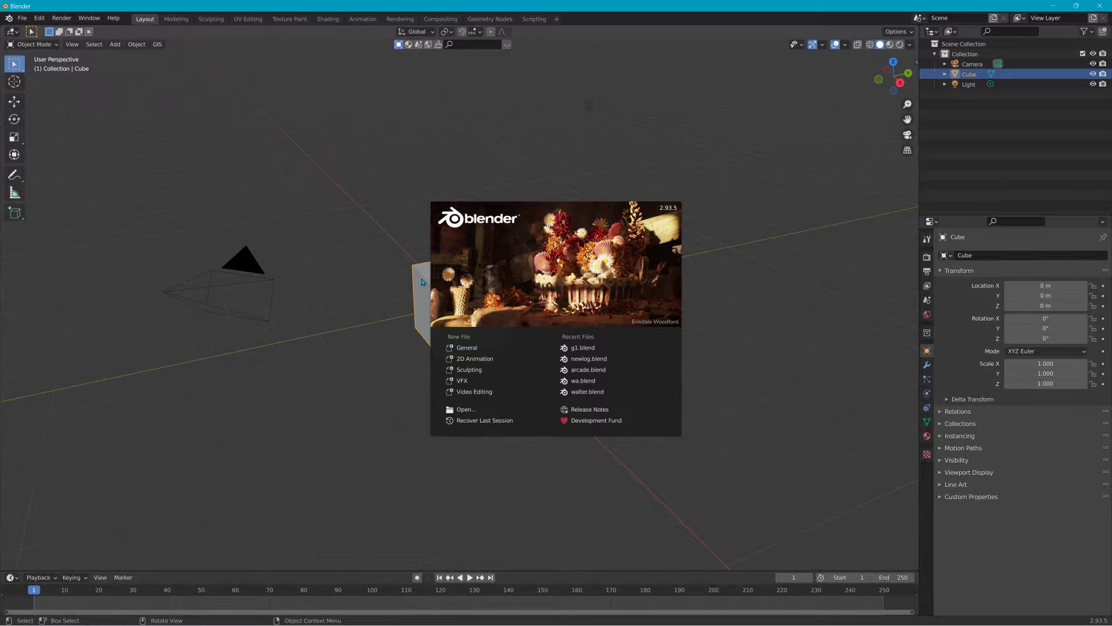
pyautogui.click(422, 283)
pyautogui.press('Delete')
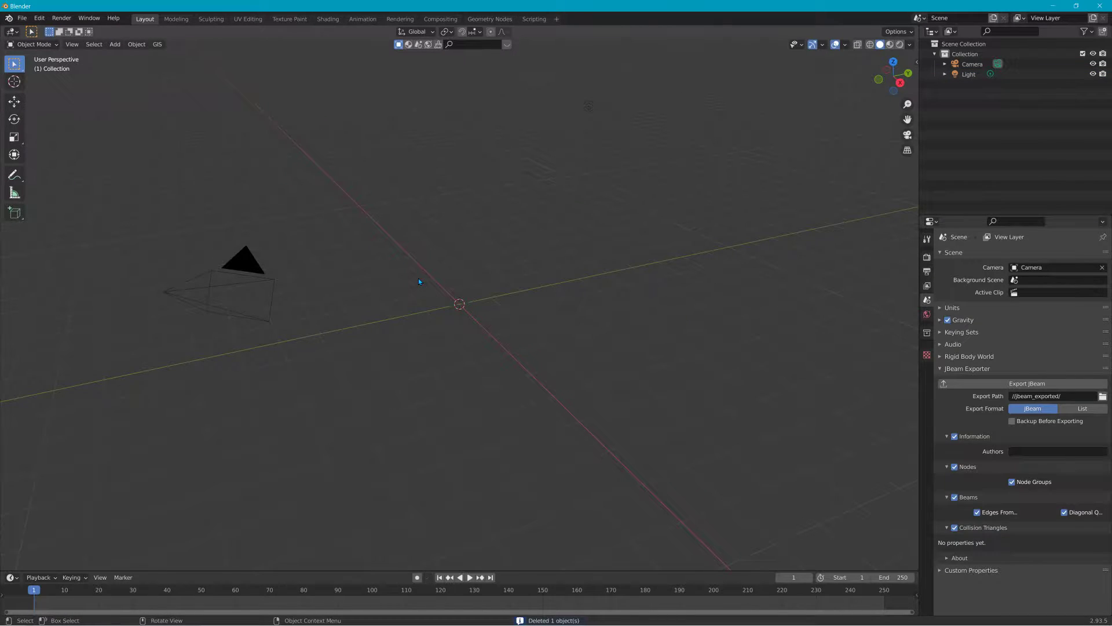
pyautogui.click(22, 18)
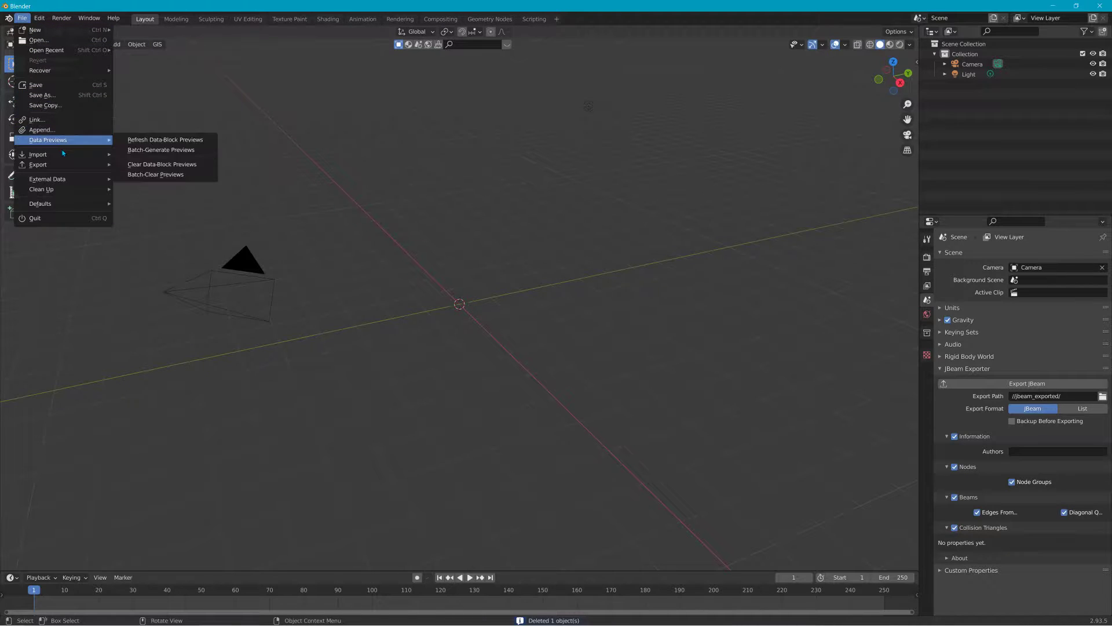
pyautogui.moveTo(41, 155)
pyautogui.click(151, 155)
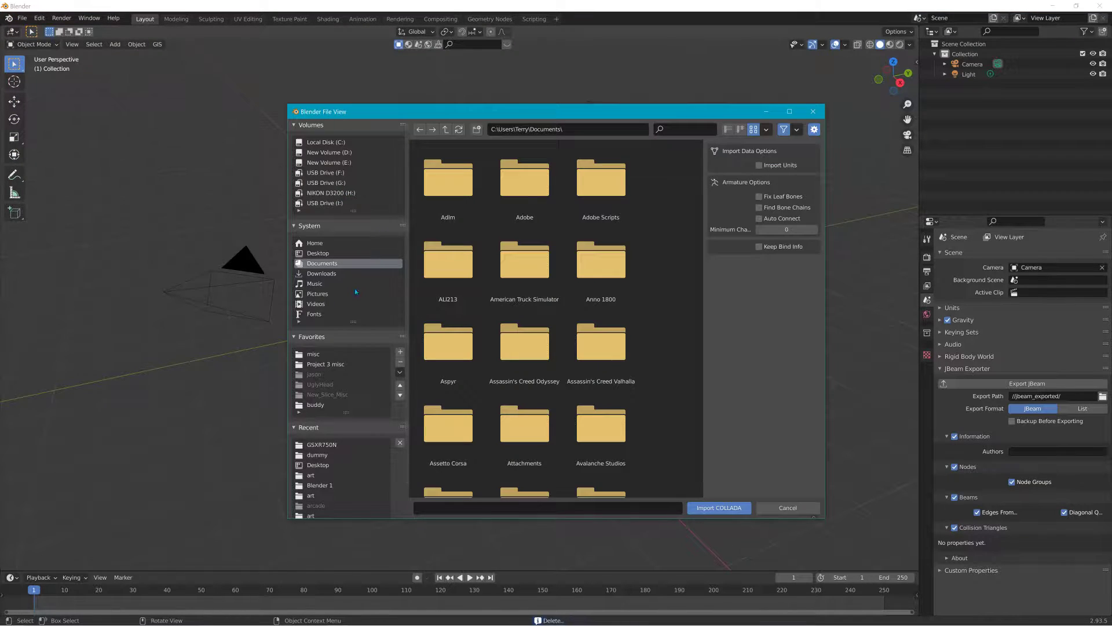
pyautogui.click(795, 508)
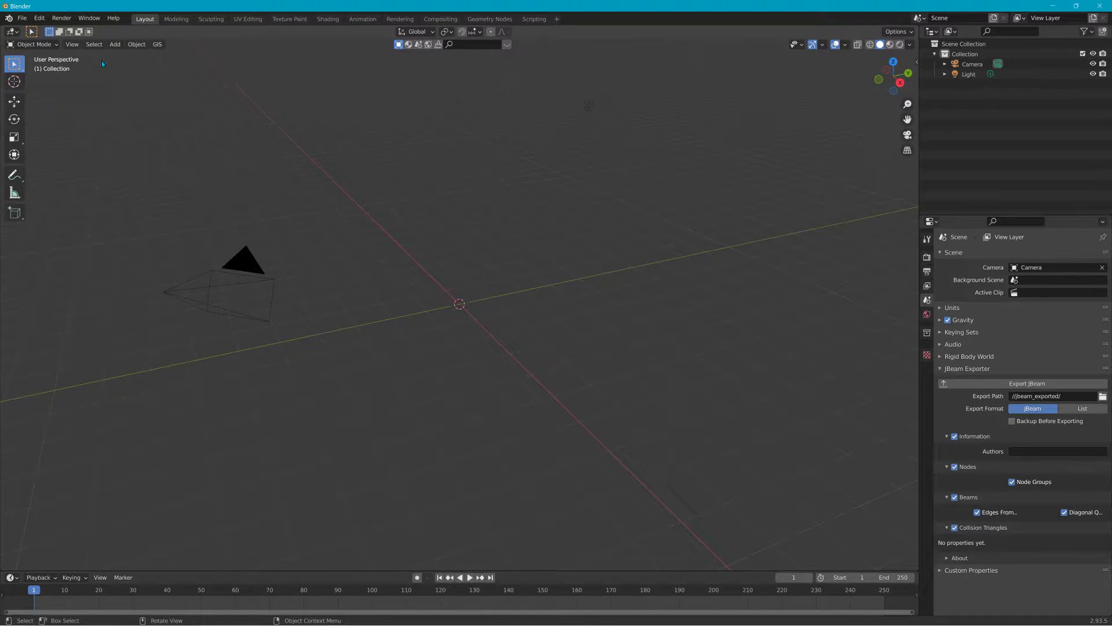
# Step: Import texturedMesh.obj as a Wavefront OBJ from the folder given by the copied Meshroom path
pyautogui.click(22, 18)
pyautogui.moveTo(71, 155)
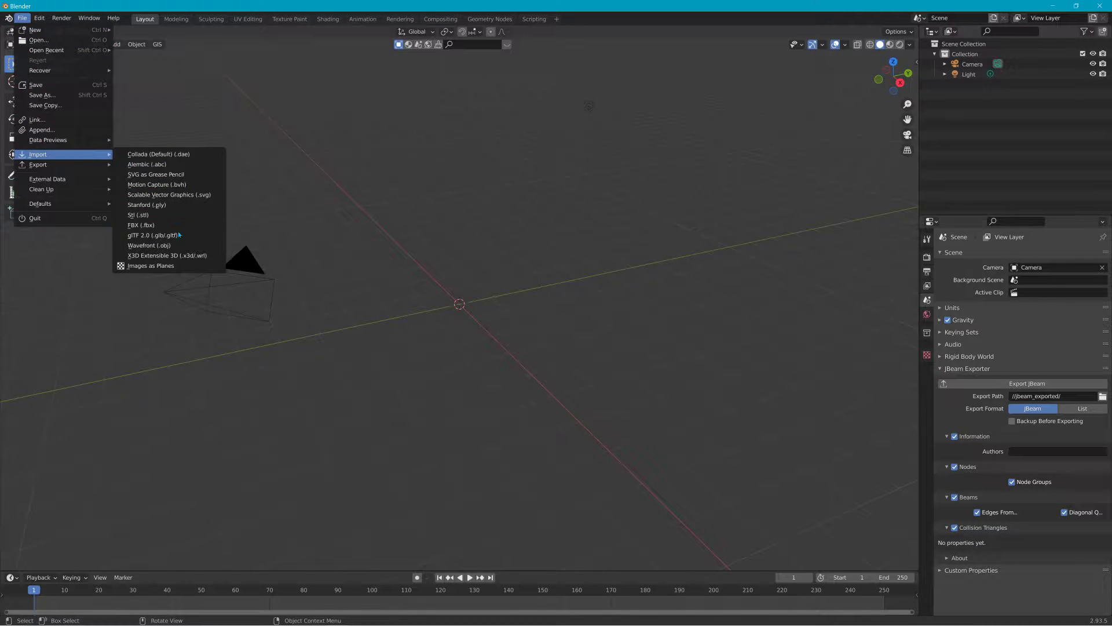
pyautogui.click(149, 246)
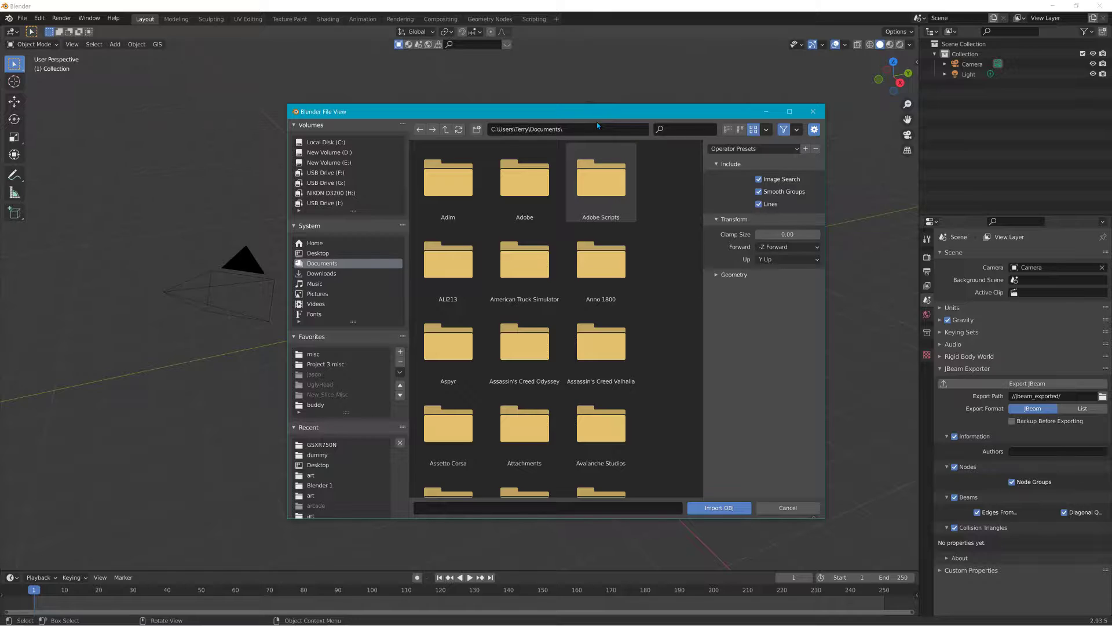
pyautogui.click(601, 129)
pyautogui.hotkey('ctrl', 'v')
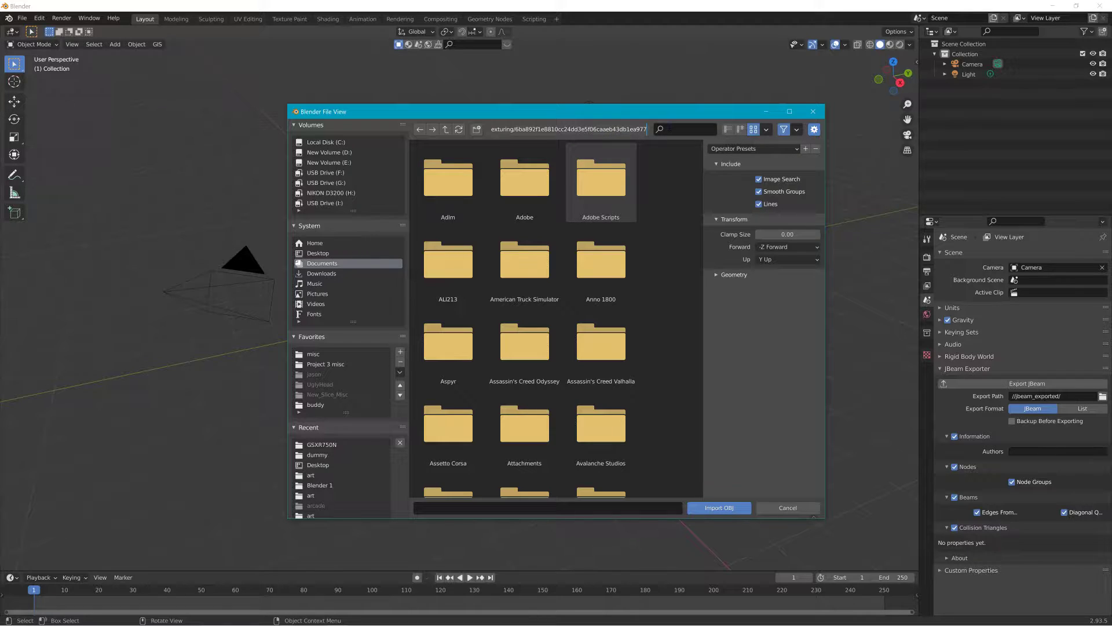
pyautogui.press('Return')
pyautogui.click(524, 182)
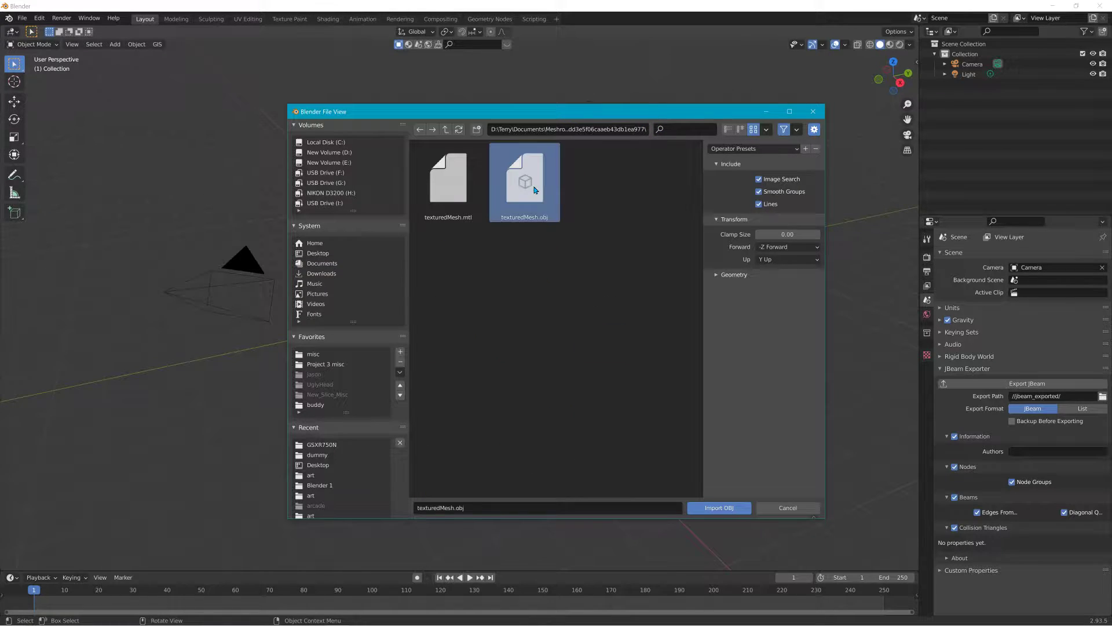
pyautogui.click(731, 508)
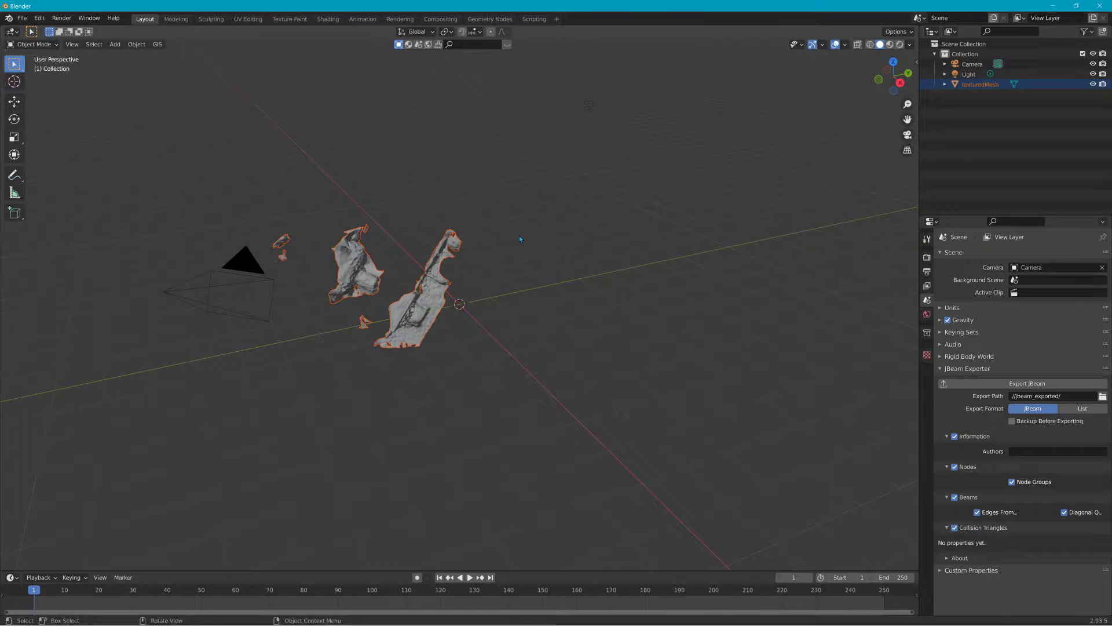
# Step: Rotate the imported mesh to about 35.5° on X and -147° on Y so the tabletop is level and upright
pyautogui.click(900, 83)
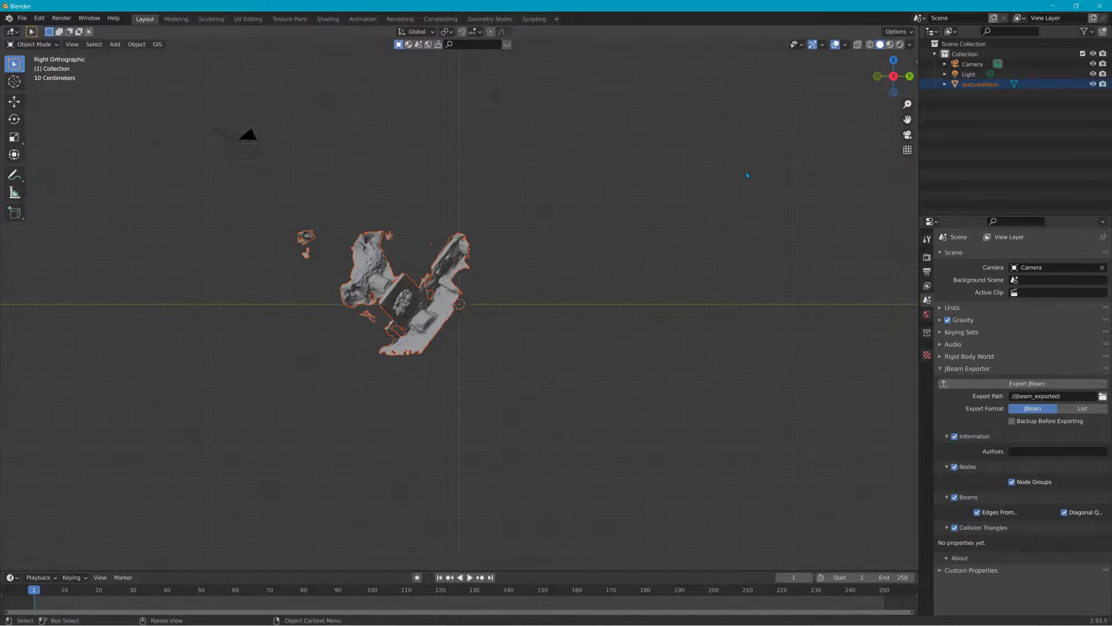
pyautogui.scroll(4, 507, 248)
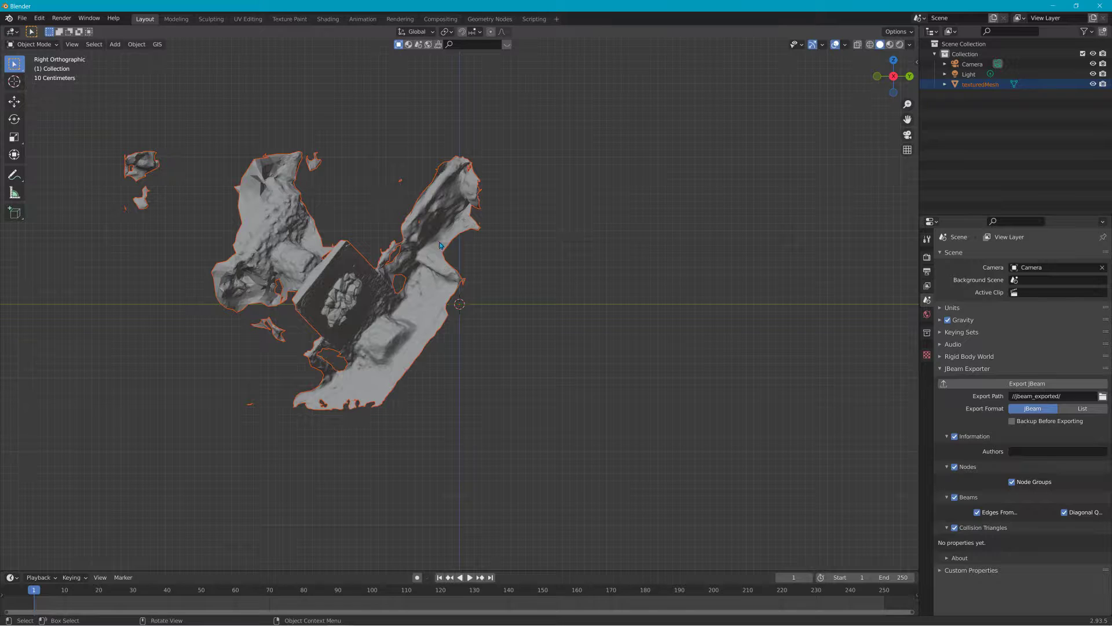
pyautogui.click(14, 119)
pyautogui.moveTo(483, 273); pyautogui.dragTo(501, 317)
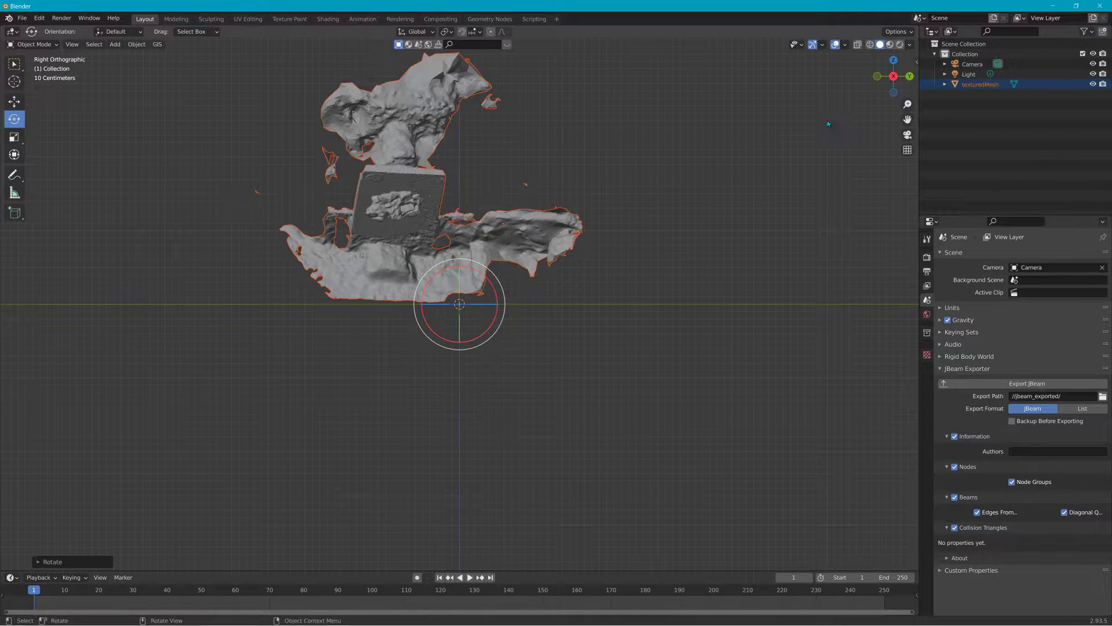
pyautogui.click(877, 77)
pyautogui.moveTo(501, 269); pyautogui.dragTo(408, 322)
pyautogui.moveTo(325, 357); pyautogui.dragTo(347, 356)
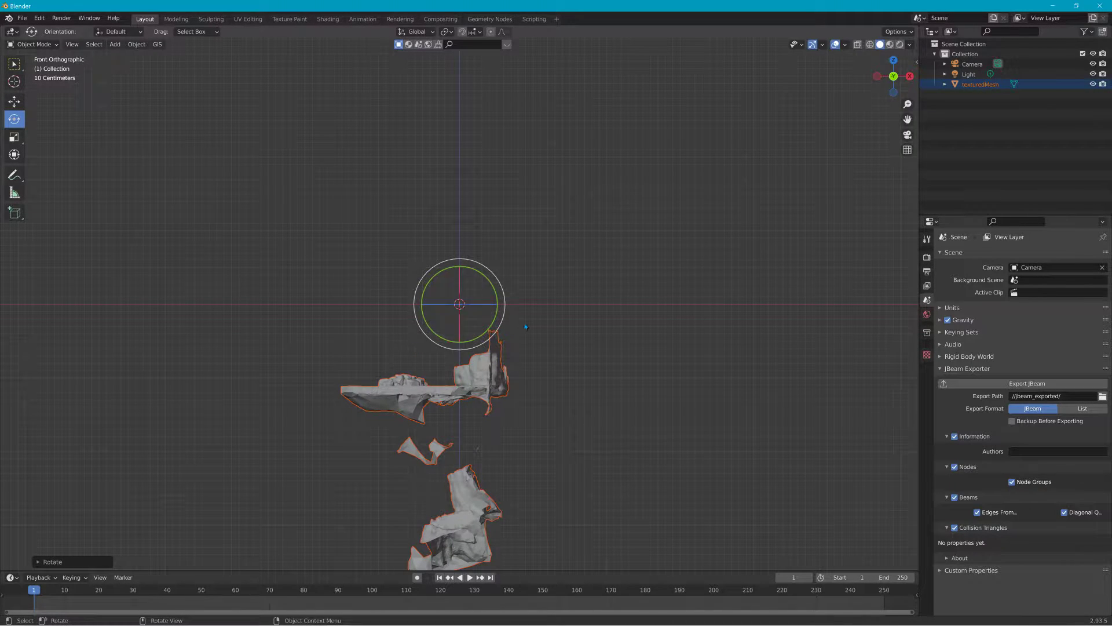
pyautogui.click(910, 78)
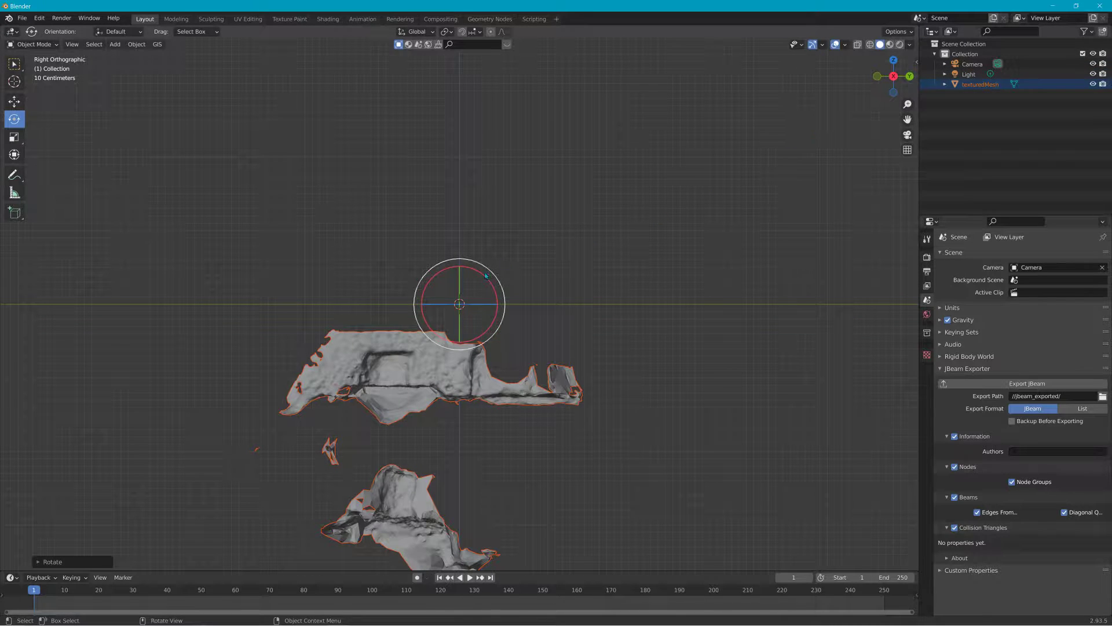
pyautogui.click(879, 77)
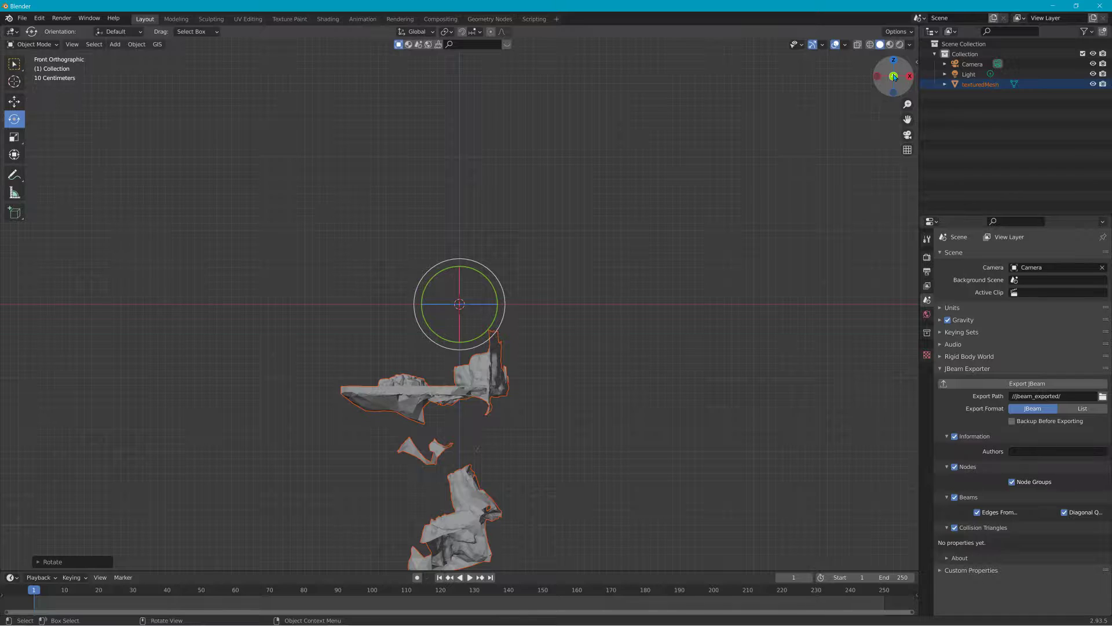
pyautogui.click(879, 77)
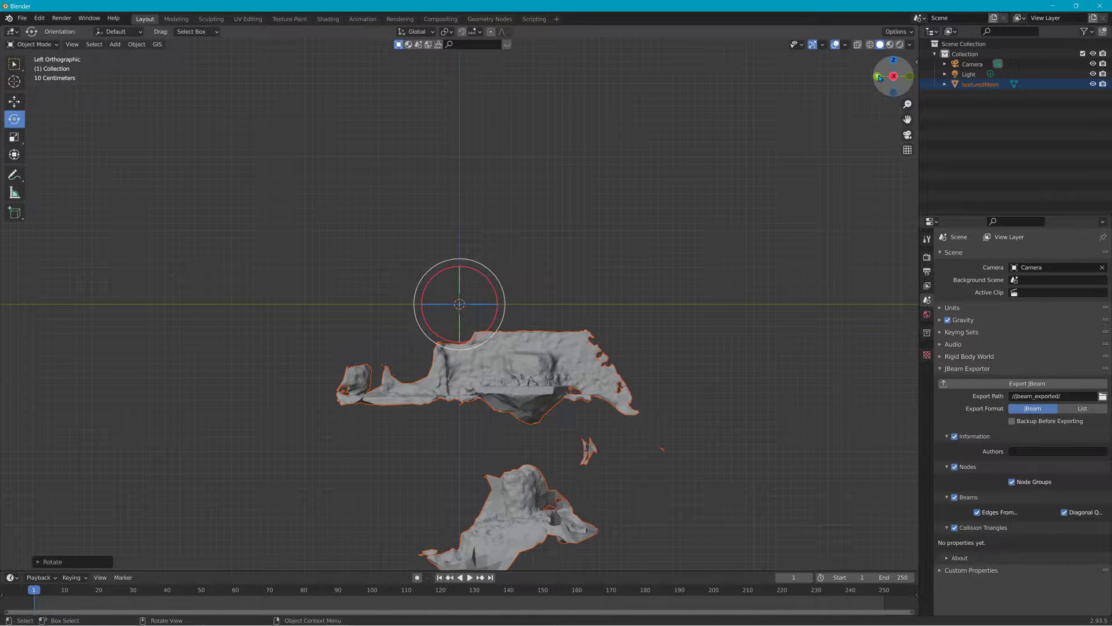
# Step: Set the mesh's origin to the 3D cursor and move its geometry to the origin
pyautogui.click(137, 44)
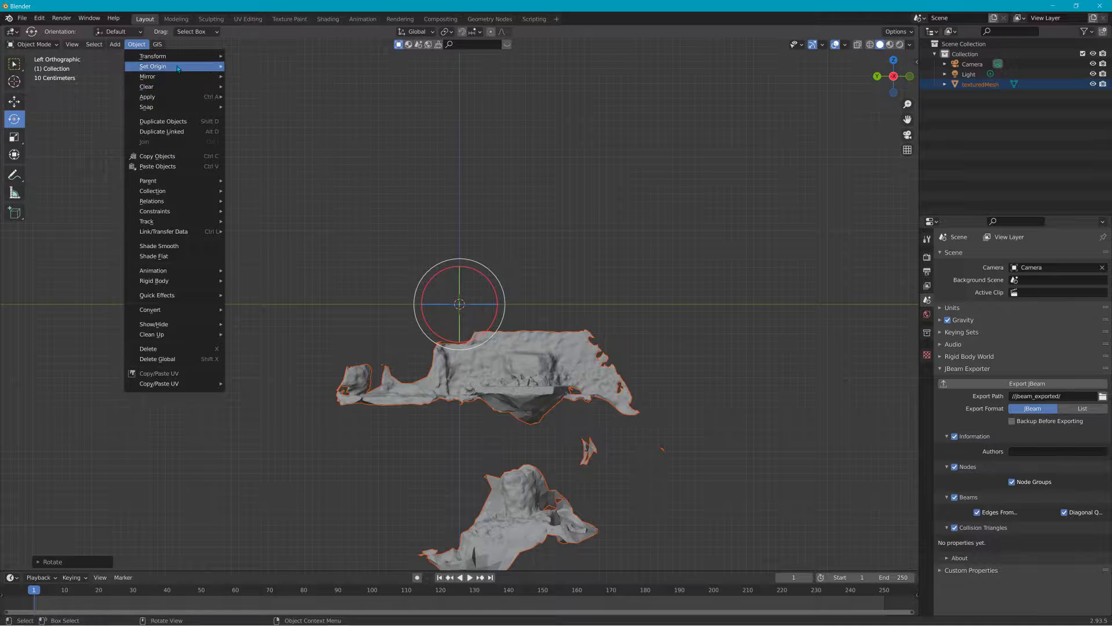
pyautogui.moveTo(209, 66)
pyautogui.click(278, 89)
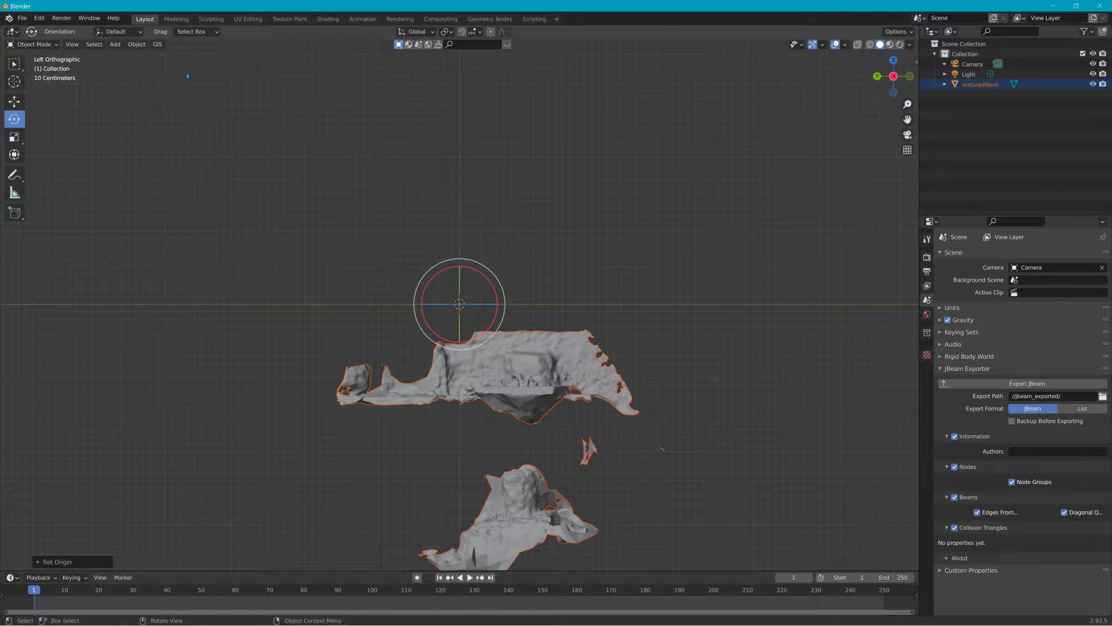
pyautogui.click(142, 46)
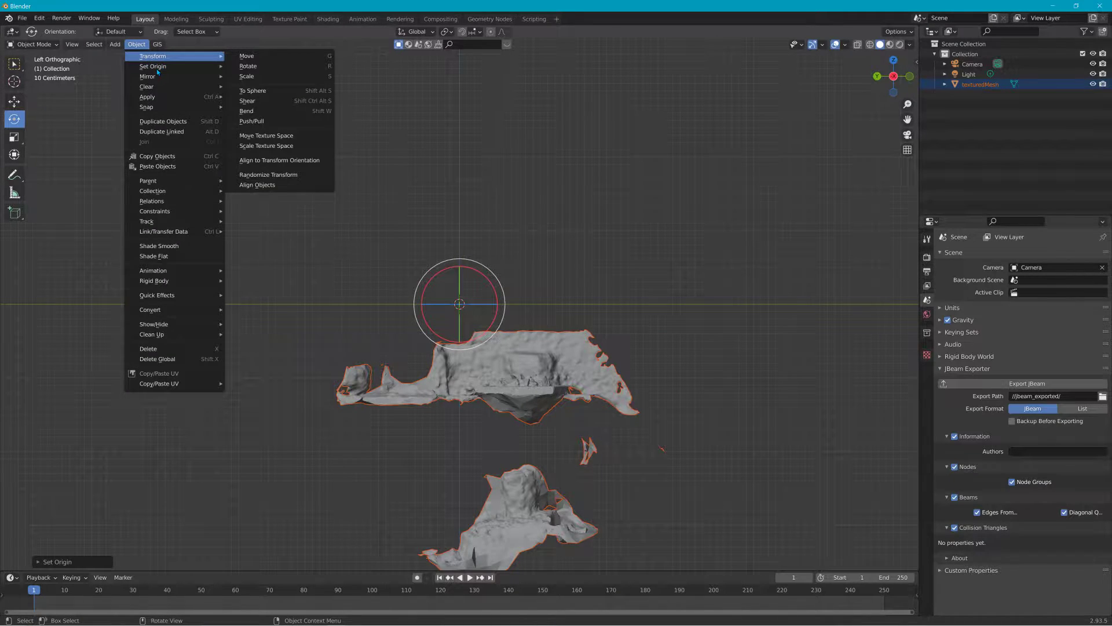
pyautogui.moveTo(157, 69)
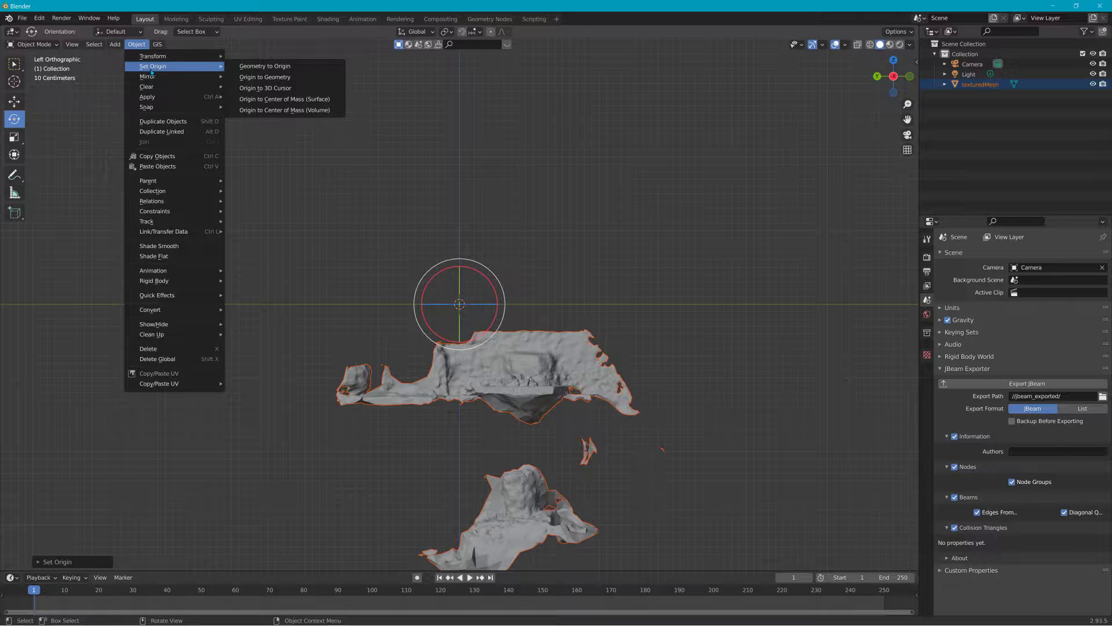
pyautogui.click(270, 67)
# Step: Make the imported mesh the active object and show its textures with Material Preview shading
pyautogui.moveTo(445, 242); pyautogui.dragTo(558, 246, button='middle')
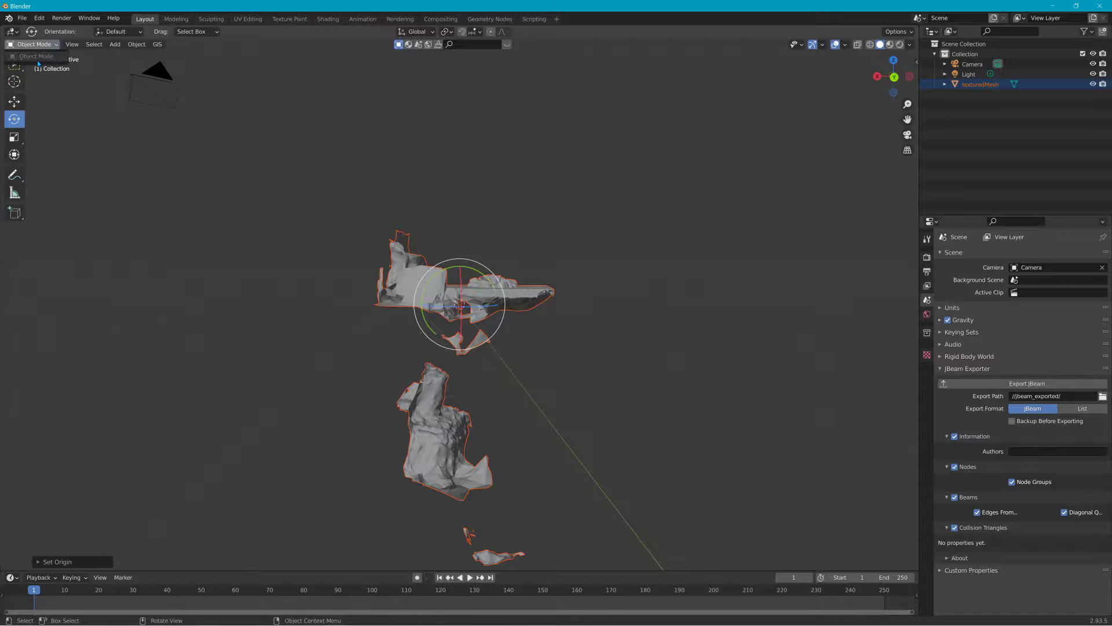
pyautogui.click(395, 255)
pyautogui.scroll(1, 599, 212)
pyautogui.scroll(1, 599, 213)
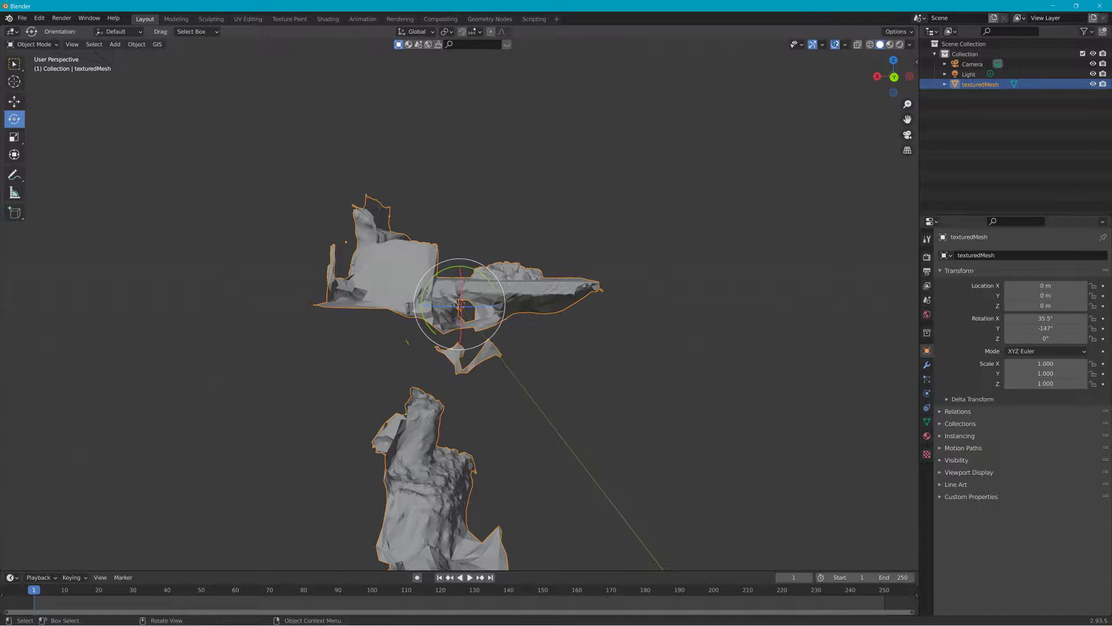
pyautogui.click(890, 45)
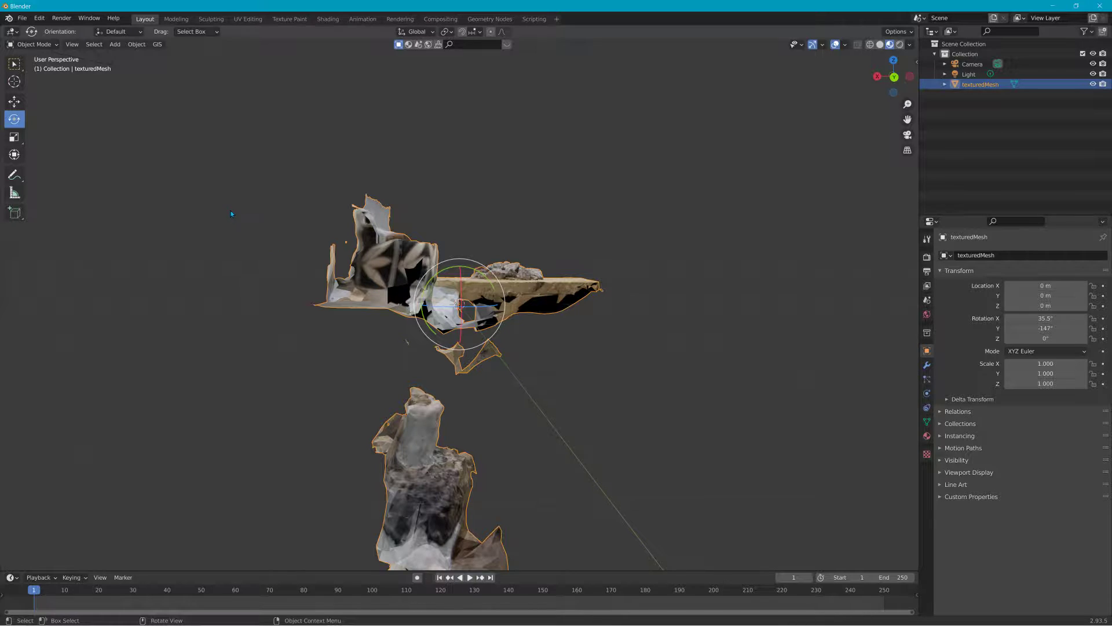
pyautogui.moveTo(358, 373); pyautogui.dragTo(262, 447, button='middle')
pyautogui.scroll(4, 263, 447)
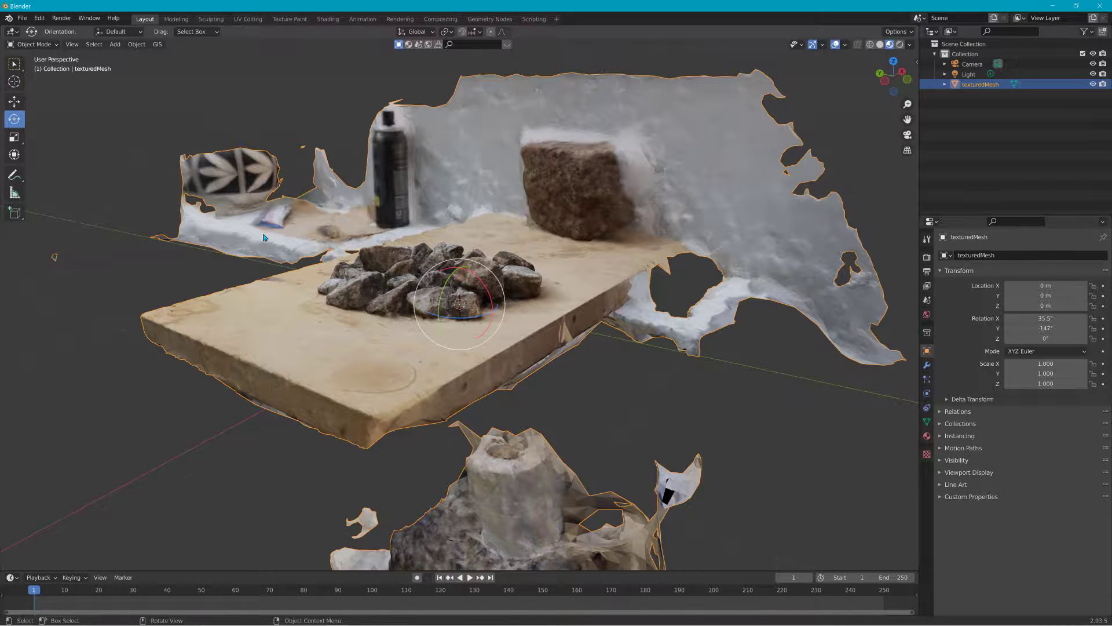
# Step: Switch the textured mesh from Object Mode to Edit Mode
pyautogui.moveTo(320, 306); pyautogui.dragTo(459, 270, button='middle')
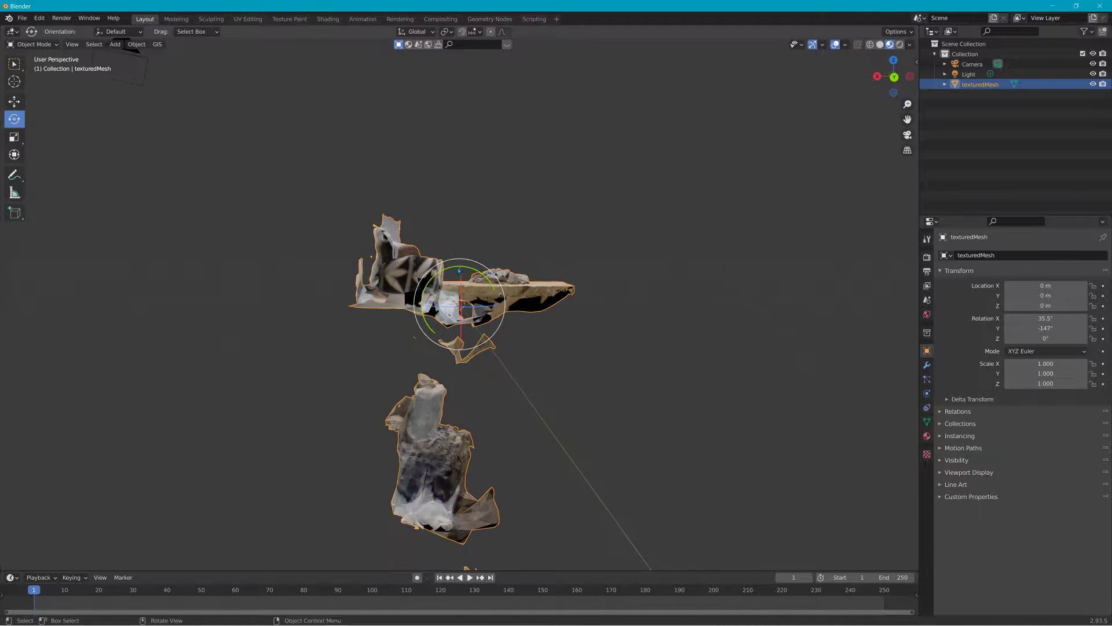
pyautogui.click(26, 48)
pyautogui.click(26, 65)
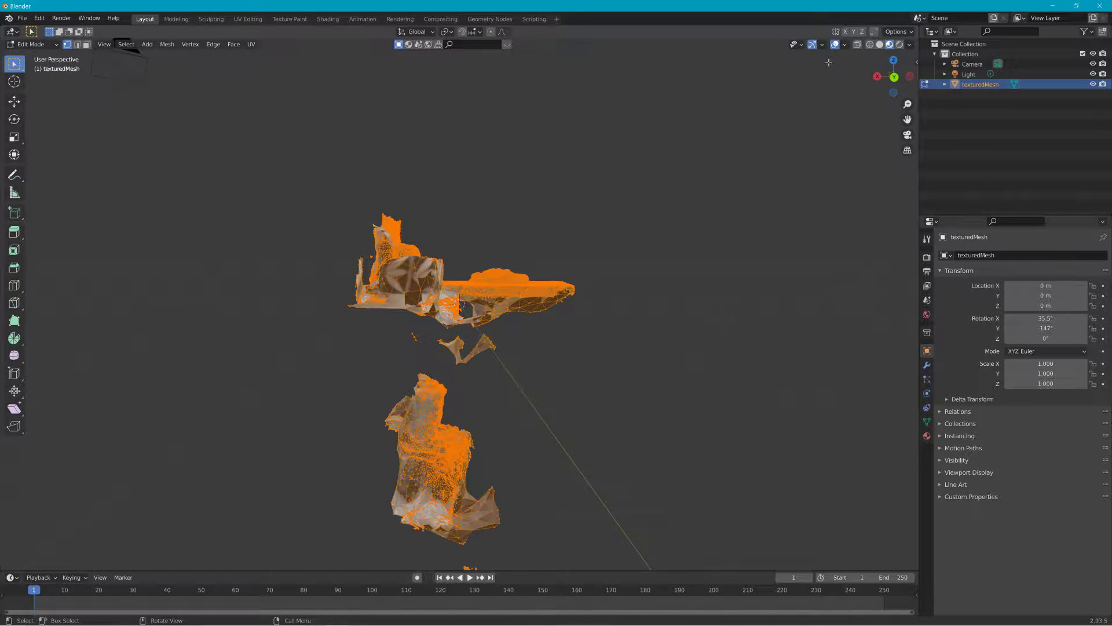
# Step: Deselect the entire mesh and turn on X-ray so hidden vertices can also be selected
pyautogui.hotkey('alt', 'a')
pyautogui.click(857, 45)
pyautogui.moveTo(279, 183); pyautogui.dragTo(313, 231)
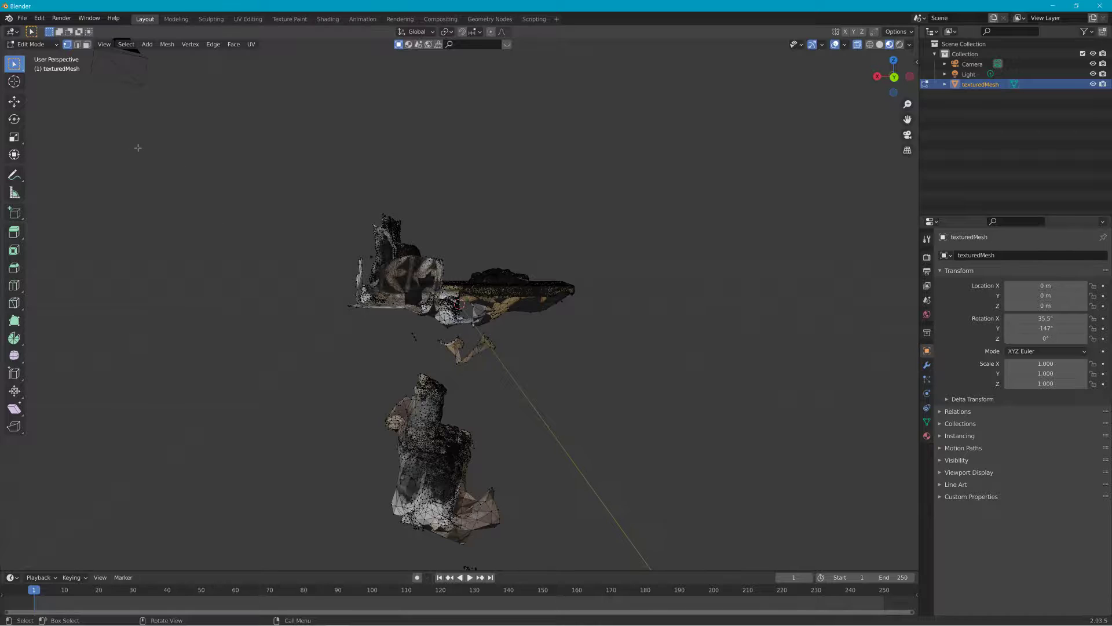
pyautogui.click(44, 46)
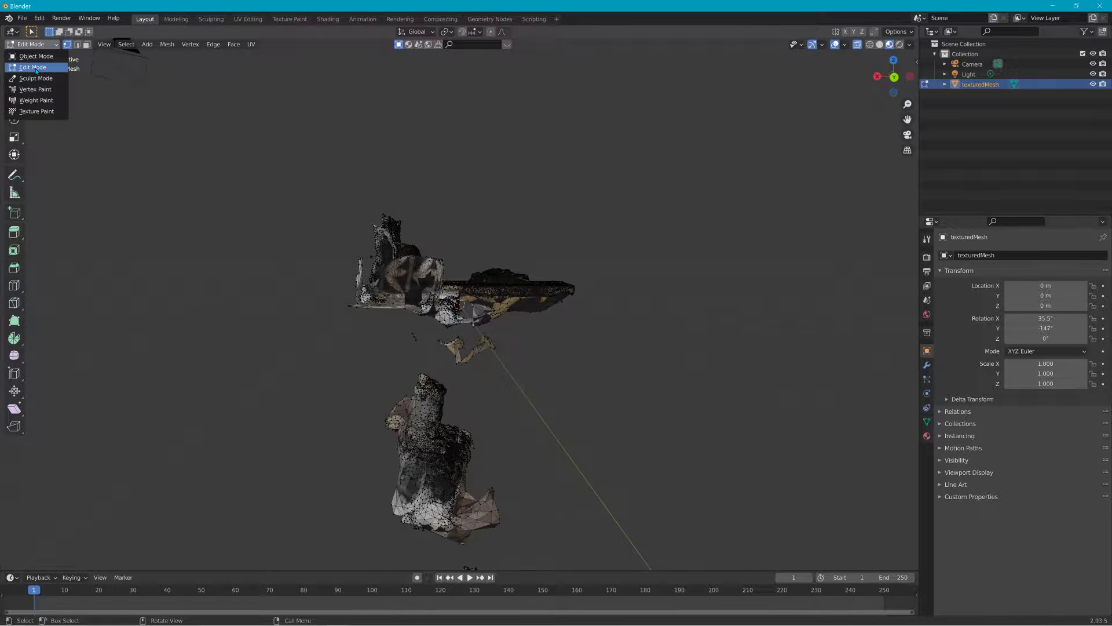
pyautogui.click(40, 69)
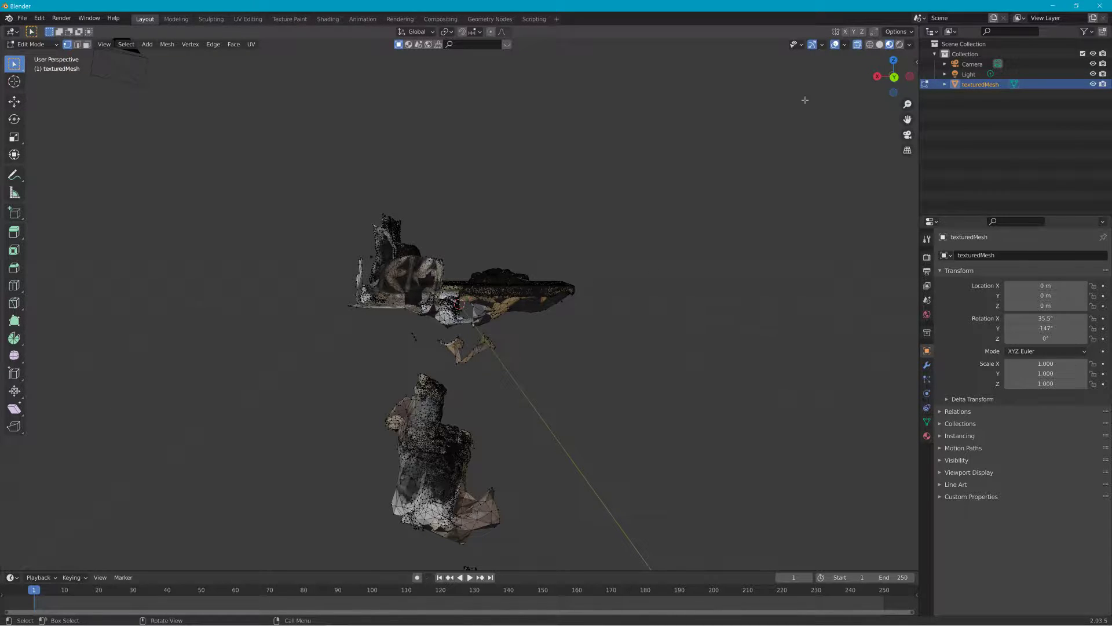
# Step: Delete the vertices of the chair, the background and the scan debris beneath the tabletop
pyautogui.moveTo(243, 150); pyautogui.dragTo(470, 555)
pyautogui.press('x')
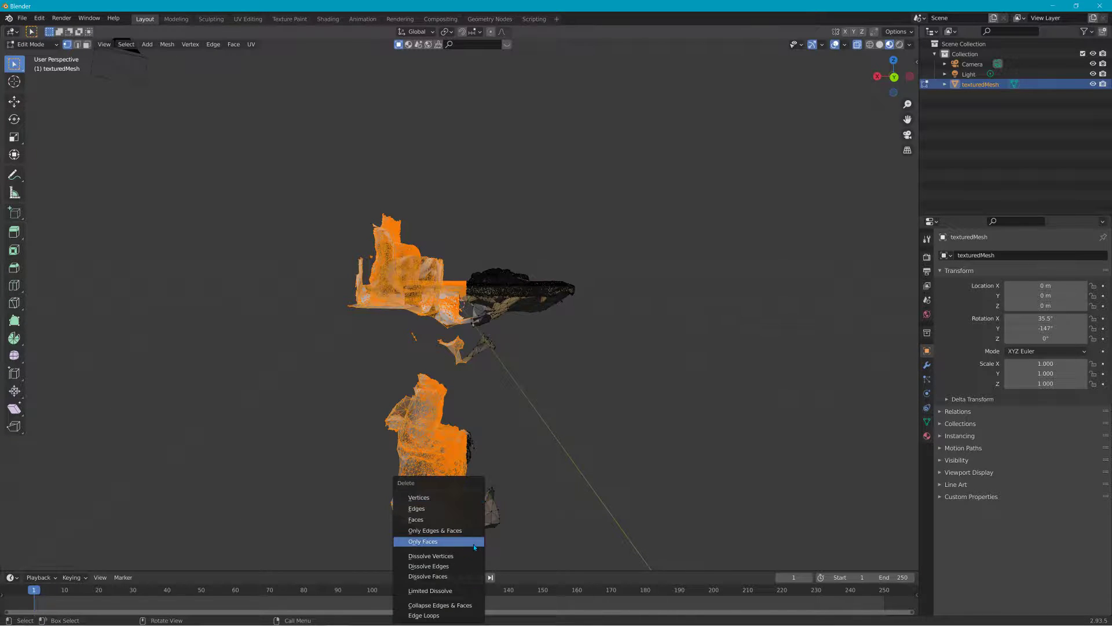
pyautogui.click(458, 497)
pyautogui.moveTo(594, 546); pyautogui.dragTo(372, 292)
pyautogui.press('x')
pyautogui.click(372, 293)
# Step: Select the tabletop slab beneath the rocks in the left orthographic view and delete its vertices
pyautogui.moveTo(577, 298); pyautogui.dragTo(510, 289, button='middle')
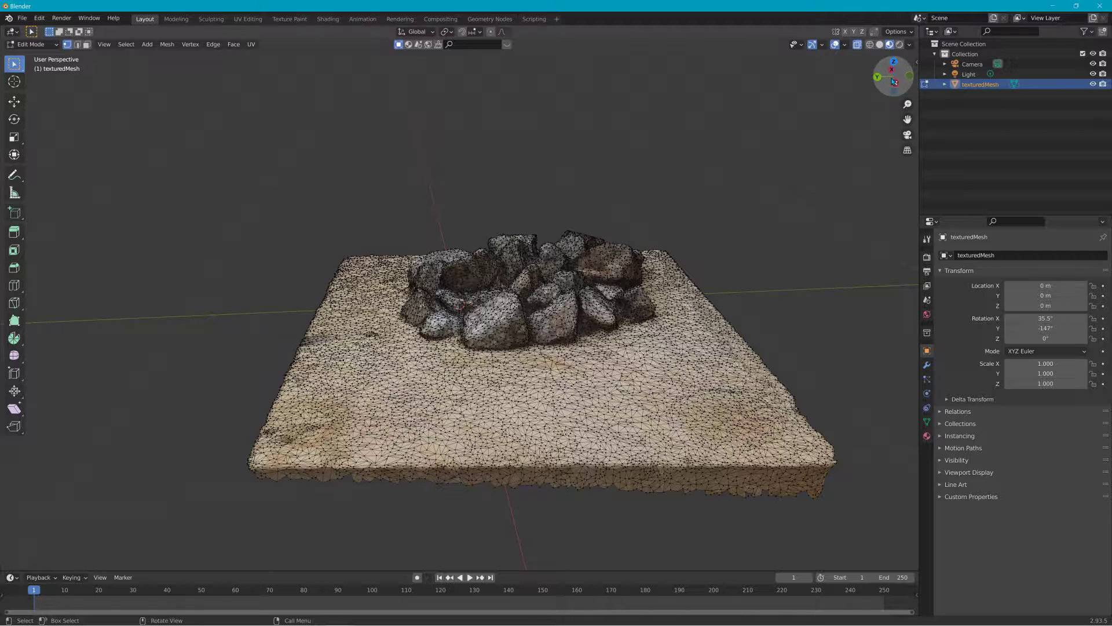
pyautogui.click(894, 82)
pyautogui.scroll(3, 567, 264)
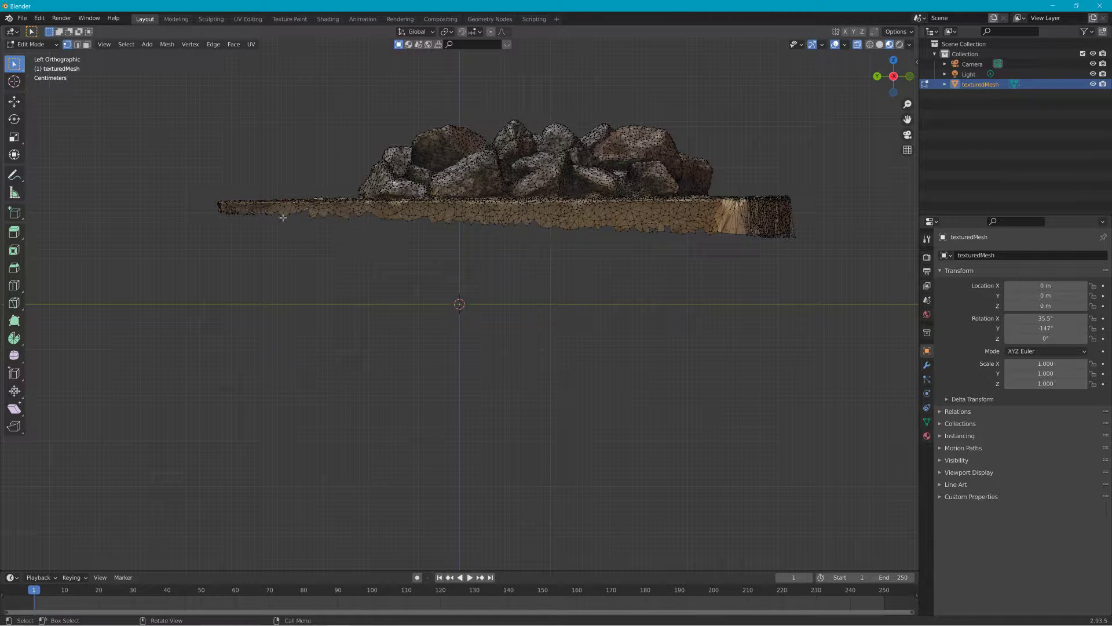
pyautogui.moveTo(218, 202); pyautogui.dragTo(829, 269)
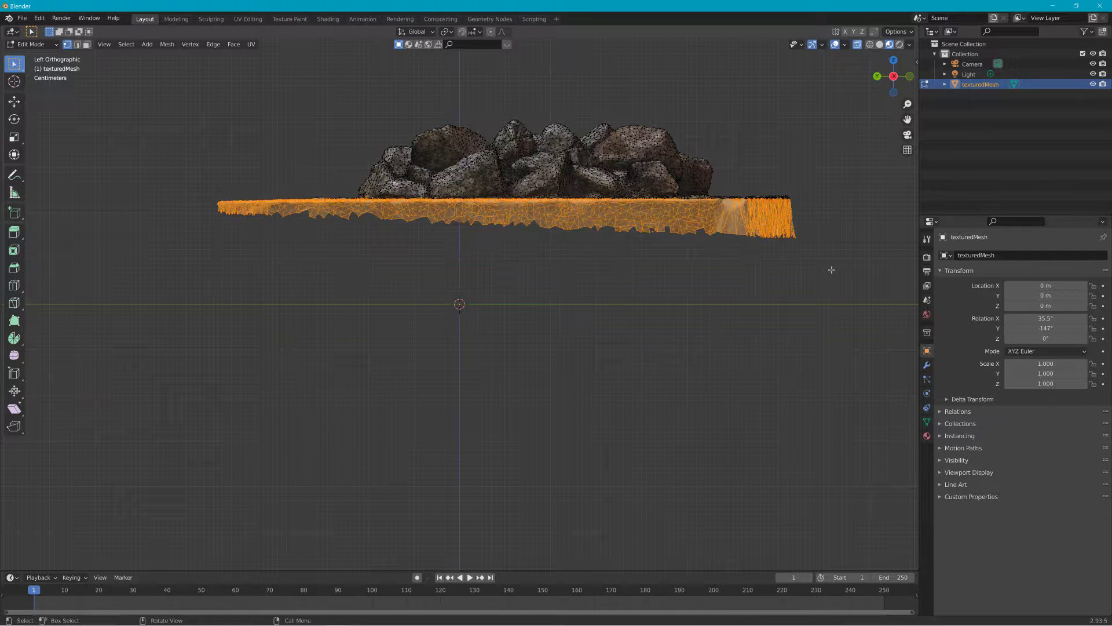
pyautogui.press('x')
pyautogui.click(829, 268)
# Step: Delete the thin tabletop remnants along the base of the rocks and beyond both ends of the pile
pyautogui.moveTo(819, 217); pyautogui.dragTo(551, 201)
pyautogui.press('x')
pyautogui.click(547, 201)
pyautogui.moveTo(305, 186); pyautogui.dragTo(358, 216)
pyautogui.press('x')
pyautogui.click(355, 208)
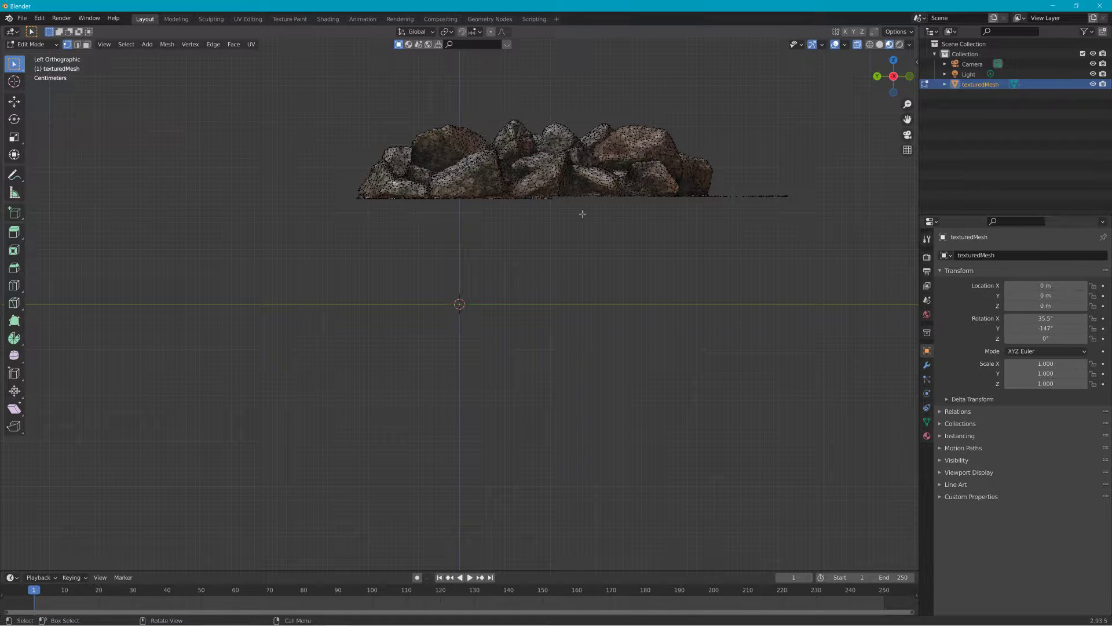
pyautogui.moveTo(713, 198); pyautogui.dragTo(792, 207)
pyautogui.press('x')
pyautogui.click(793, 207)
# Step: Switch to lasso selection and delete the tabletop patch sticking out beside the rocks
pyautogui.moveTo(777, 209); pyautogui.dragTo(455, 239, button='middle')
pyautogui.moveTo(20, 72)
pyautogui.mouseDown()
pyautogui.moveTo(35, 85)
pyautogui.moveTo(42, 124)
pyautogui.mouseUp()
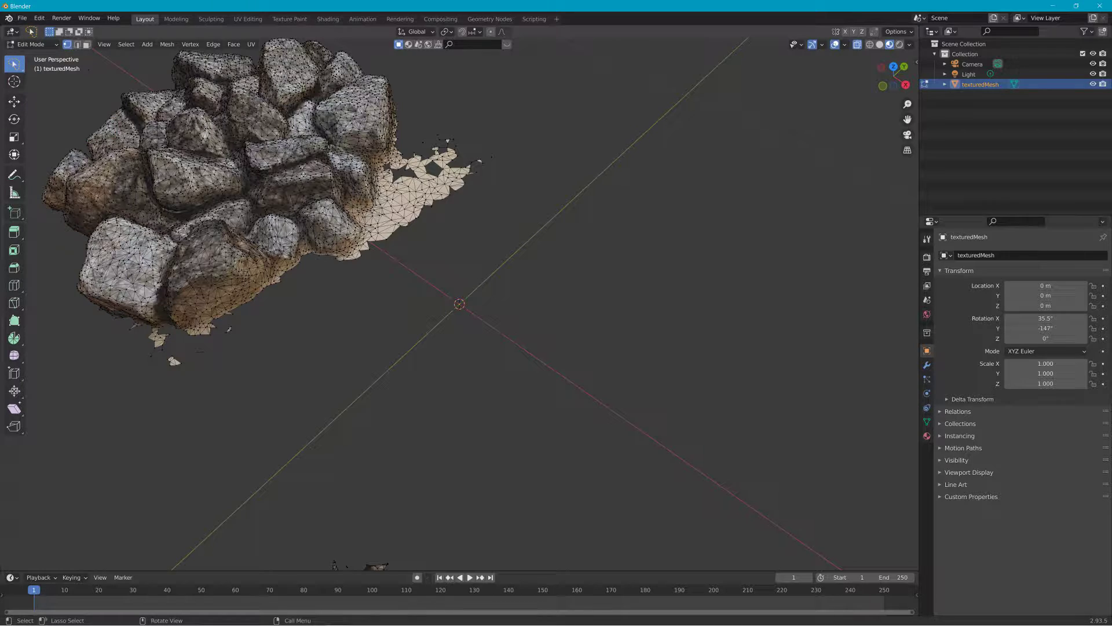
pyautogui.moveTo(346, 266)
pyautogui.mouseDown()
pyautogui.moveTo(354, 239)
pyautogui.moveTo(348, 255)
pyautogui.moveTo(370, 238)
pyautogui.moveTo(356, 214)
pyautogui.moveTo(374, 200)
pyautogui.moveTo(380, 169)
pyautogui.moveTo(458, 126)
pyautogui.moveTo(334, 347)
pyautogui.moveTo(87, 365)
pyautogui.moveTo(123, 327)
pyautogui.moveTo(322, 266)
pyautogui.moveTo(299, 349)
pyautogui.mouseUp()
pyautogui.press('x')
pyautogui.click(314, 336)
# Step: Lasso-select leftover tabletop scraps around the rock pile's outer edge and delete their vertices
pyautogui.moveTo(315, 338); pyautogui.dragTo(533, 495, button='middle')
pyautogui.moveTo(533, 496)
pyautogui.keyDown('ctrl'); pyautogui.mouseDown(button='right')
pyautogui.moveTo(410, 272)
pyautogui.moveTo(527, 492)
pyautogui.mouseUp(button='right'); pyautogui.keyUp('ctrl')
pyautogui.press('x')
pyautogui.click(601, 479)
pyautogui.moveTo(601, 479)
pyautogui.mouseDown(button='middle')
pyautogui.moveTo(764, 329)
pyautogui.moveTo(764, 411)
pyautogui.mouseUp(button='middle')
pyautogui.moveTo(768, 430)
pyautogui.keyDown('ctrl'); pyautogui.mouseDown(button='right')
pyautogui.moveTo(828, 422)
pyautogui.moveTo(776, 458)
pyautogui.mouseUp(button='right'); pyautogui.keyUp('ctrl')
pyautogui.press('x')
pyautogui.click(782, 462)
# Step: Delete further tabletop scraps on the rock pile's other sides with lasso selections
pyautogui.moveTo(781, 461)
pyautogui.mouseDown(button='middle')
pyautogui.moveTo(767, 450)
pyautogui.moveTo(624, 462)
pyautogui.mouseUp(button='middle')
pyautogui.moveTo(613, 456)
pyautogui.keyDown('ctrl'); pyautogui.mouseDown(button='right')
pyautogui.moveTo(682, 467)
pyautogui.moveTo(667, 470)
pyautogui.mouseUp(button='right'); pyautogui.keyUp('ctrl')
pyautogui.press('x')
pyautogui.click(666, 470)
pyautogui.keyDown('ctrl'); pyautogui.moveTo(735, 405); pyautogui.dragTo(818, 536, button='right'); pyautogui.keyUp('ctrl')
pyautogui.press('x')
pyautogui.click(713, 516)
# Step: Lasso-select the small fragments floating away from the rock pile and delete them
pyautogui.scroll(-3, 742, 483)
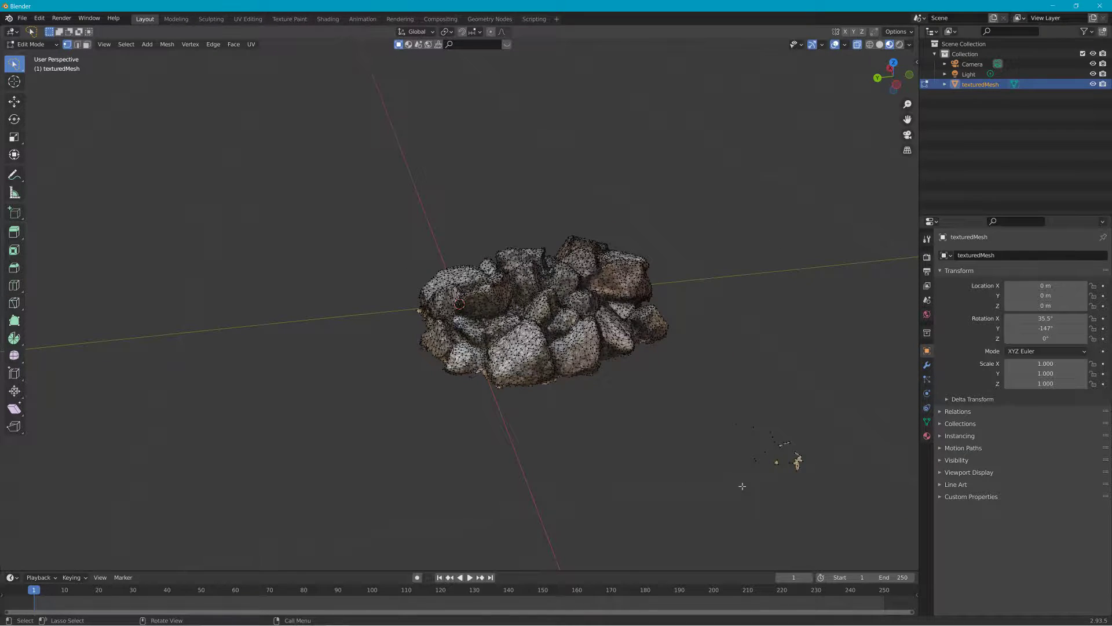
pyautogui.moveTo(747, 514)
pyautogui.keyDown('ctrl'); pyautogui.mouseDown(button='right')
pyautogui.moveTo(603, 423)
pyautogui.moveTo(896, 510)
pyautogui.moveTo(884, 527)
pyautogui.mouseUp(button='right'); pyautogui.keyUp('ctrl')
pyautogui.press('x')
pyautogui.moveTo(750, 520); pyautogui.dragTo(787, 440, button='middle')
pyautogui.moveTo(575, 398)
pyautogui.mouseDown()
pyautogui.moveTo(504, 387)
pyautogui.moveTo(531, 342)
pyautogui.moveTo(521, 353)
pyautogui.mouseUp()
pyautogui.rightClick(519, 362)
pyautogui.press('Escape')
# Step: Delete the stray tabletop vertices close to the rocks near the world origin
pyautogui.moveTo(568, 336); pyautogui.dragTo(406, 299, button='middle')
pyautogui.scroll(15, 405, 299)
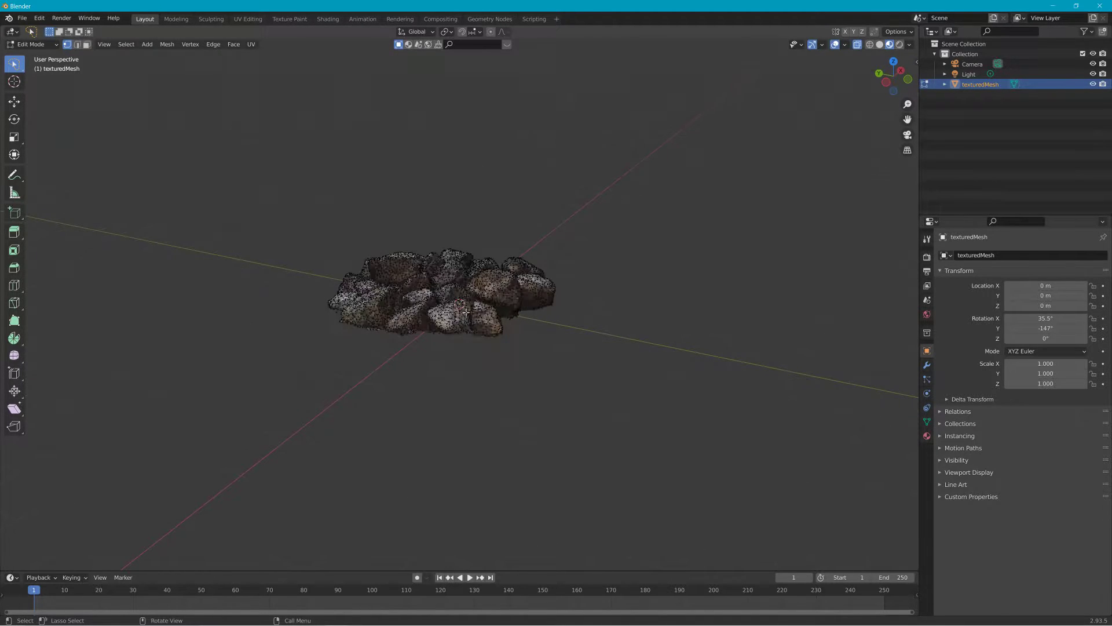
pyautogui.moveTo(674, 342); pyautogui.dragTo(623, 361, button='middle')
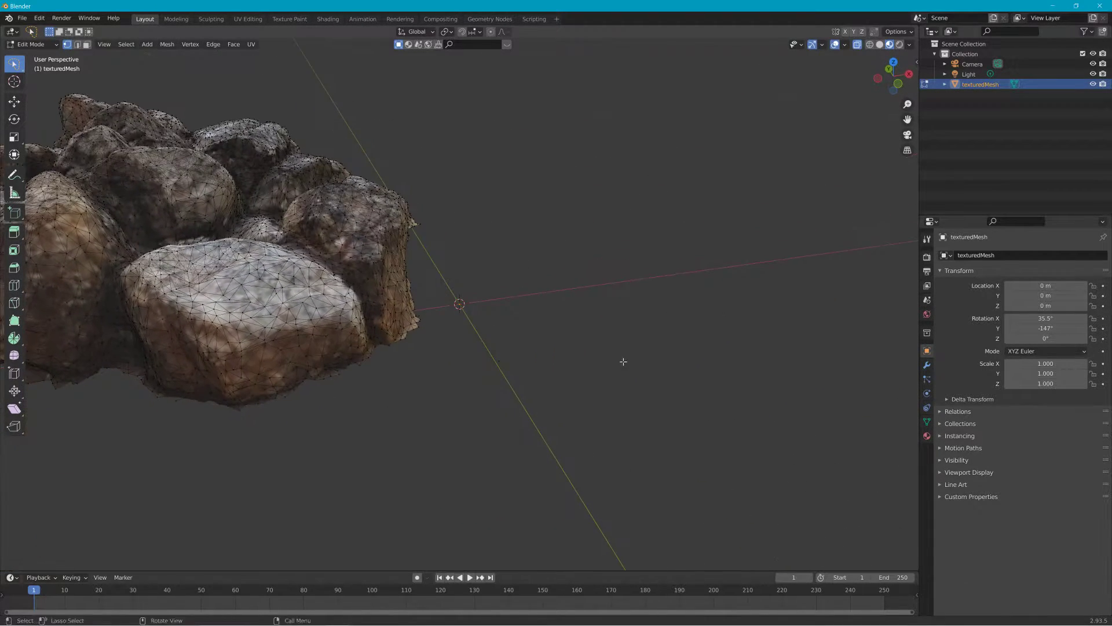
pyautogui.moveTo(493, 388); pyautogui.dragTo(510, 387)
pyautogui.press('x')
pyautogui.click(561, 391)
pyautogui.scroll(-6, 447, 406)
pyautogui.moveTo(447, 407); pyautogui.dragTo(565, 403, button='middle')
pyautogui.scroll(4, 564, 403)
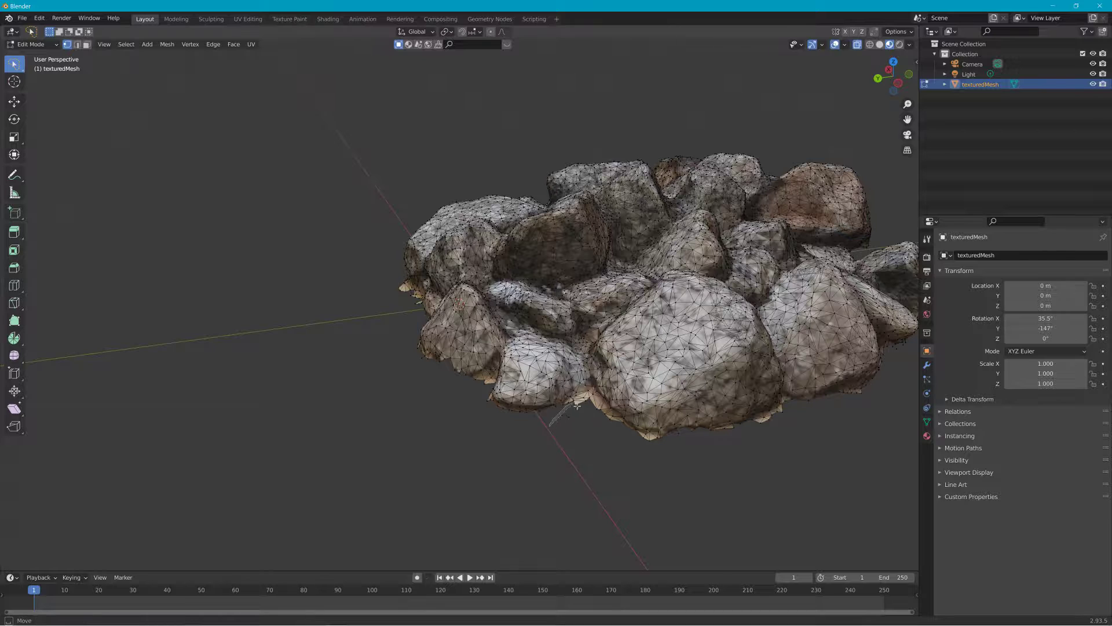
pyautogui.scroll(-2, 638, 445)
pyautogui.moveTo(711, 447); pyautogui.dragTo(663, 432, button='middle')
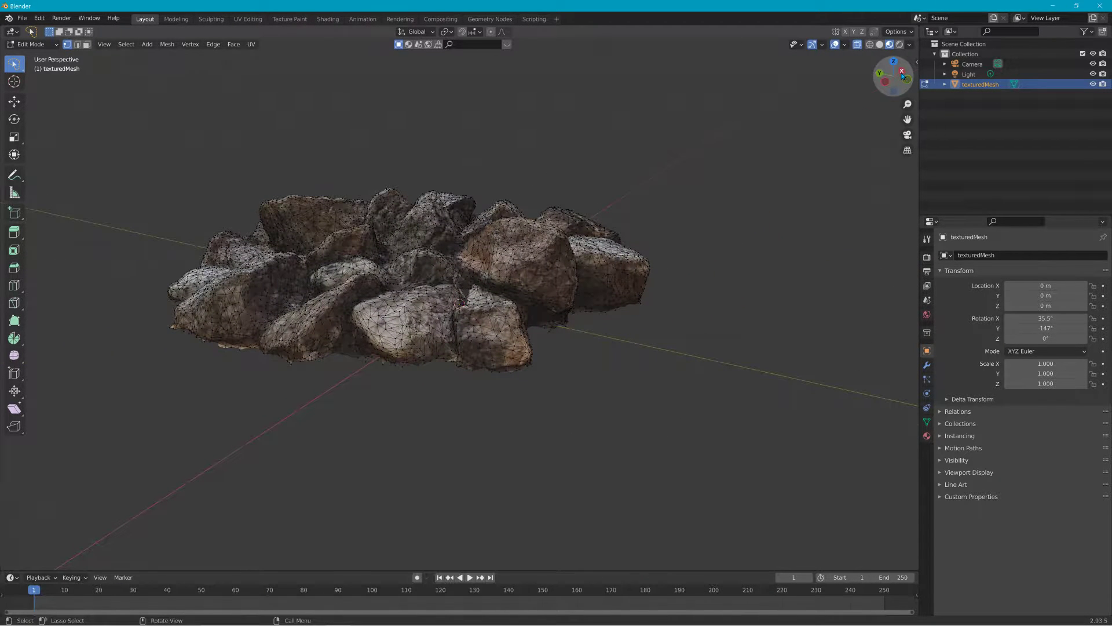
# Step: Switch to Object Mode and move the rock pile in the right view about 0.18 m on Y and -0.24 m on Z
pyautogui.click(901, 74)
pyautogui.click(14, 101)
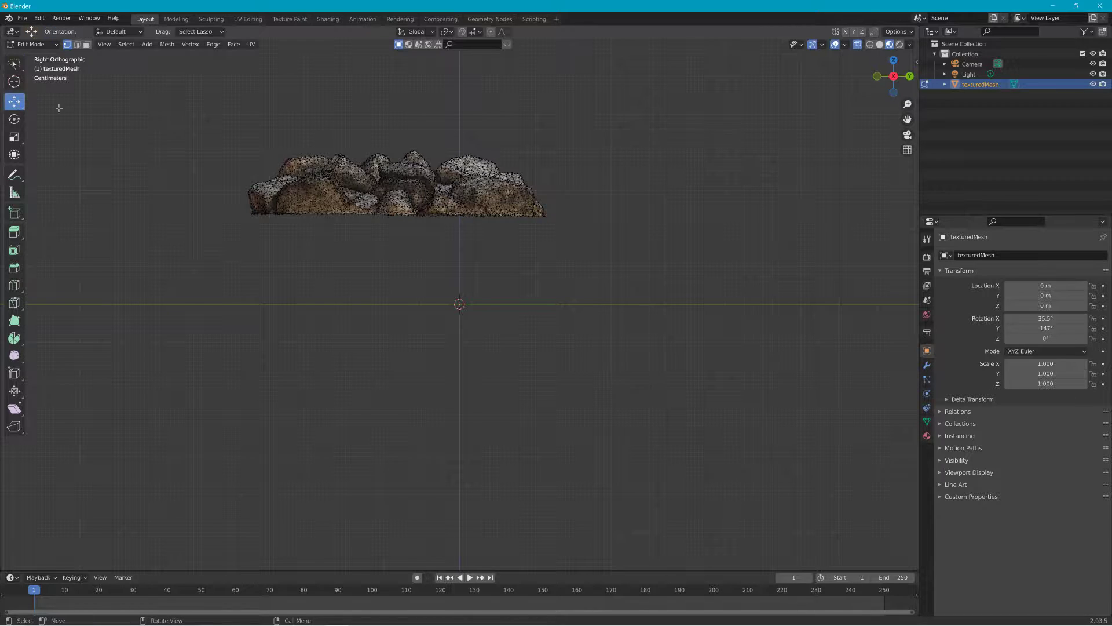
pyautogui.click(32, 44)
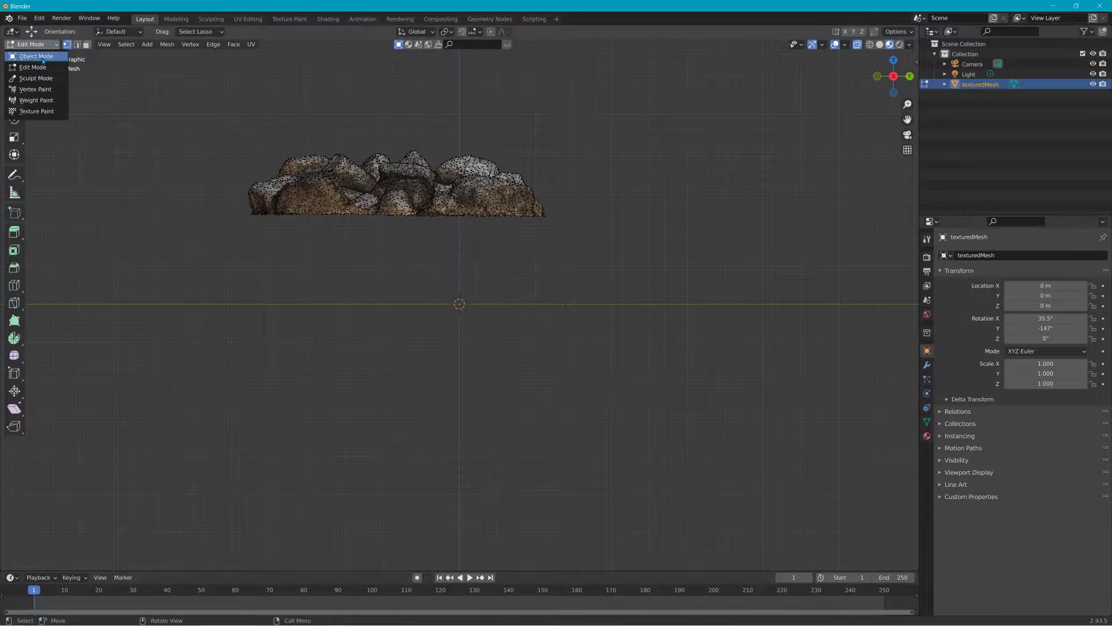
pyautogui.click(26, 54)
pyautogui.press('g')
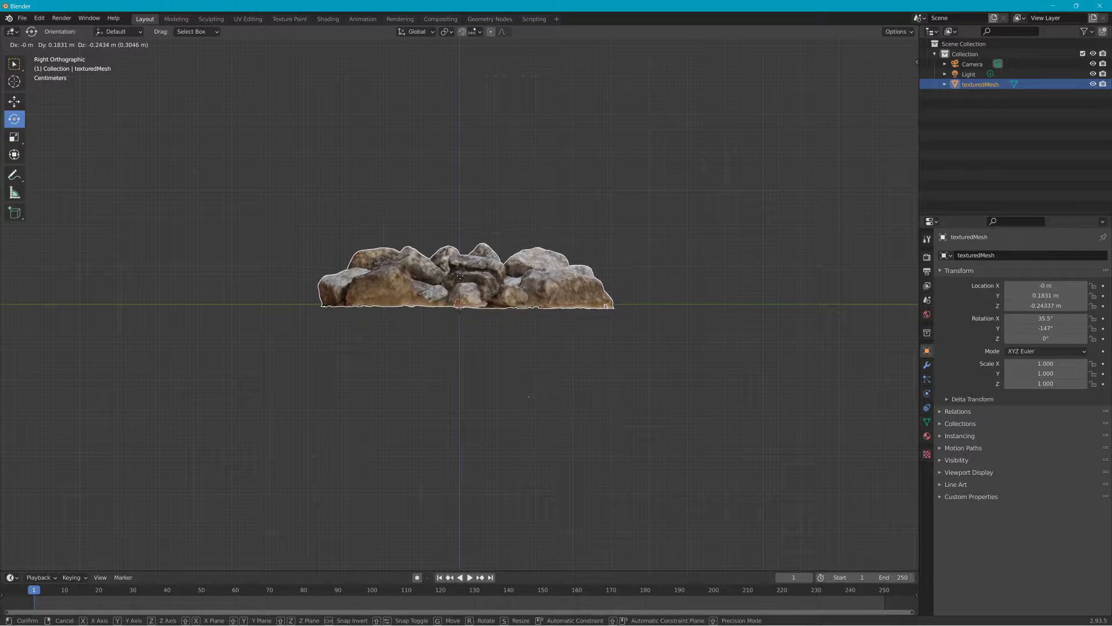
pyautogui.click(460, 275)
# Step: Move the rock pile about 0.48 m along X to centre it over the world origin
pyautogui.moveTo(571, 297); pyautogui.dragTo(597, 341, button='middle')
pyautogui.press('g')
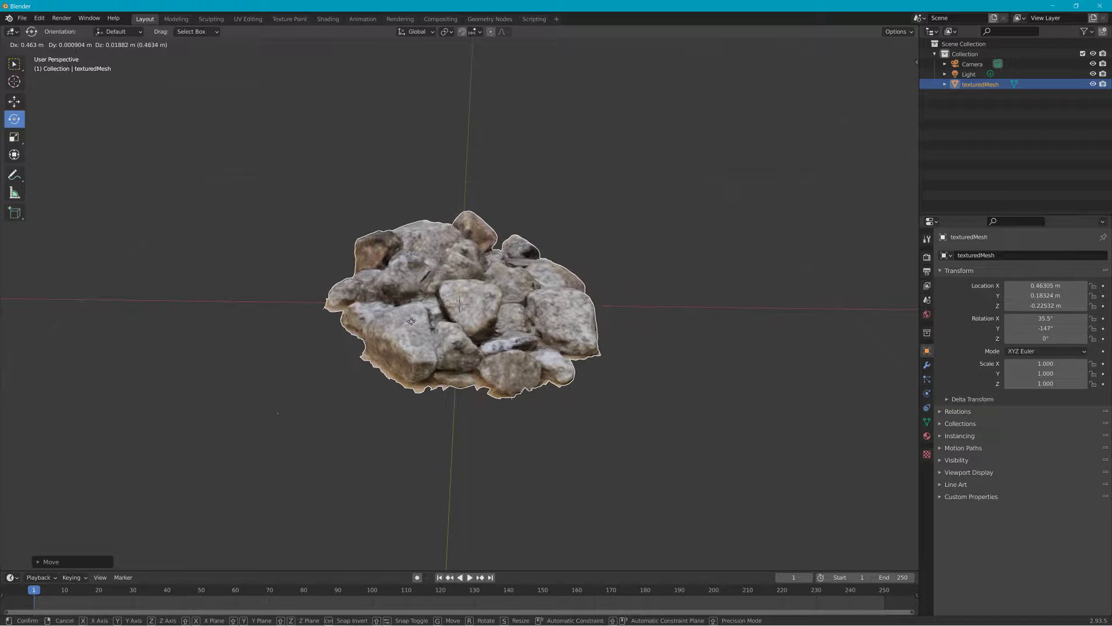
pyautogui.click(320, 333)
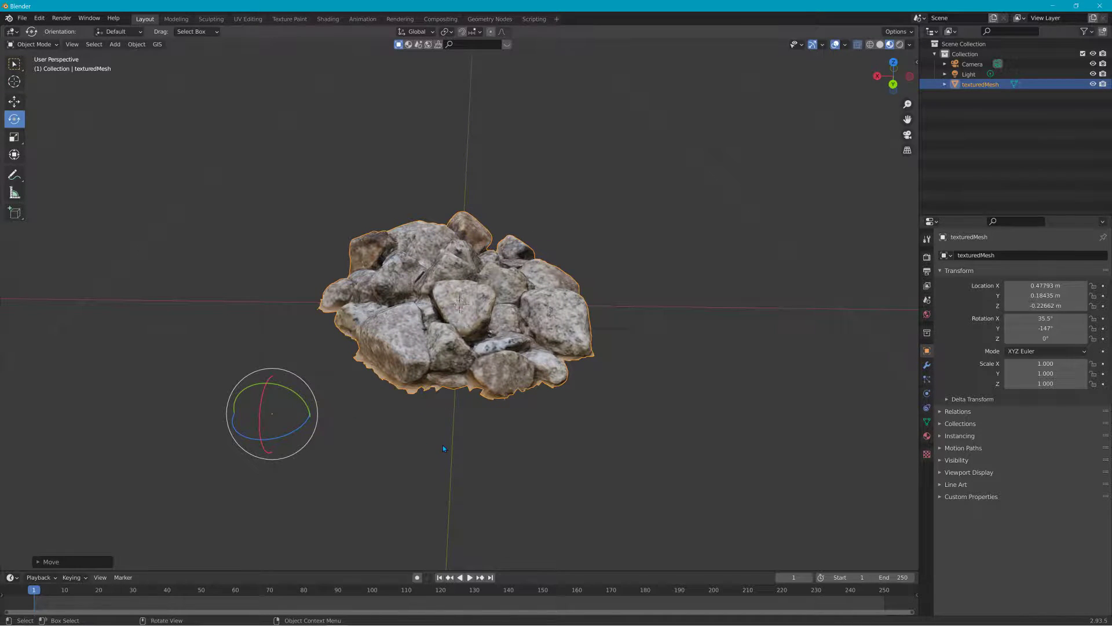
# Step: Reselect the rock pile and set its origin to the 3D cursor
pyautogui.click(379, 430)
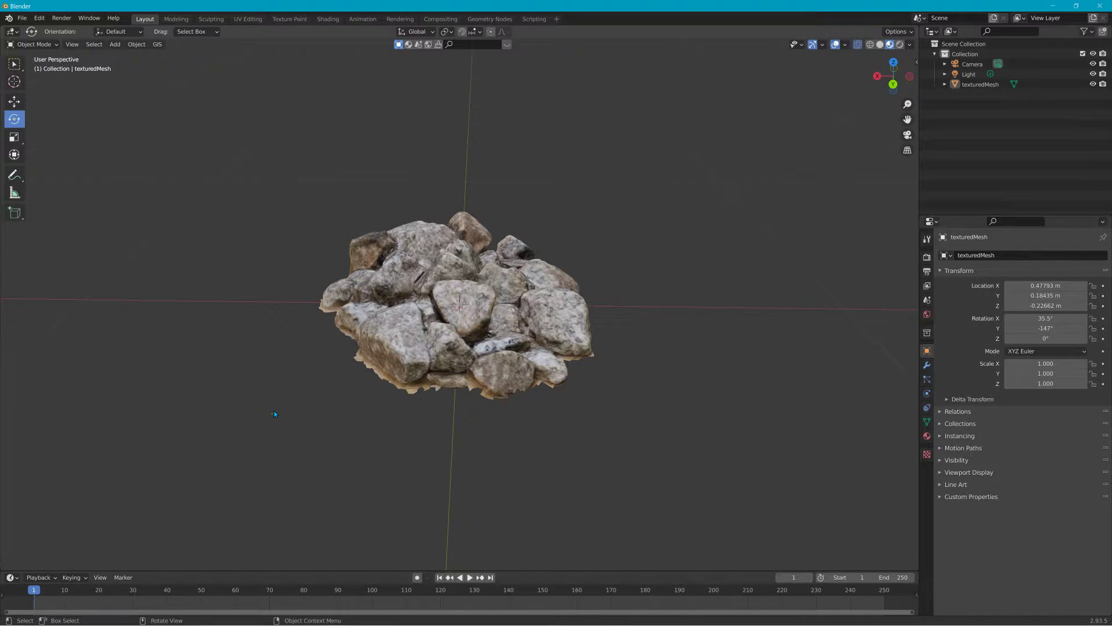
pyautogui.click(430, 340)
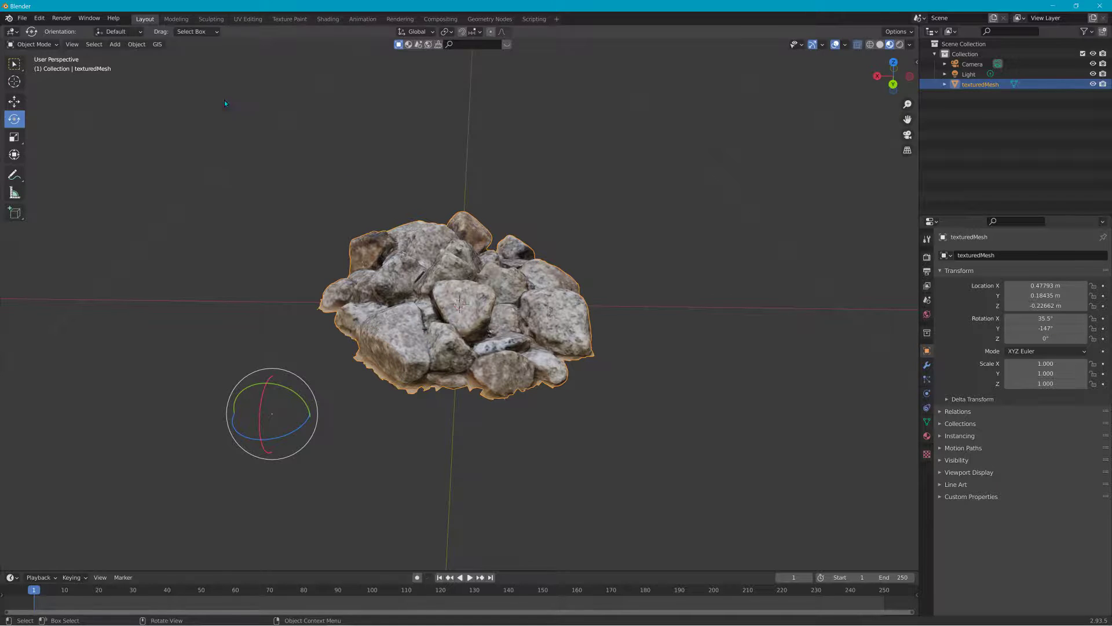
pyautogui.click(137, 44)
pyautogui.moveTo(185, 67)
pyautogui.click(270, 88)
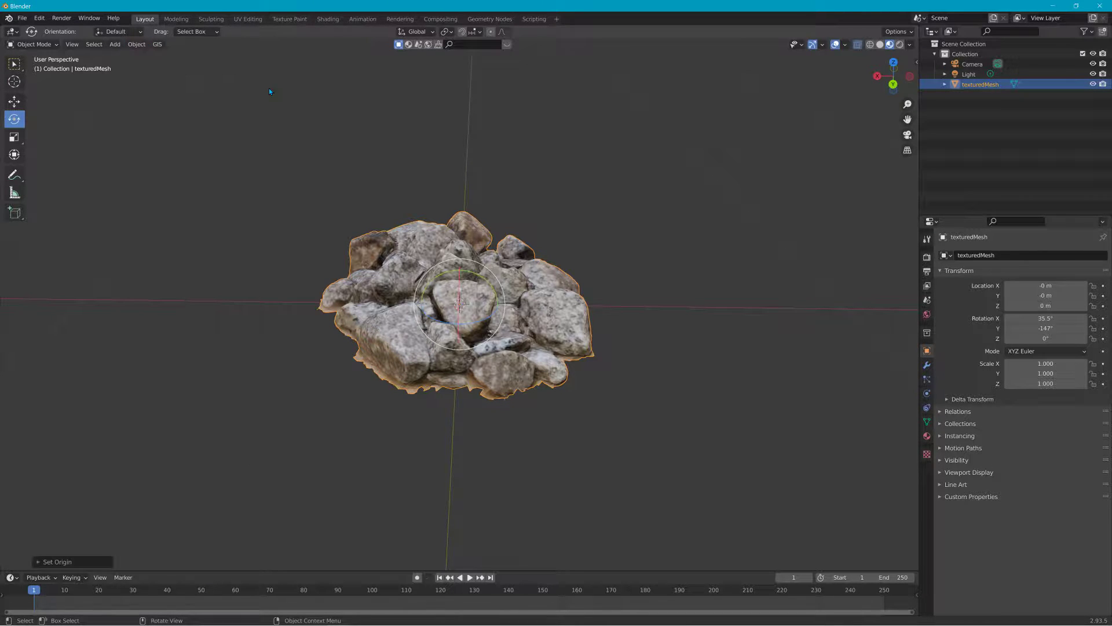
pyautogui.hotkey('alt', 'a')
pyautogui.click(137, 45)
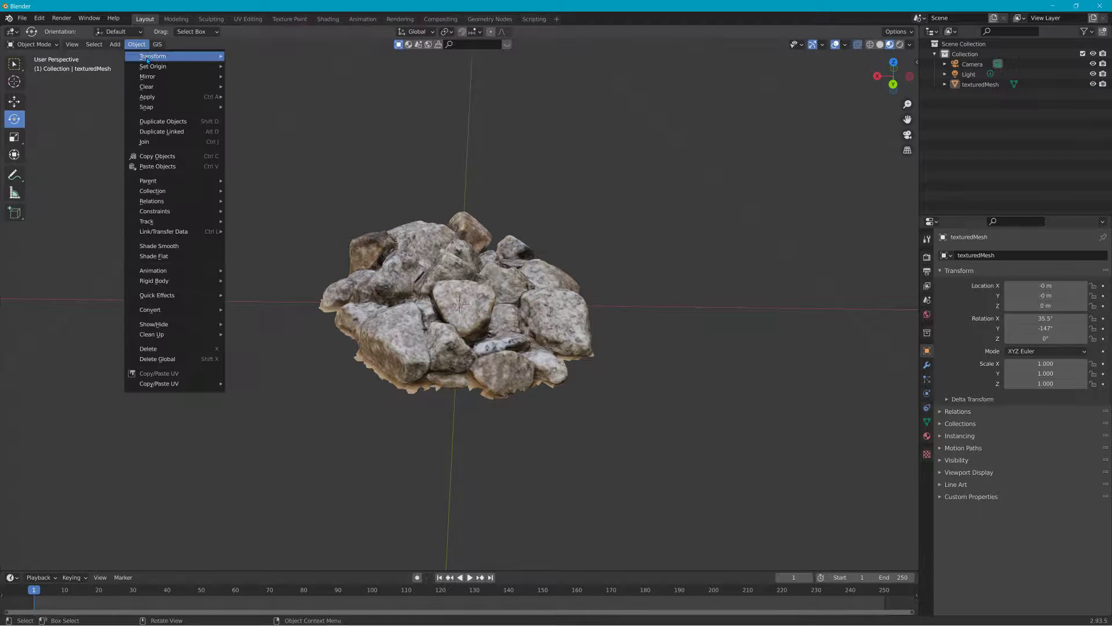
pyautogui.moveTo(174, 66)
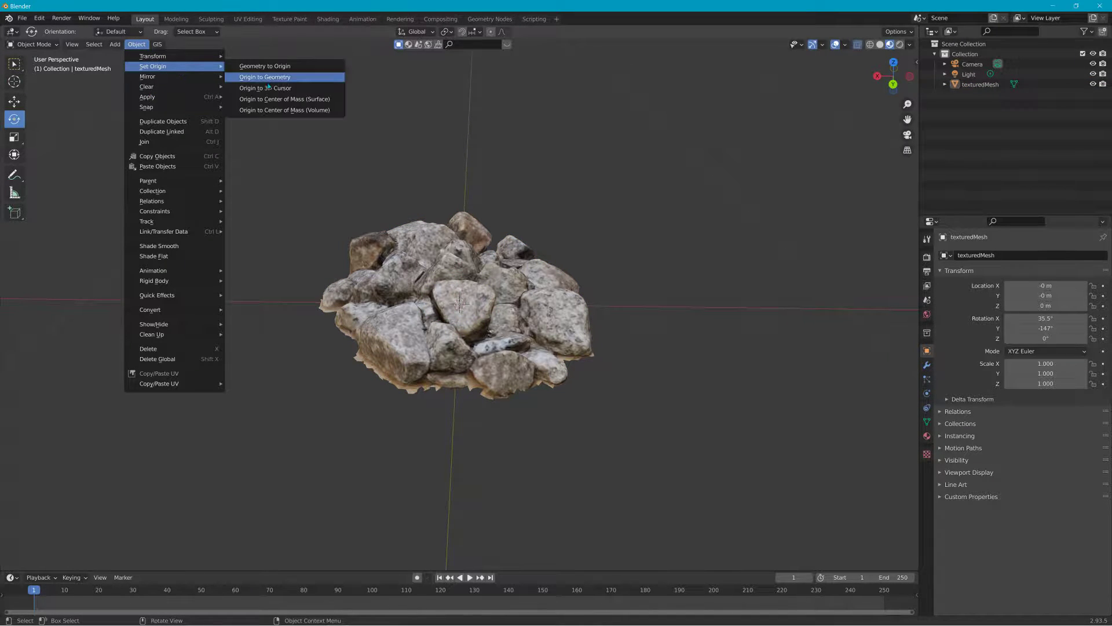
pyautogui.click(260, 88)
pyautogui.click(135, 44)
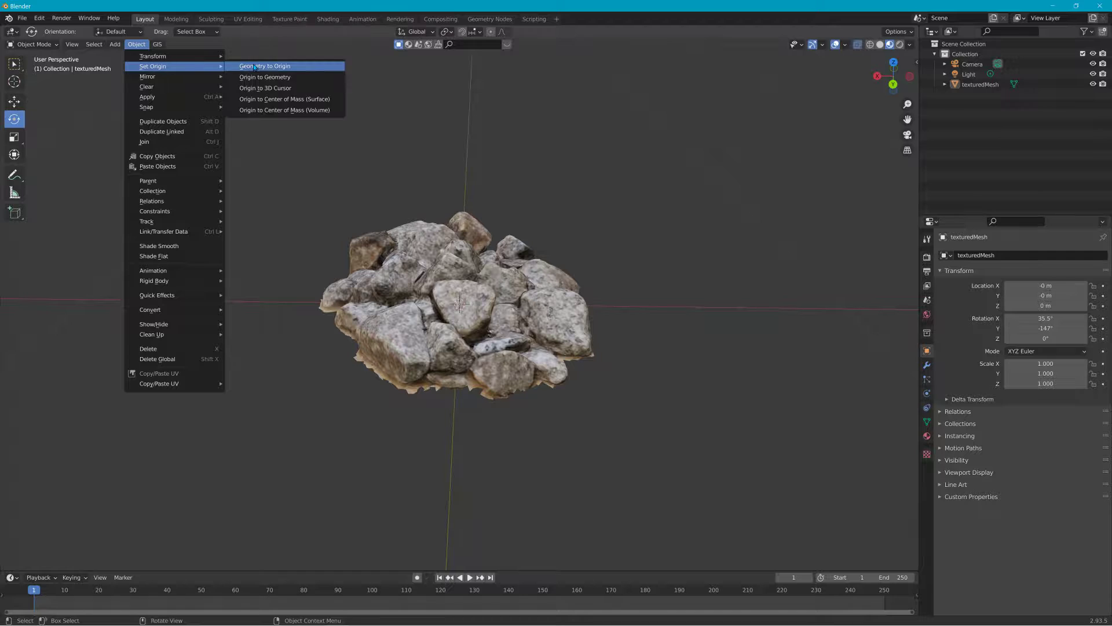
# Step: Lower the rock pile about 0.012 m along Z in the back view so its base sits on the ground line
pyautogui.moveTo(488, 245); pyautogui.dragTo(658, 186, button='middle')
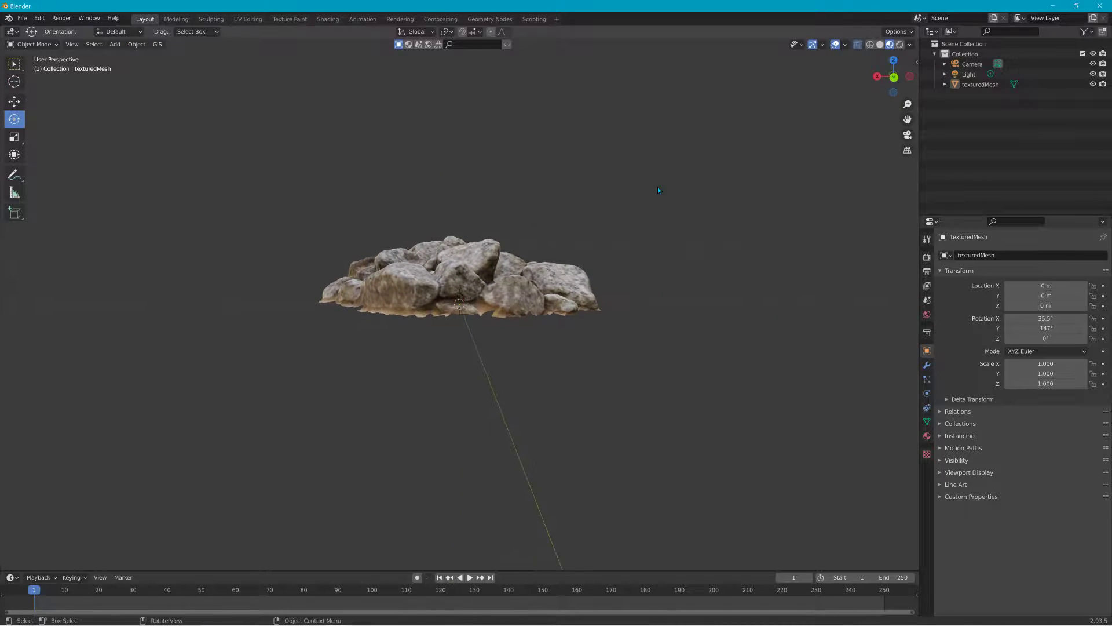
pyautogui.click(896, 78)
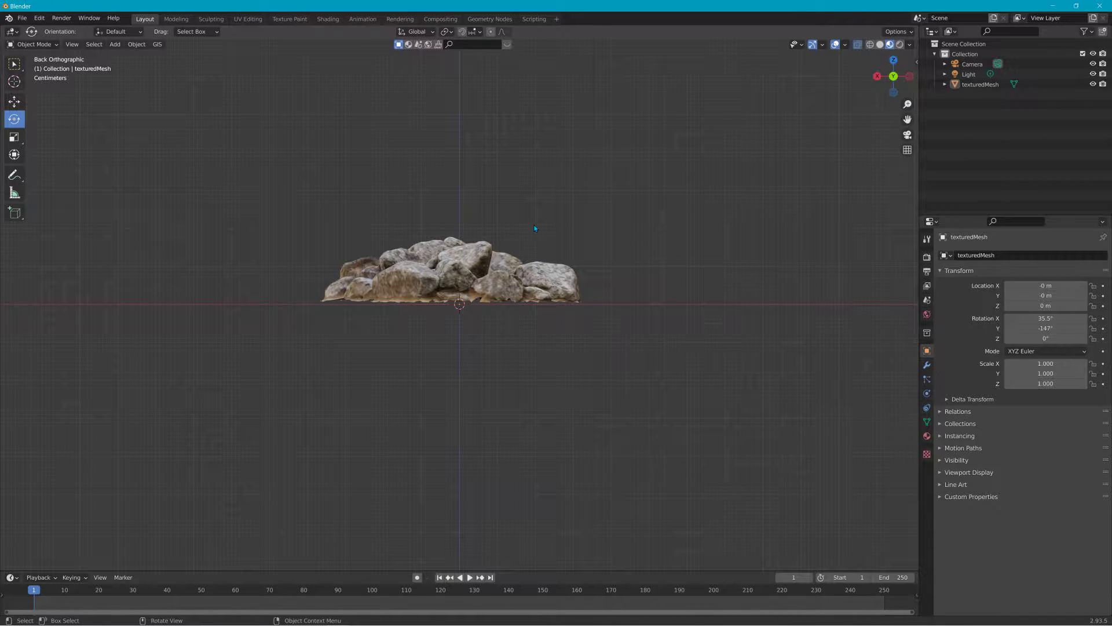
pyautogui.click(464, 270)
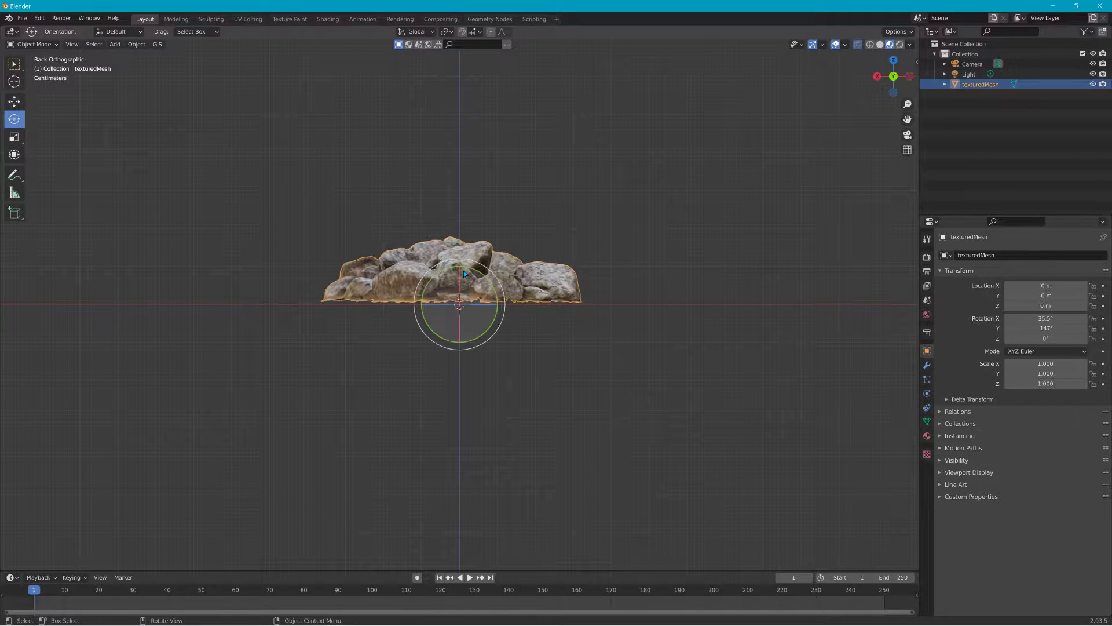
pyautogui.press('g')
pyautogui.press('z')
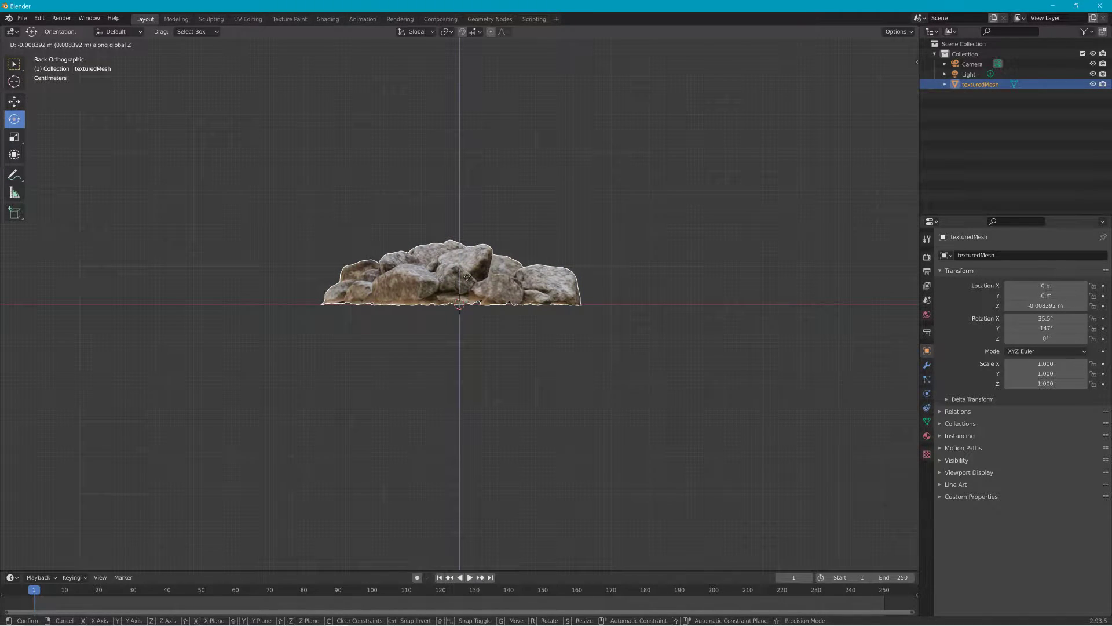
pyautogui.click(464, 276)
# Step: Deselect the rock pile and inspect its placement from several sides in perspective
pyautogui.press('KP_5')
pyautogui.moveTo(624, 269); pyautogui.dragTo(469, 205, button='middle')
pyautogui.click(554, 207)
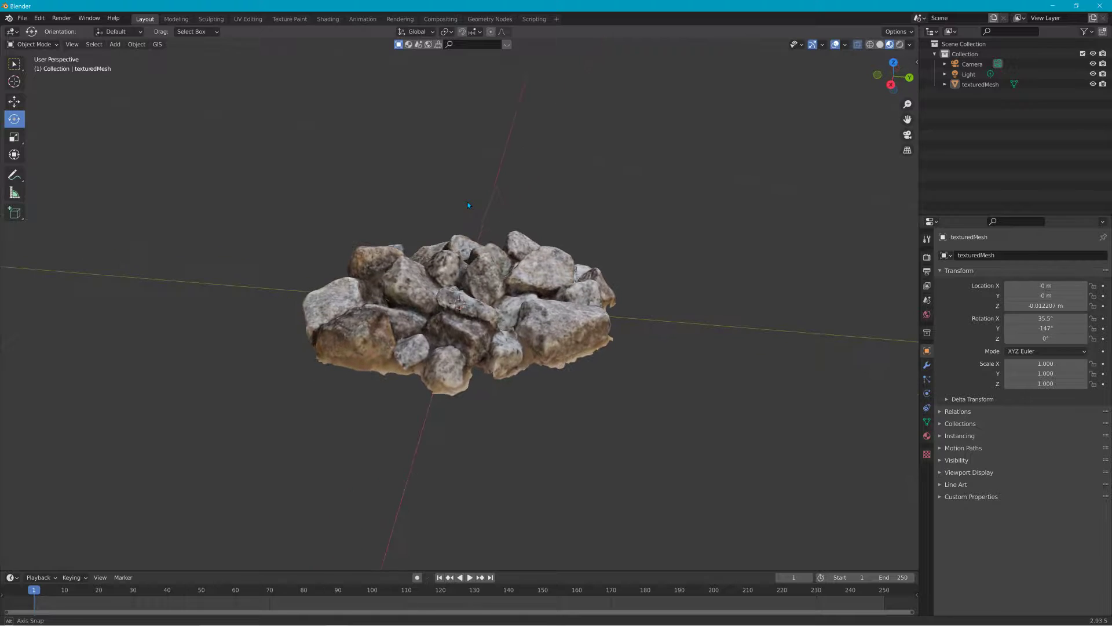
pyautogui.moveTo(717, 290); pyautogui.dragTo(682, 293, button='middle')
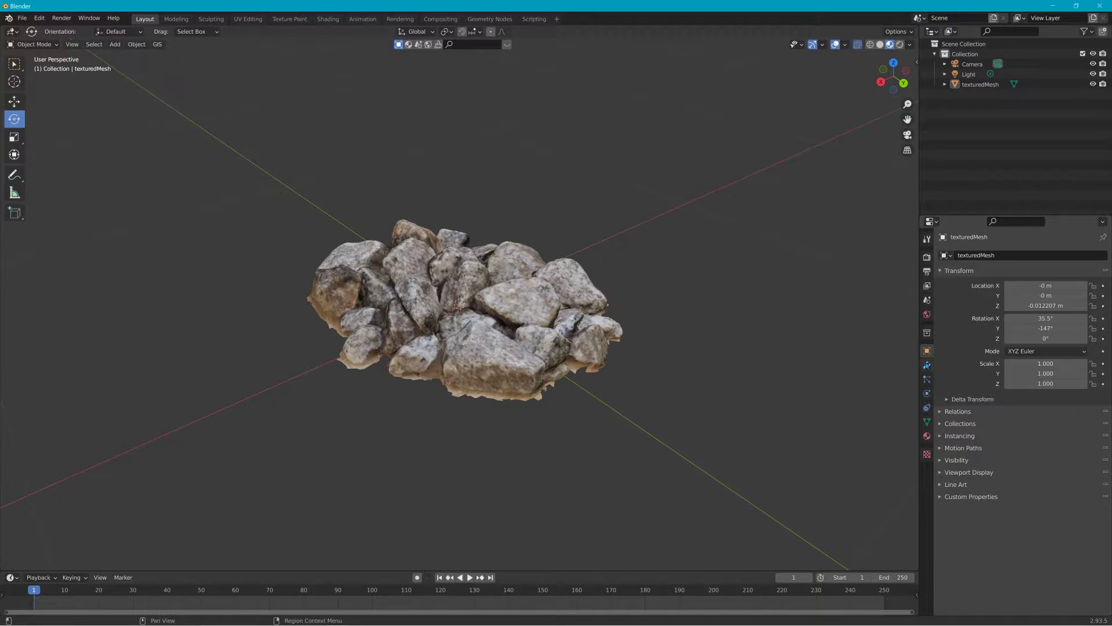
# Step: Add a Decimate modifier to the rock pile mesh and expand the mesh's entry in the scene collection
pyautogui.click(928, 365)
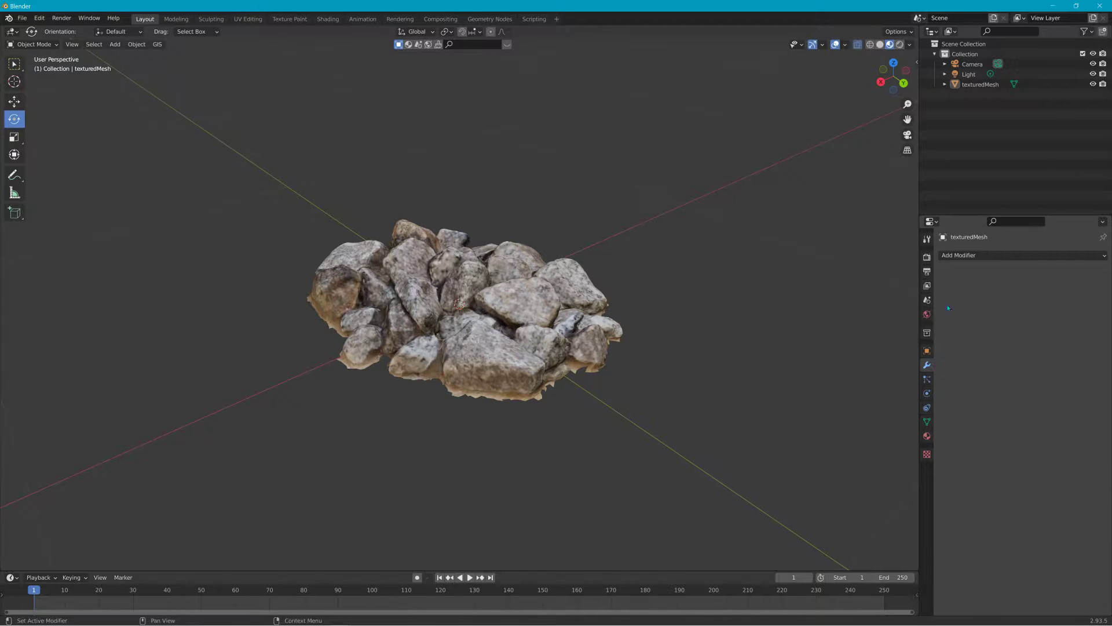
pyautogui.click(966, 255)
pyautogui.click(911, 327)
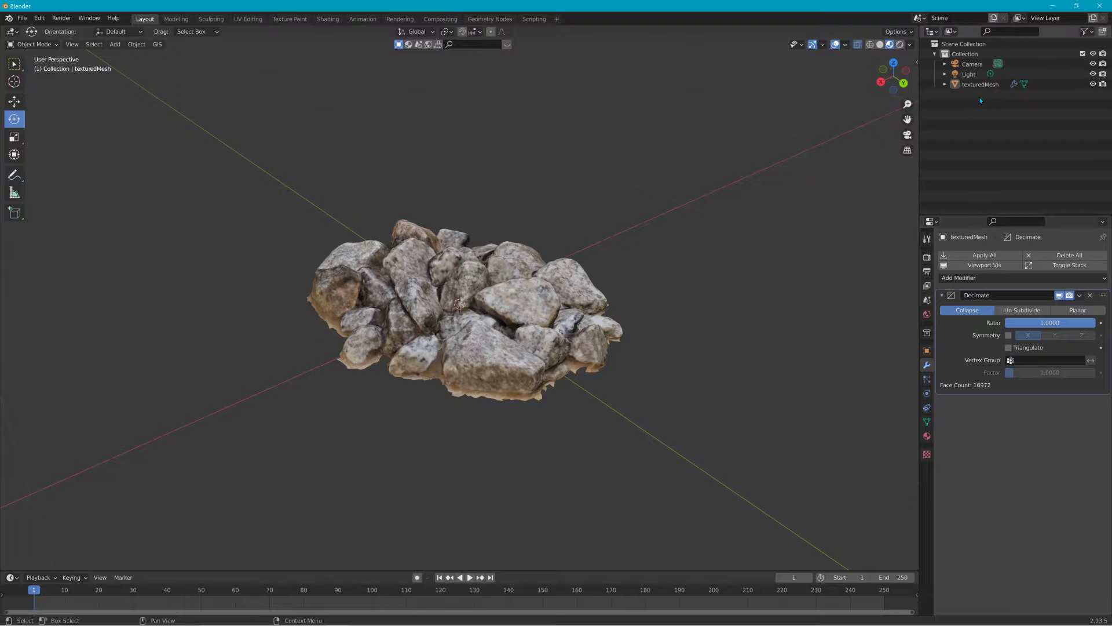
pyautogui.click(945, 84)
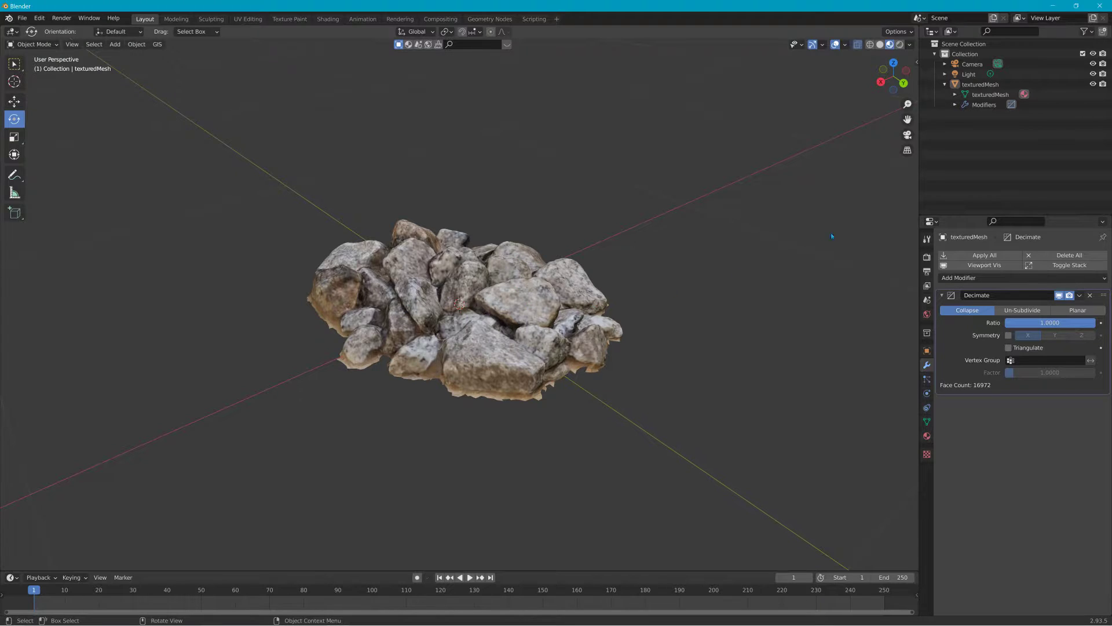
pyautogui.scroll(-2, 625, 236)
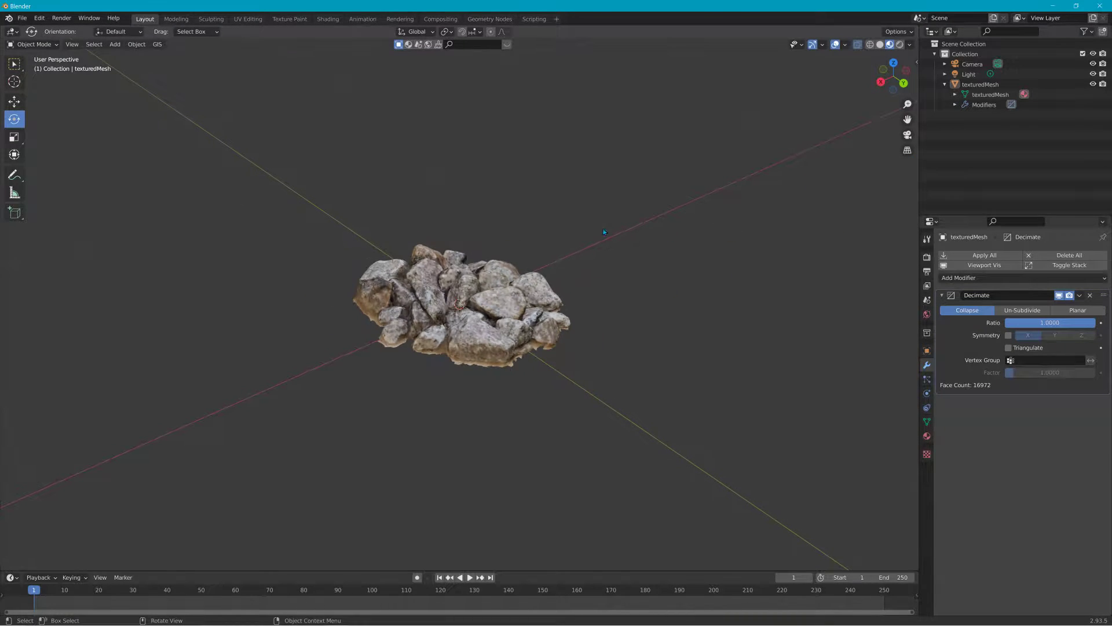
# Step: Import the Collada model For_Scale.dae from the Desktop as a size reference
pyautogui.click(22, 18)
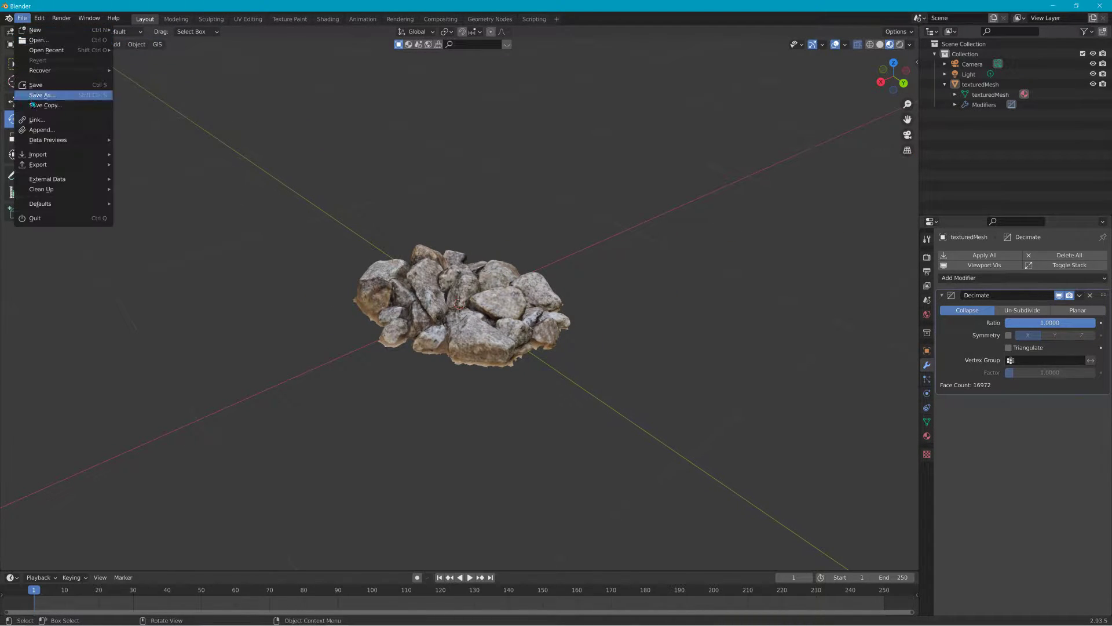
pyautogui.moveTo(63, 154)
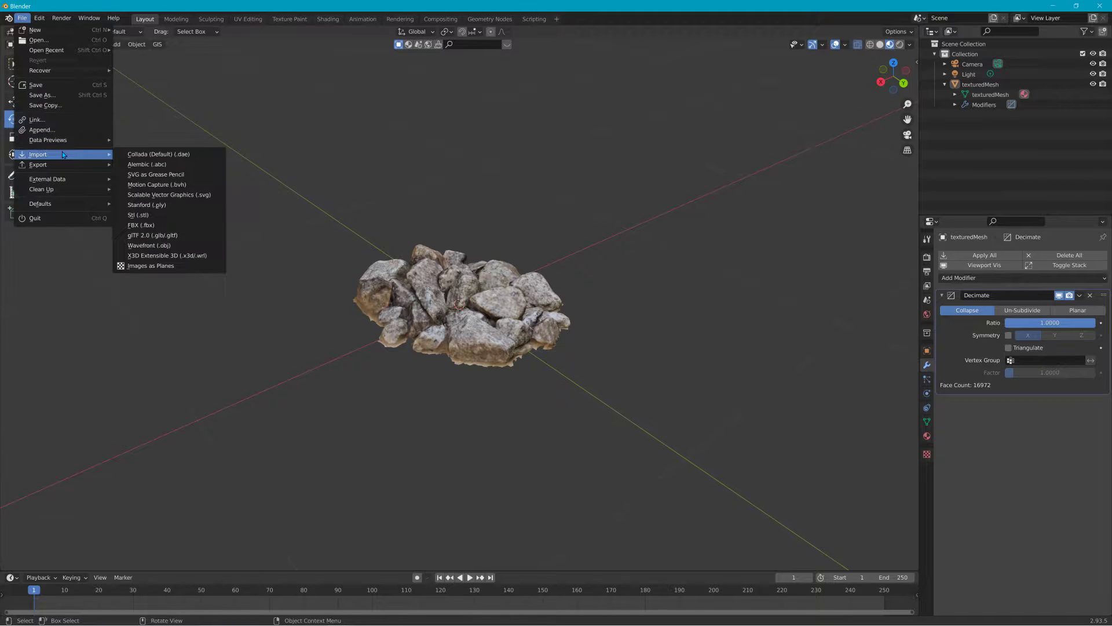
pyautogui.click(149, 153)
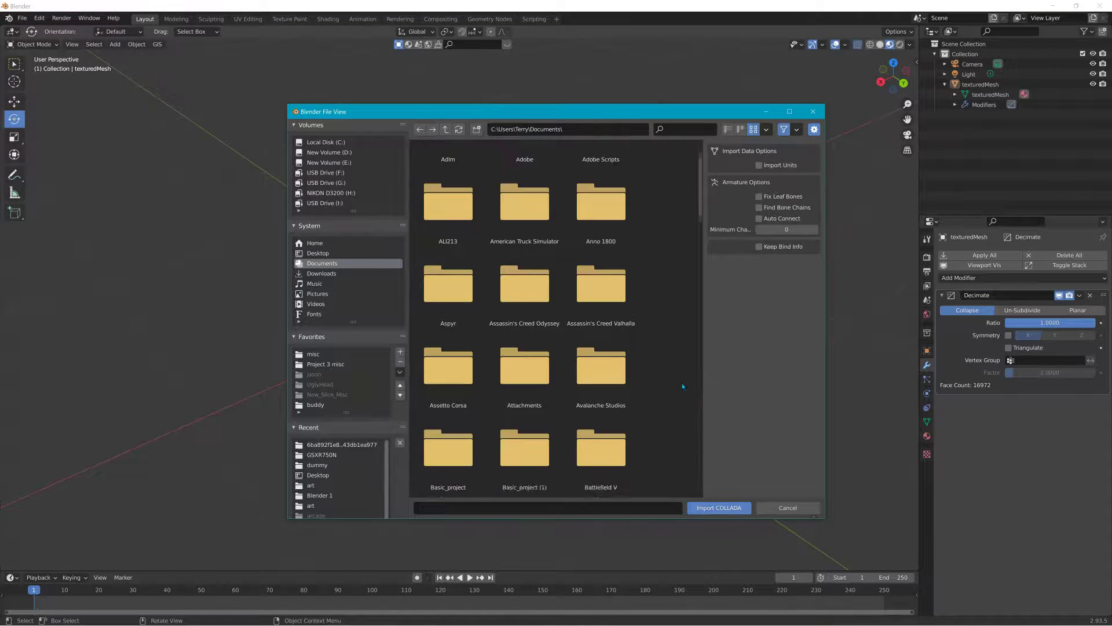
pyautogui.click(318, 253)
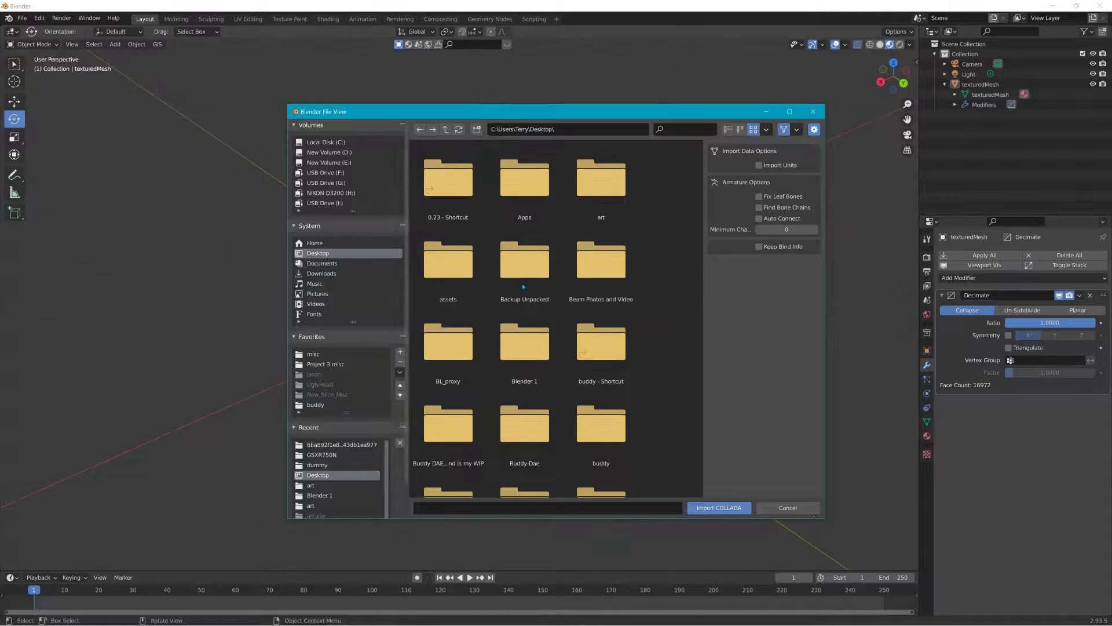
pyautogui.scroll(-5, 667, 440)
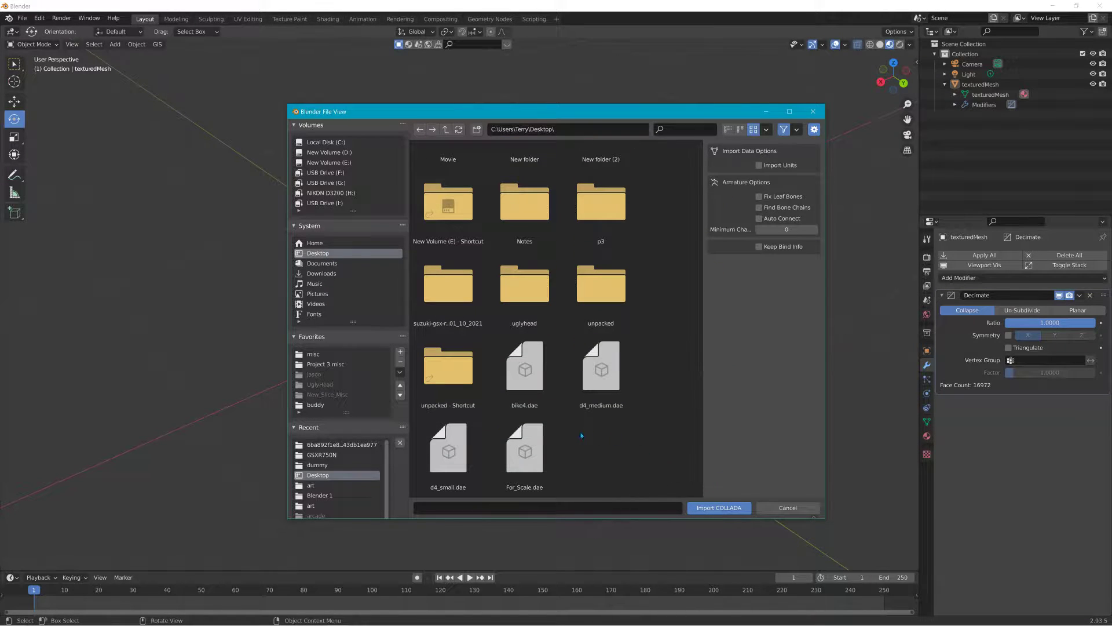
pyautogui.click(541, 453)
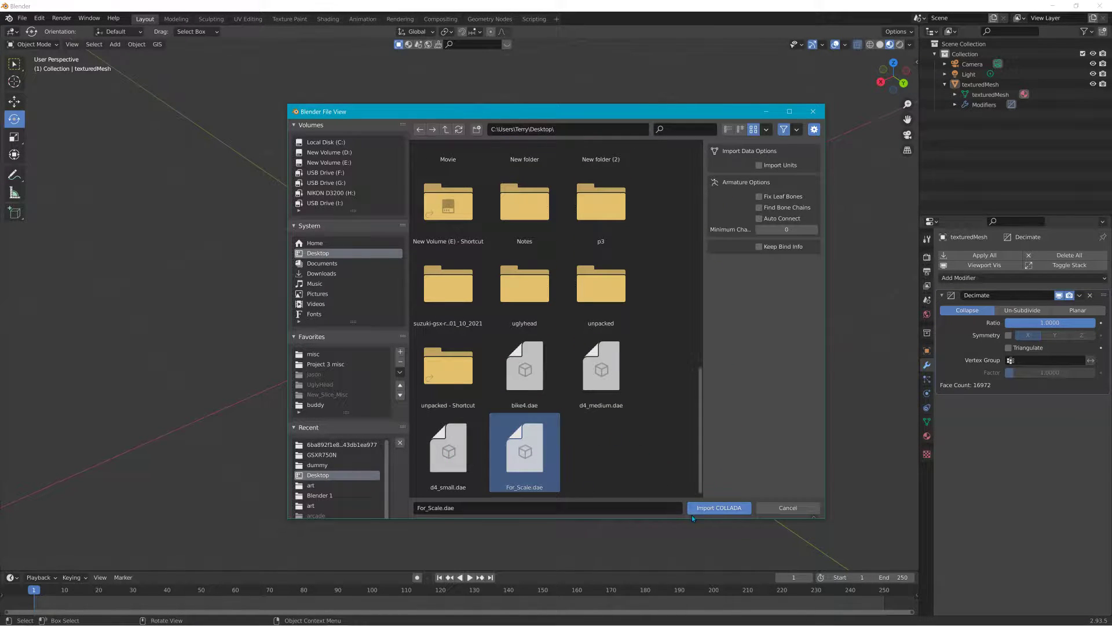
pyautogui.click(713, 509)
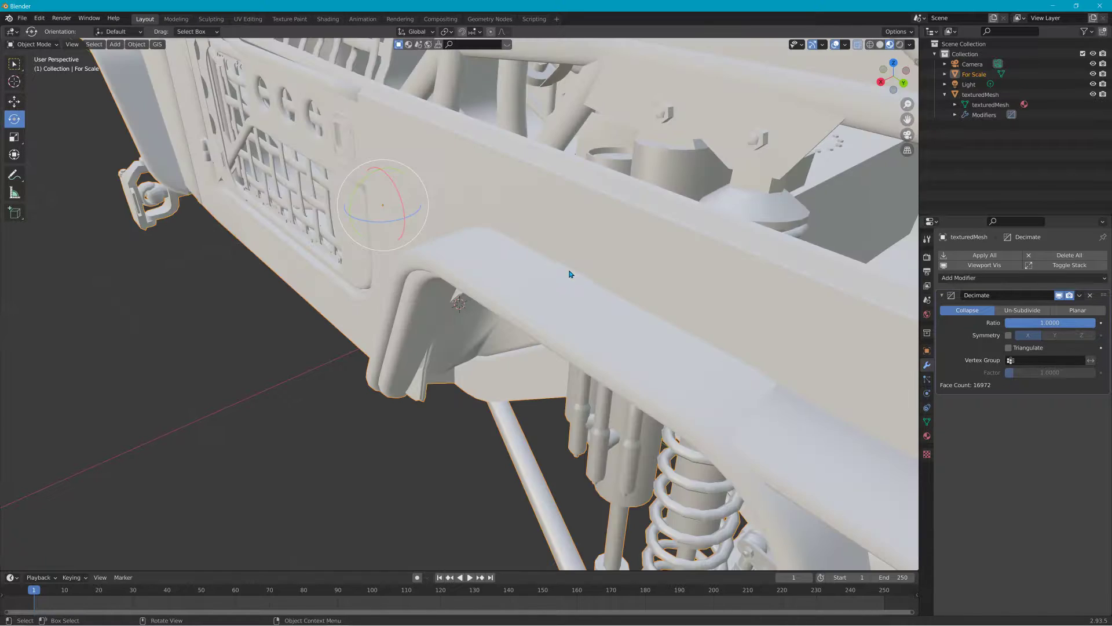
# Step: Scale the rock pile up uniformly to roughly half the length of the reference vehicle
pyautogui.scroll(-10, 571, 275)
pyautogui.moveTo(571, 275); pyautogui.dragTo(526, 258, button='middle')
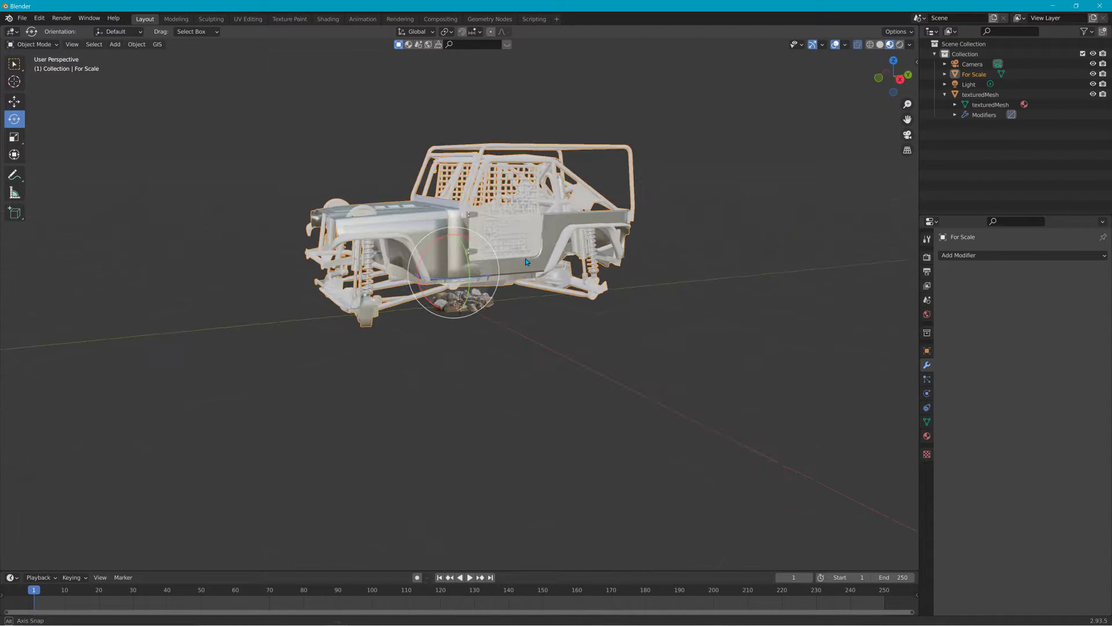
pyautogui.click(477, 299)
pyautogui.press('s')
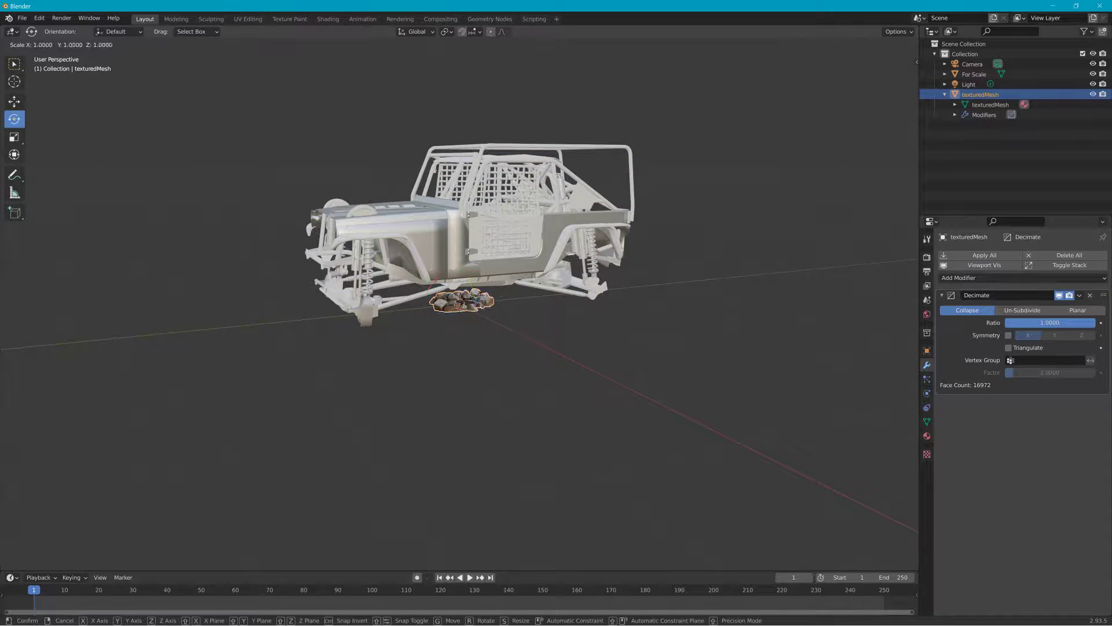
pyautogui.click(507, 276)
pyautogui.moveTo(507, 276); pyautogui.dragTo(458, 295, button='middle')
# Step: Delete the For Scale vehicle and look over the enlarged rock pile
pyautogui.click(522, 220)
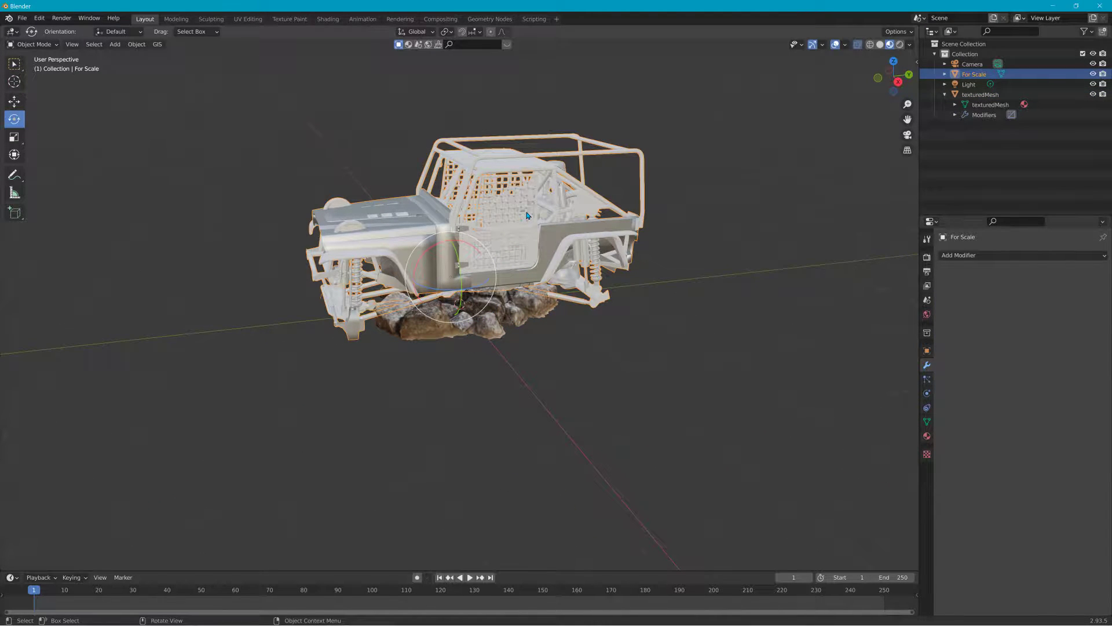
pyautogui.press('Delete')
pyautogui.scroll(2, 510, 278)
pyautogui.moveTo(510, 278); pyautogui.dragTo(571, 342, button='middle')
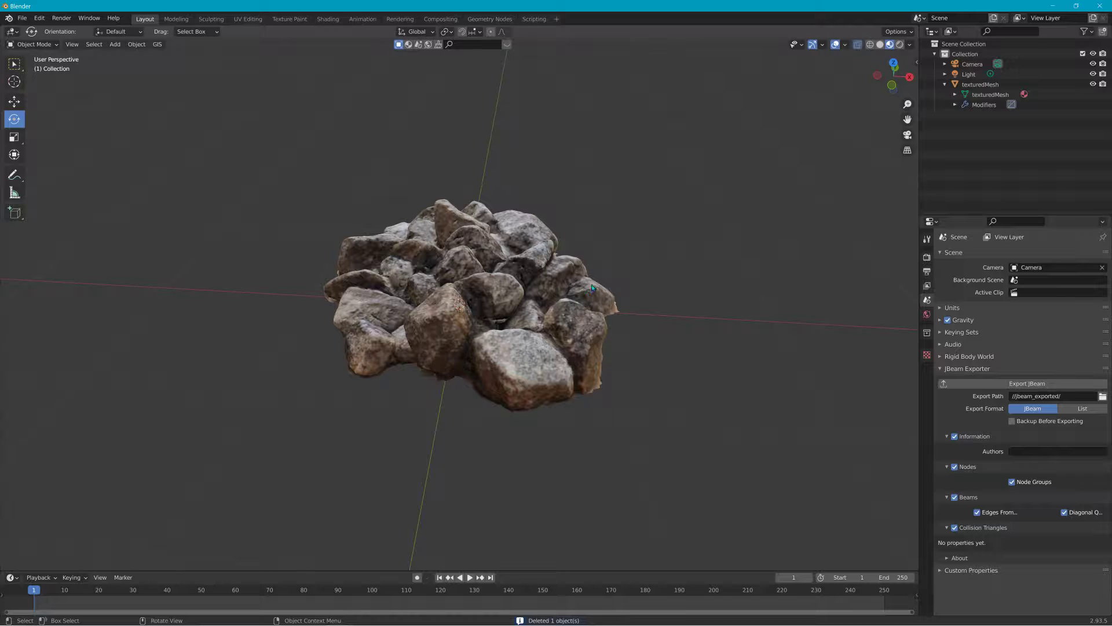
# Step: Rename the rock pile's material under its mesh data in the outliner to rockpile2
pyautogui.click(954, 94)
pyautogui.doubleClick(988, 104)
pyautogui.moveTo(1050, 108); pyautogui.dragTo(953, 112)
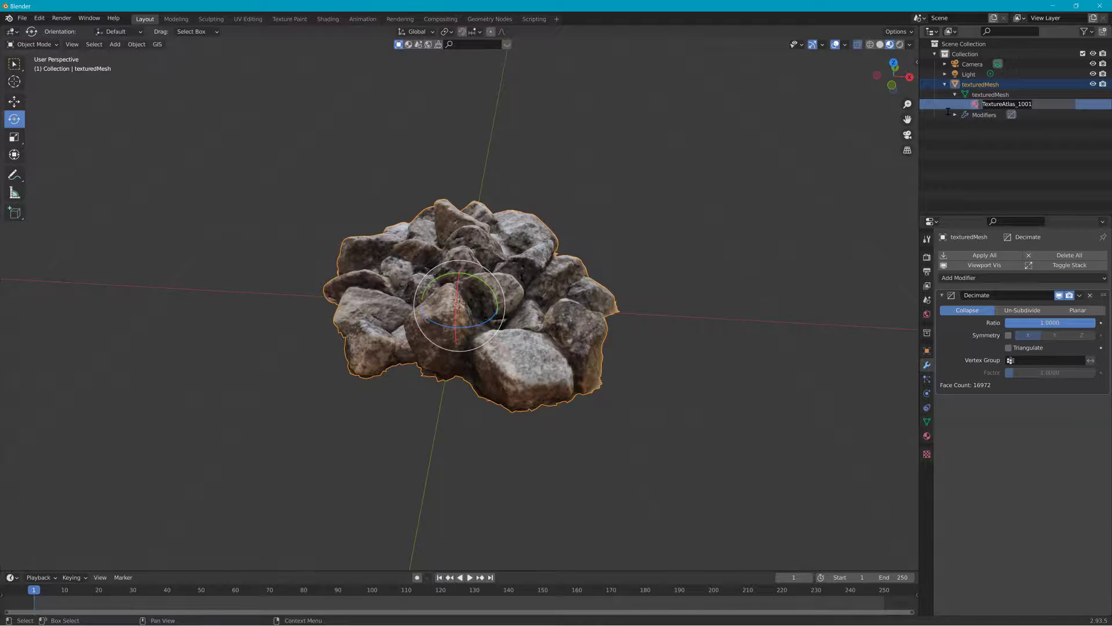
pyautogui.write('rockpile2')
pyautogui.press('Return')
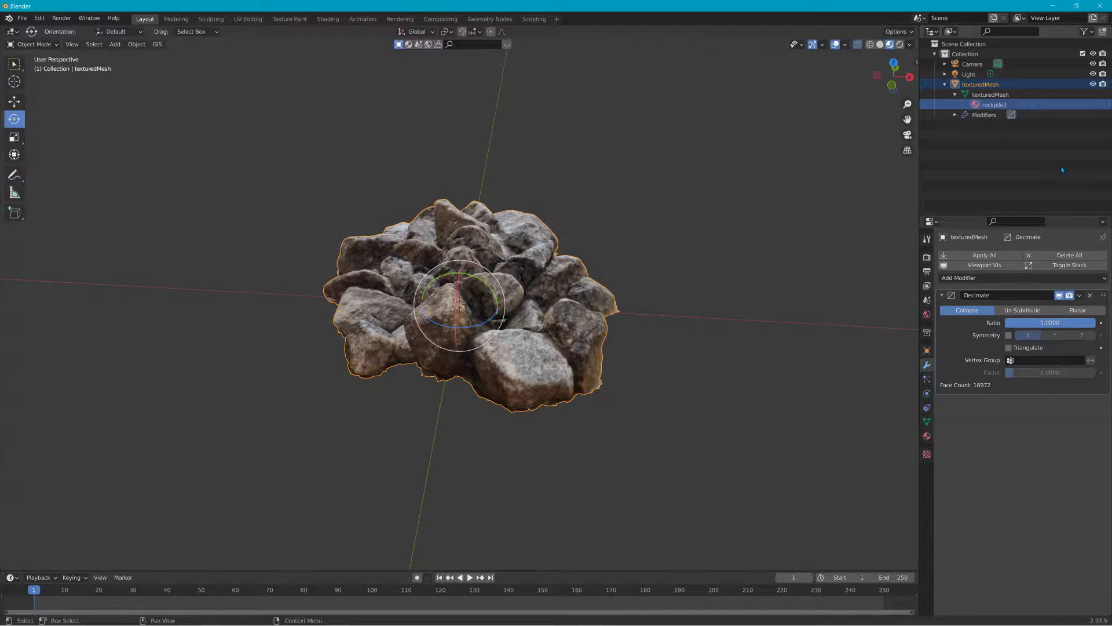
# Step: Minimize Blender and switch to GIMP from the desktop
pyautogui.click(1054, 6)
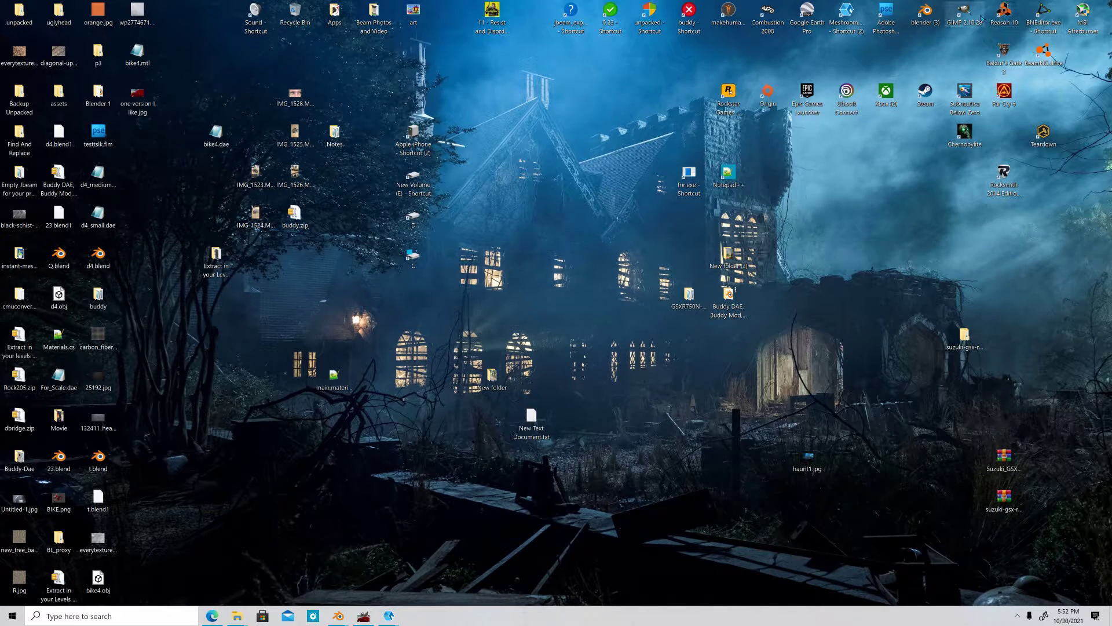
pyautogui.doubleClick(961, 14)
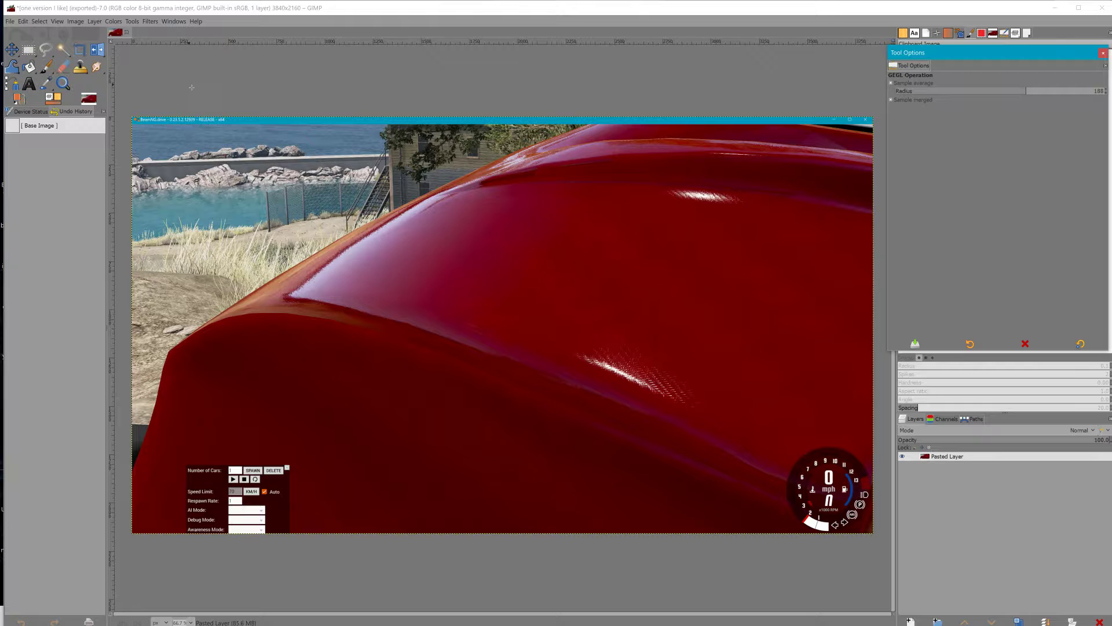
pyautogui.click(10, 22)
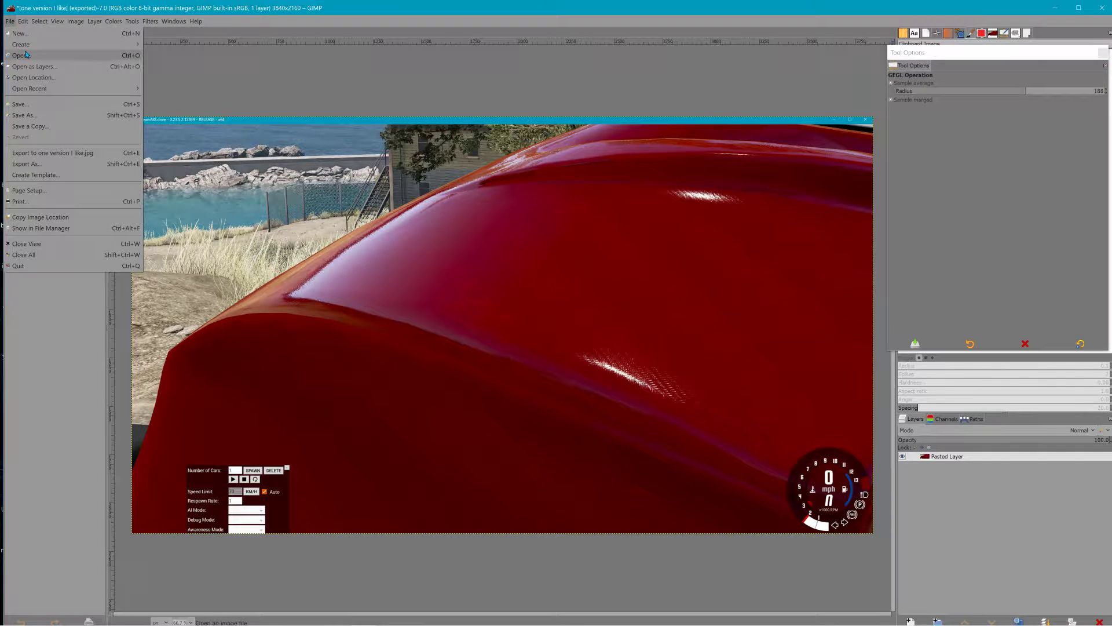
pyautogui.moveTo(115, 607)
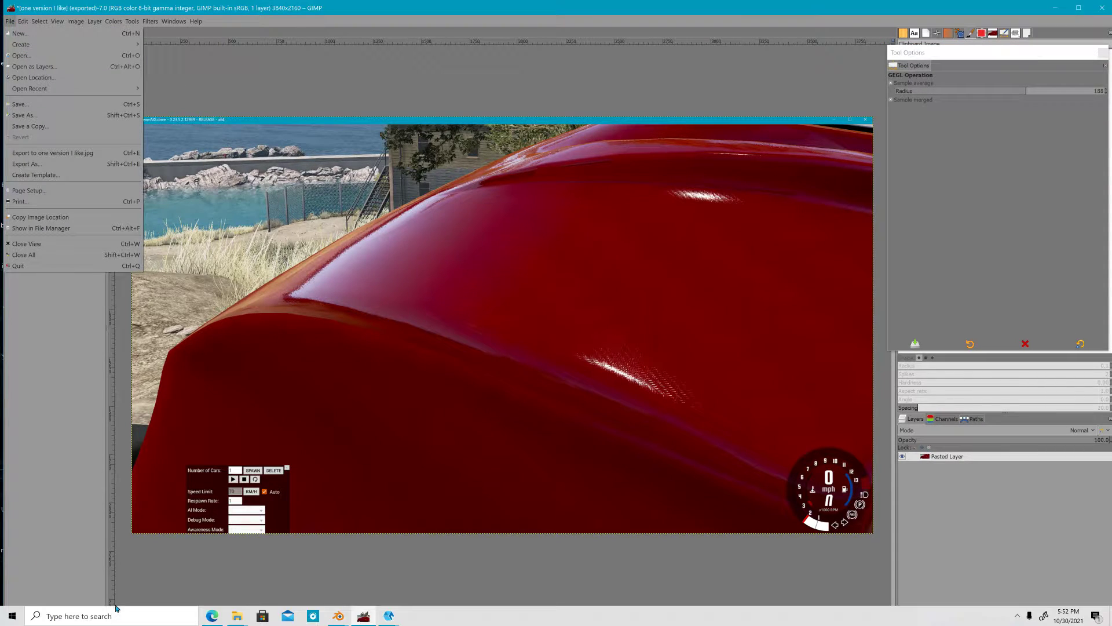
# Step: Switch to File Explorer, open the MeshroomCache Texturing folder 6ba892f1e8810cc24dd3e5f06caaeb43db1ea977, and move its window aside from the GIMP canvas
pyautogui.click(229, 619)
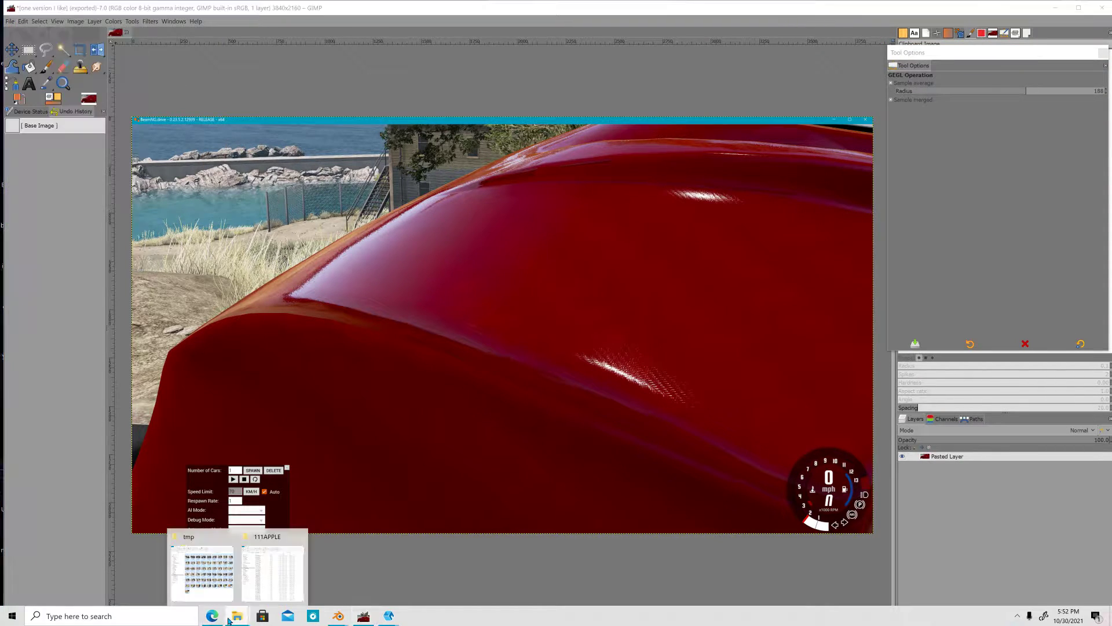
pyautogui.click(264, 543)
pyautogui.click(649, 101)
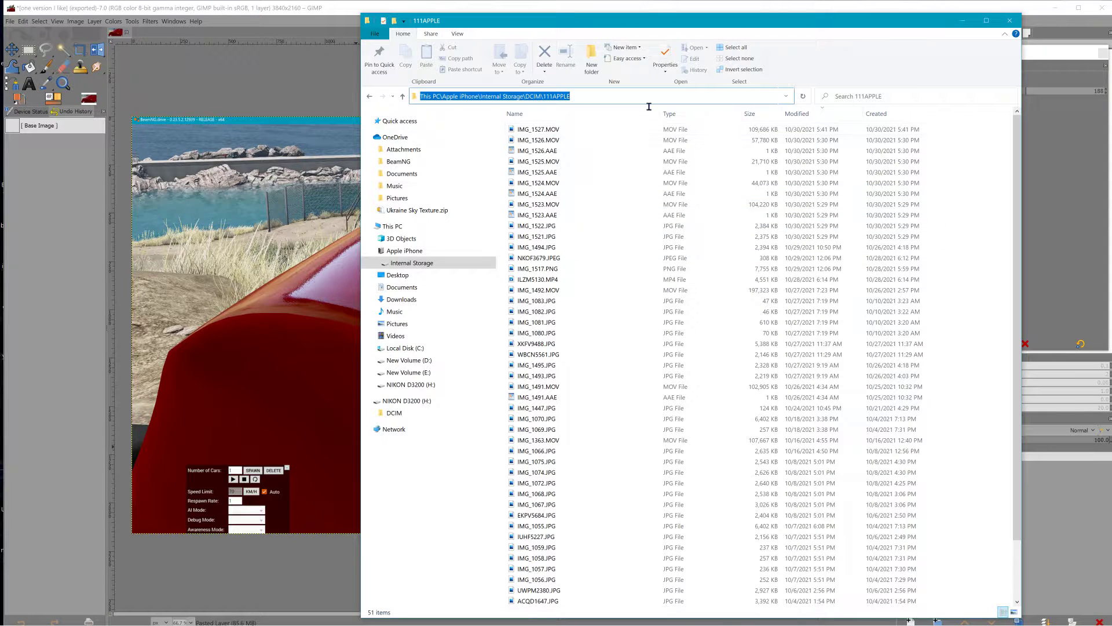
pyautogui.write('D:/Terry/Documents/MeshroomCache/Texturing/6ba892f1e8810cc24dd3e5f06caaeb43db1ea977')
pyautogui.press('Return')
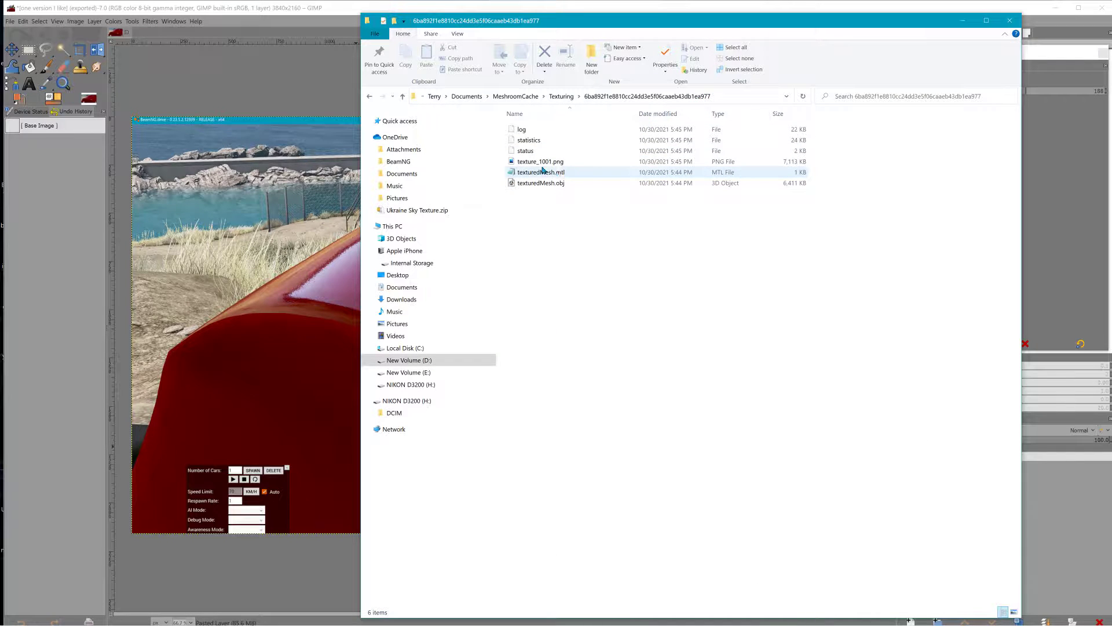
pyautogui.moveTo(576, 22); pyautogui.dragTo(932, 38)
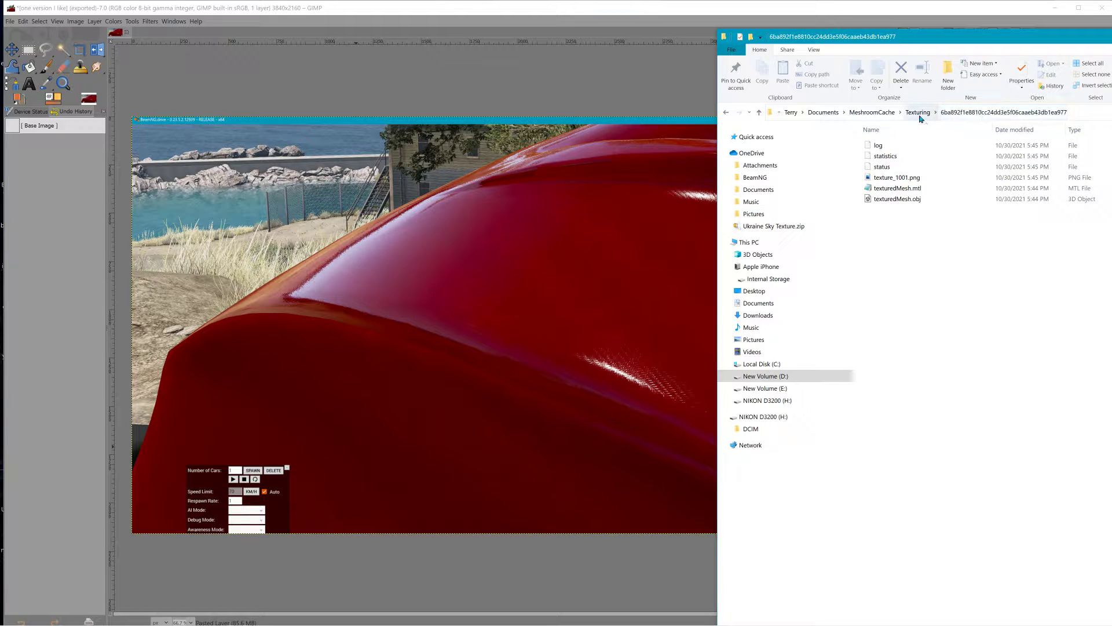
# Step: Close the red car image already open in GIMP and discard its changes
pyautogui.moveTo(908, 181); pyautogui.dragTo(829, 176)
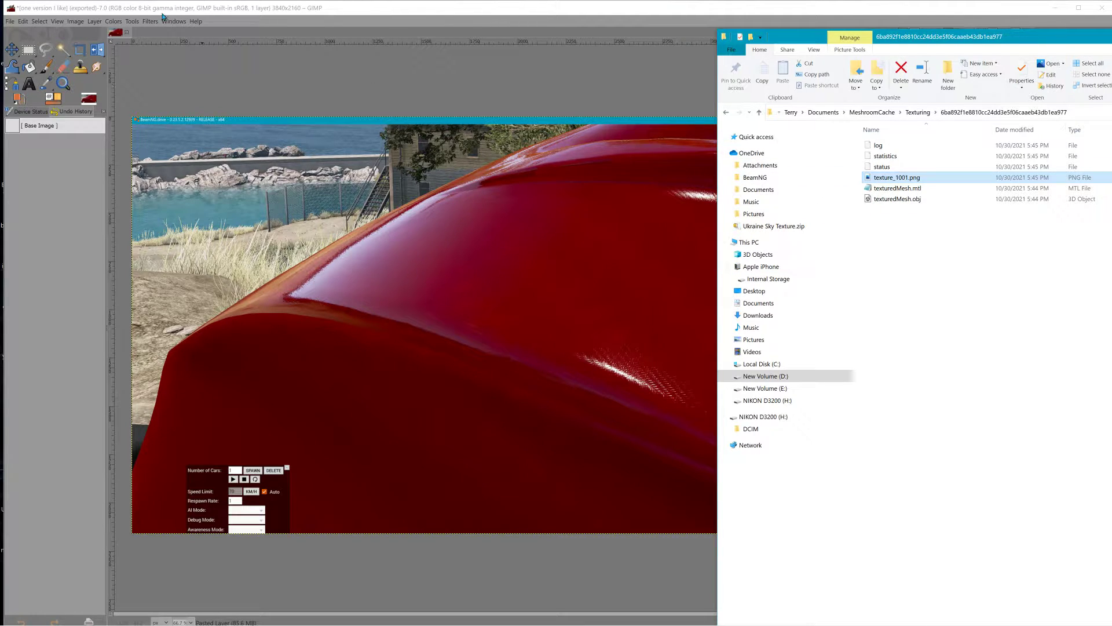
pyautogui.click(126, 32)
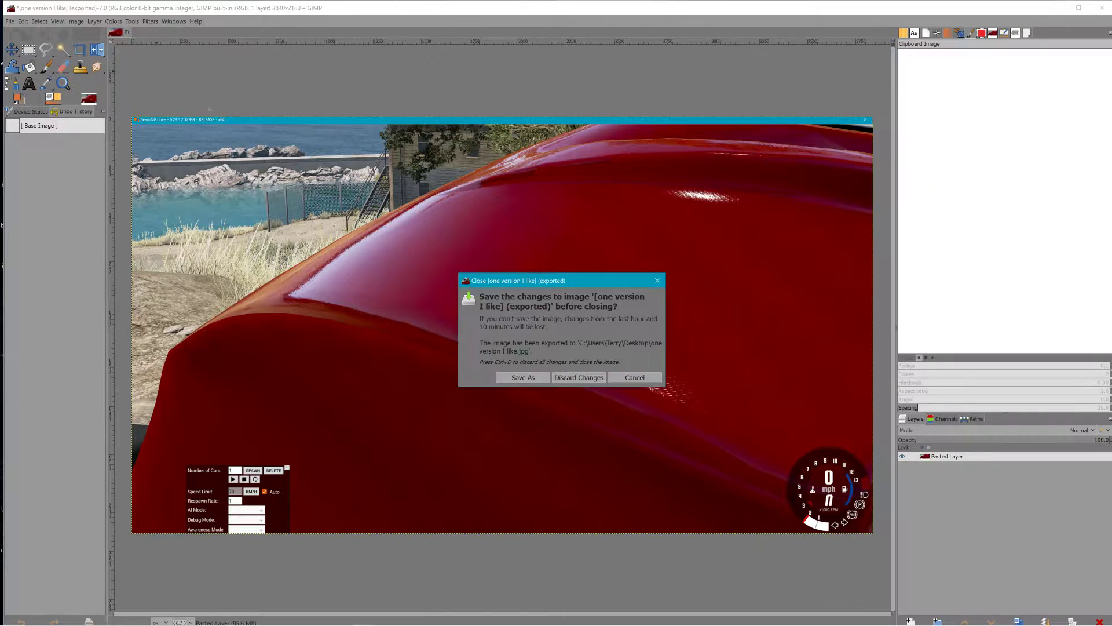
pyautogui.click(576, 376)
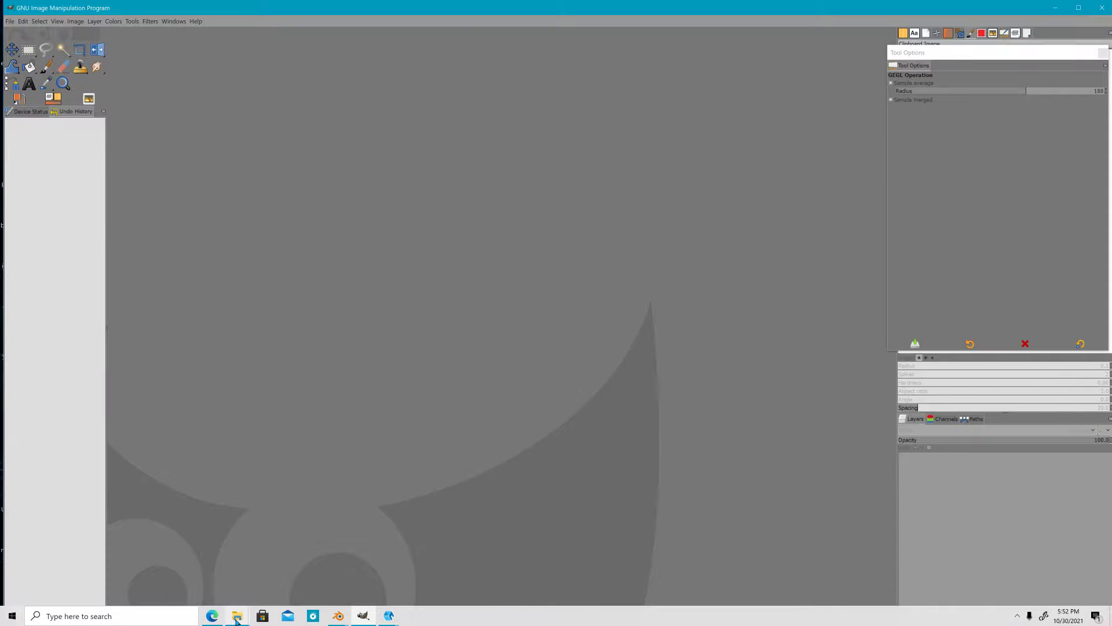
# Step: Open texture_1001.png in GIMP from the Meshroom texturing folder in File Explorer
pyautogui.click(237, 619)
pyautogui.click(268, 539)
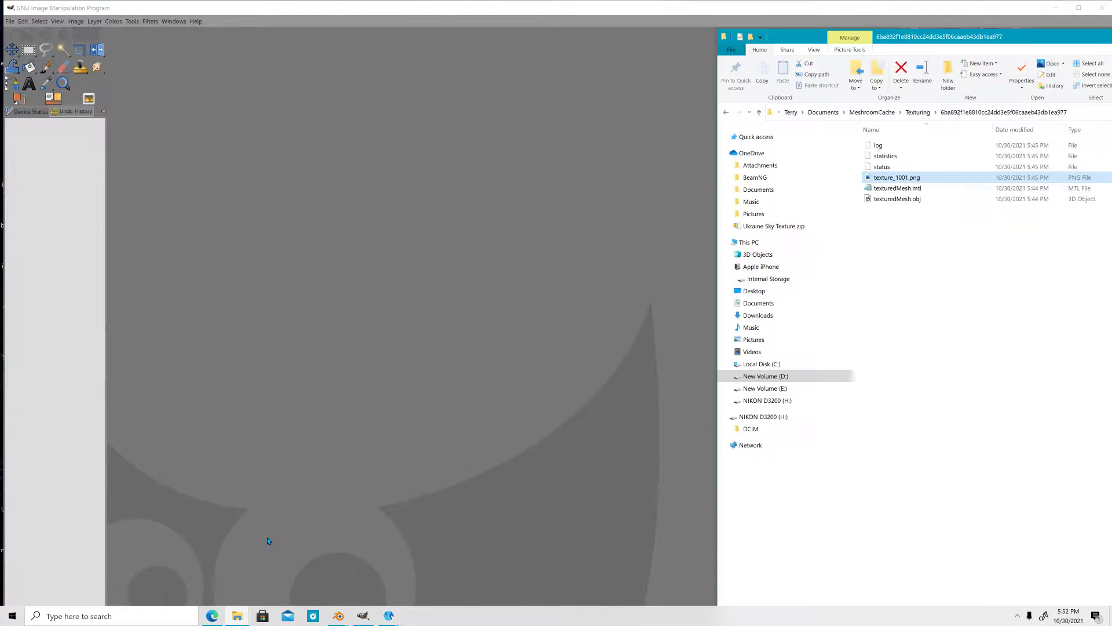
pyautogui.click(899, 179)
pyautogui.moveTo(405, 248); pyautogui.dragTo(479, 228)
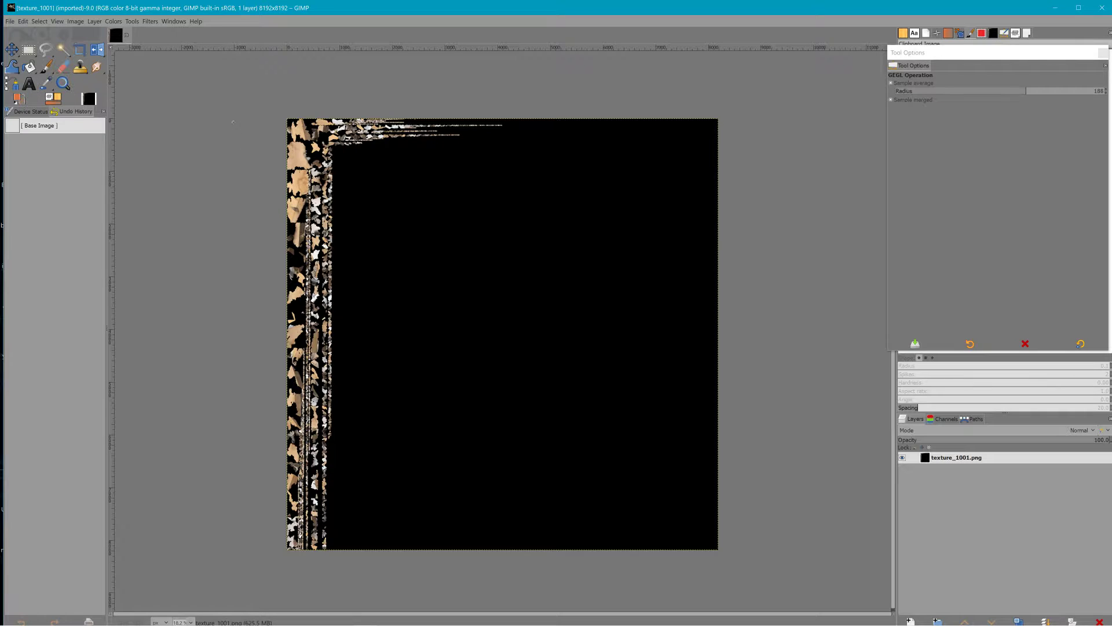
# Step: Scale the texture image to 4096 × 4096 pixels
pyautogui.click(112, 24)
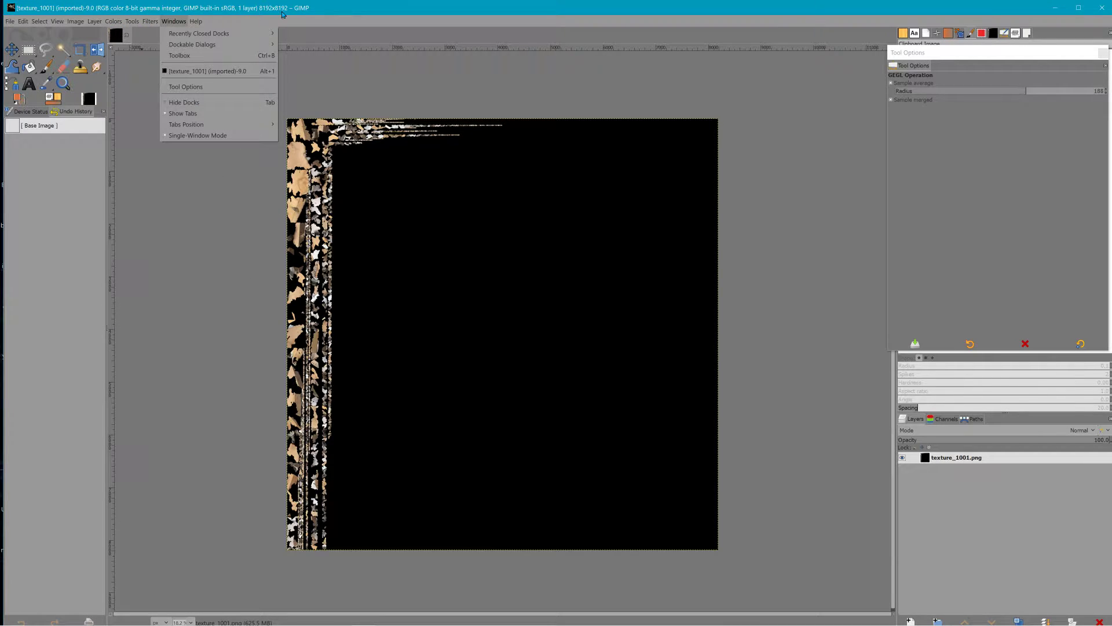
pyautogui.moveTo(40, 21)
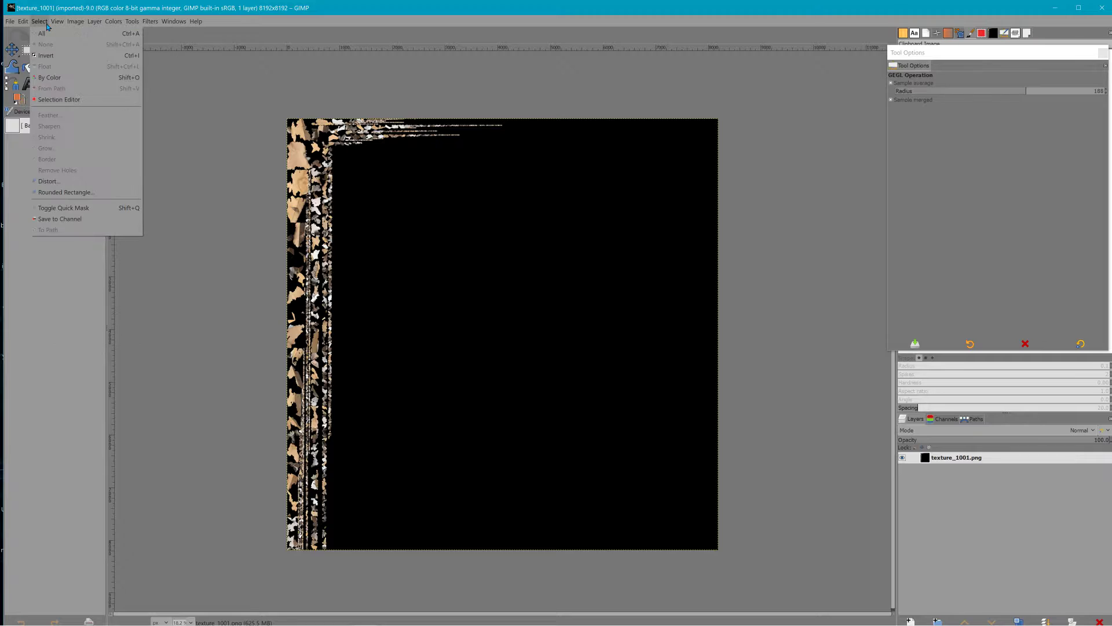
pyautogui.moveTo(78, 22)
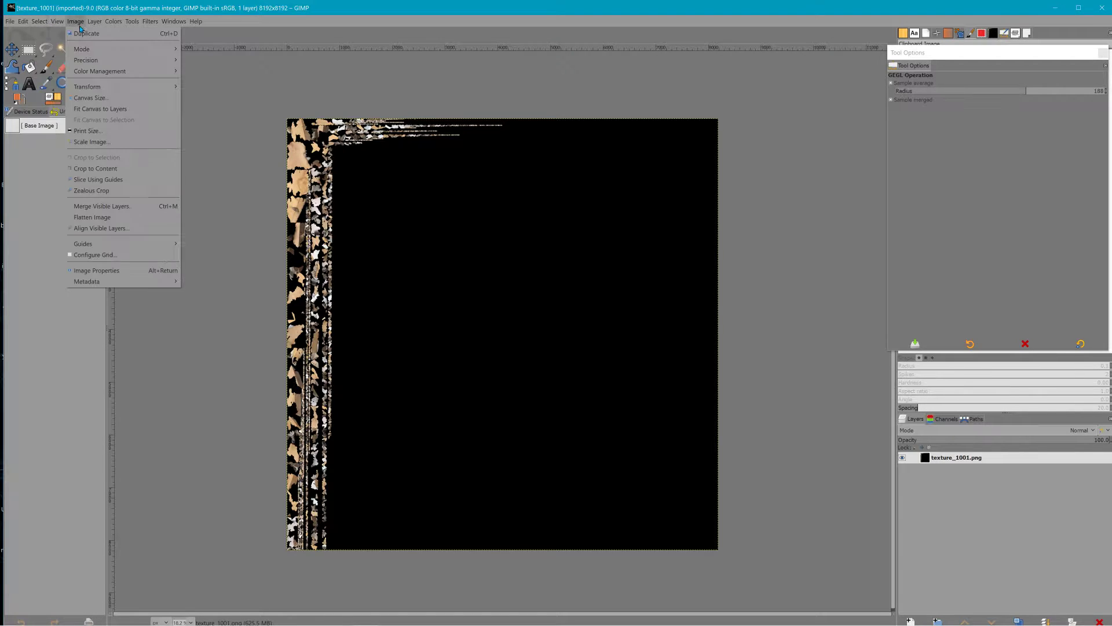
pyautogui.click(104, 142)
pyautogui.write('40963')
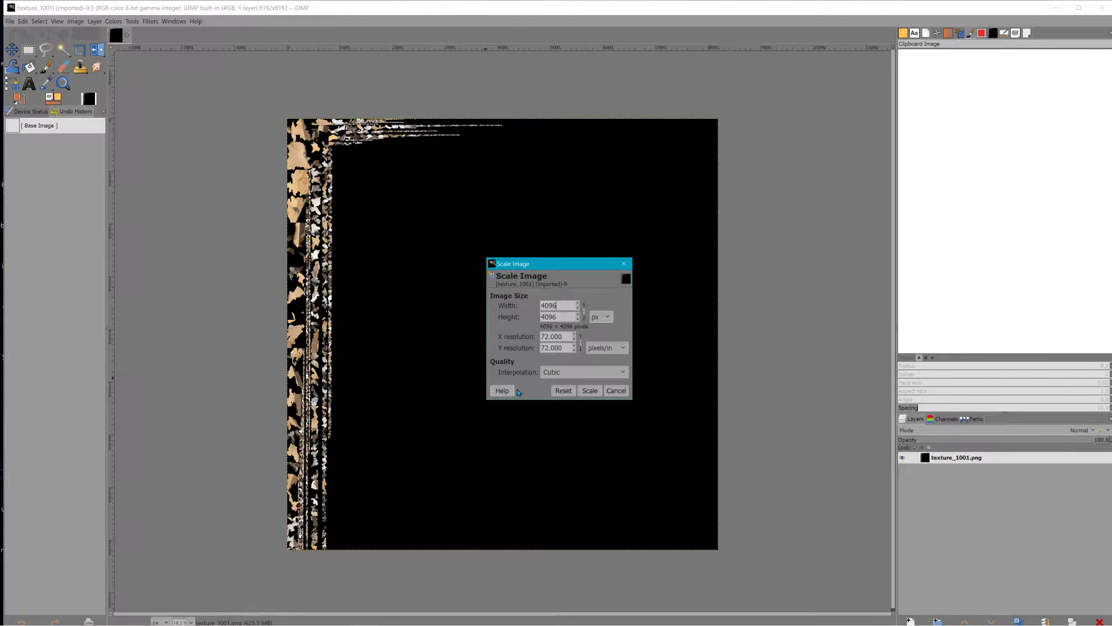
pyautogui.doubleClick(549, 307)
pyautogui.click(590, 390)
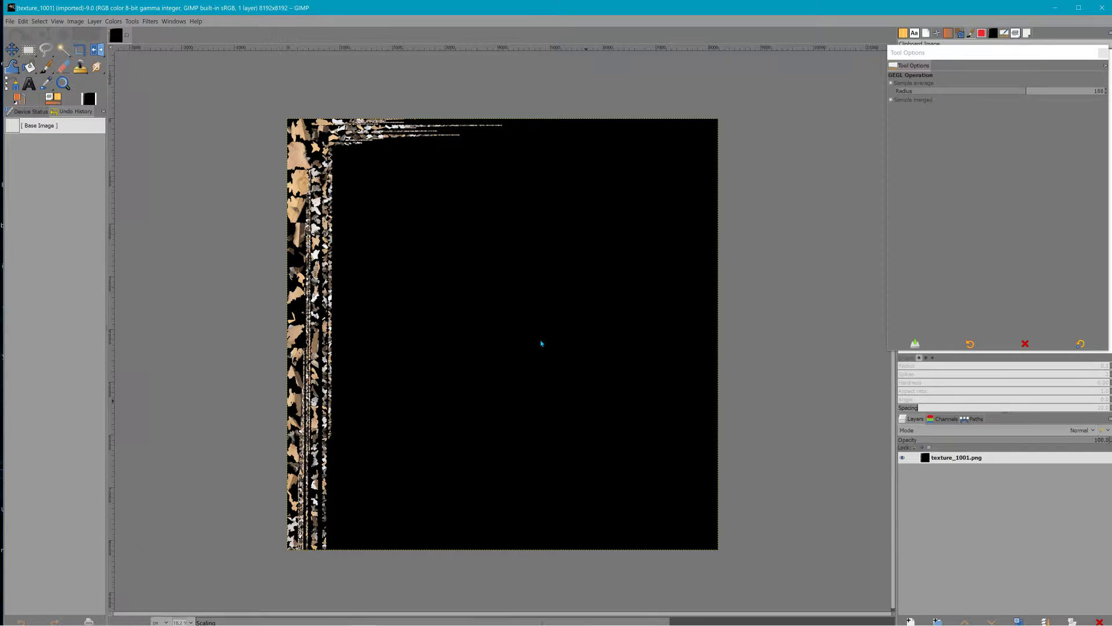
# Step: Export the scaled texture to the Desktop as rockpile2.dds with BC1 / DXT1 compression and generated mipmaps
pyautogui.click(10, 22)
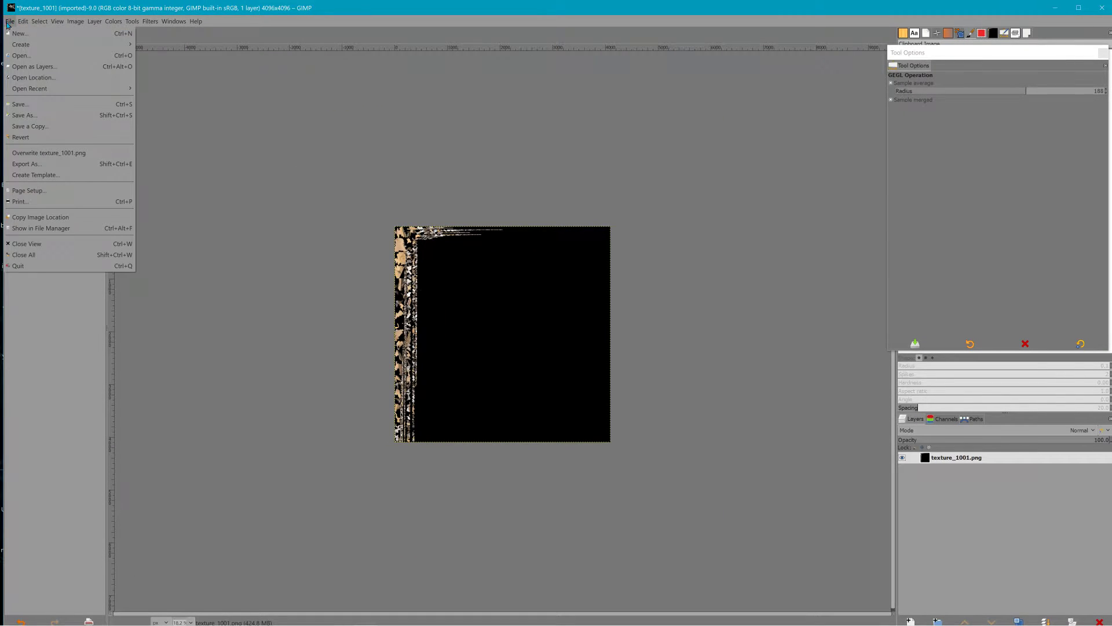
pyautogui.click(56, 165)
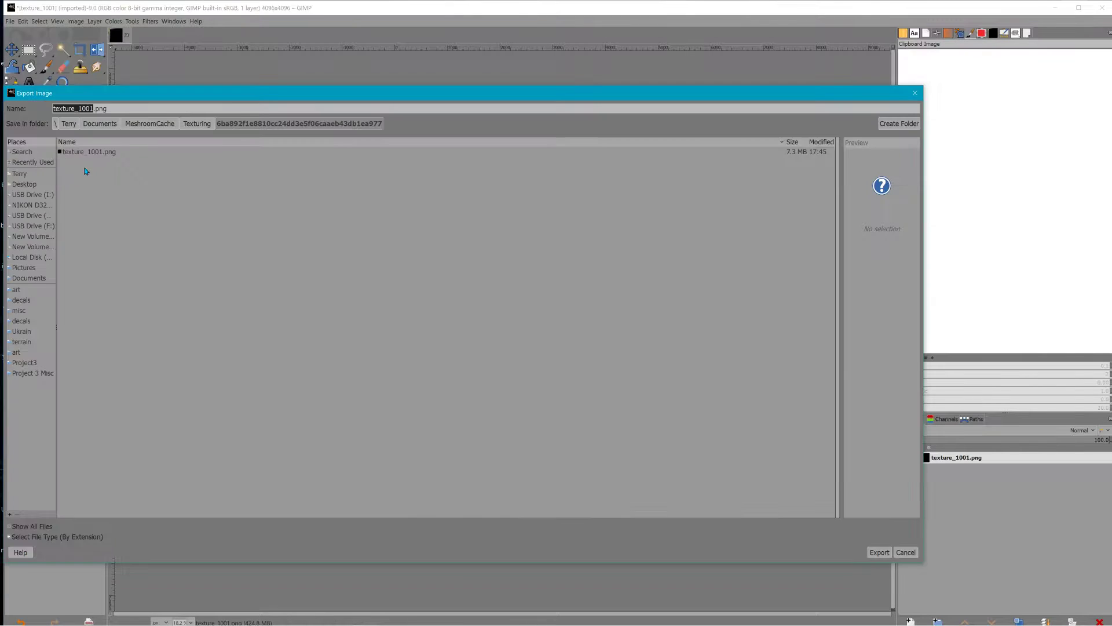
pyautogui.click(24, 184)
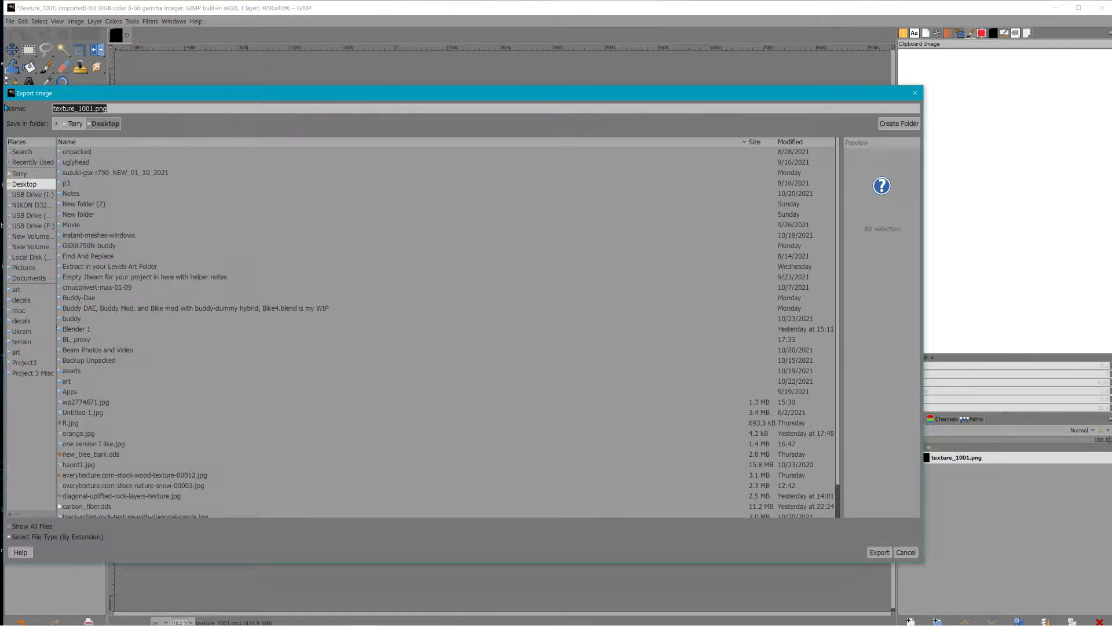
pyautogui.write('rockpile2.dds')
pyautogui.click(879, 552)
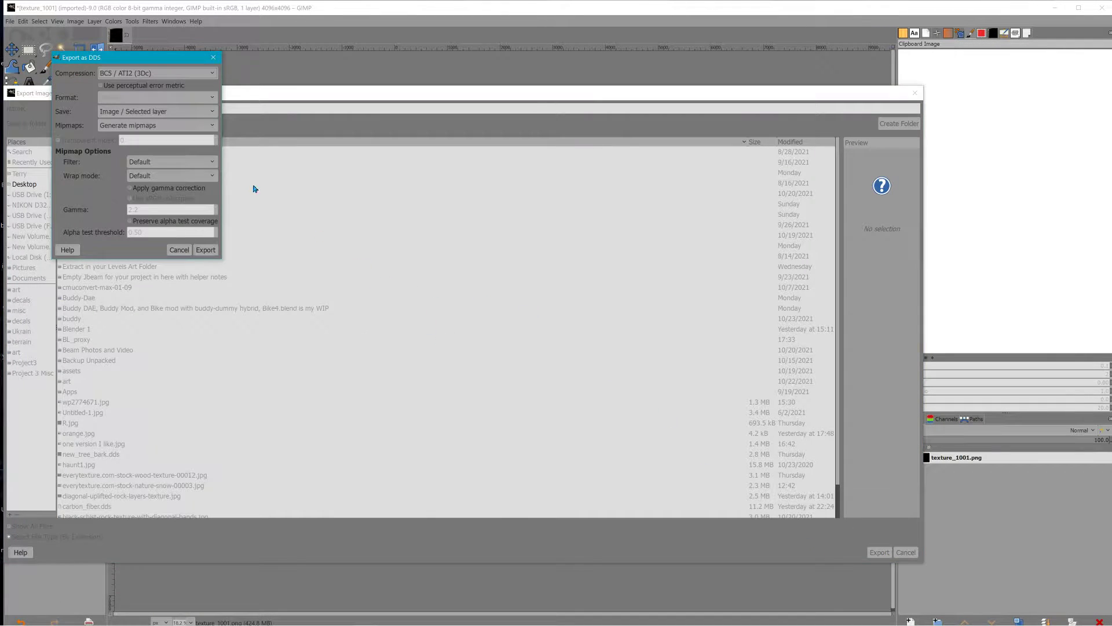
pyautogui.click(139, 73)
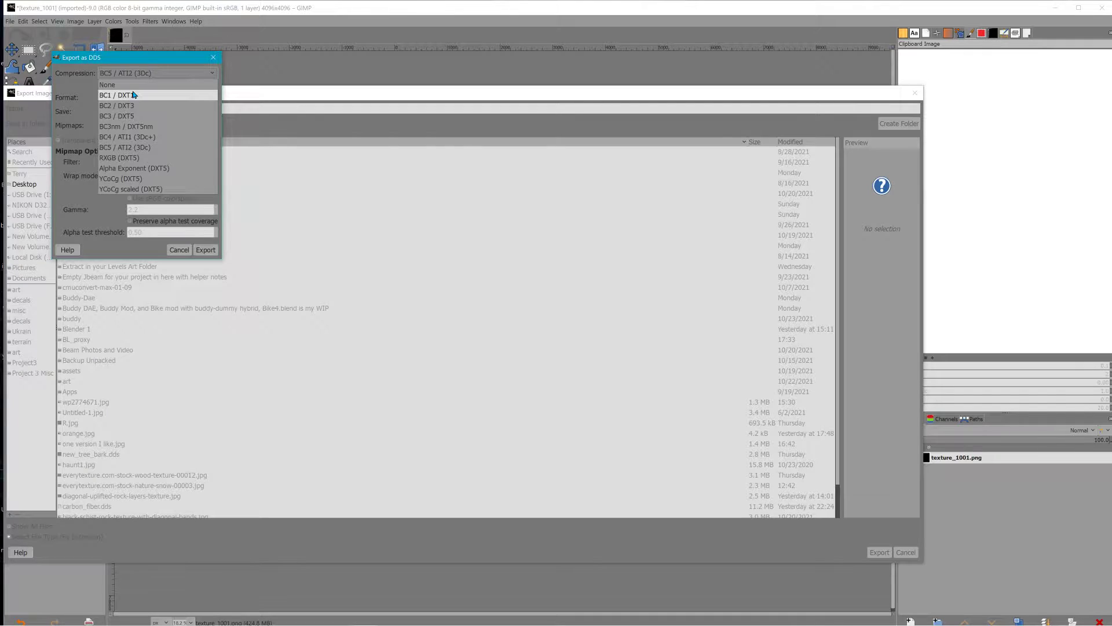
pyautogui.click(134, 95)
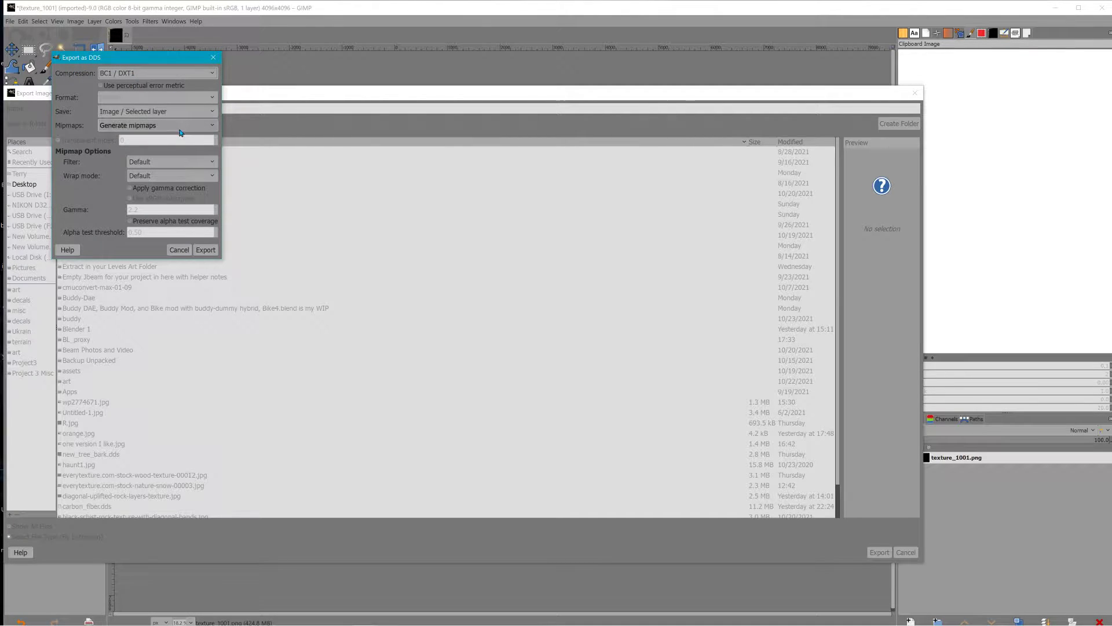
pyautogui.click(206, 250)
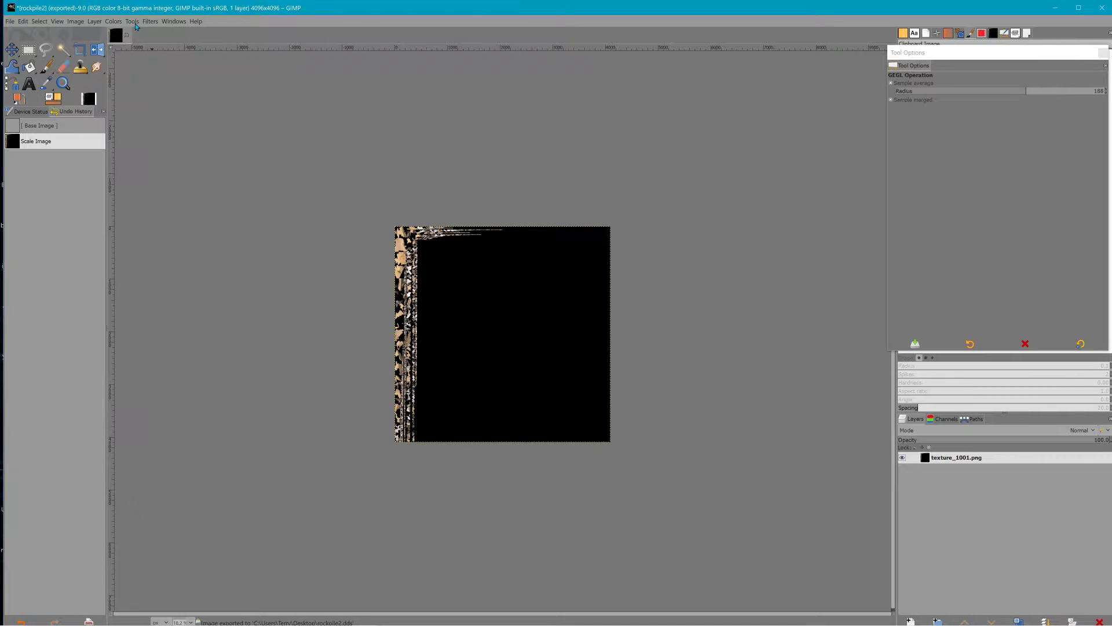
# Step: Convert the rock pile texture into a normal map with the Normal Map filter at its preset settings
pyautogui.click(133, 23)
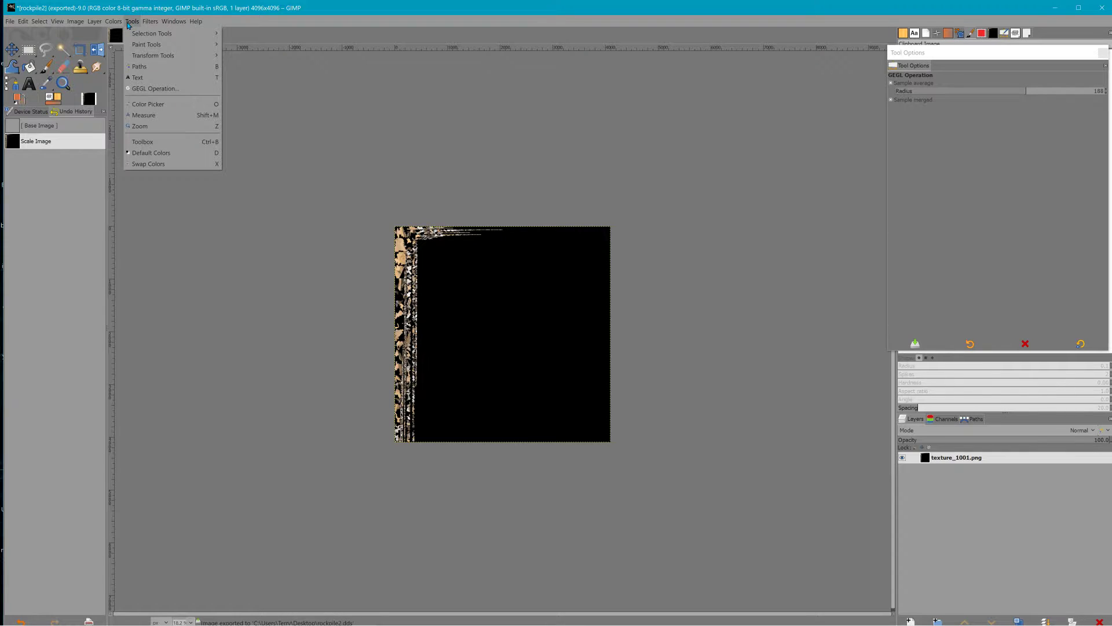
pyautogui.moveTo(150, 23)
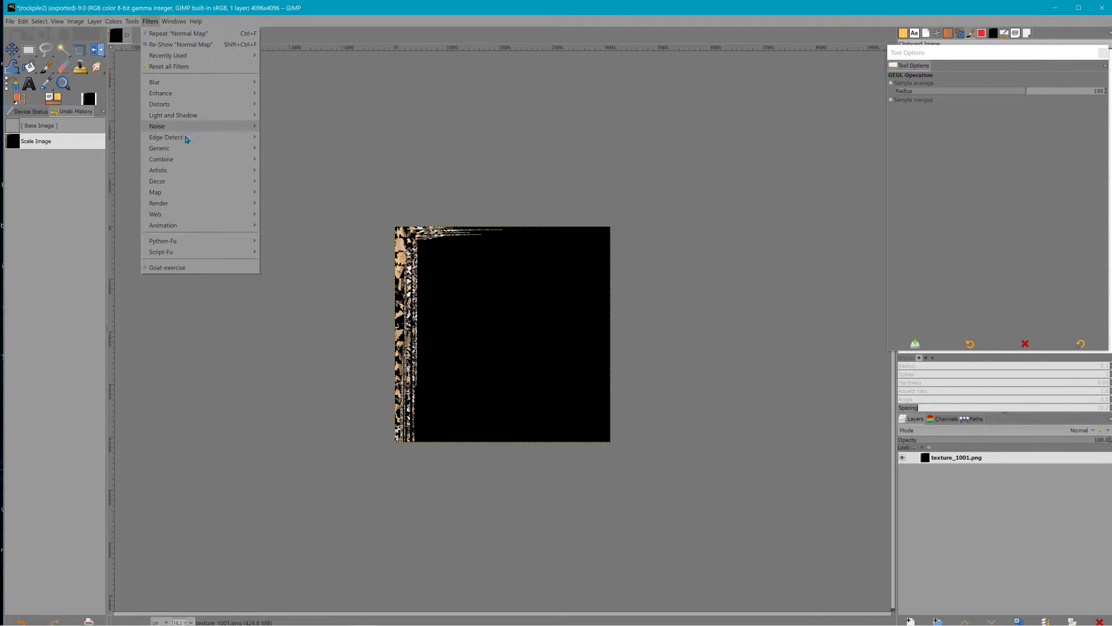
pyautogui.moveTo(196, 149)
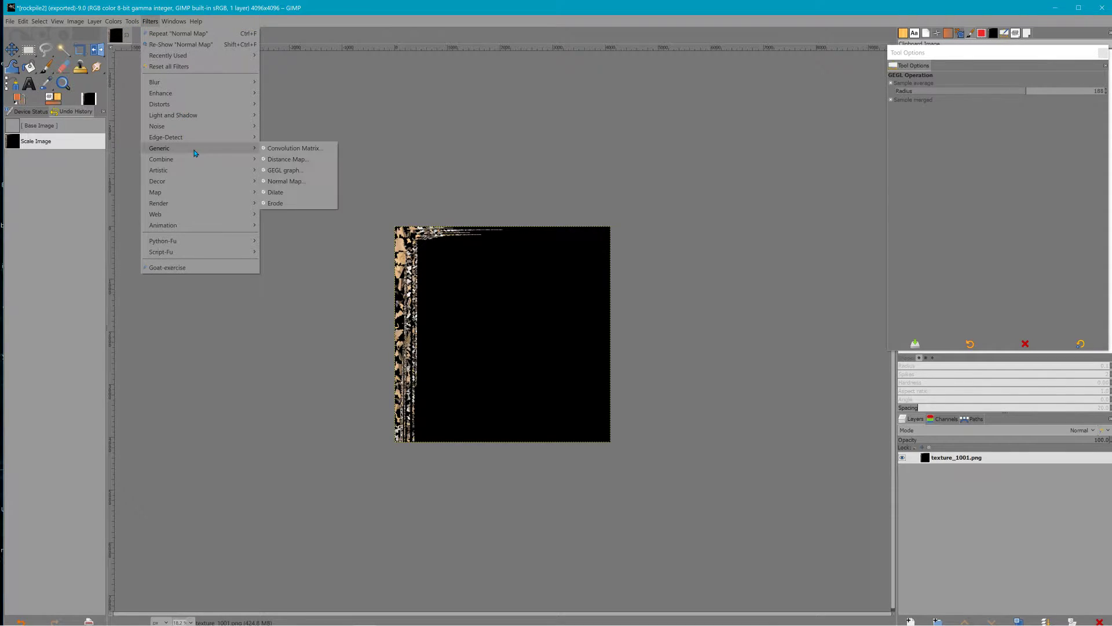
pyautogui.click(286, 181)
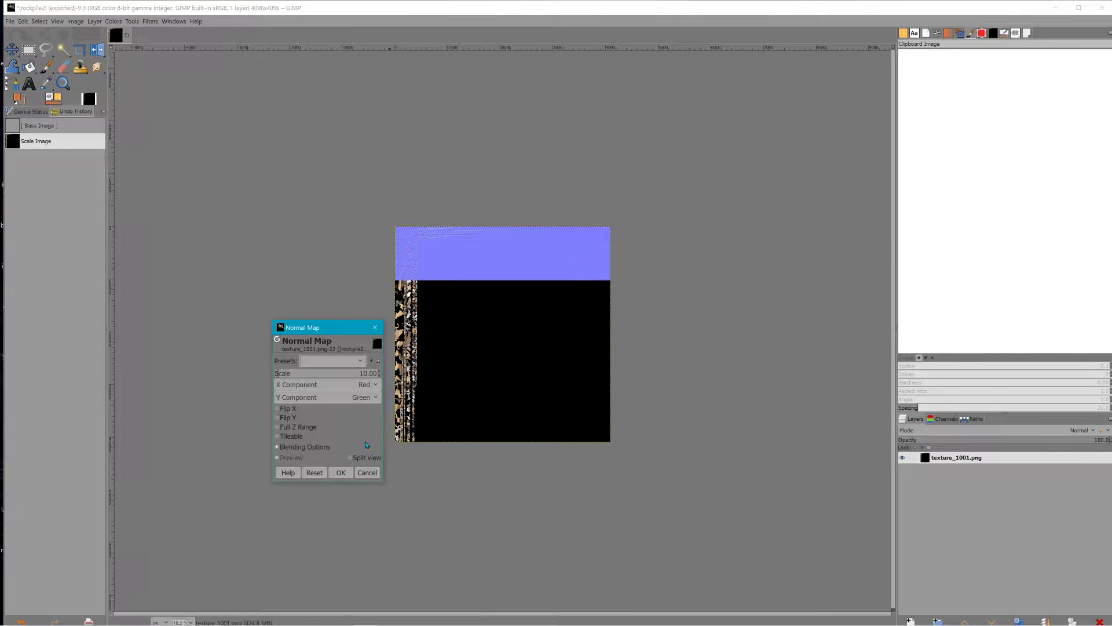
pyautogui.click(341, 473)
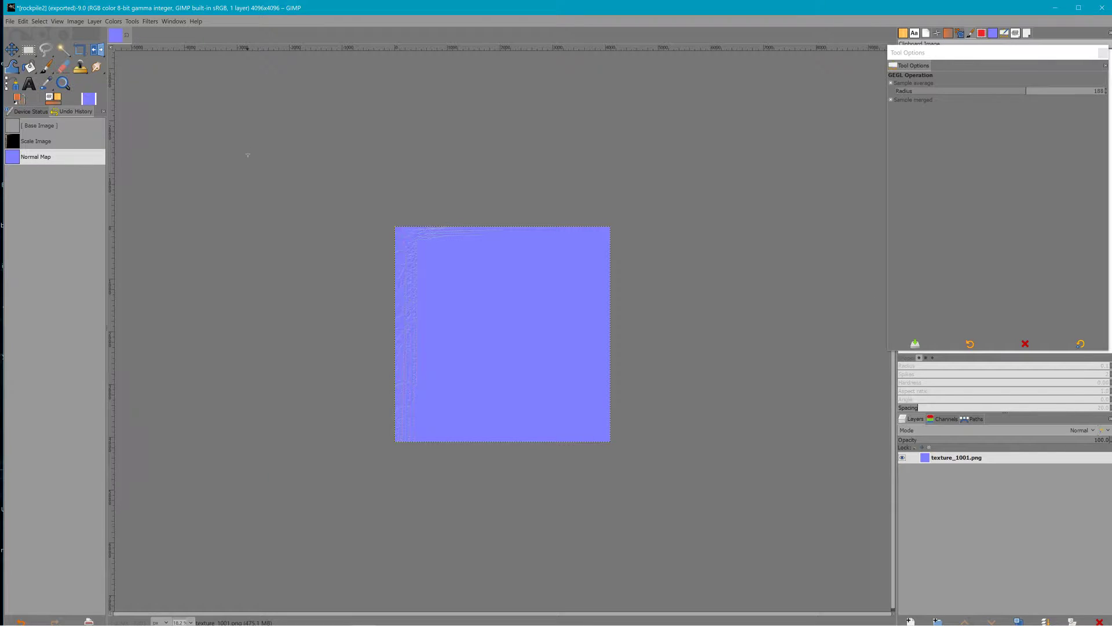
# Step: Soften the normal map with a Gaussian Blur of size 3.65 in X and Y
pyautogui.click(150, 21)
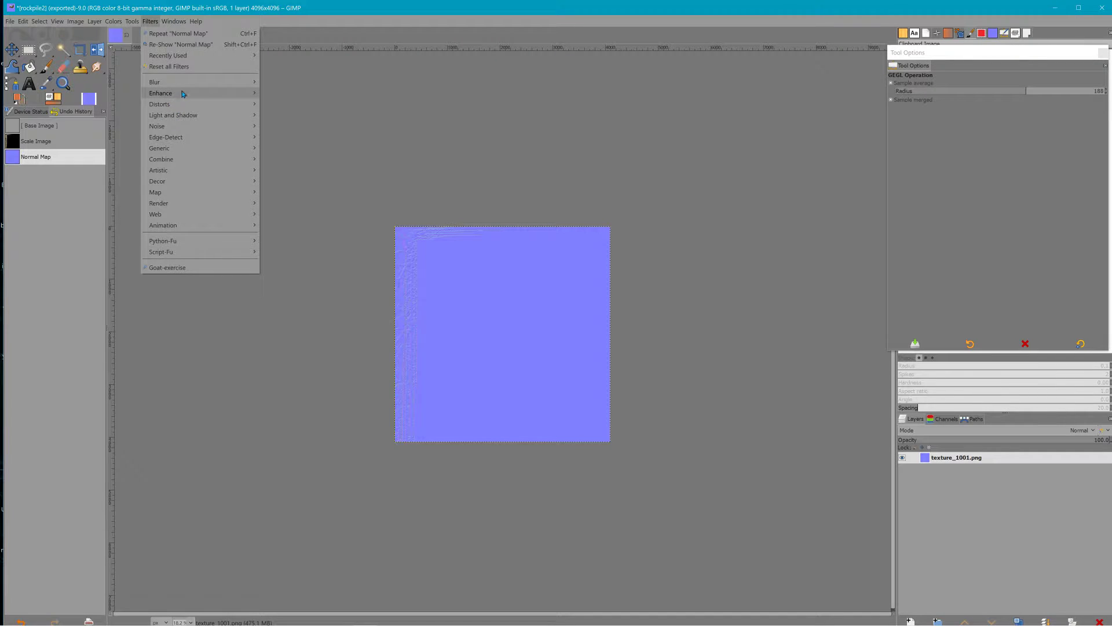
pyautogui.moveTo(189, 85)
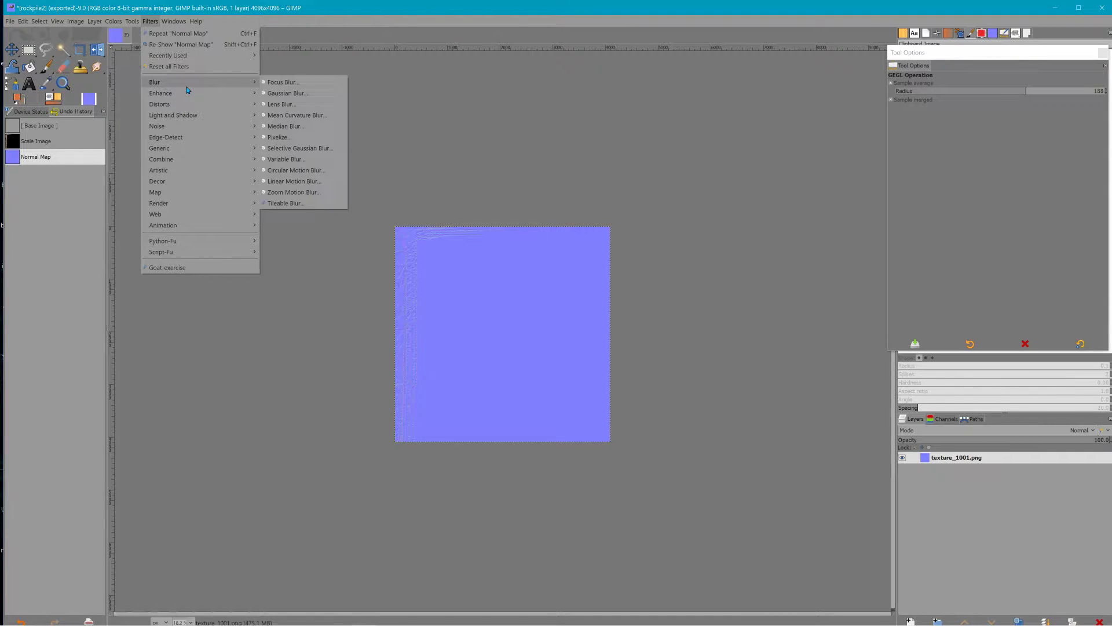
pyautogui.click(288, 94)
pyautogui.click(277, 372)
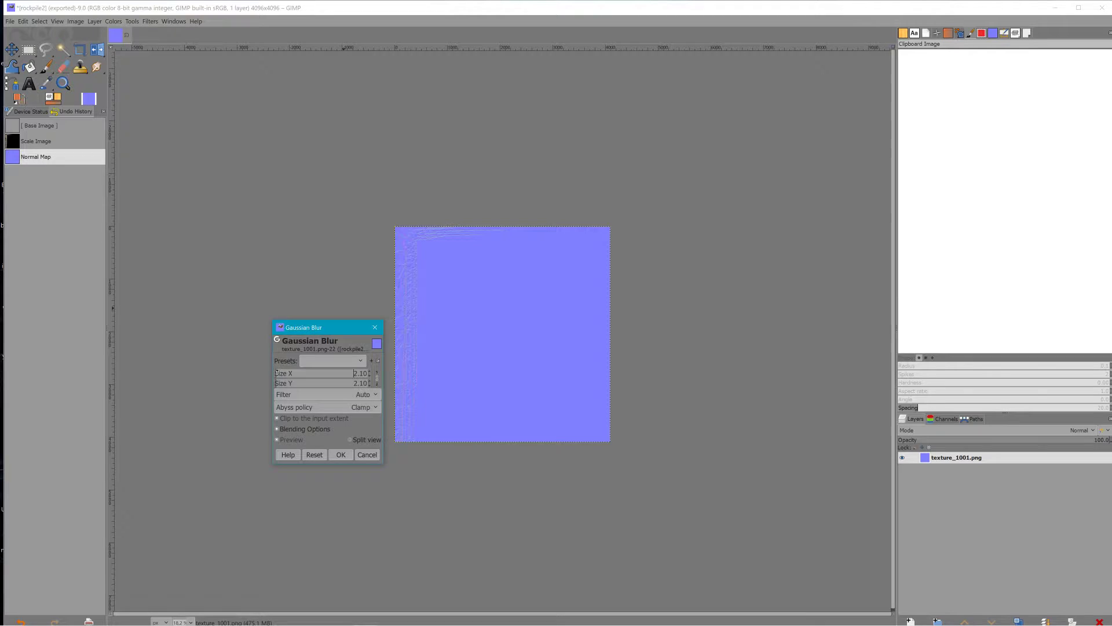
pyautogui.click(278, 372)
pyautogui.click(277, 373)
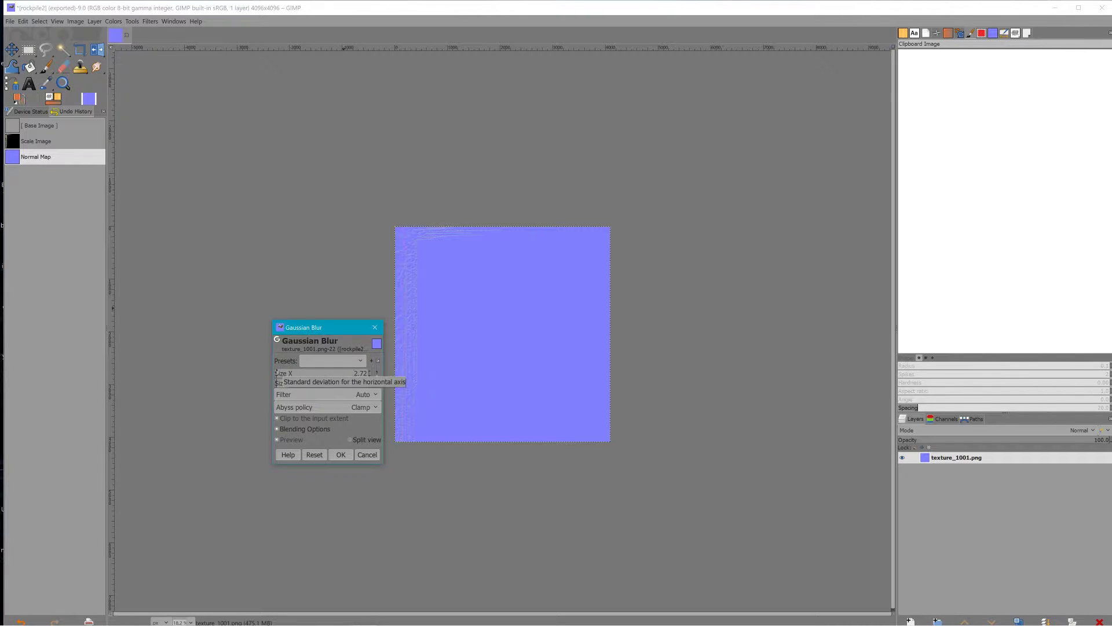
pyautogui.click(278, 372)
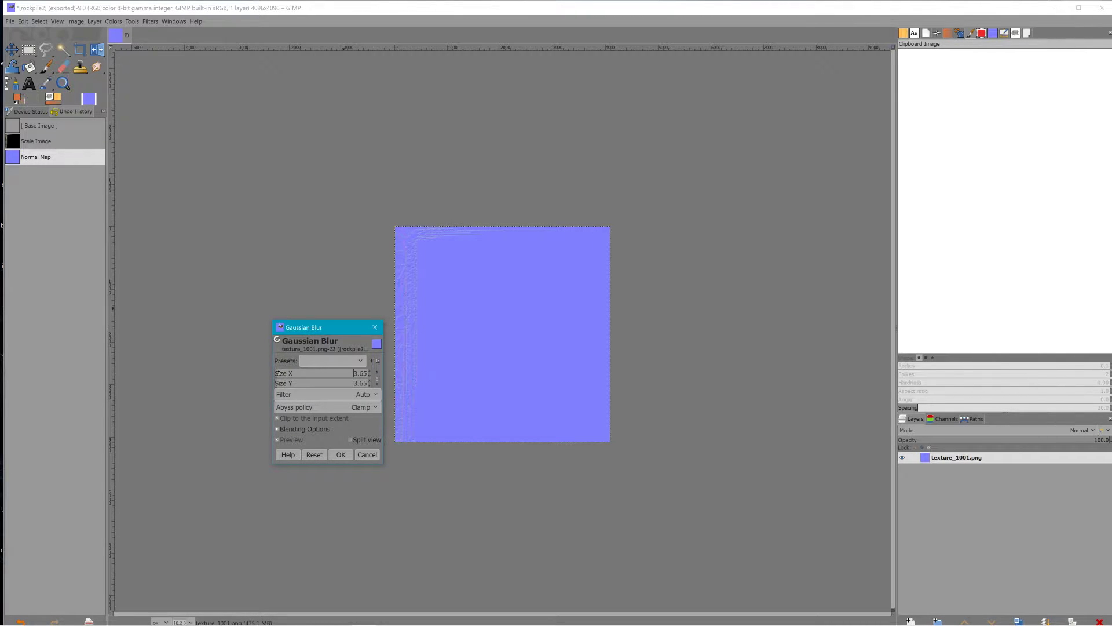
pyautogui.click(341, 454)
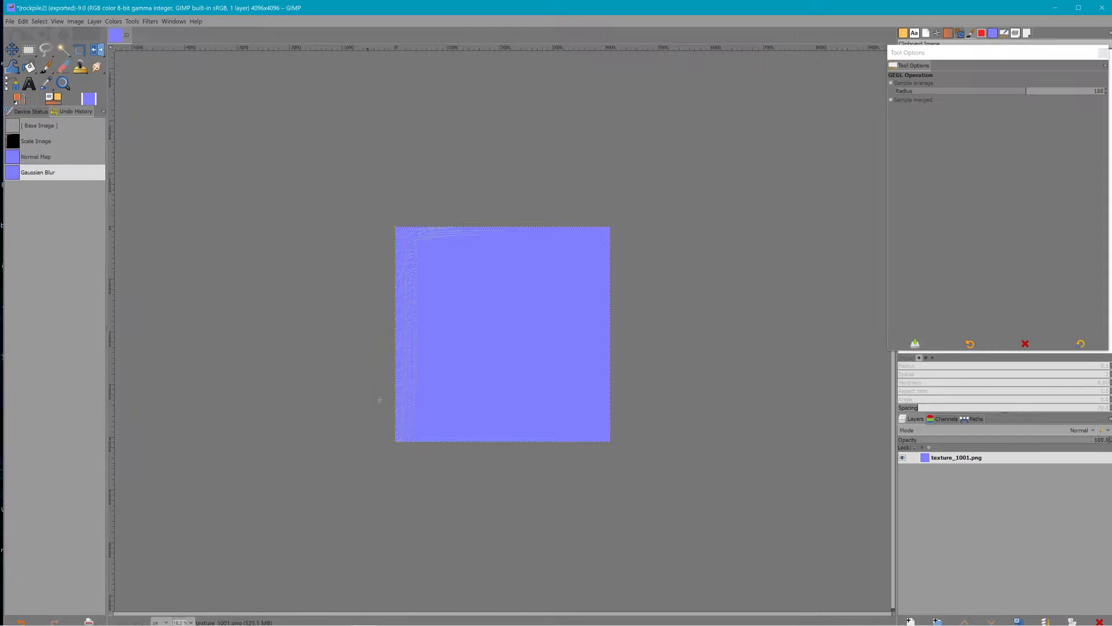
# Step: Start exporting the normal map and choose the art folder of the BeamNG.drive 0.23 smallgrid level as its destination
pyautogui.click(10, 22)
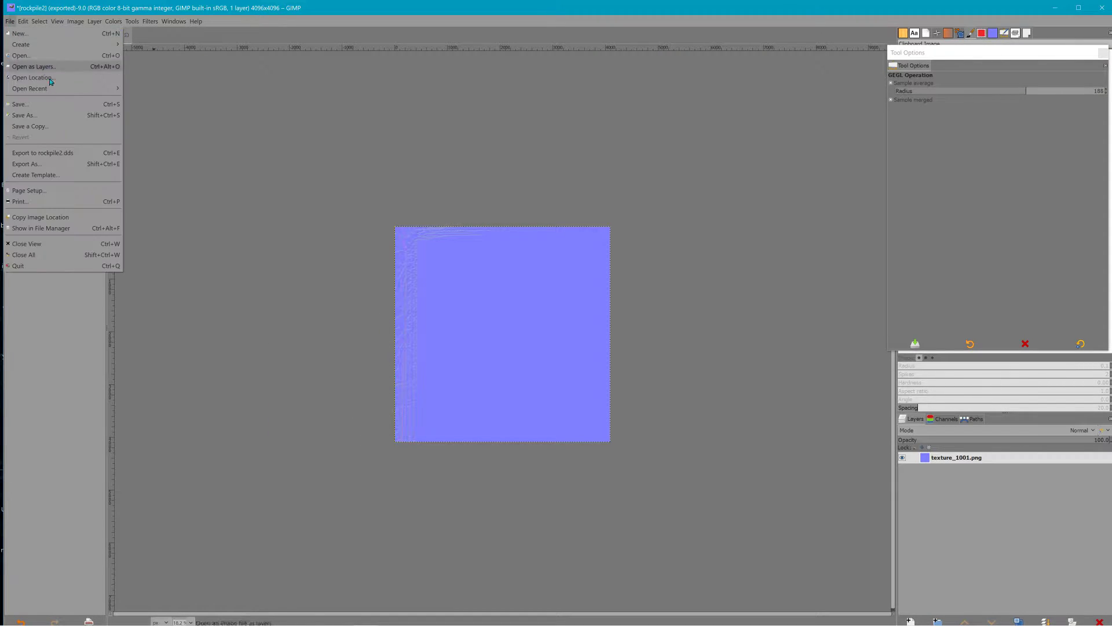
pyautogui.click(47, 170)
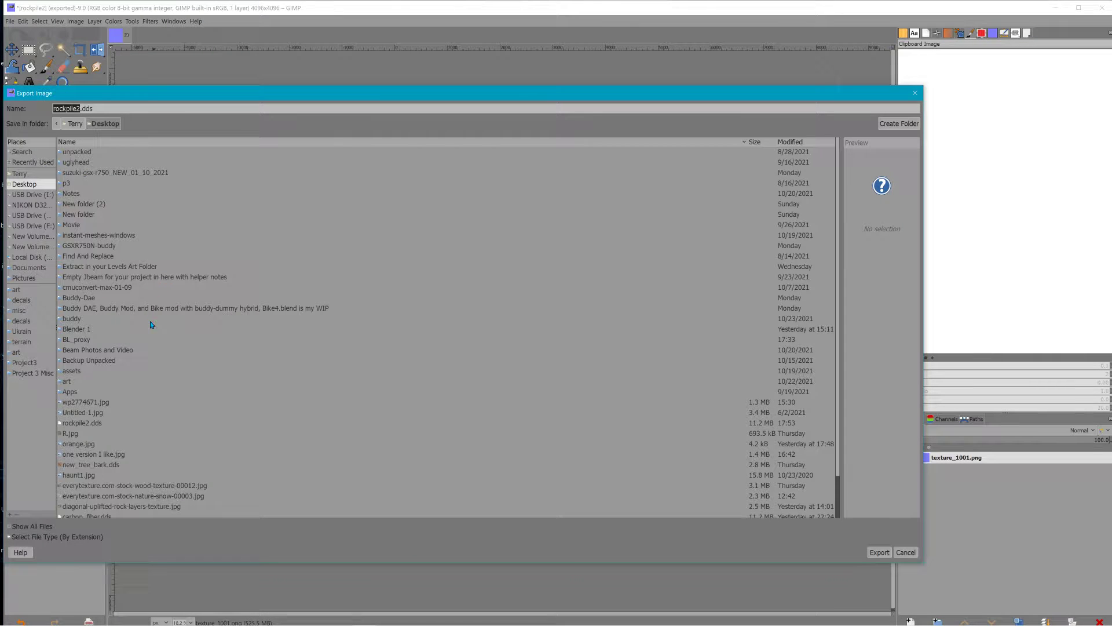
pyautogui.click(18, 352)
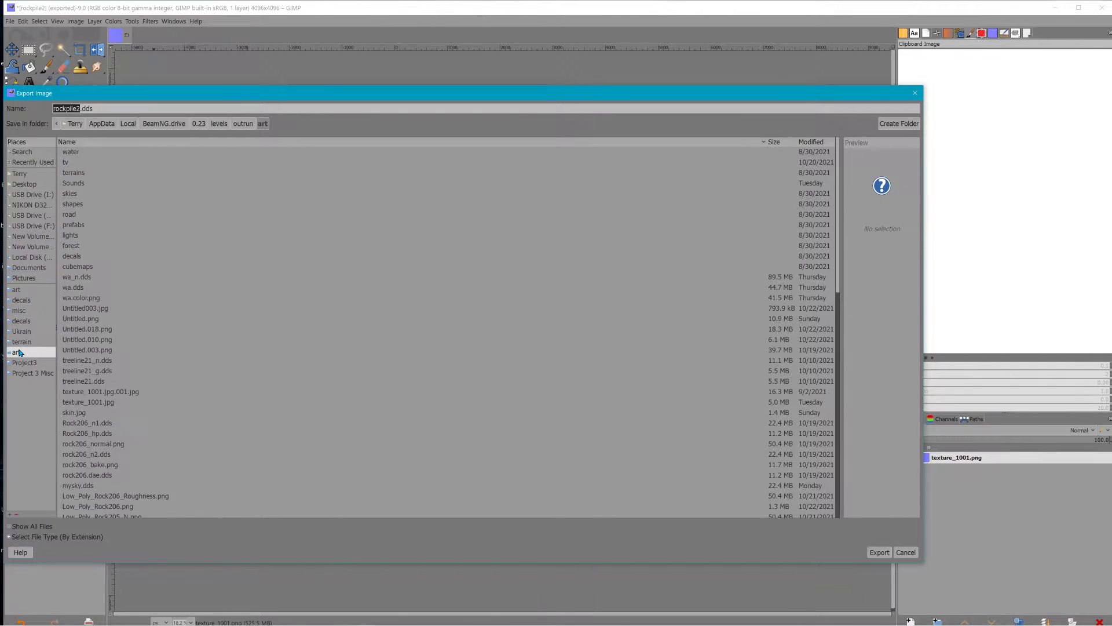
pyautogui.click(17, 290)
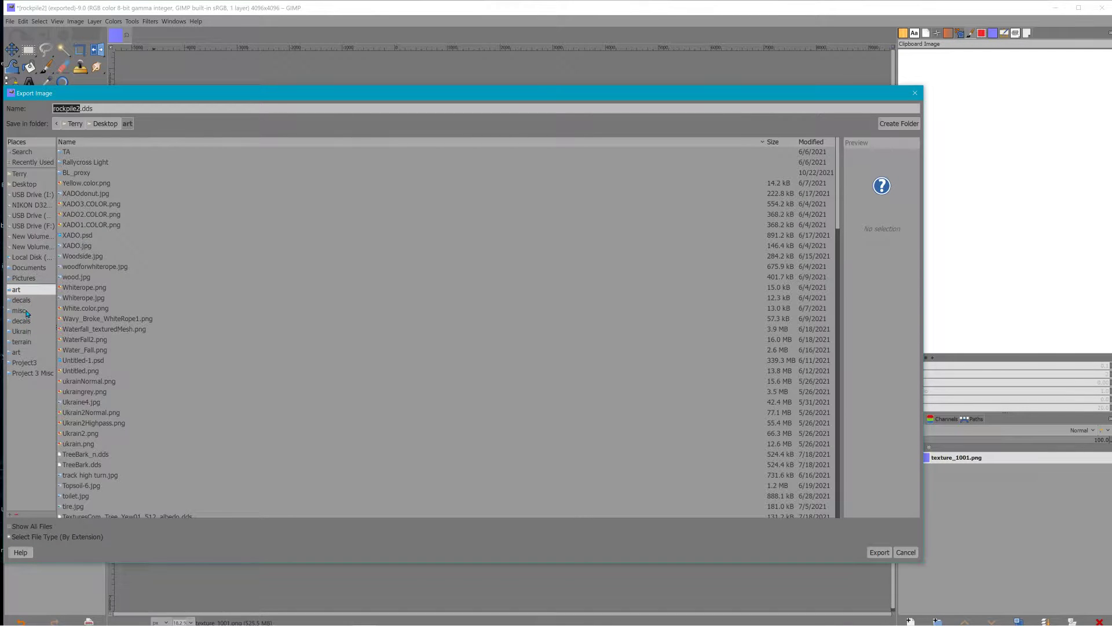
pyautogui.click(22, 353)
pyautogui.click(218, 124)
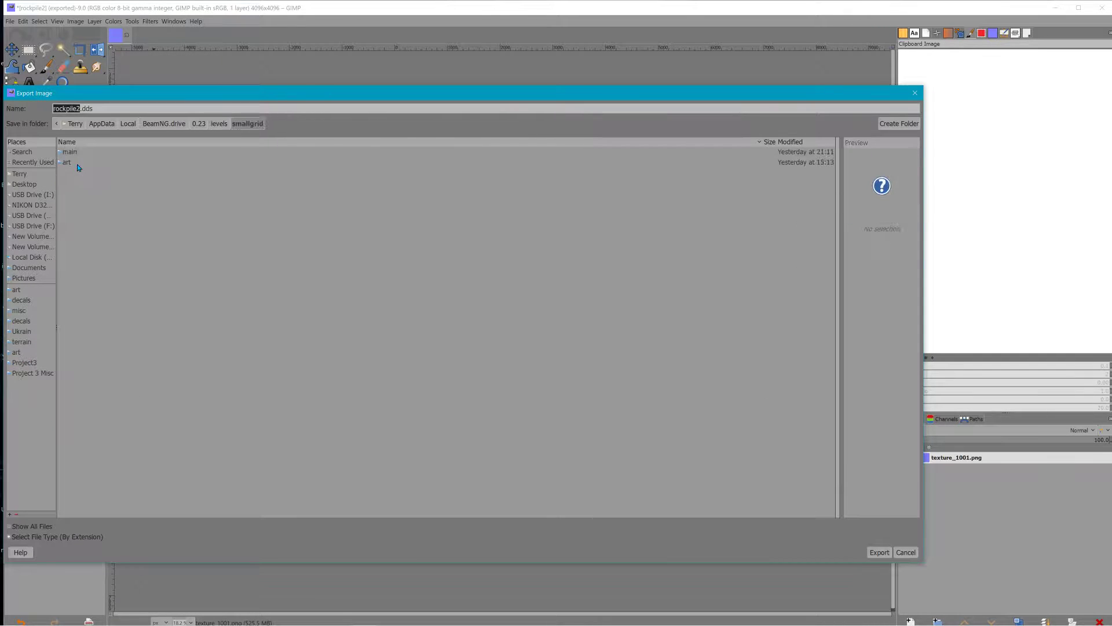
pyautogui.doubleClick(77, 163)
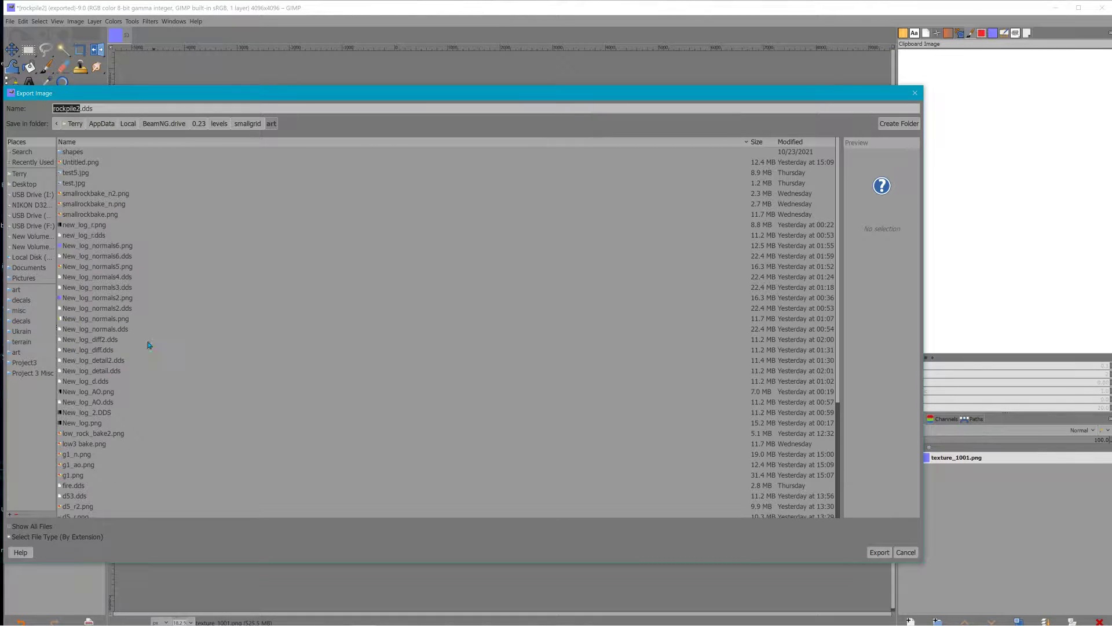
# Step: Name the normal map rockpile2_n.dds and export it with BC5 / ATI2 (3Dc) compression
pyautogui.press('Right')
pyautogui.write('_n')
pyautogui.click(879, 552)
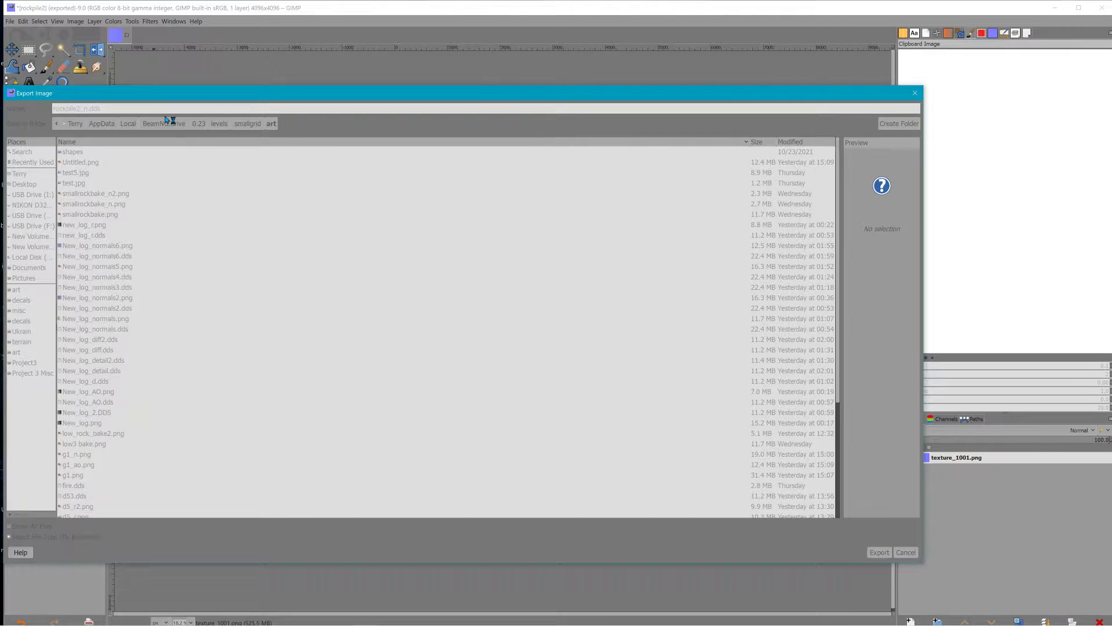
pyautogui.click(201, 125)
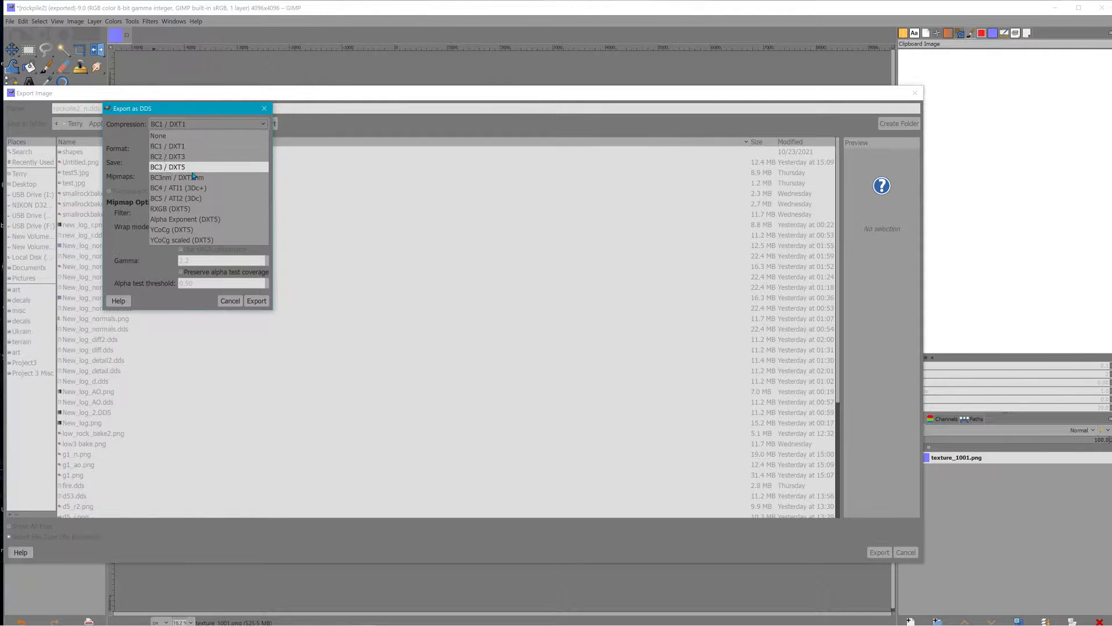
pyautogui.click(191, 198)
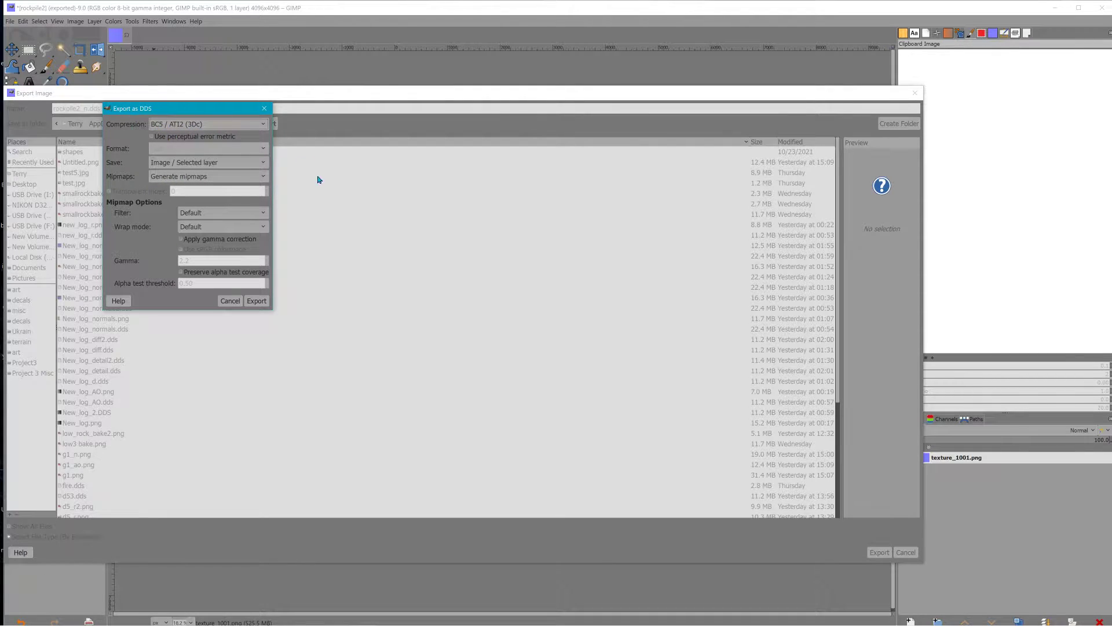
pyautogui.click(265, 300)
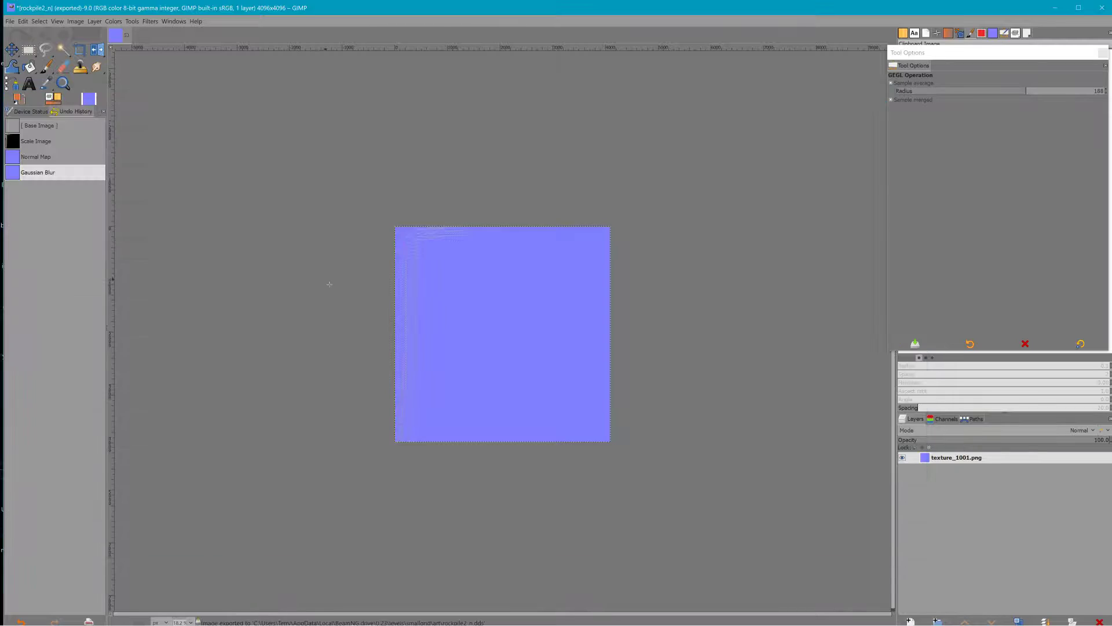
# Step: Switch to the Blender window with the rock pile and rename its rockpile2 material to rockpile2_a300
pyautogui.click(1055, 8)
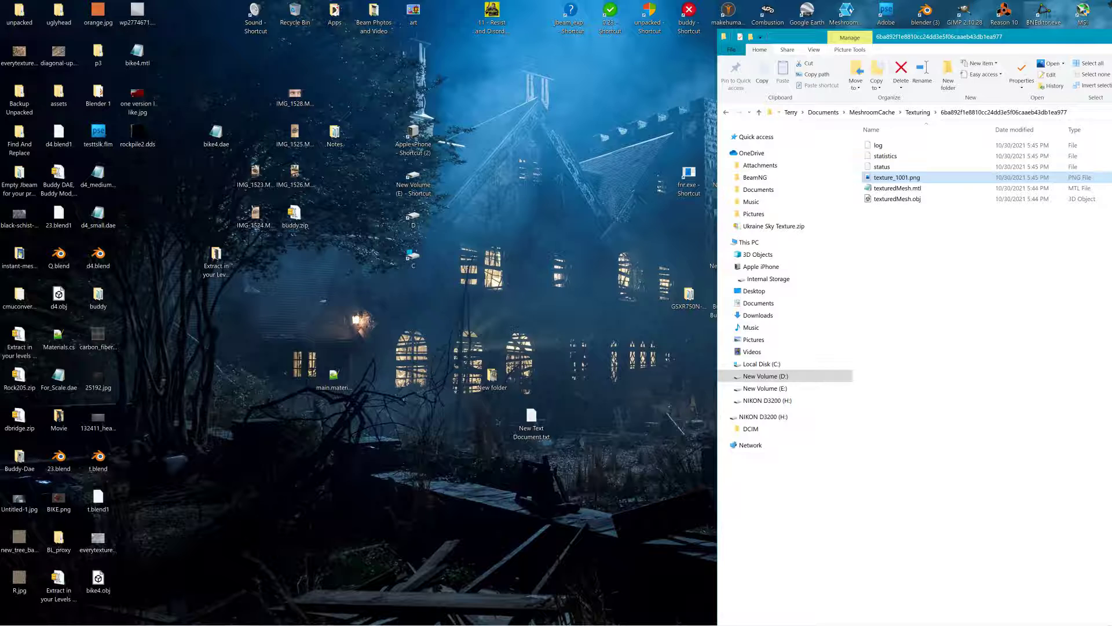
pyautogui.click(339, 616)
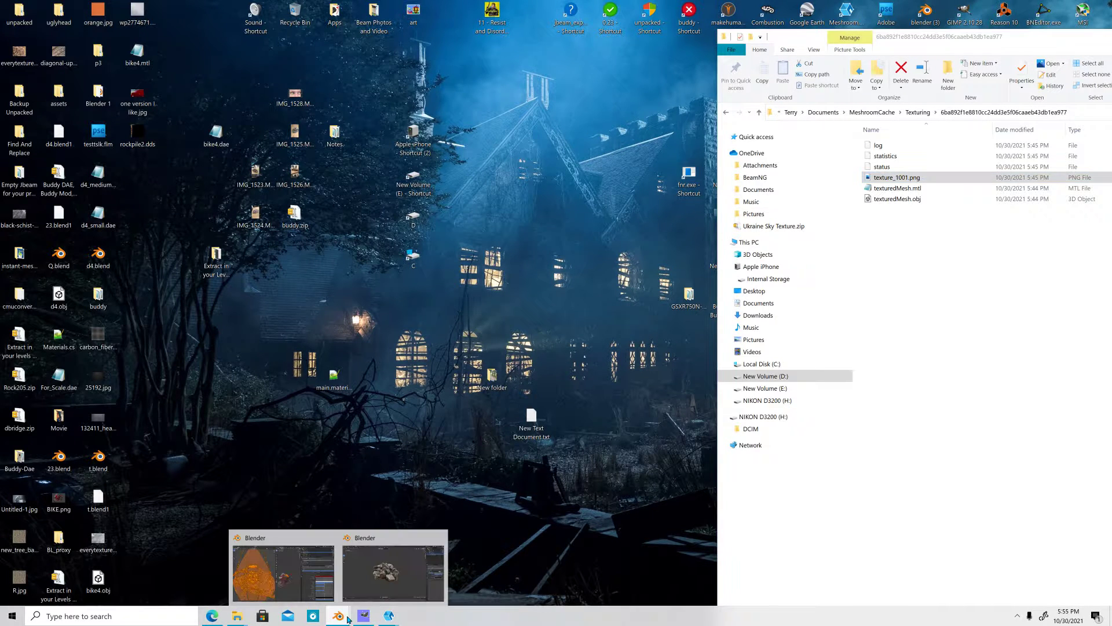
pyautogui.click(394, 571)
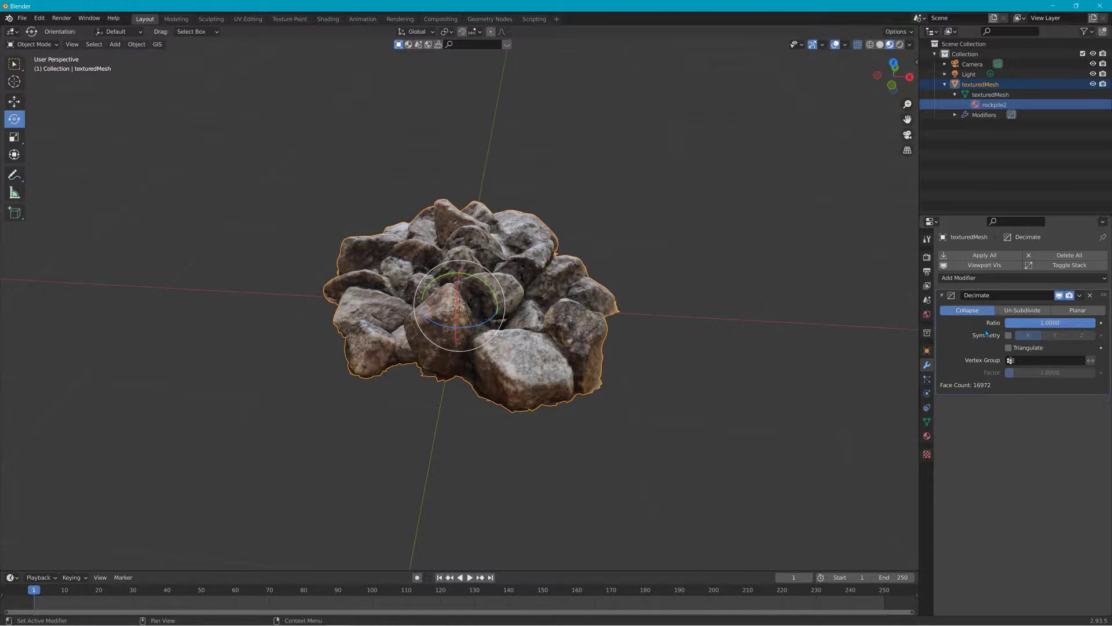
pyautogui.doubleClick(995, 105)
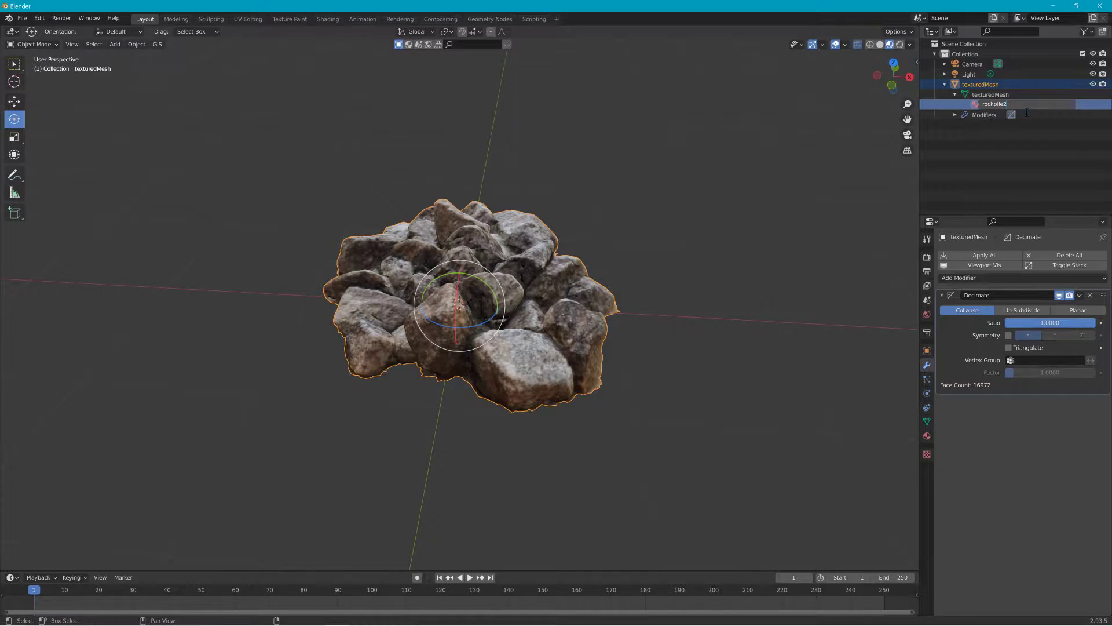
pyautogui.write('_a300')
pyautogui.press('Return')
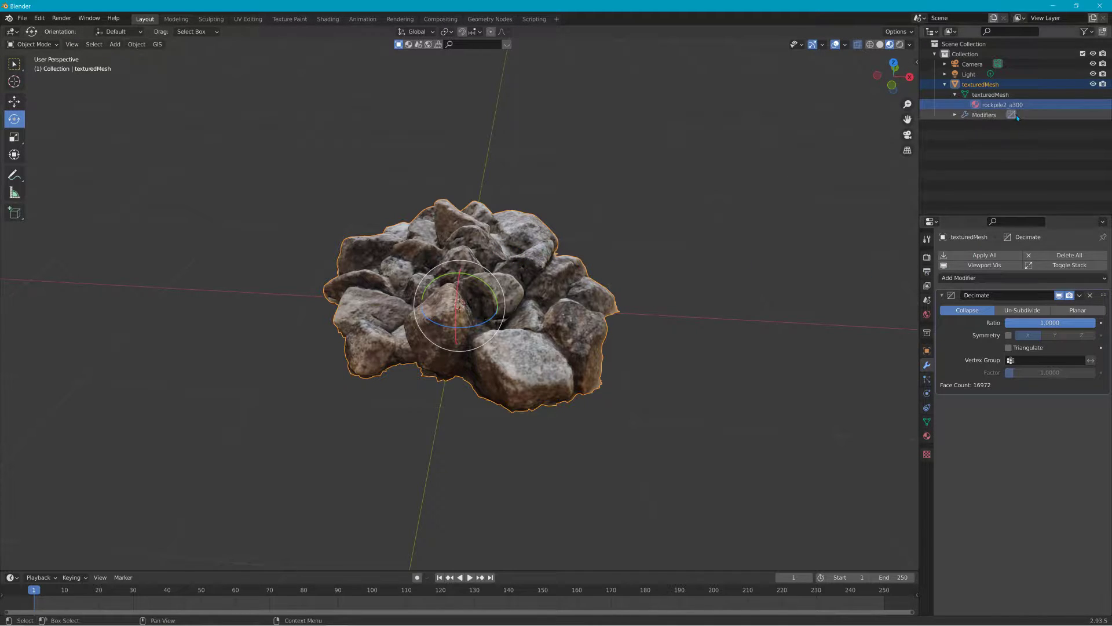
# Step: Rename the rock pile's material to rockpile2, removing the _a300 suffix
pyautogui.click(993, 86)
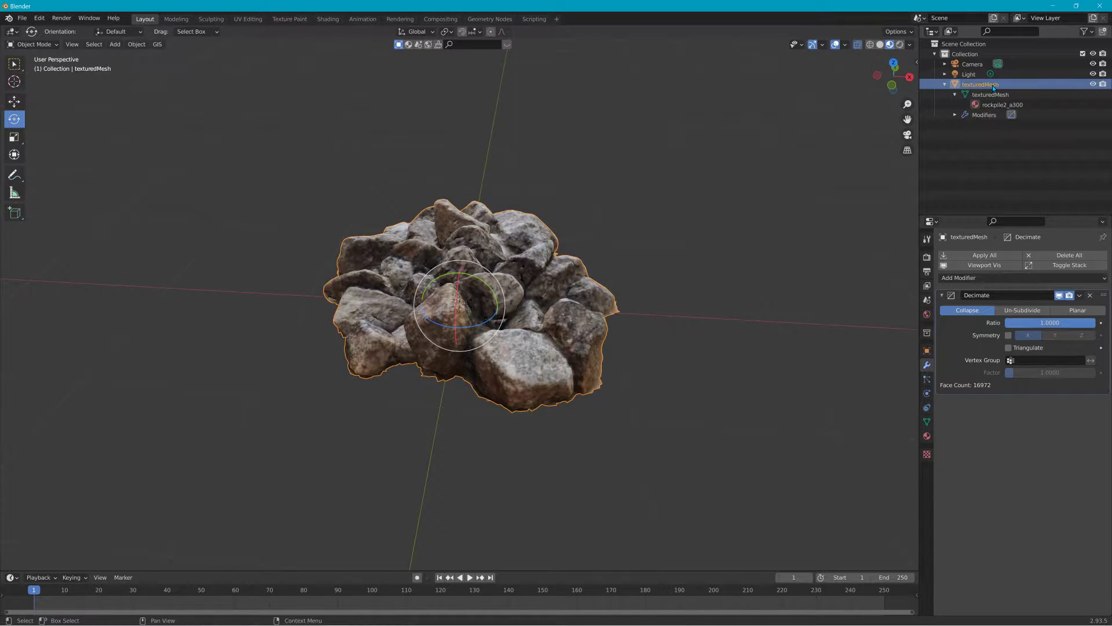
pyautogui.doubleClick(1019, 107)
pyautogui.moveTo(1041, 109); pyautogui.dragTo(1014, 120)
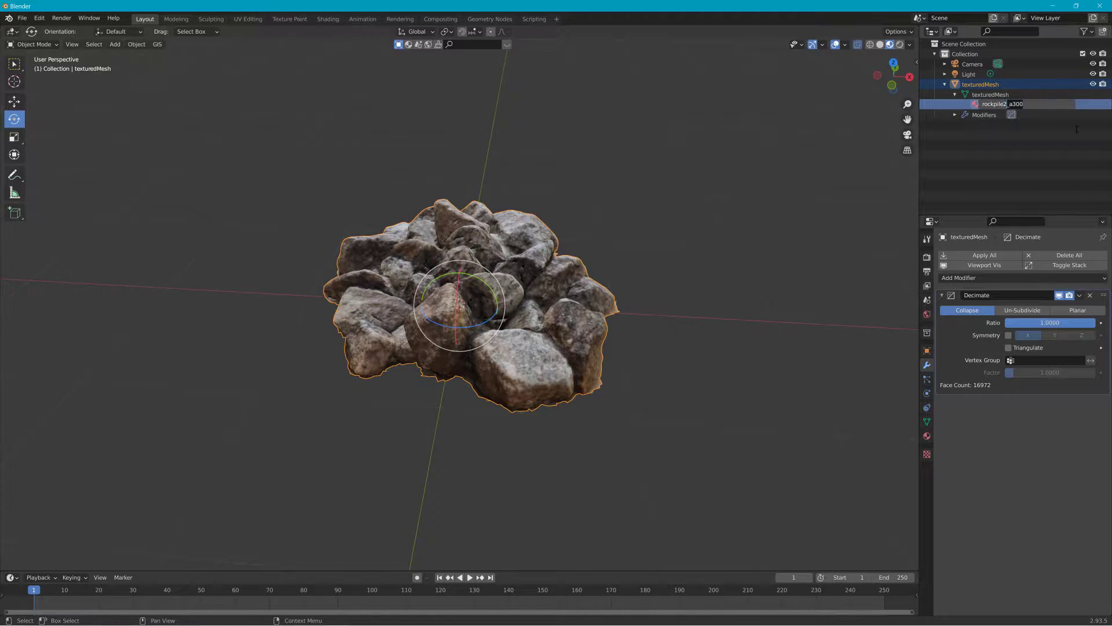
pyautogui.press('BackSpace')
pyautogui.click(1047, 171)
# Step: Rename the rock pile object from texturedMesh to rockpile2_a300
pyautogui.doubleClick(1006, 87)
pyautogui.moveTo(1007, 89); pyautogui.dragTo(945, 112)
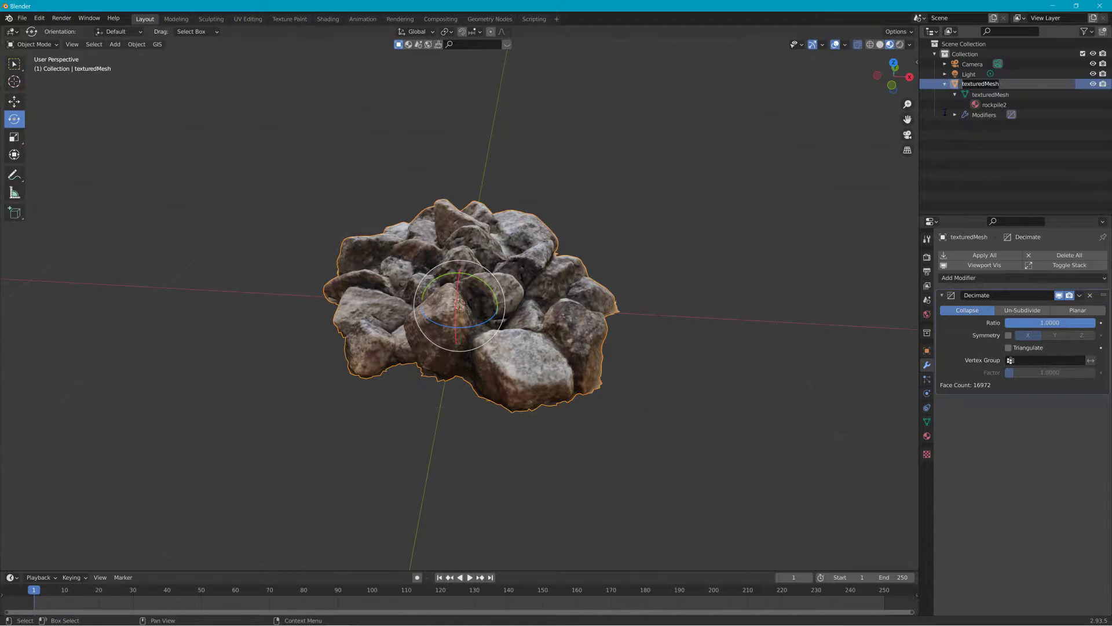
pyautogui.write('rockpo')
pyautogui.press('Return')
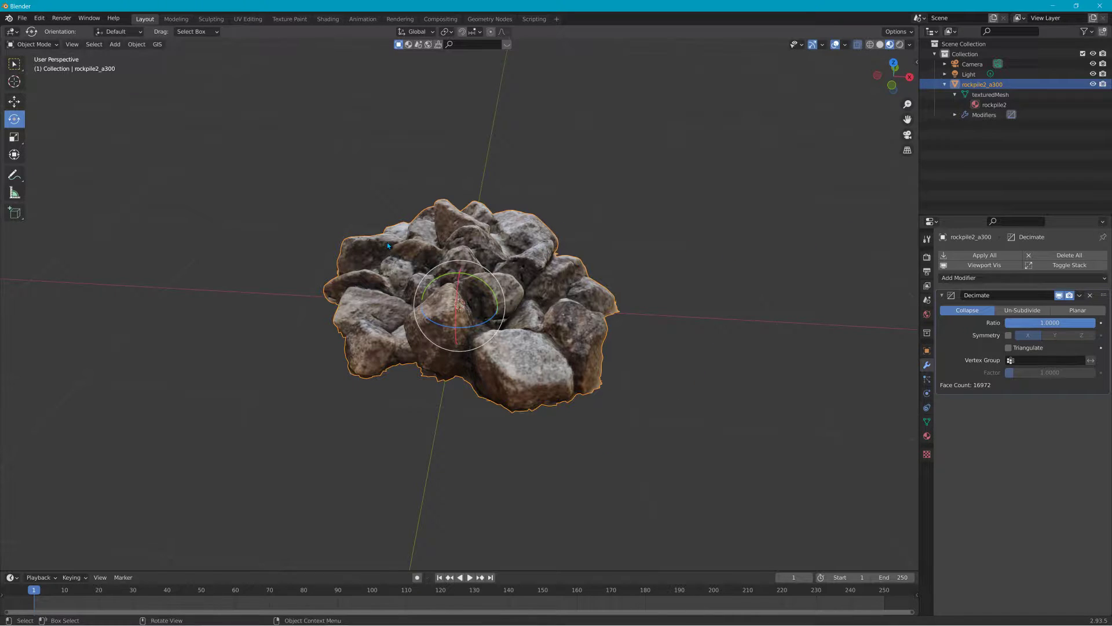
# Step: Duplicate the rockpile2_a300 object in place and name the copy rockpile2_a100
pyautogui.hotkey('shift', 'd')
pyautogui.press('Escape')
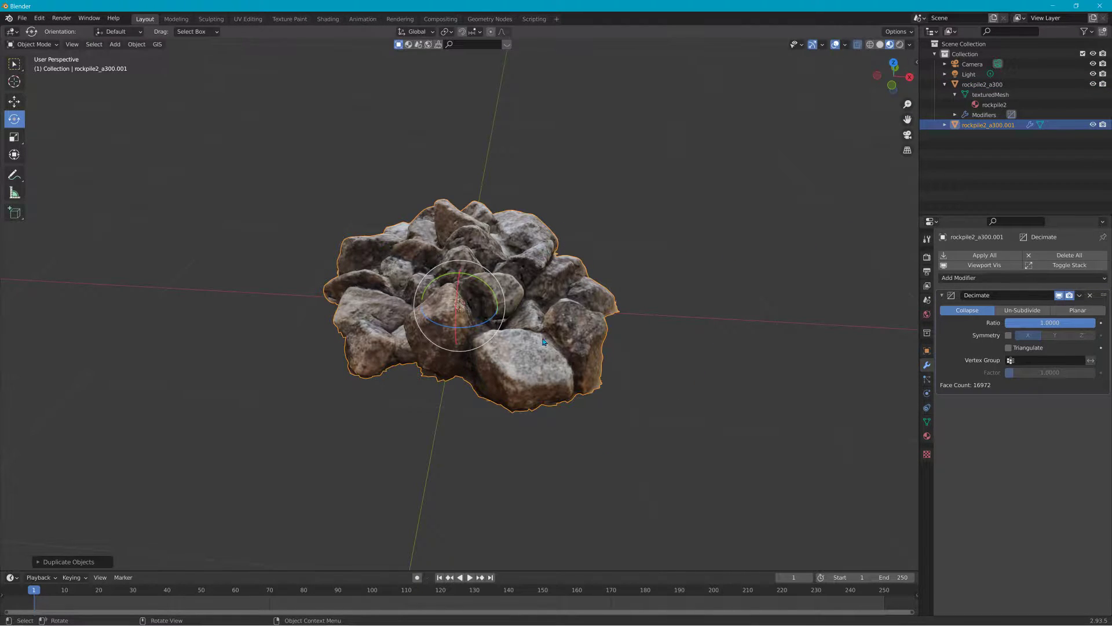
pyautogui.doubleClick(992, 124)
pyautogui.moveTo(994, 125); pyautogui.dragTo(1027, 131)
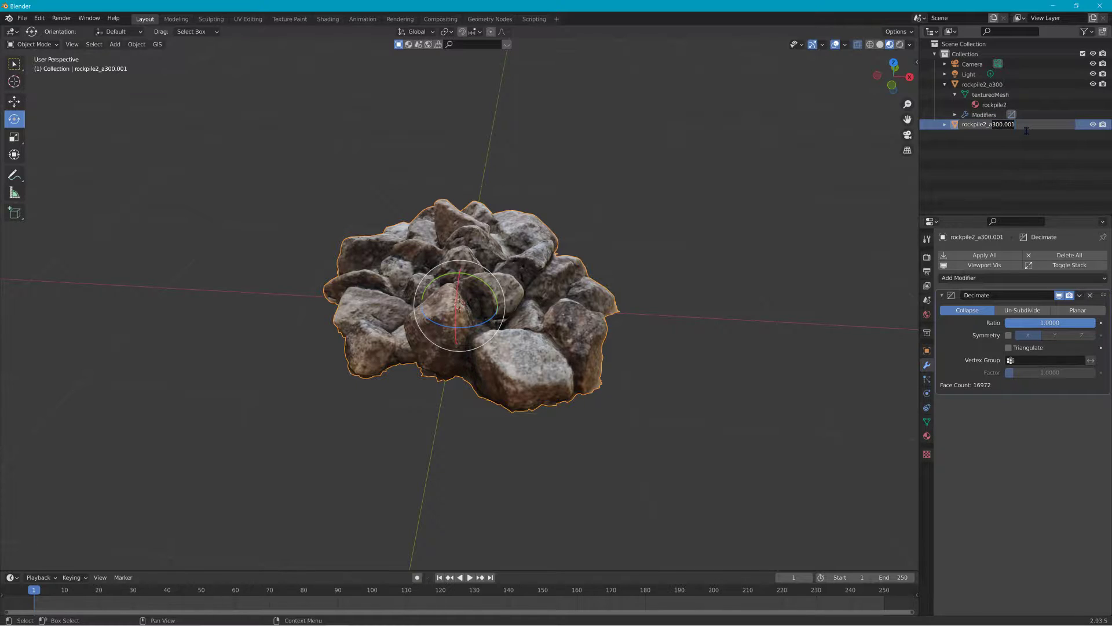
pyautogui.write('100')
pyautogui.press('Return')
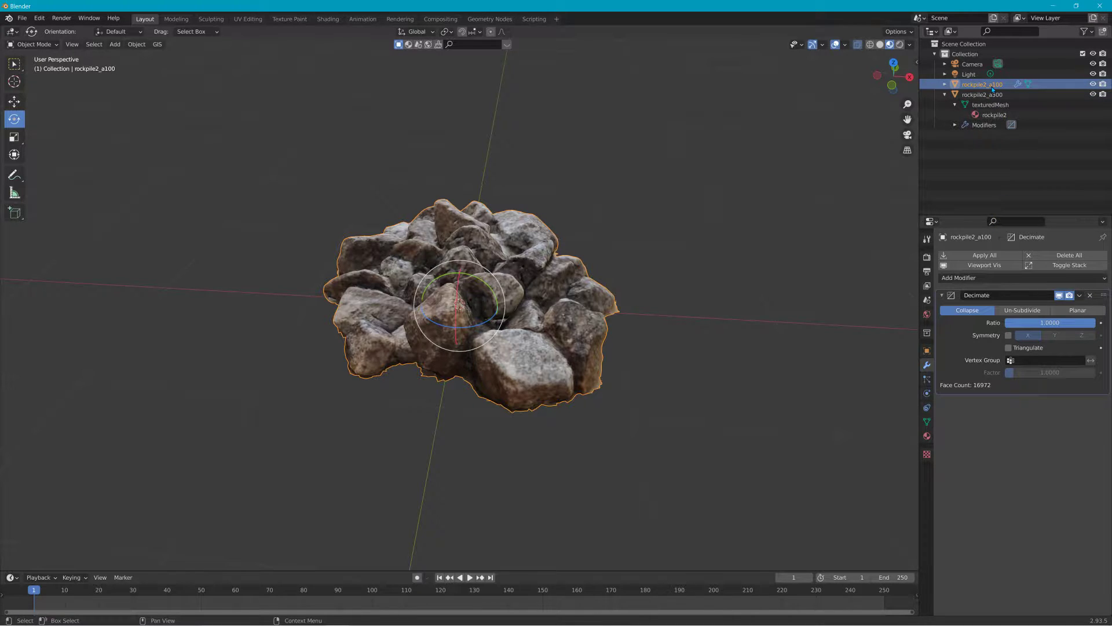
# Step: Hide rockpile2_a300 and reduce the Decimate ratio of rockpile2_a100 to about 0.0254
pyautogui.click(1093, 94)
pyautogui.moveTo(1053, 325); pyautogui.dragTo(1007, 323)
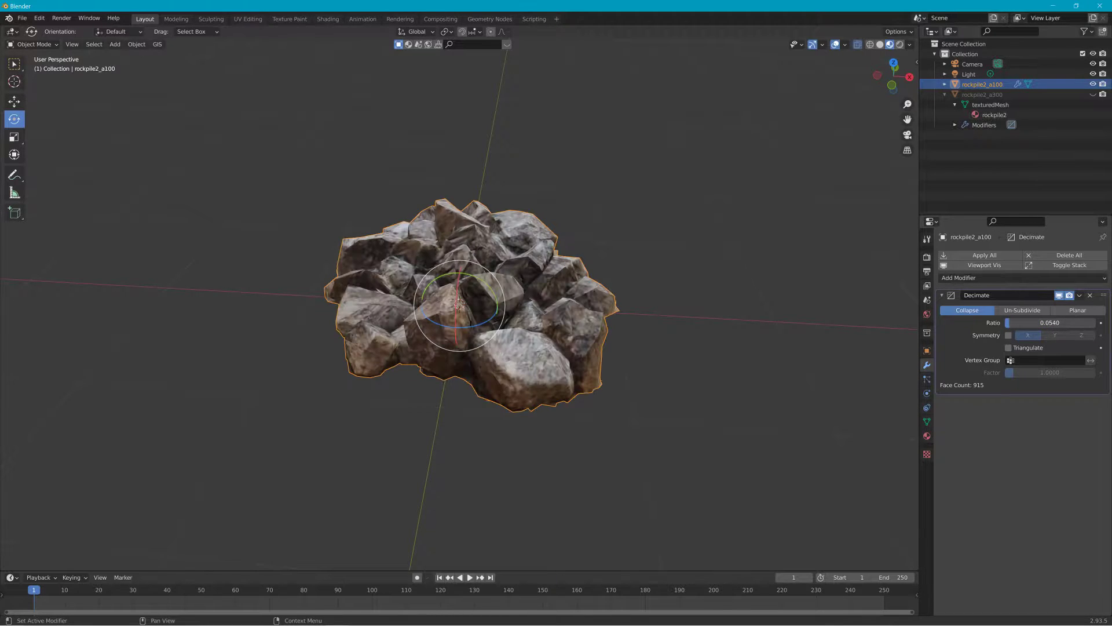
pyautogui.moveTo(1007, 324); pyautogui.dragTo(998, 323)
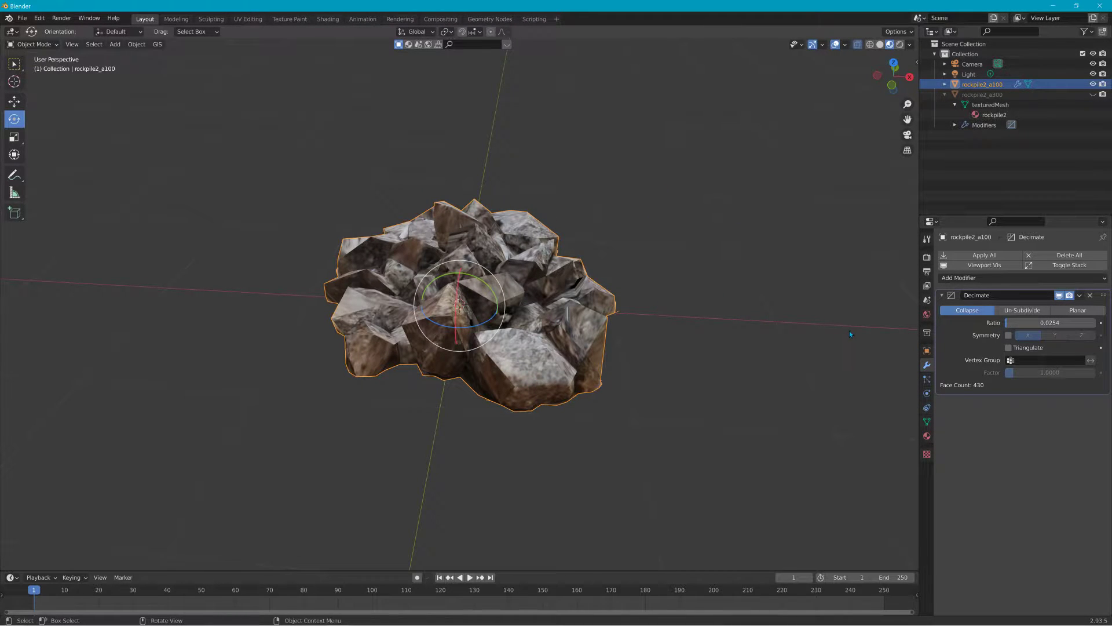
# Step: Apply the Decimate modifier on rockpile2_a100
pyautogui.rightClick(778, 317)
pyautogui.moveTo(728, 273); pyautogui.dragTo(786, 207, button='middle')
pyautogui.click(1080, 295)
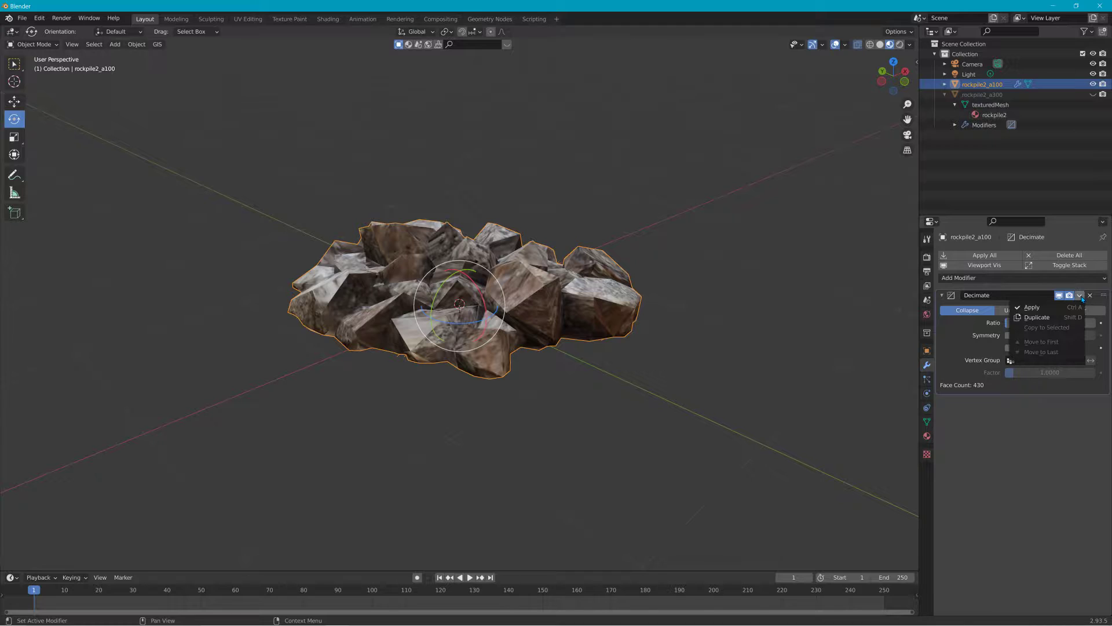
pyautogui.click(1043, 305)
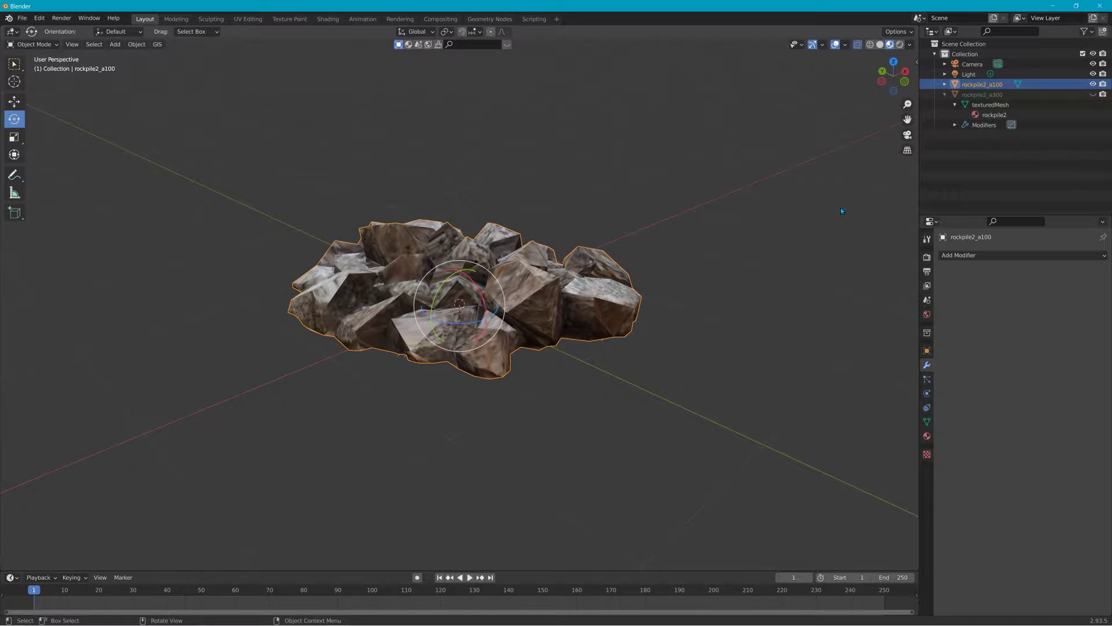
# Step: Compare the detailed rockpile2_a300 with the decimated rockpile2_a100 by alternately hiding and showing them, leaving both visible
pyautogui.moveTo(671, 195); pyautogui.dragTo(777, 238, button='middle')
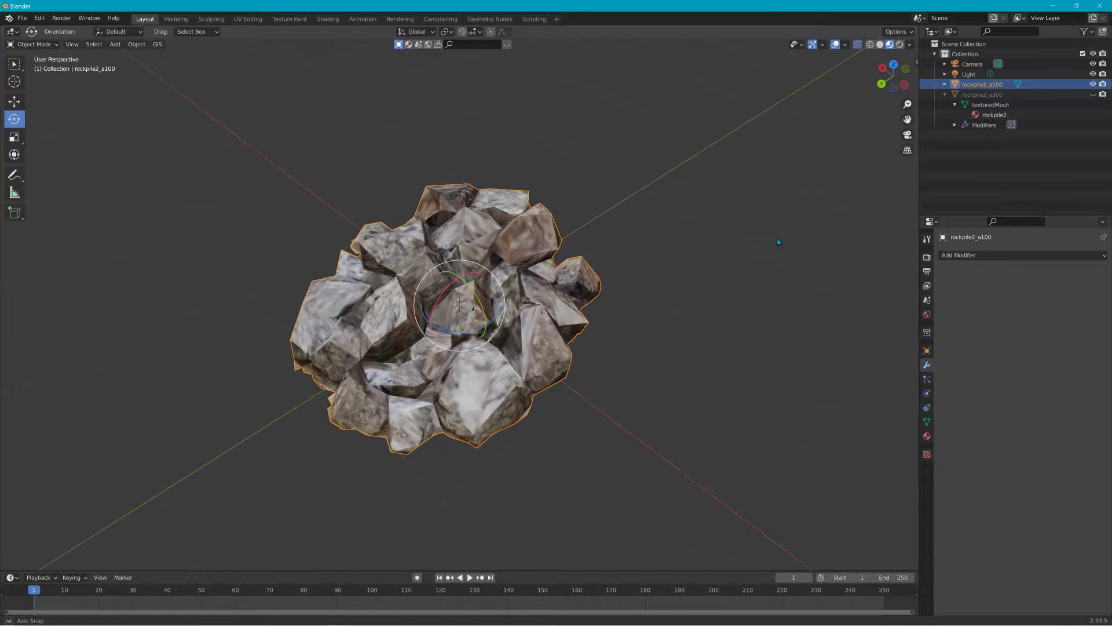
pyautogui.click(1092, 94)
pyautogui.click(1000, 95)
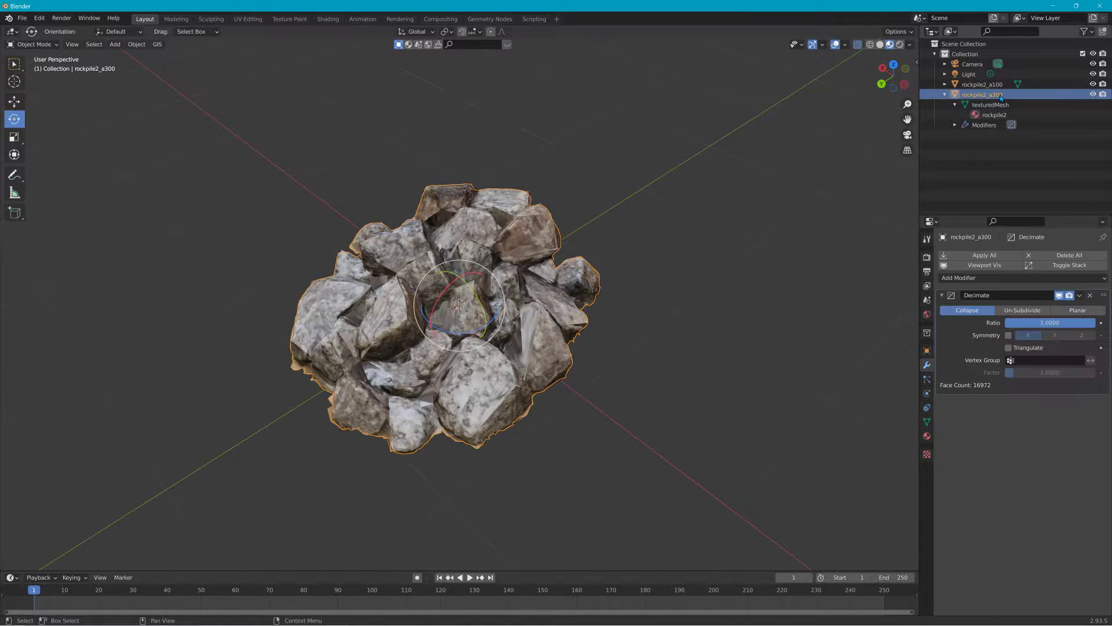
pyautogui.click(1093, 84)
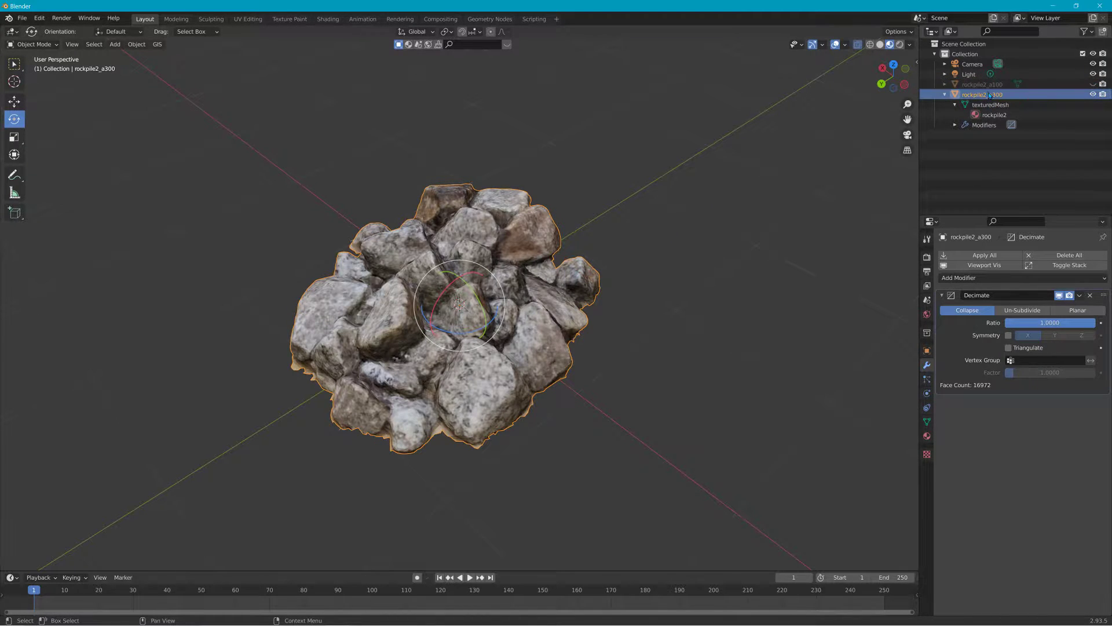
pyautogui.click(1010, 87)
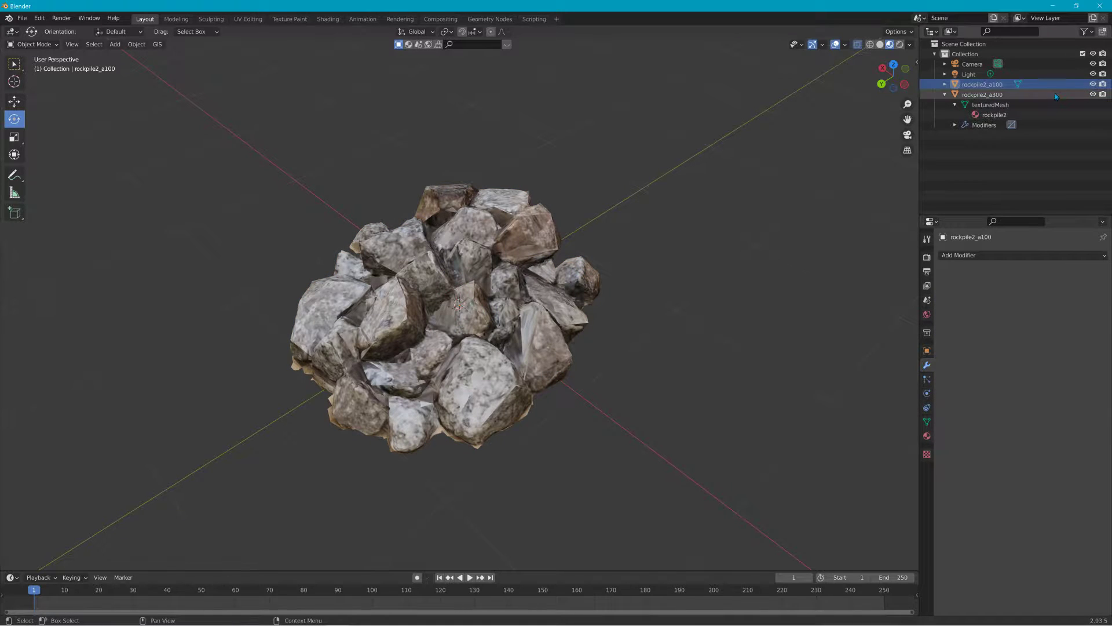
pyautogui.click(999, 94)
pyautogui.click(998, 85)
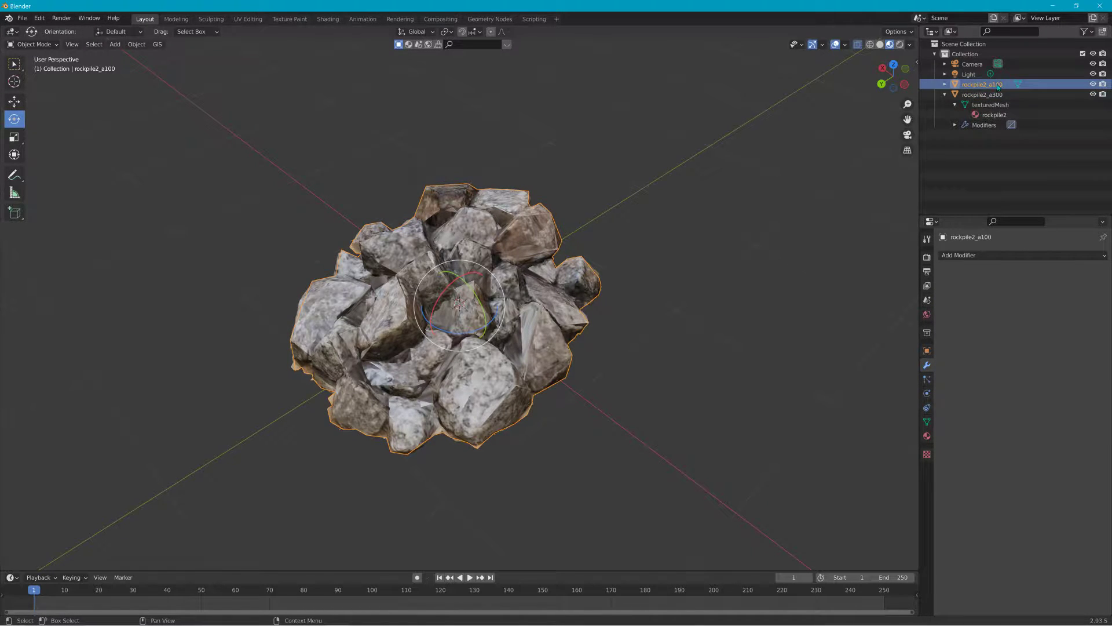
pyautogui.click(1093, 94)
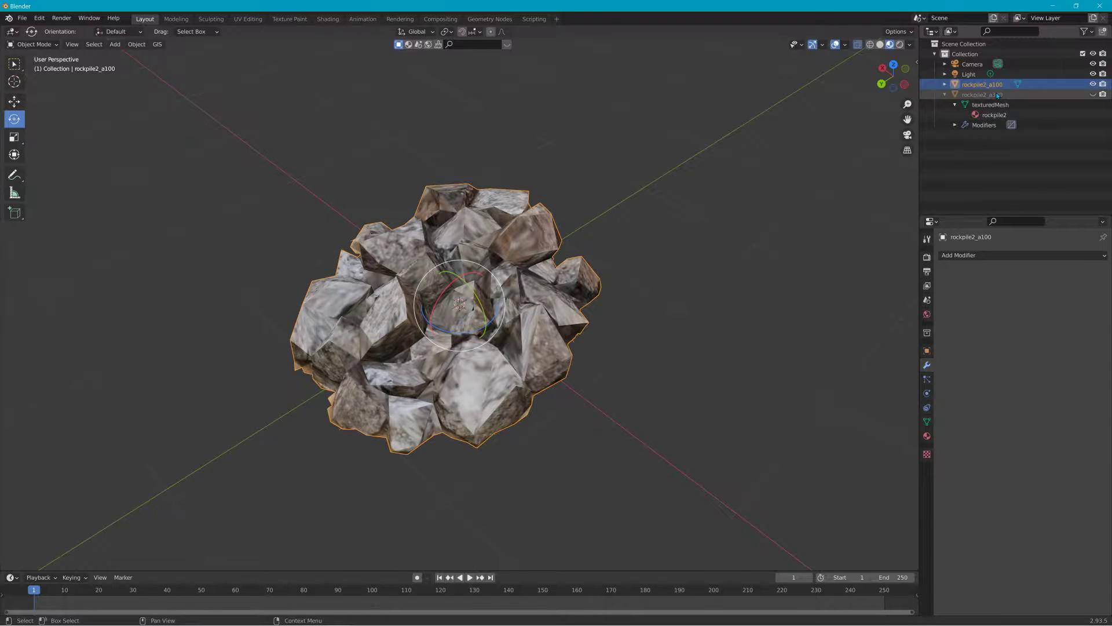
pyautogui.click(1031, 94)
pyautogui.click(1093, 94)
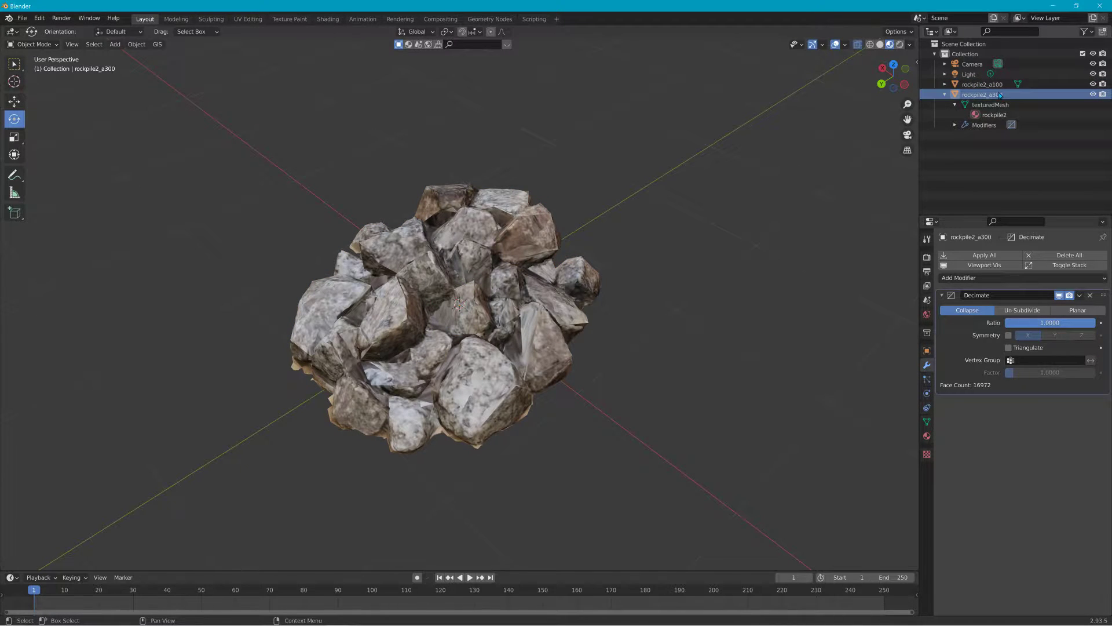
# Step: Apply smooth shading to the rockpile2_a300 object
pyautogui.click(478, 255)
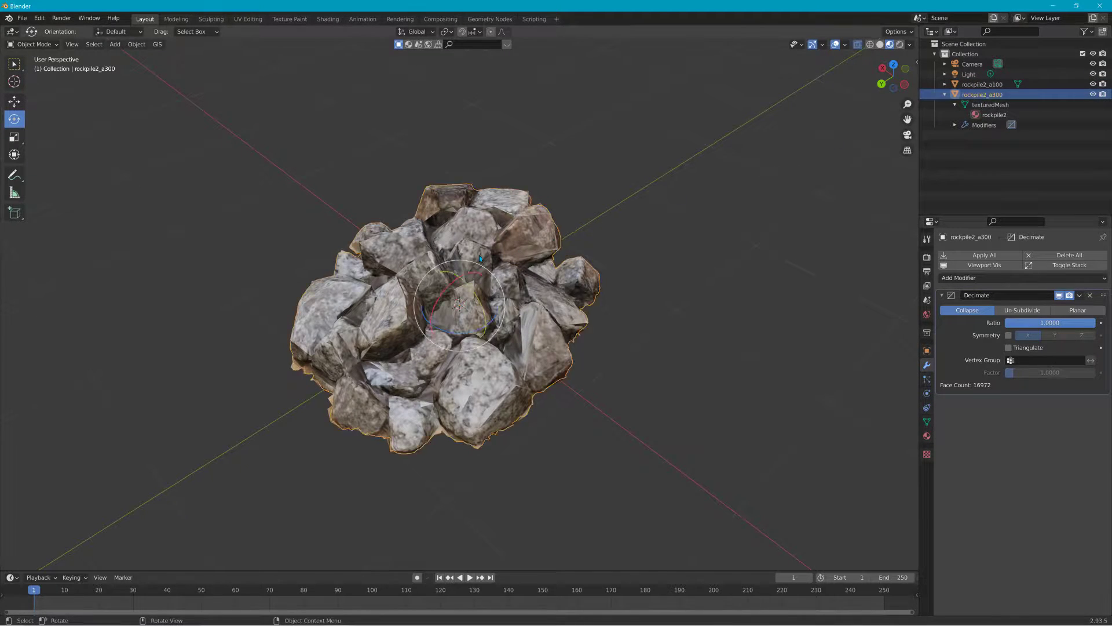
pyautogui.click(137, 44)
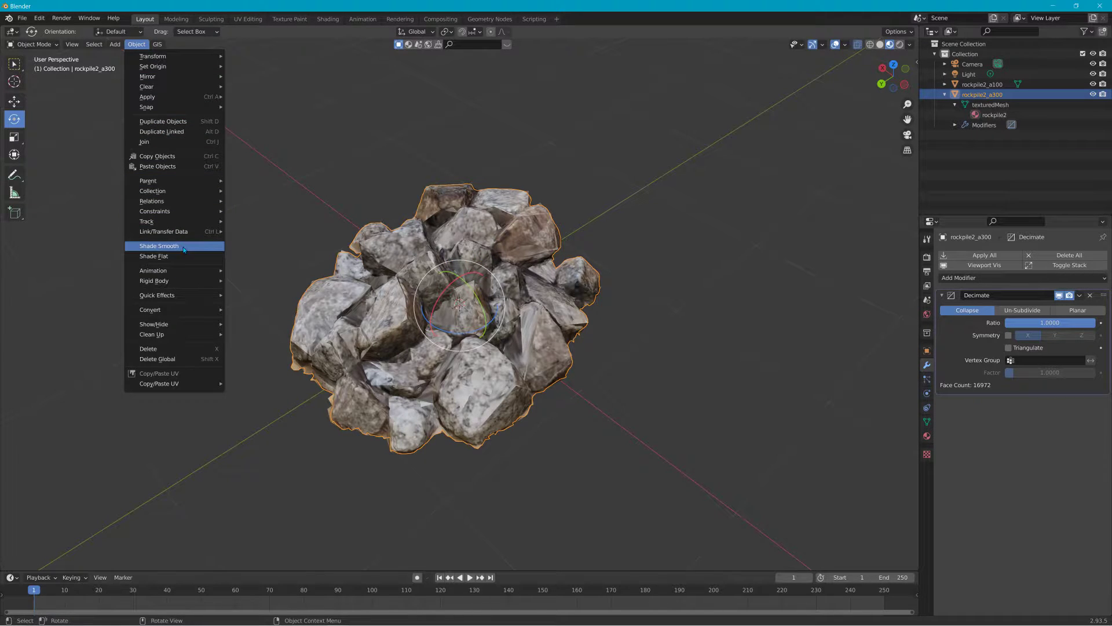
pyautogui.click(986, 86)
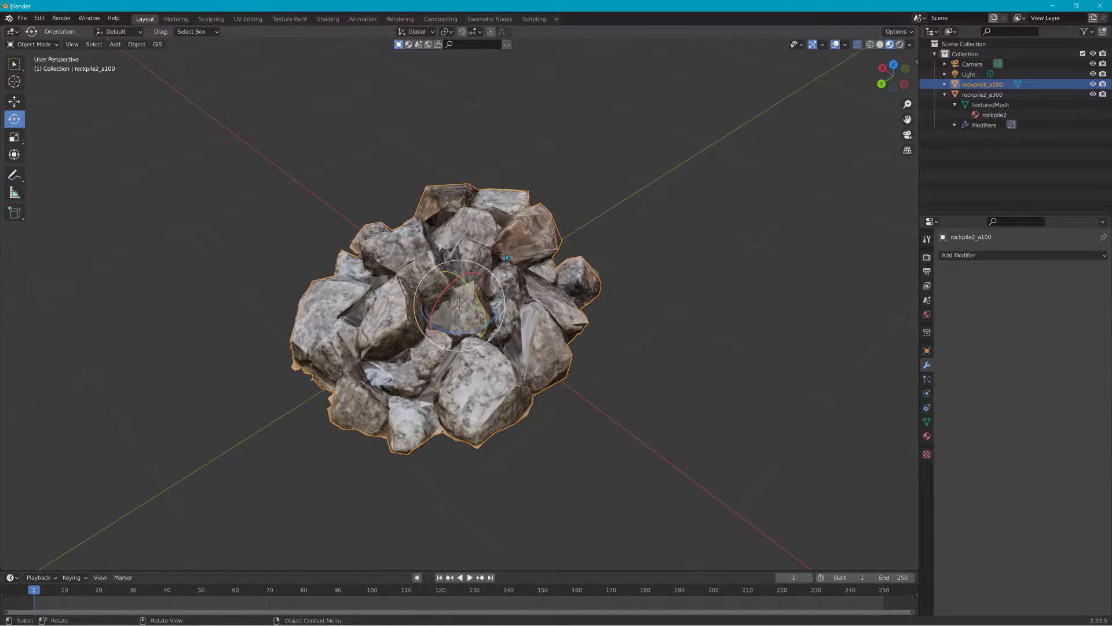
pyautogui.click(989, 93)
pyautogui.click(137, 45)
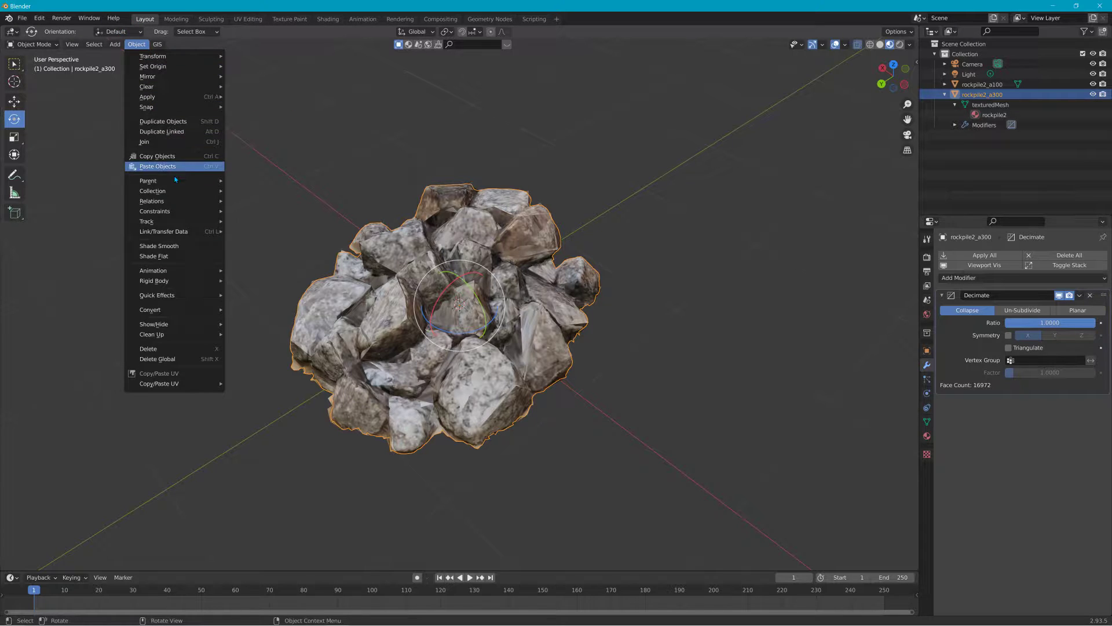
pyautogui.click(182, 245)
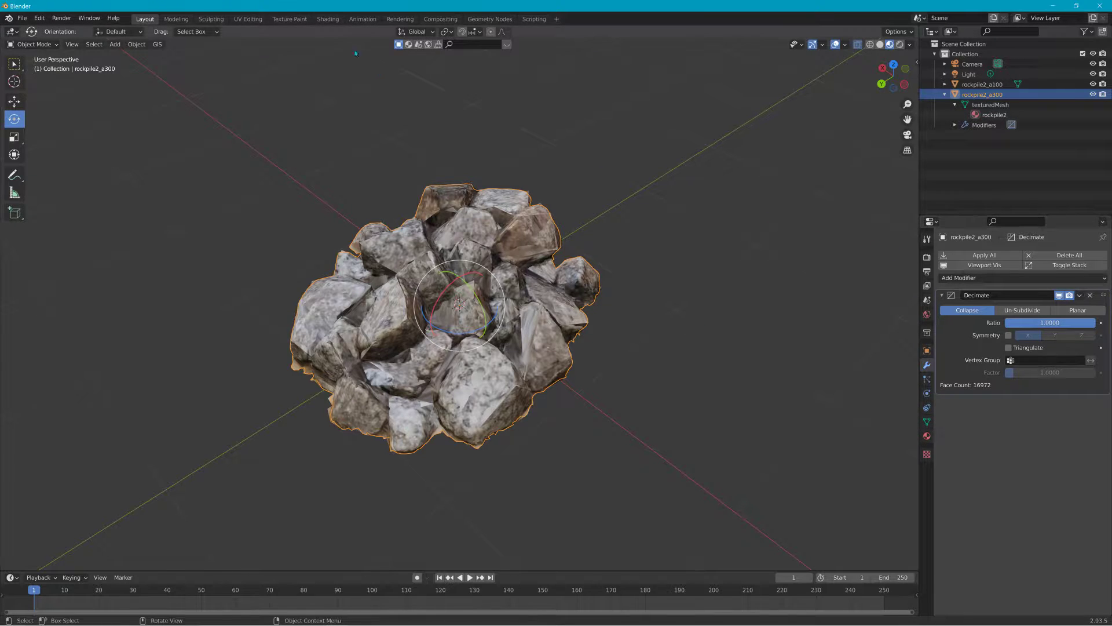
# Step: Switch to the Shading workspace and give rockpile2_a100 its own separate copy of the rockpile2 material
pyautogui.click(329, 19)
pyautogui.scroll(-4, 678, 423)
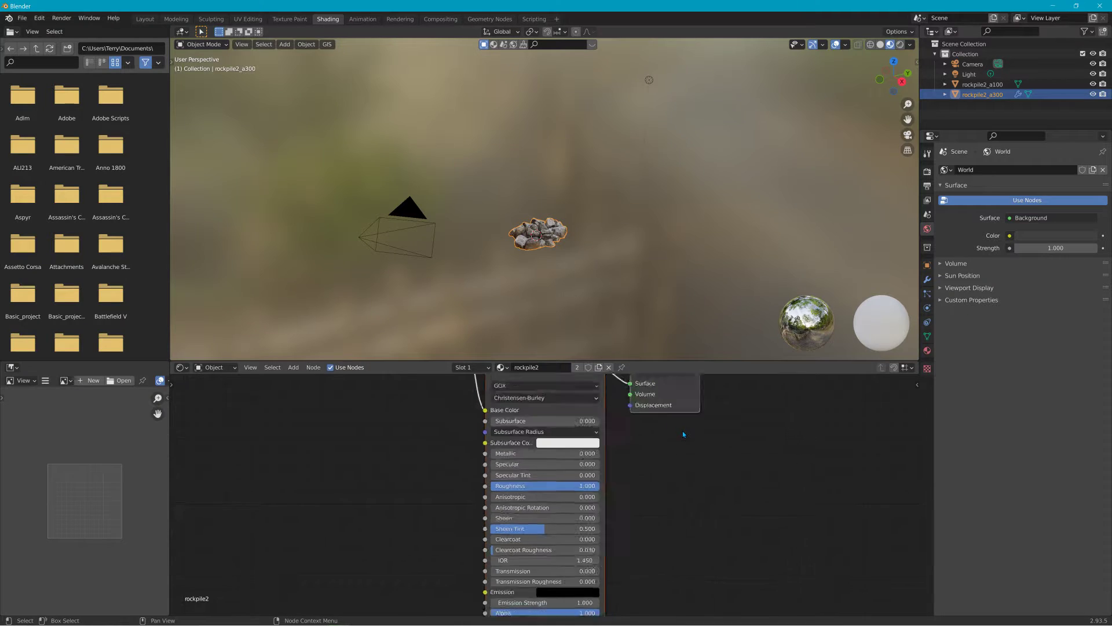
pyautogui.click(983, 84)
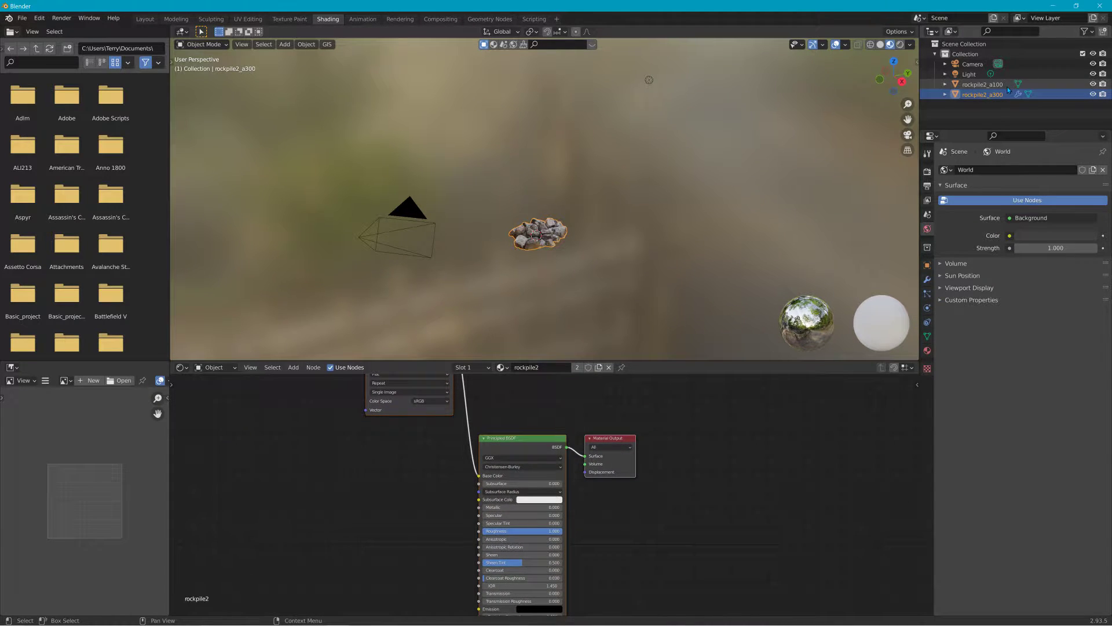
pyautogui.scroll(-3, 623, 406)
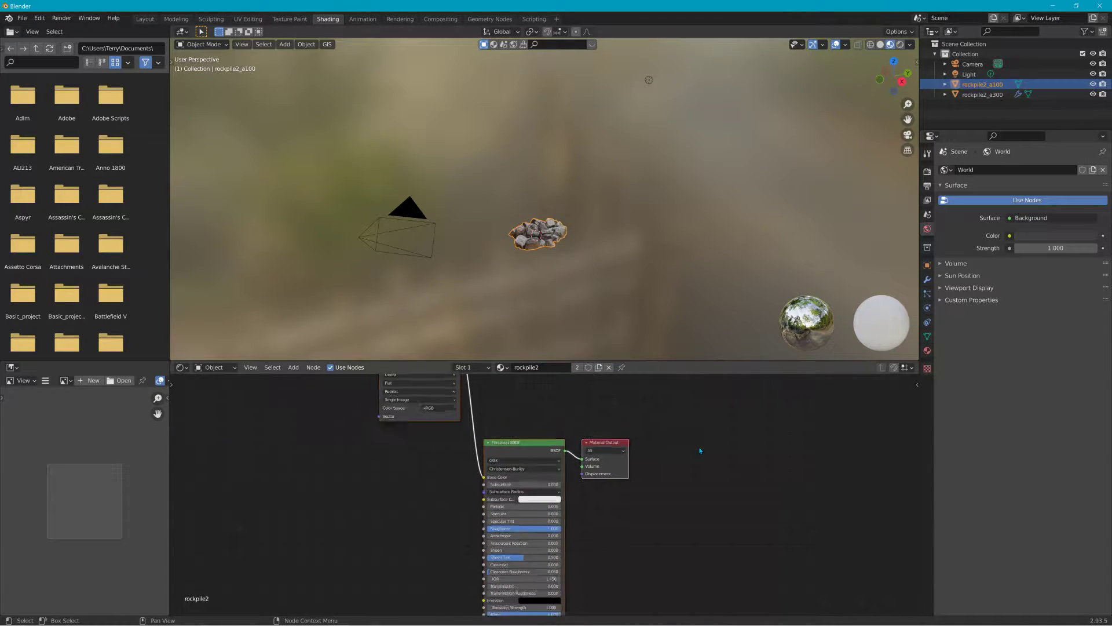
pyautogui.click(599, 370)
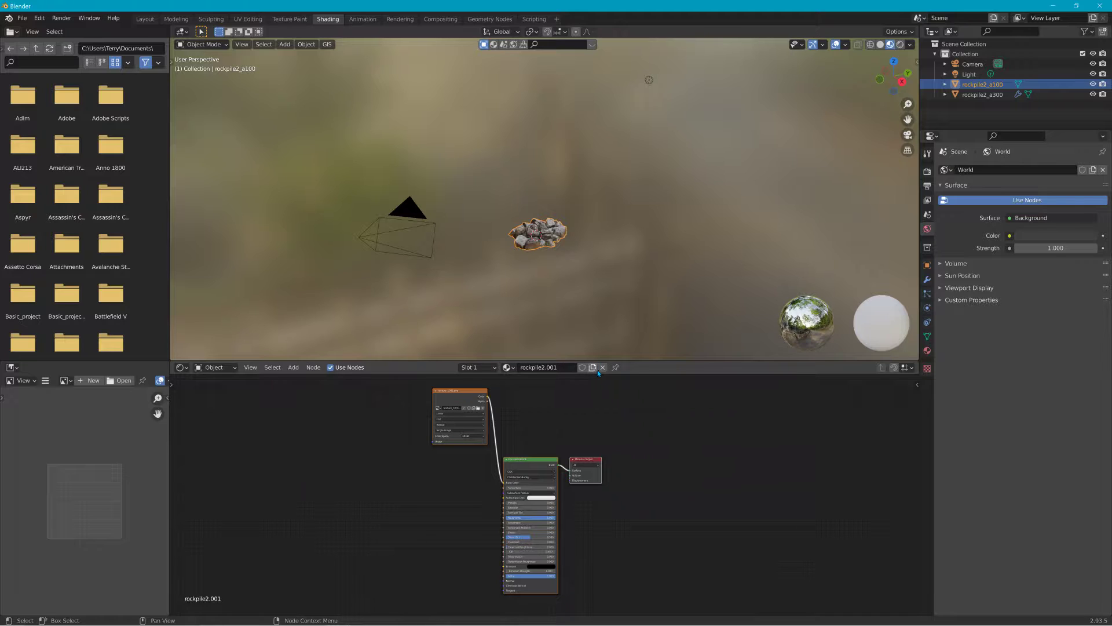
# Step: Start a new image in the texture node of rockpile2_a100's material, with width and height set to 4096 px
pyautogui.scroll(3, 443, 558)
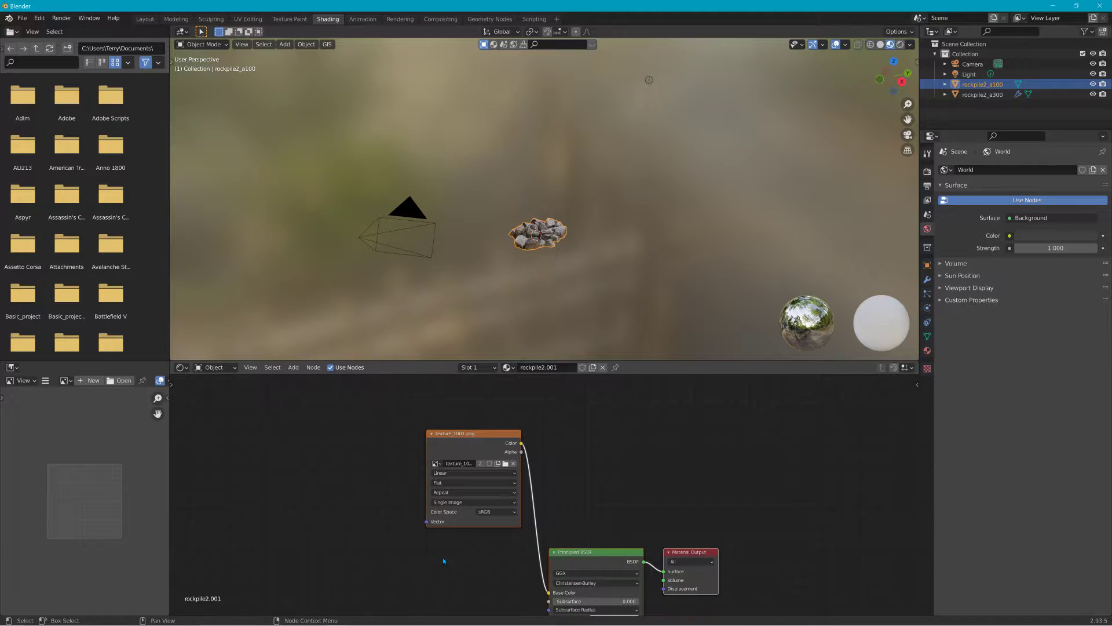
pyautogui.click(497, 463)
pyautogui.moveTo(507, 472); pyautogui.dragTo(308, 449)
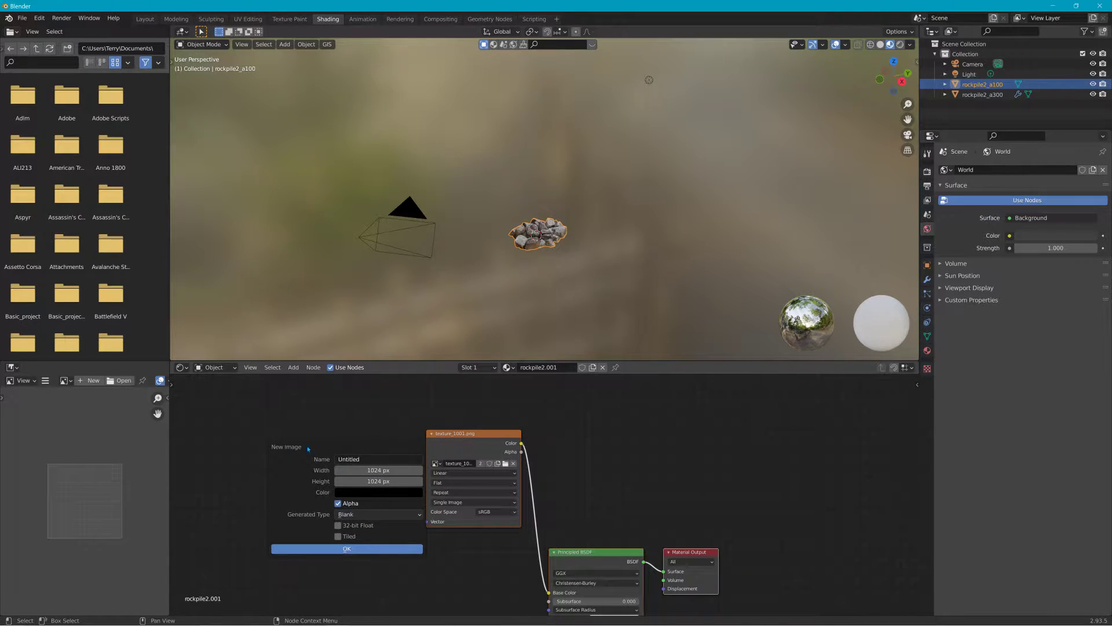
pyautogui.click(403, 471)
pyautogui.write('4096')
pyautogui.press('Return')
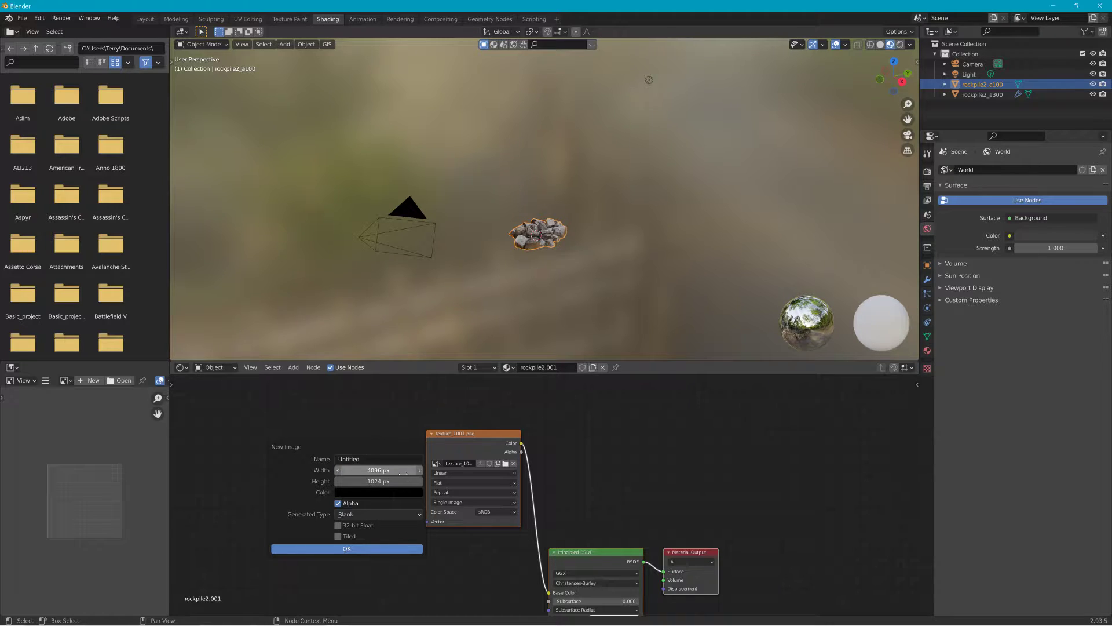
pyautogui.click(372, 481)
pyautogui.write('4096')
pyautogui.press('Return')
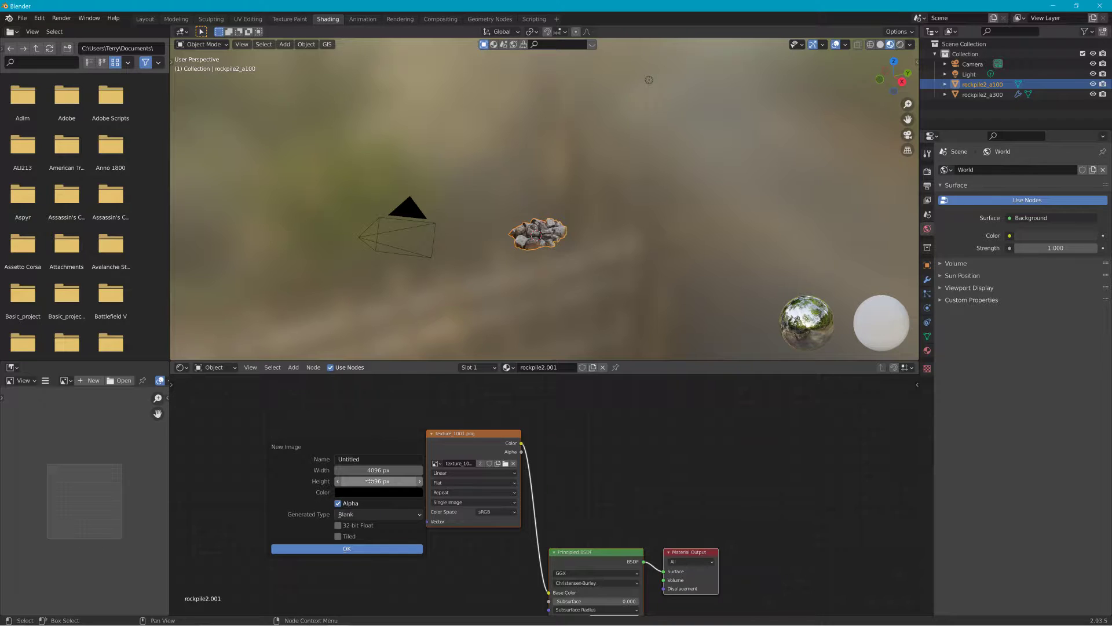
# Step: Turn off alpha for the new image, create it and name it baked
pyautogui.click(346, 503)
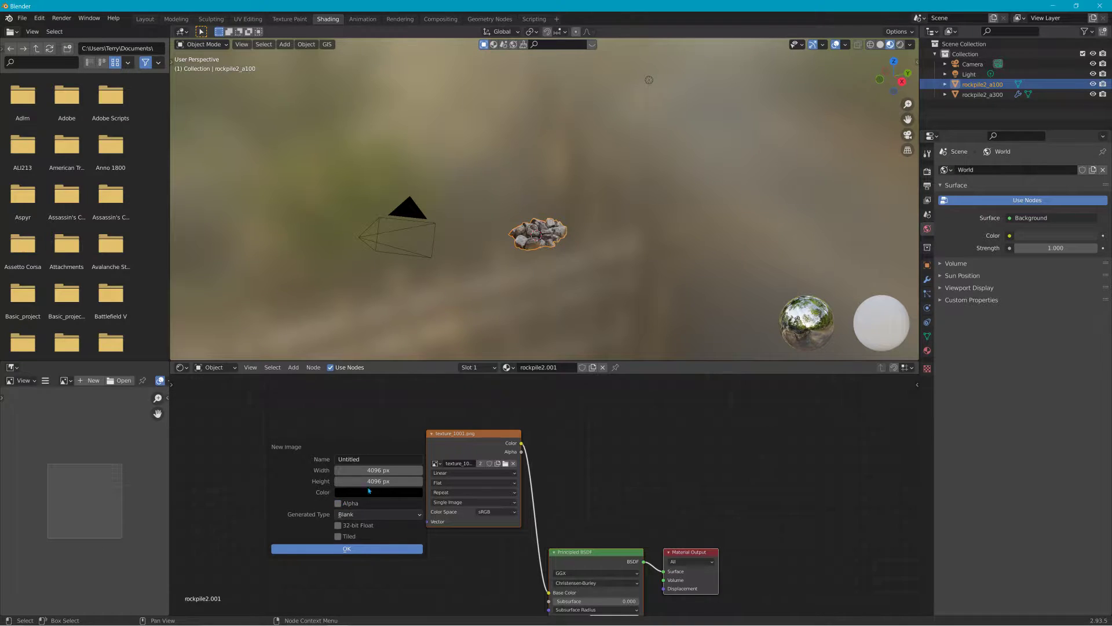
pyautogui.click(368, 551)
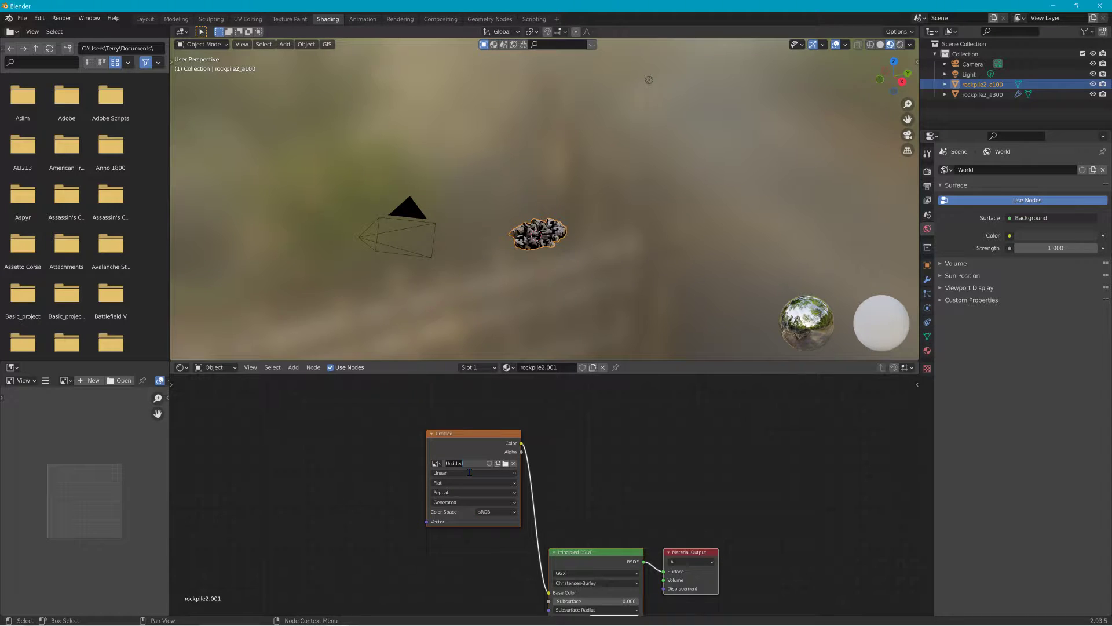
pyautogui.write('baked')
pyautogui.press('Return')
# Step: Make the texture_1001.png node active in rockpile2_a300's material, and reselect rockpile2_a100
pyautogui.click(985, 95)
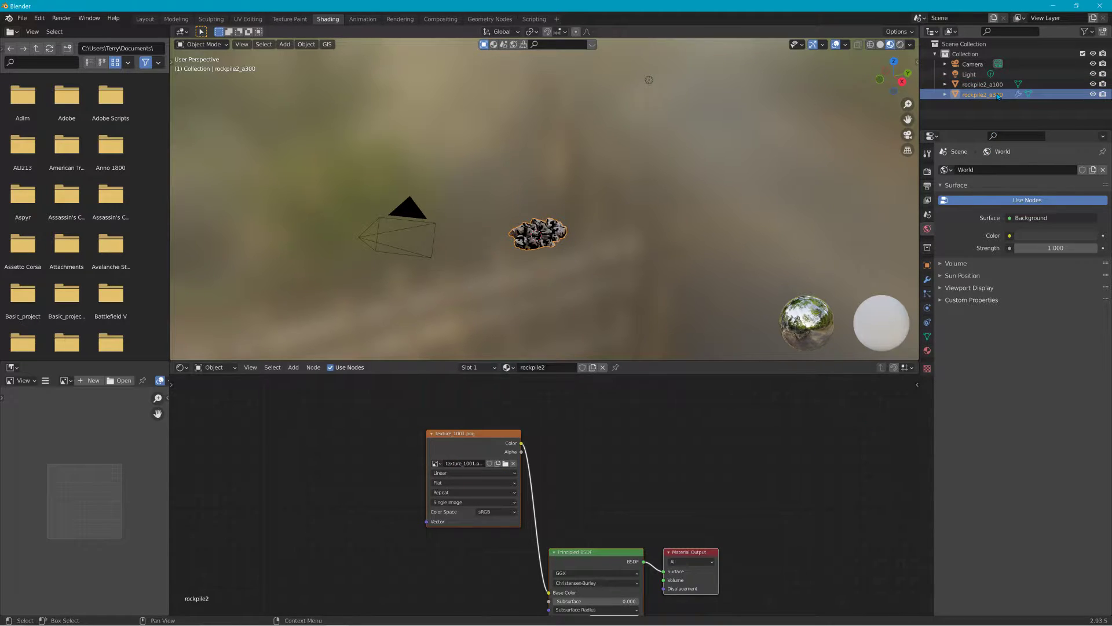
pyautogui.click(457, 433)
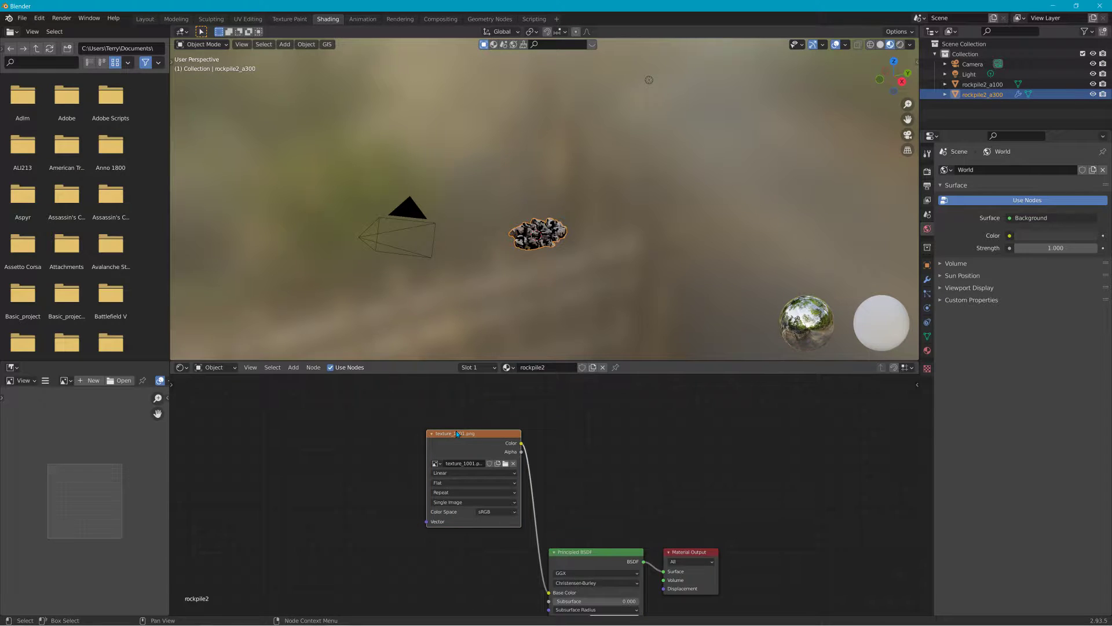
pyautogui.click(983, 84)
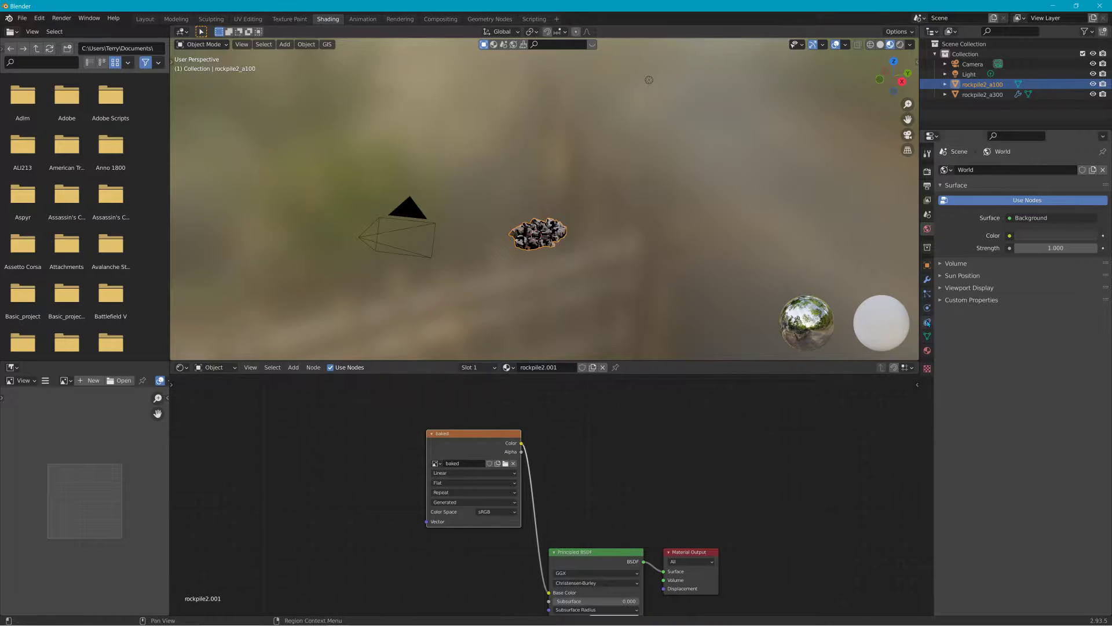
# Step: Set the render engine to Cycles and open the Bake settings with their output margin
pyautogui.click(928, 171)
pyautogui.click(1030, 171)
pyautogui.click(1043, 209)
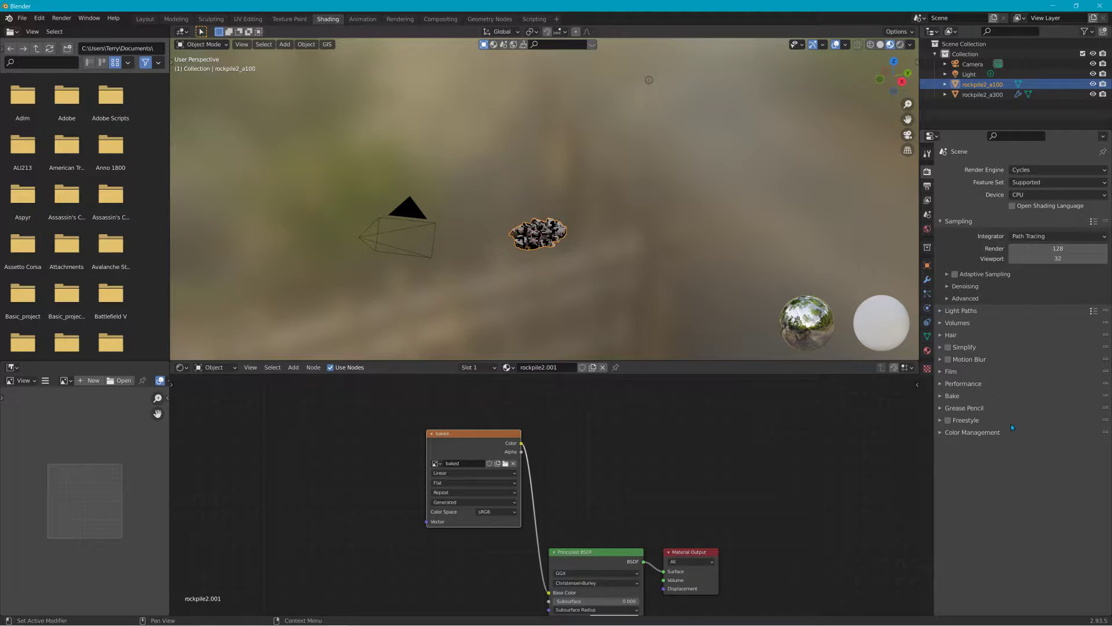
pyautogui.click(953, 396)
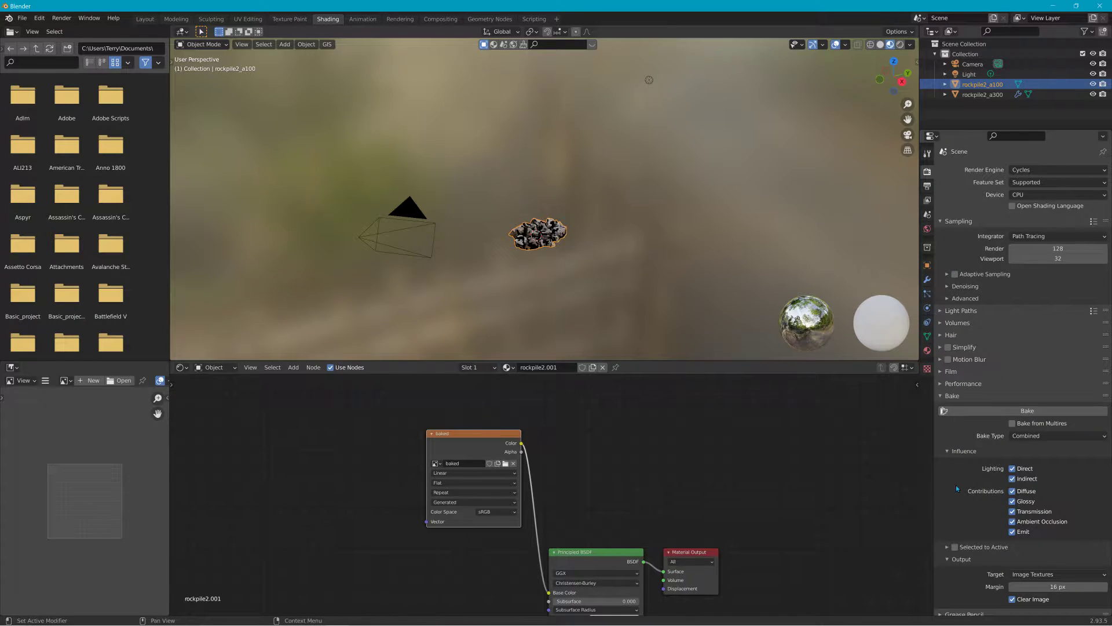
pyautogui.scroll(-1, 956, 487)
pyautogui.click(1052, 558)
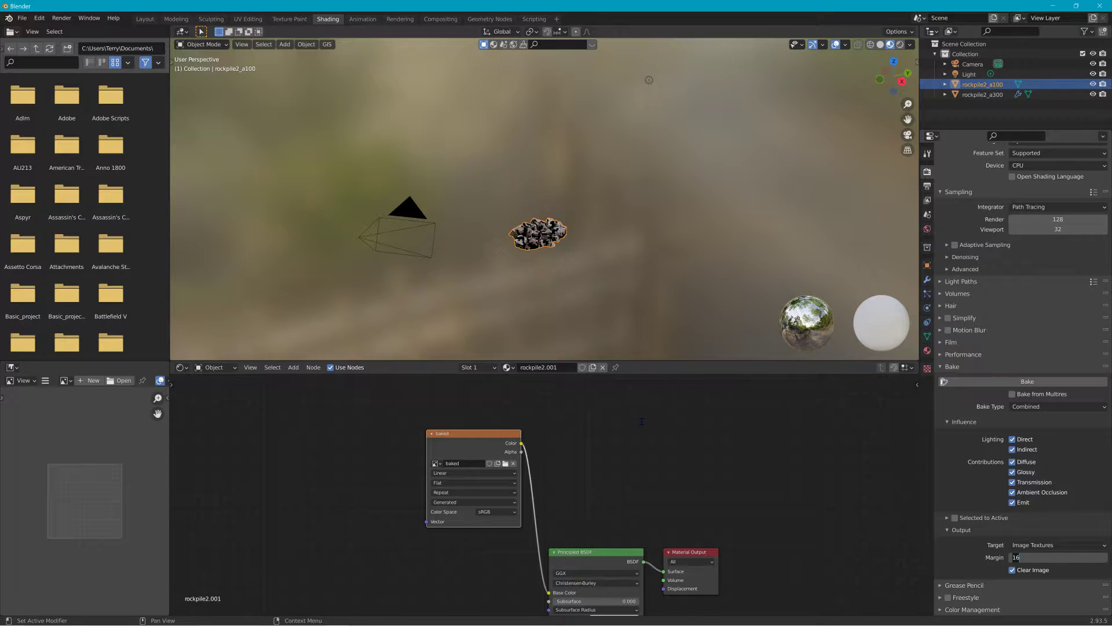
# Step: Unwrap the whole rockpile2_a100 mesh in Edit Mode with Smart UV Project, entering a new island margin
pyautogui.click(210, 48)
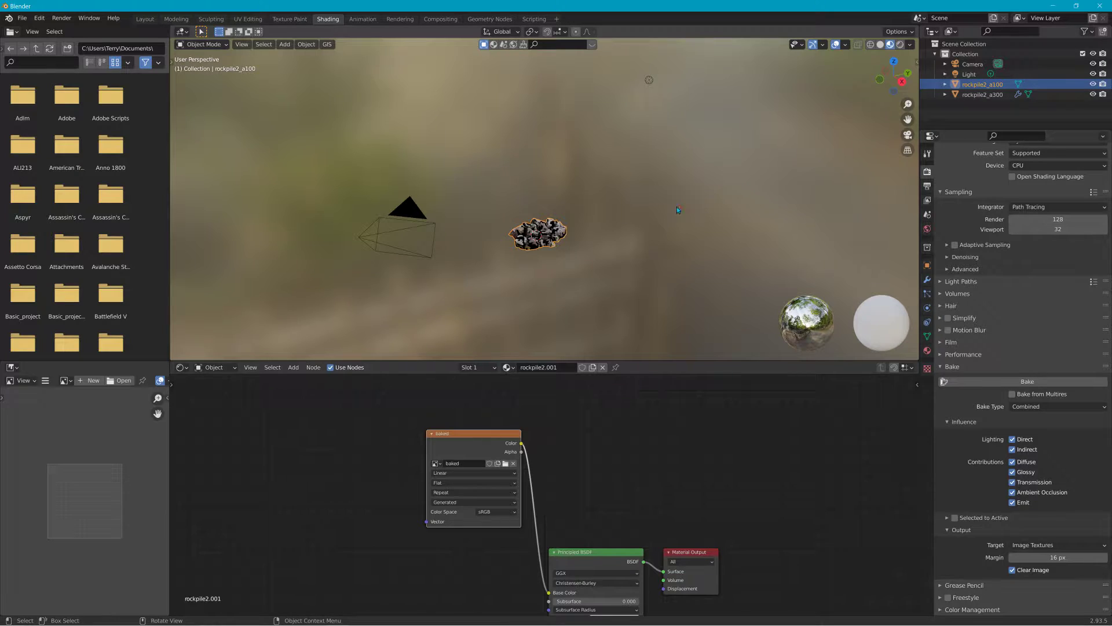
pyautogui.scroll(4, 427, 141)
pyautogui.click(203, 44)
pyautogui.click(199, 58)
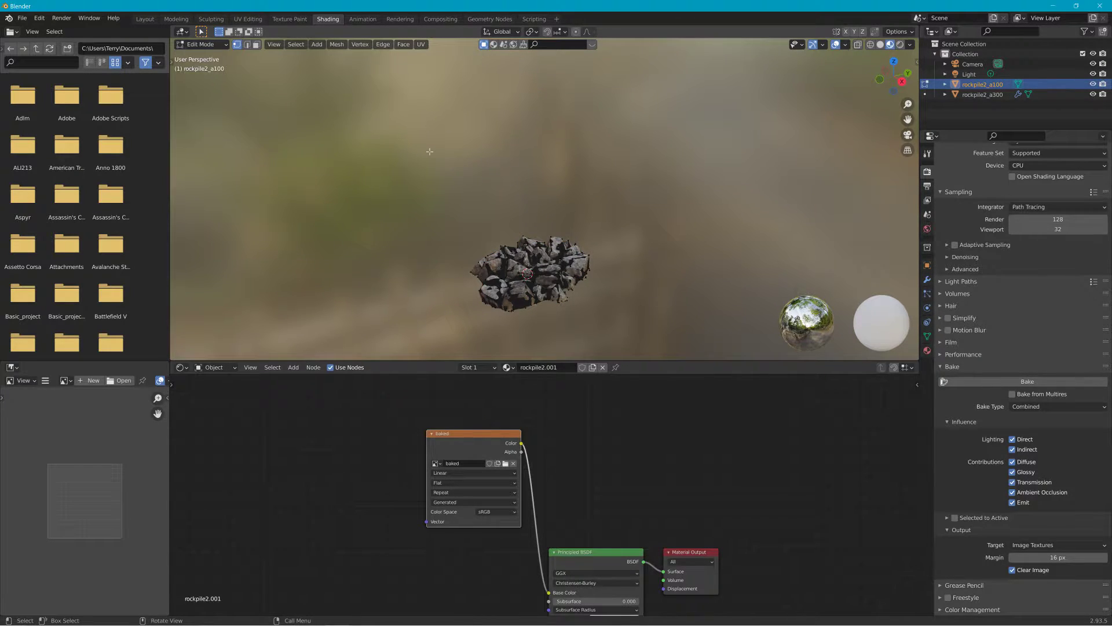
pyautogui.press('a')
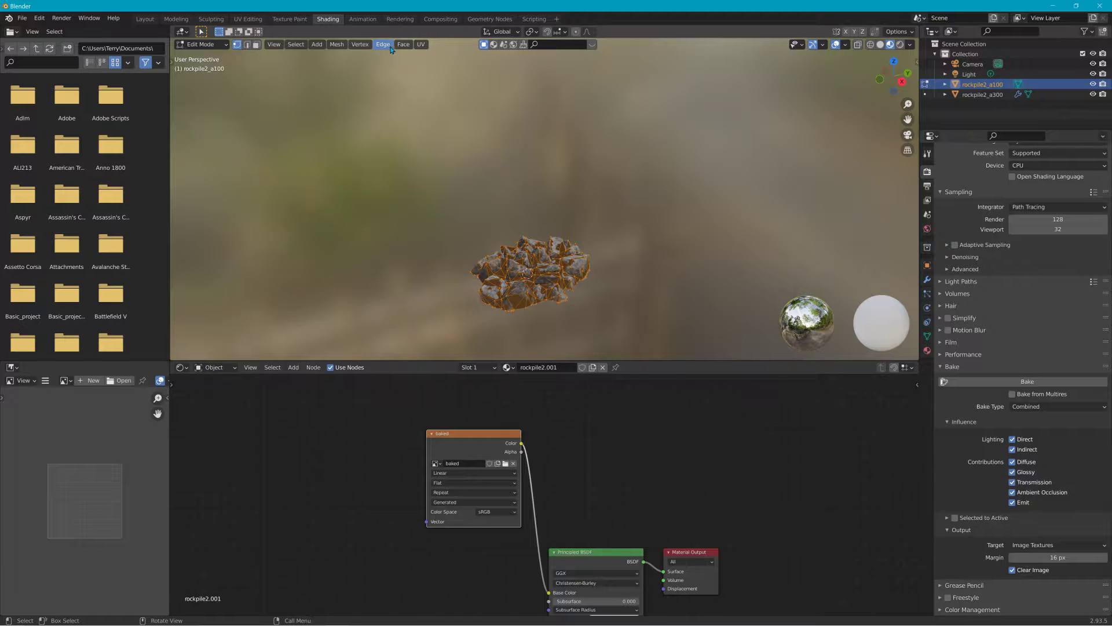
pyautogui.click(421, 45)
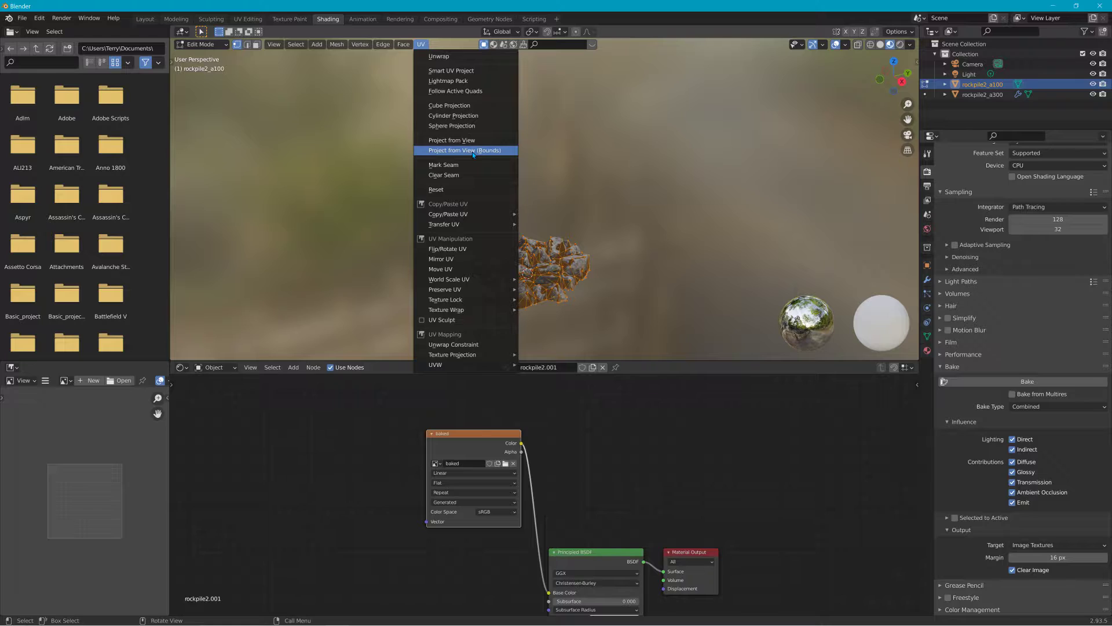
pyautogui.click(473, 71)
pyautogui.click(499, 102)
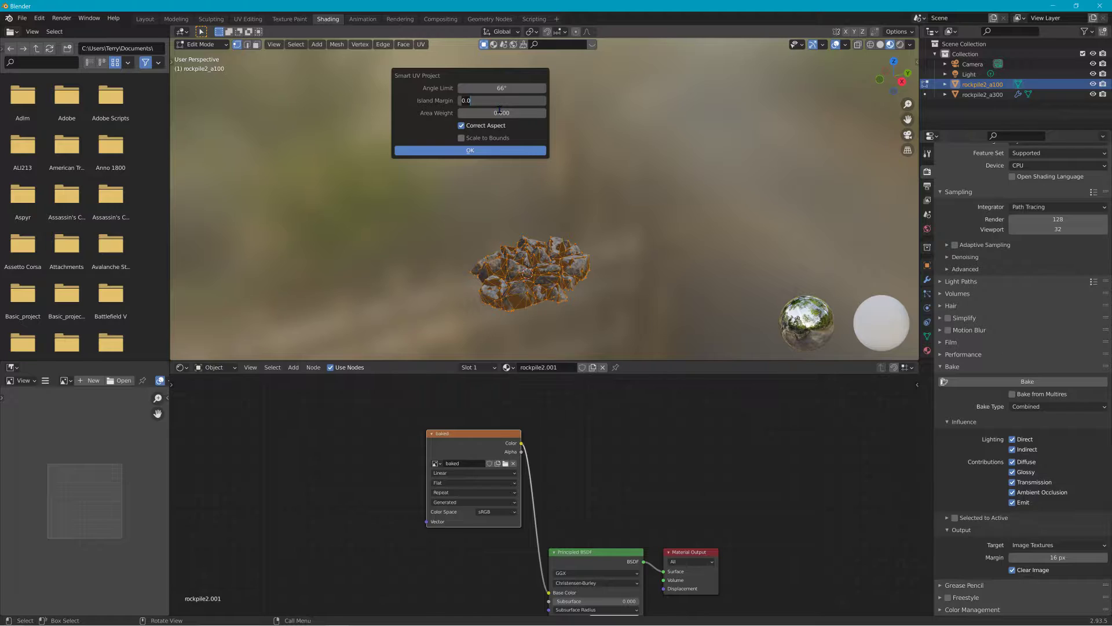
pyautogui.write('.0')
pyautogui.click(483, 152)
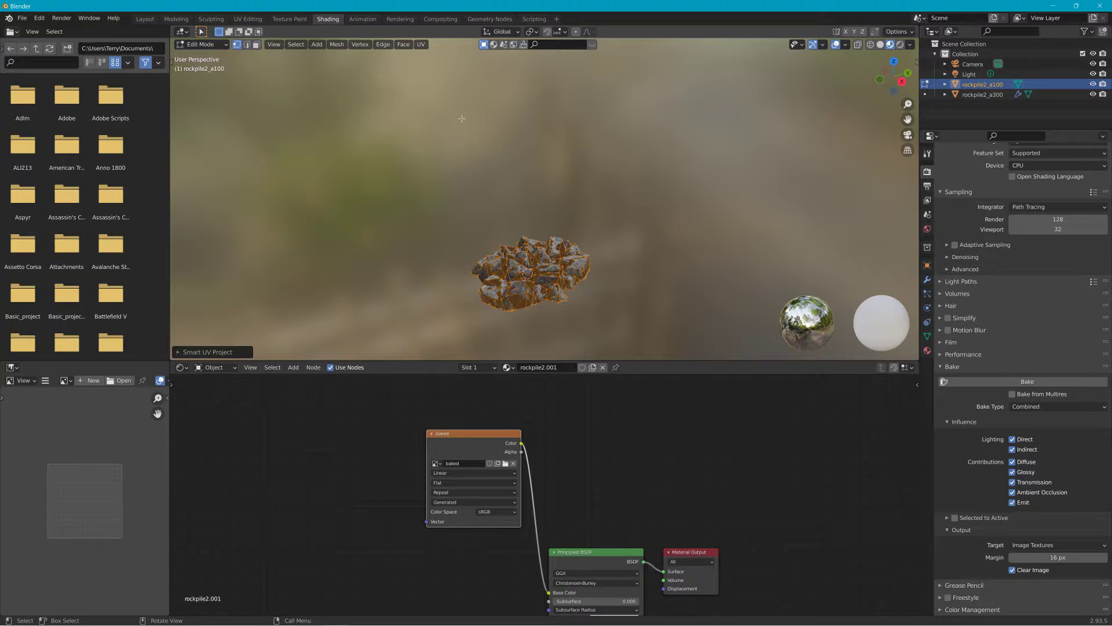
# Step: Set the bake output margin to 4 px
pyautogui.click(1058, 557)
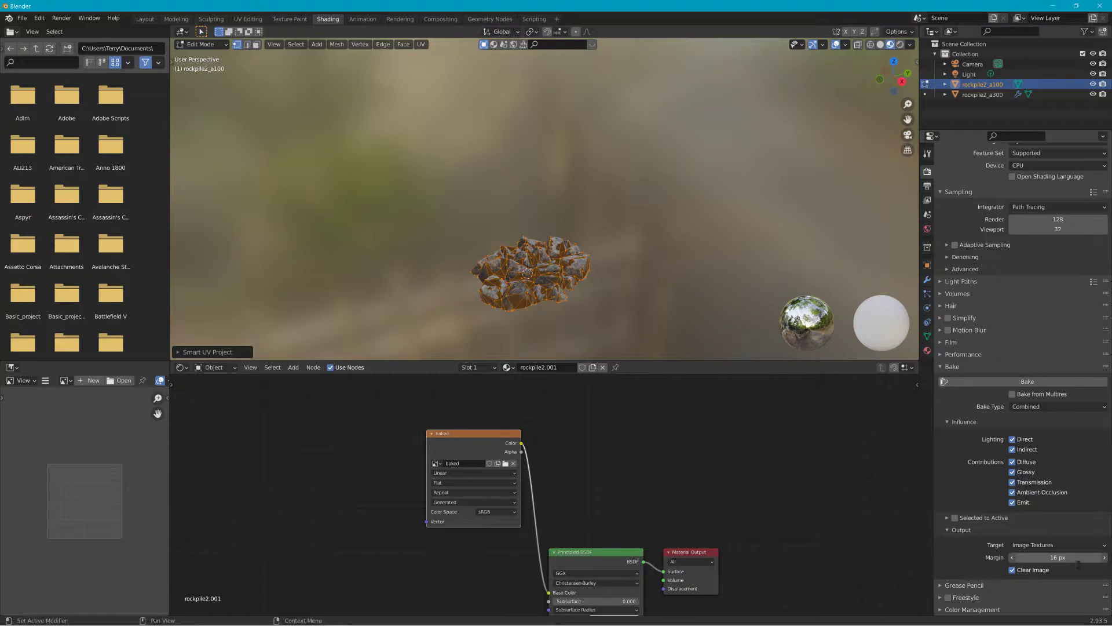
pyautogui.write('4')
pyautogui.press('Return')
# Step: Return to Object Mode and select both rock piles, rockpile2_a300 first and rockpile2_a100 as the active object
pyautogui.click(225, 41)
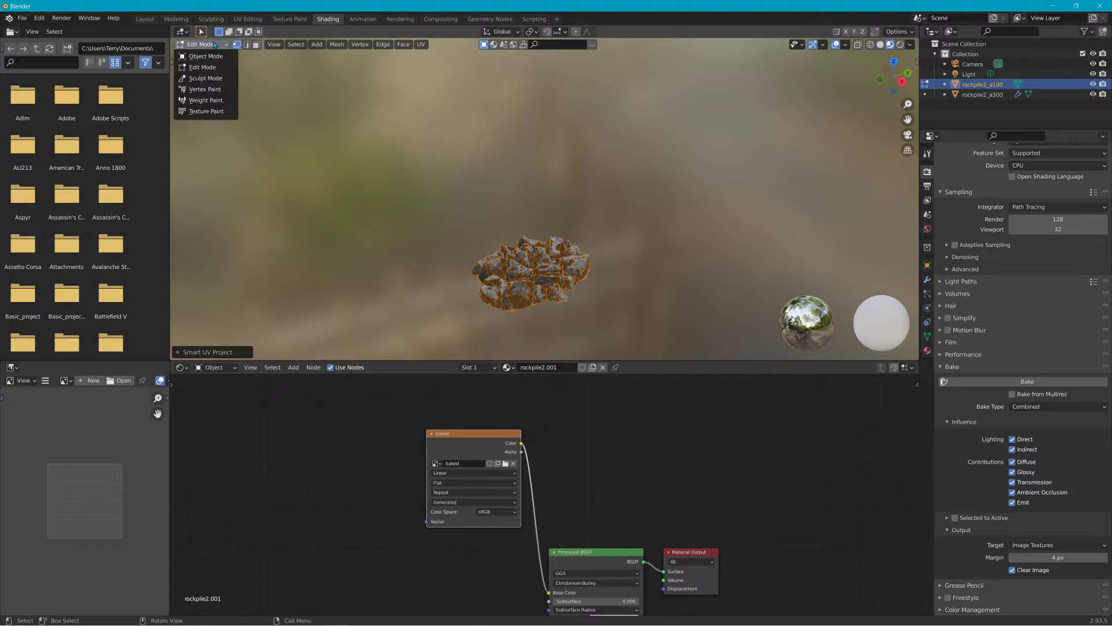
pyautogui.click(203, 51)
pyautogui.click(480, 176)
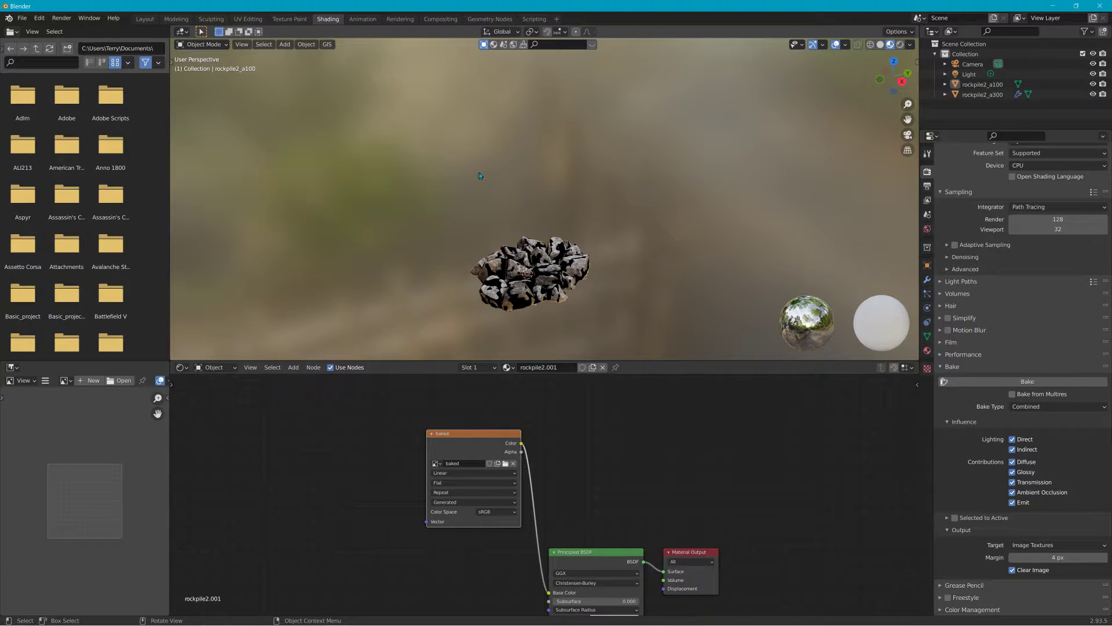
pyautogui.click(523, 246)
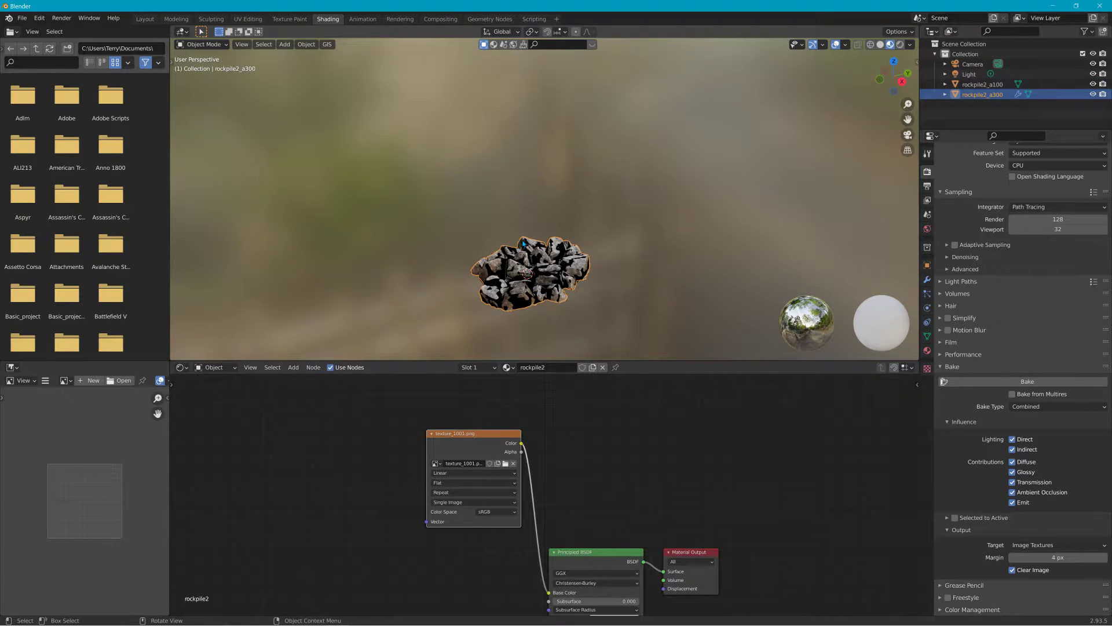
pyautogui.click(524, 246)
pyautogui.click(535, 259)
pyautogui.click(532, 256)
pyautogui.click(993, 95)
pyautogui.keyDown('shift'); pyautogui.click(544, 269); pyautogui.keyUp('shift')
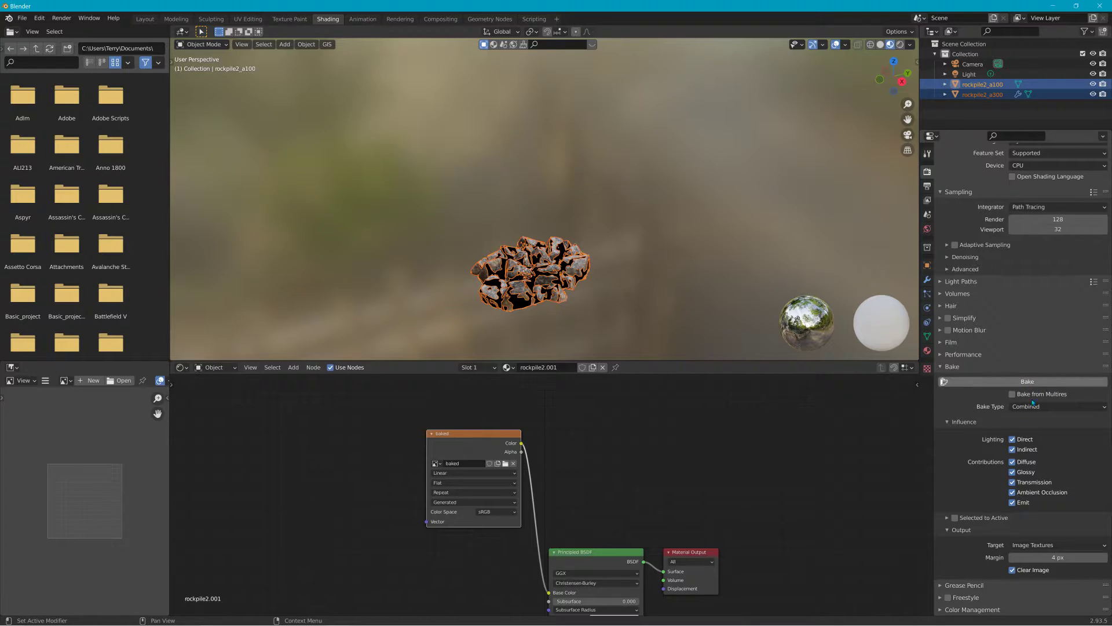
# Step: Enable Selected to Active baking with an extrusion of 0.1 m and a max ray distance of 0.6 m
pyautogui.click(956, 519)
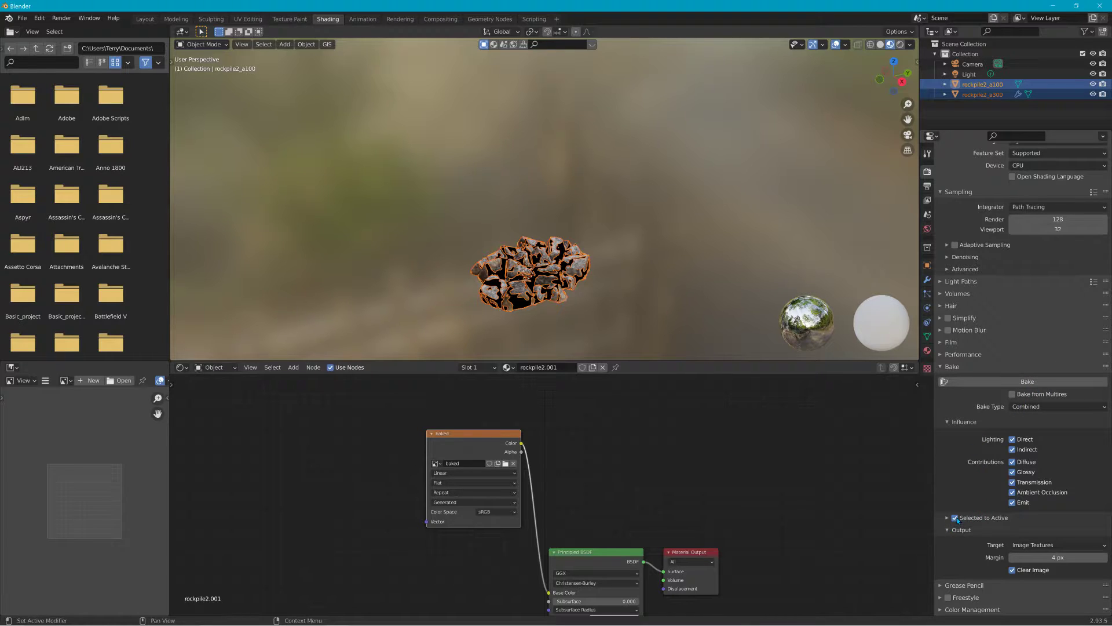
pyautogui.click(948, 518)
pyautogui.scroll(-2, 951, 521)
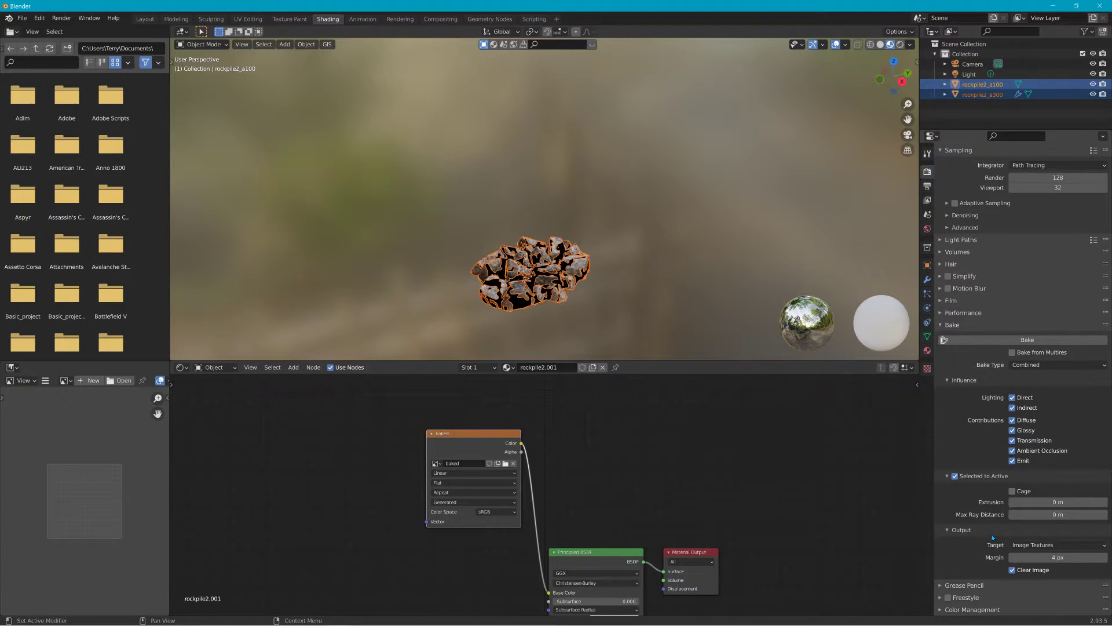
pyautogui.click(1058, 502)
pyautogui.write('0.1')
pyautogui.click(1064, 514)
pyautogui.write('0.6')
pyautogui.press('Return')
# Step: Set the bake type to Diffuse and bake the texture onto rockpile2_a100
pyautogui.click(1029, 365)
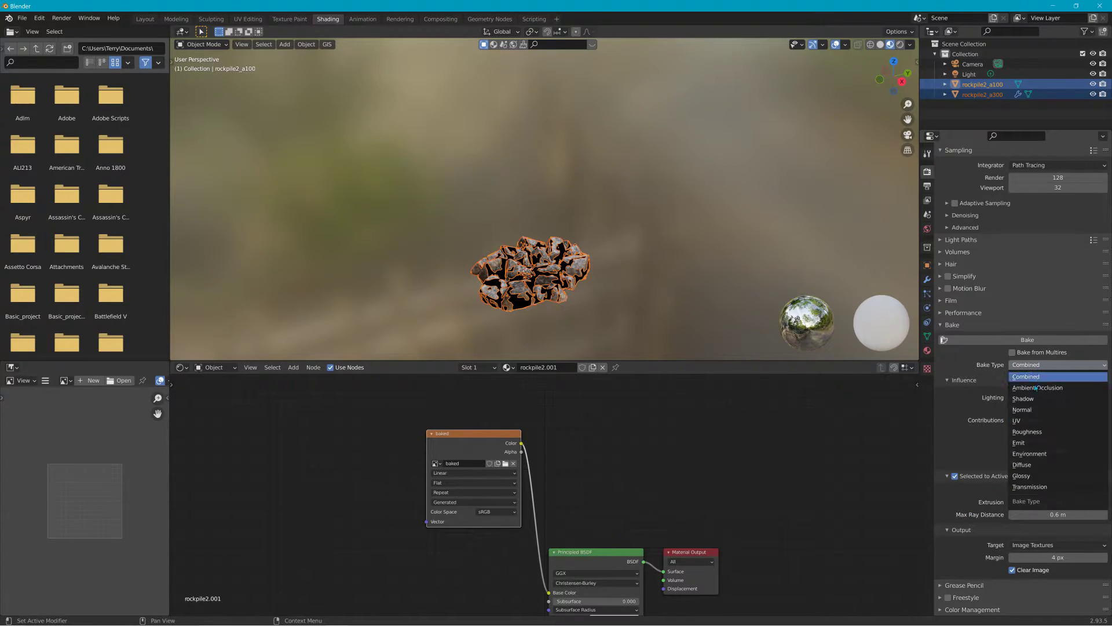
pyautogui.click(1023, 464)
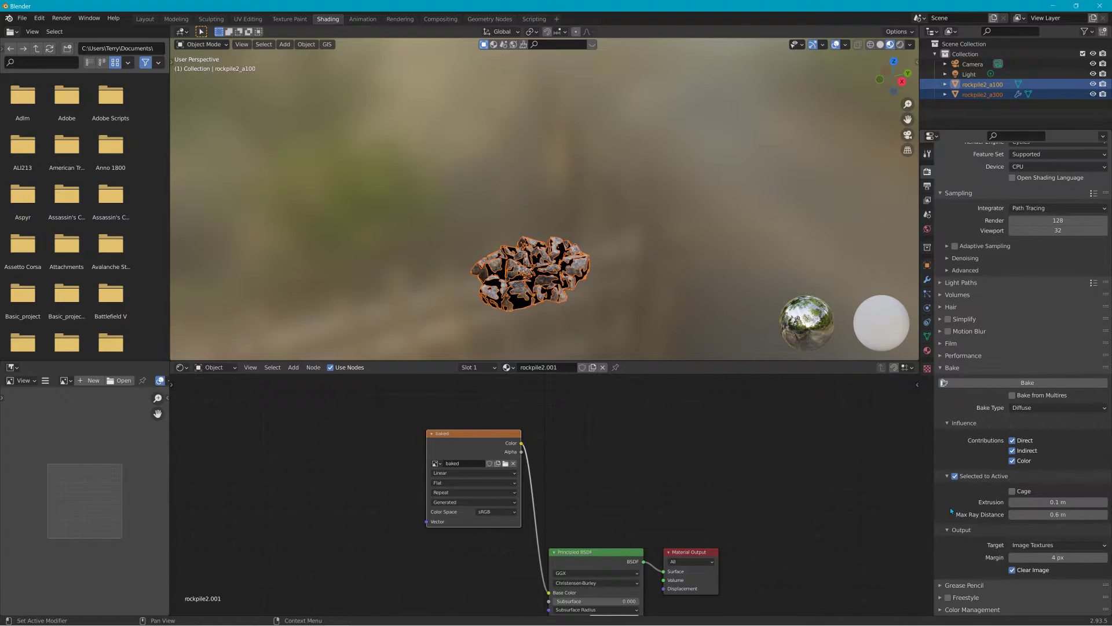
pyautogui.click(1043, 382)
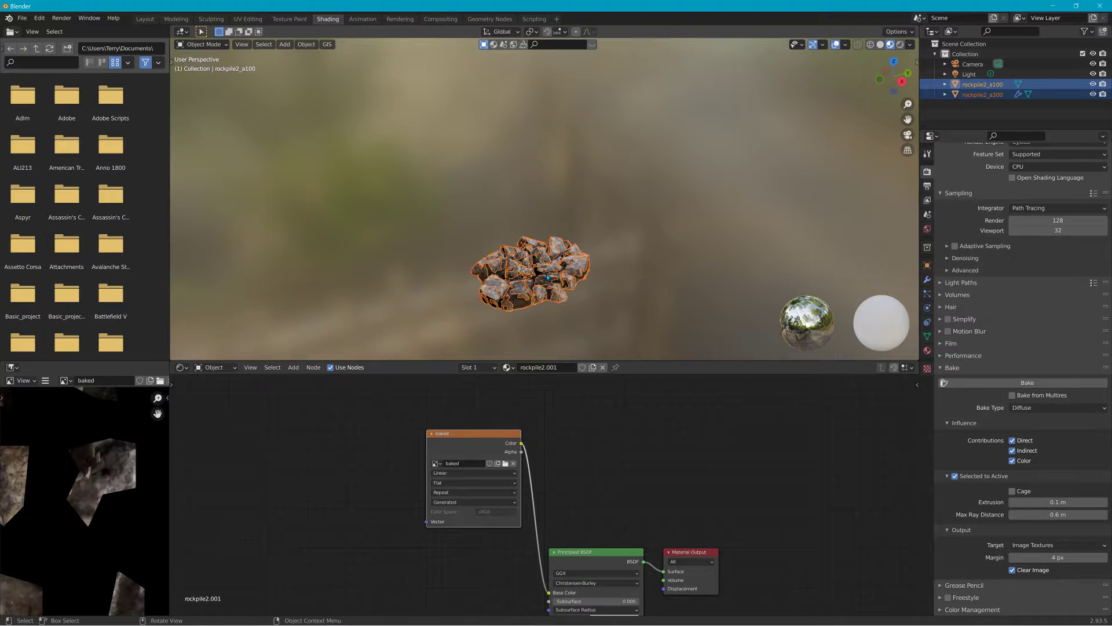
# Step: Hide rockpile2_a300 and examine the baked texture on rockpile2_a100 up close
pyautogui.scroll(3, 601, 272)
pyautogui.moveTo(601, 272); pyautogui.dragTo(546, 255, button='middle')
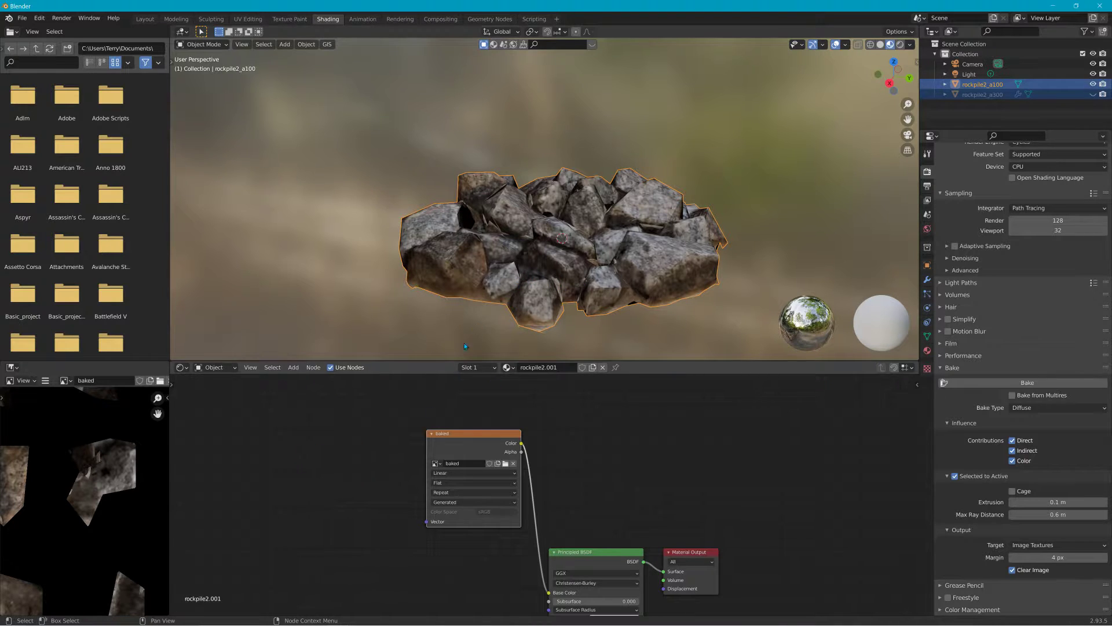
pyautogui.scroll(-1, 590, 429)
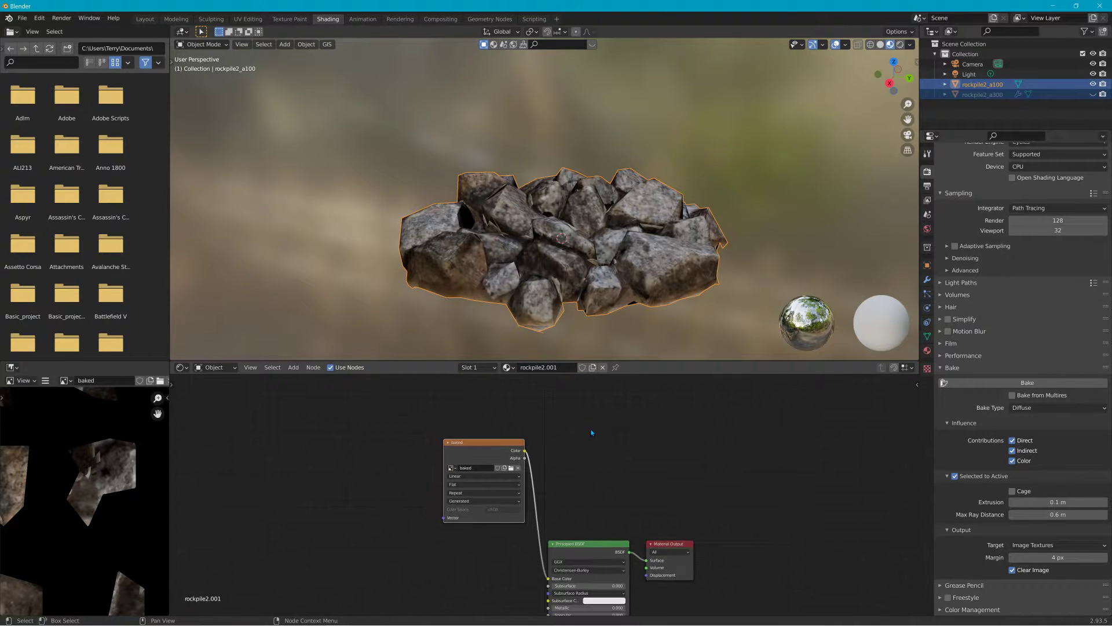
pyautogui.scroll(-1, 581, 266)
pyautogui.scroll(1, 581, 266)
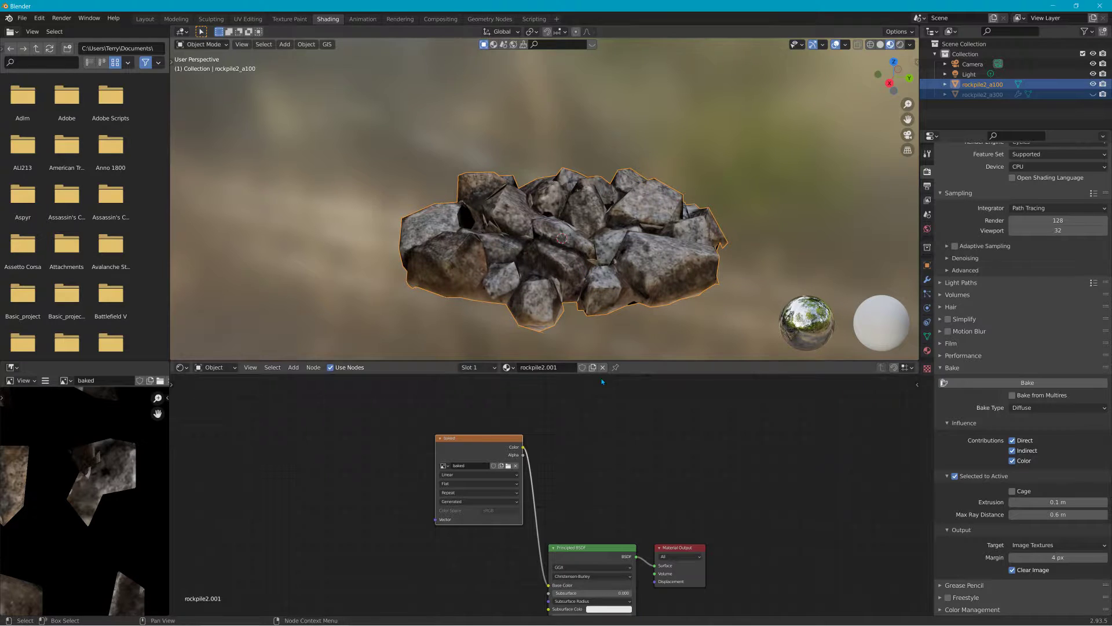
pyautogui.scroll(-1, 260, 441)
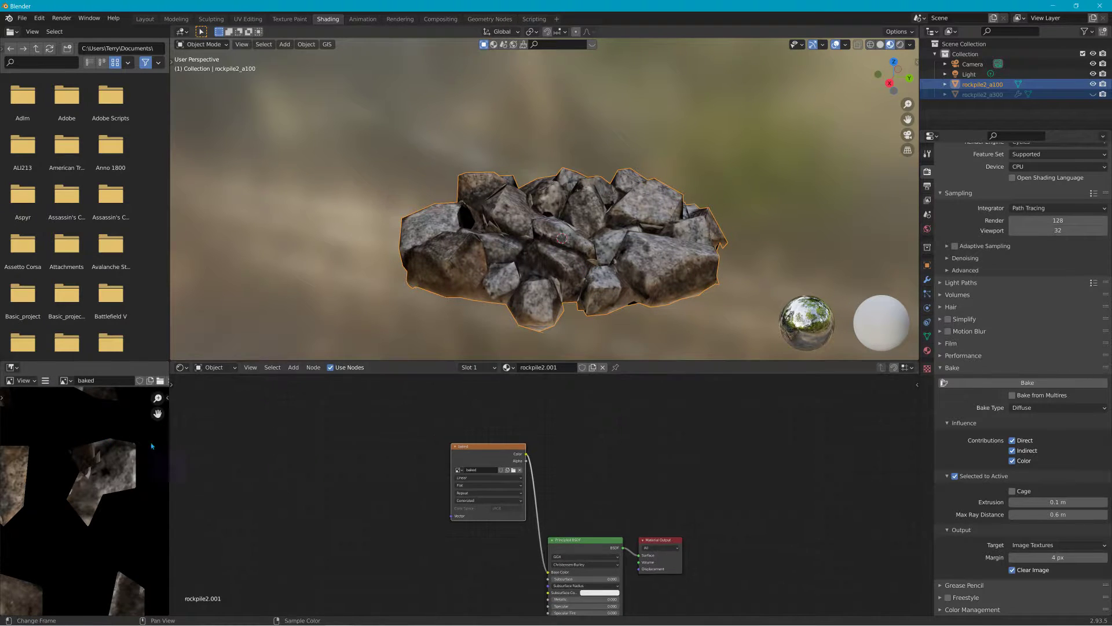
# Step: Save the baked image to the Desktop as baked.png, in PNG format with 0% compression
pyautogui.scroll(-6, 93, 432)
pyautogui.click(45, 380)
pyautogui.moveTo(70, 407)
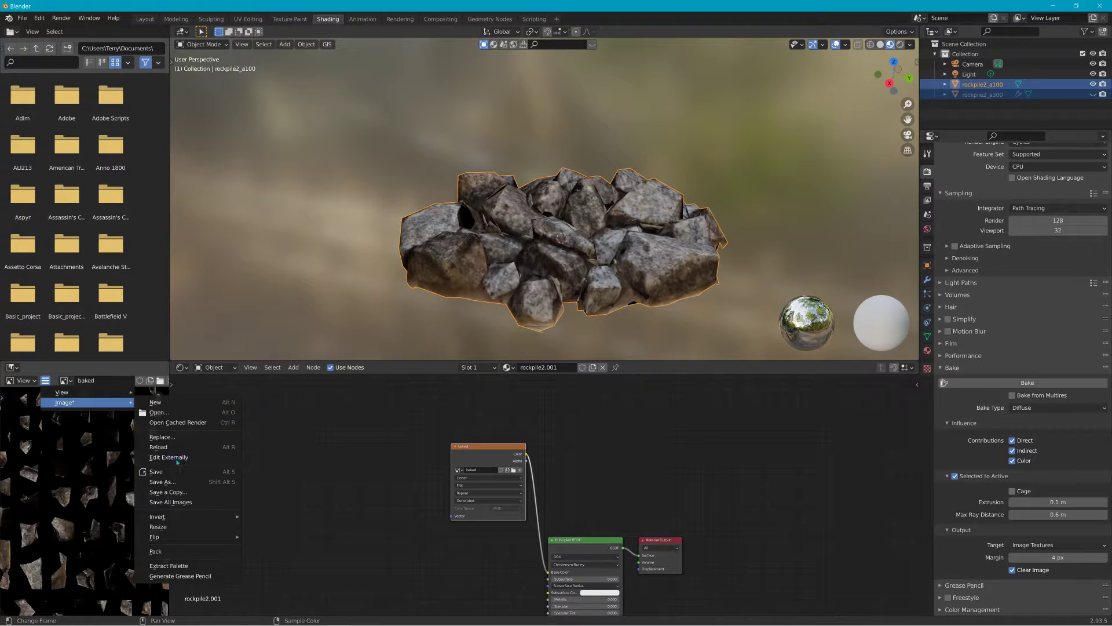
pyautogui.click(173, 482)
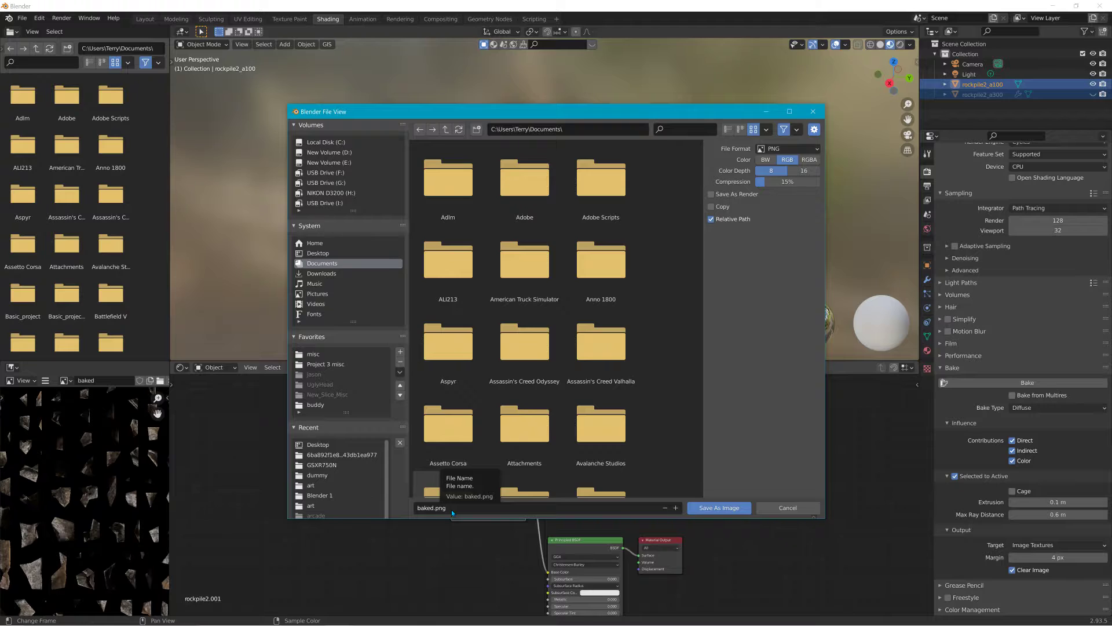
pyautogui.click(319, 253)
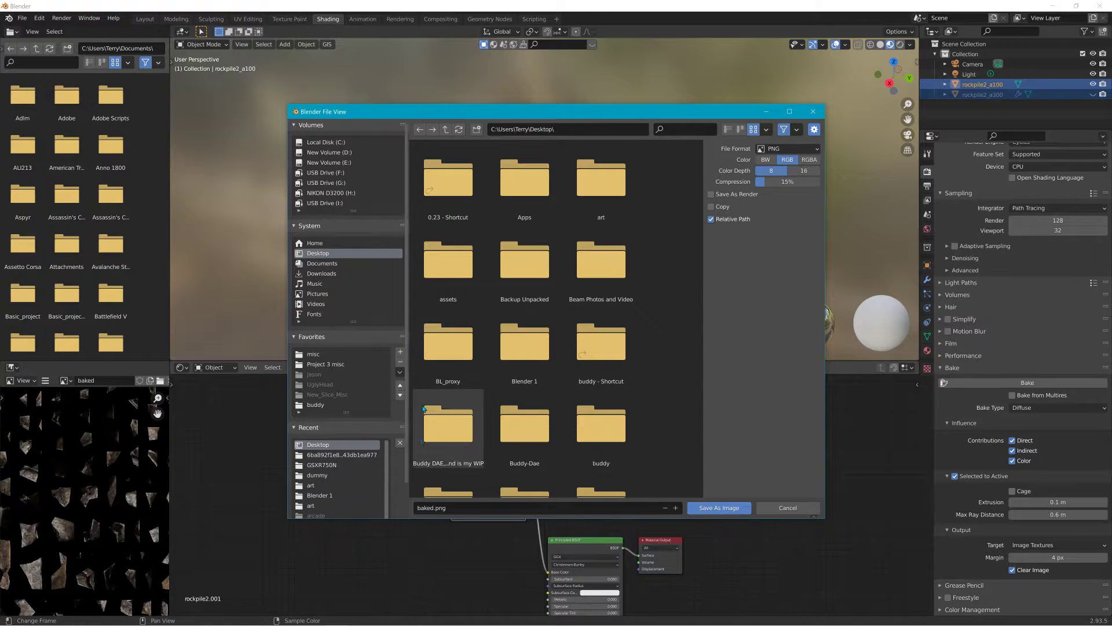
pyautogui.click(461, 510)
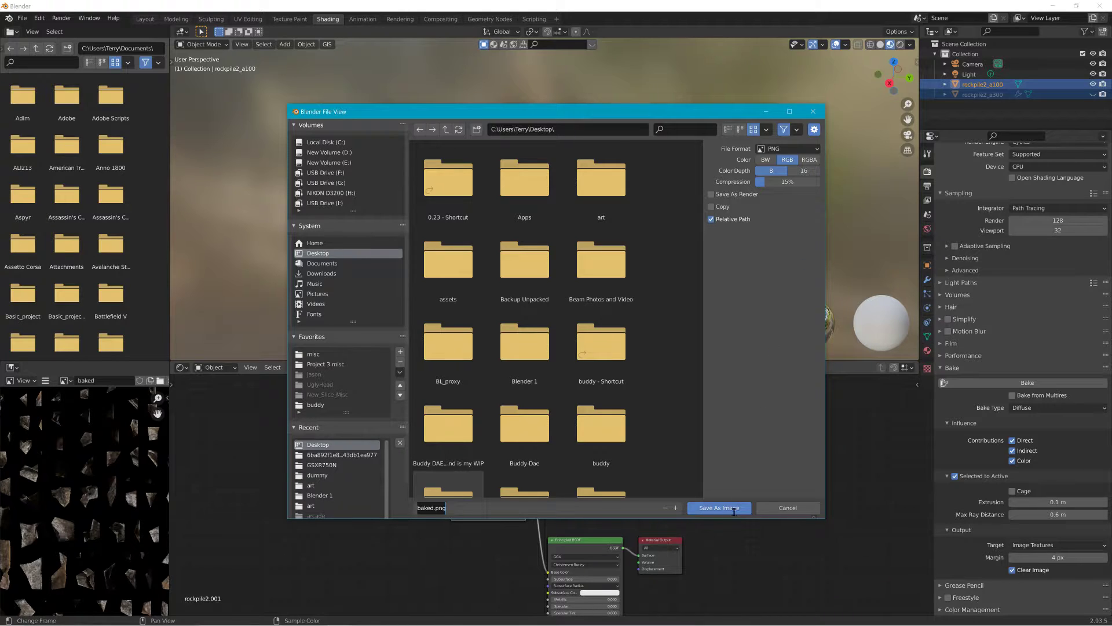
pyautogui.click(768, 184)
pyautogui.moveTo(762, 184); pyautogui.dragTo(747, 184)
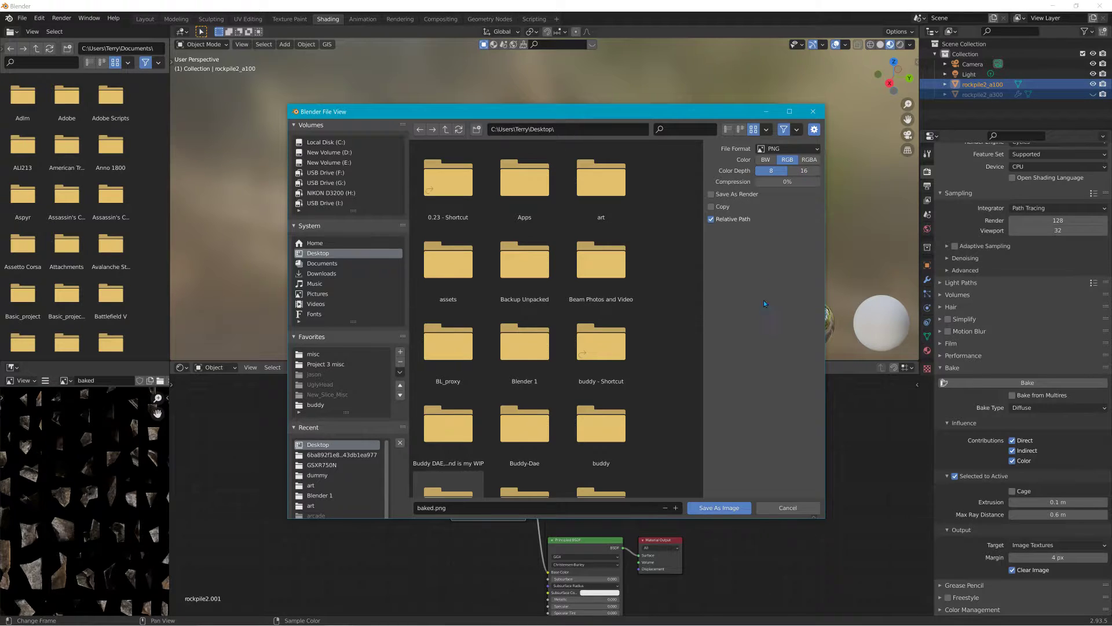
pyautogui.click(712, 509)
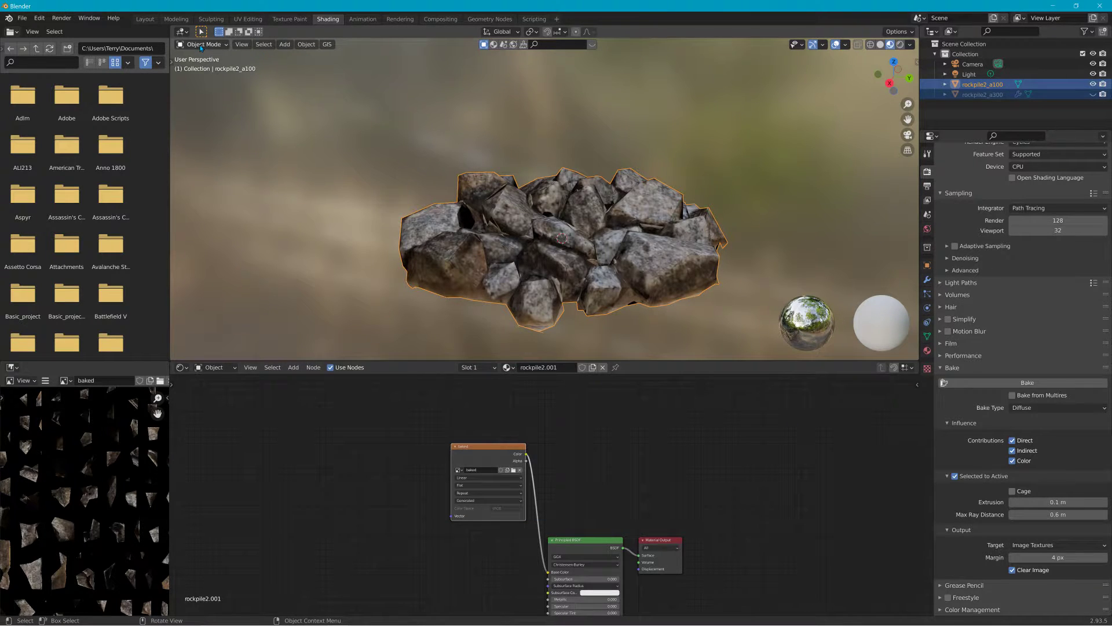
# Step: Rename the material of rockpile2_a100 to rockpile2b
pyautogui.click(145, 19)
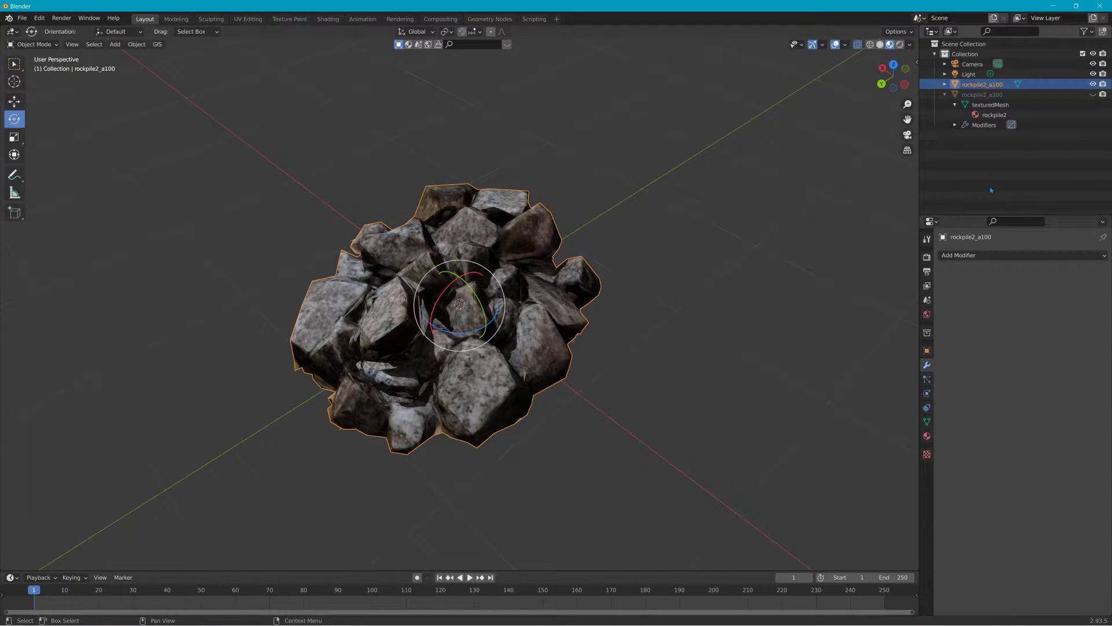
pyautogui.click(928, 437)
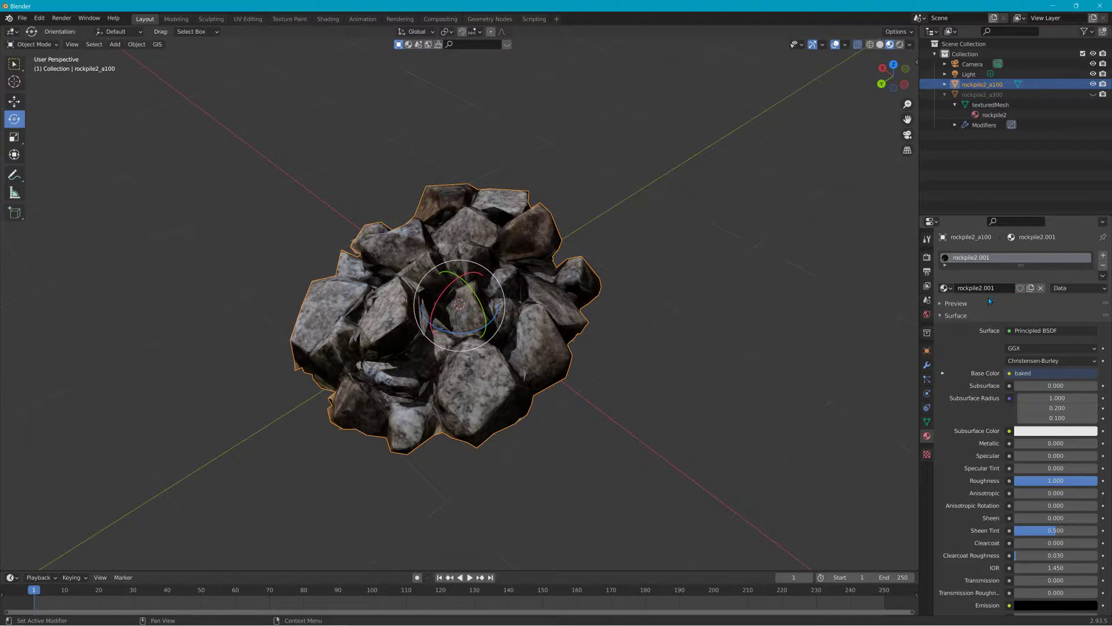
pyautogui.click(945, 84)
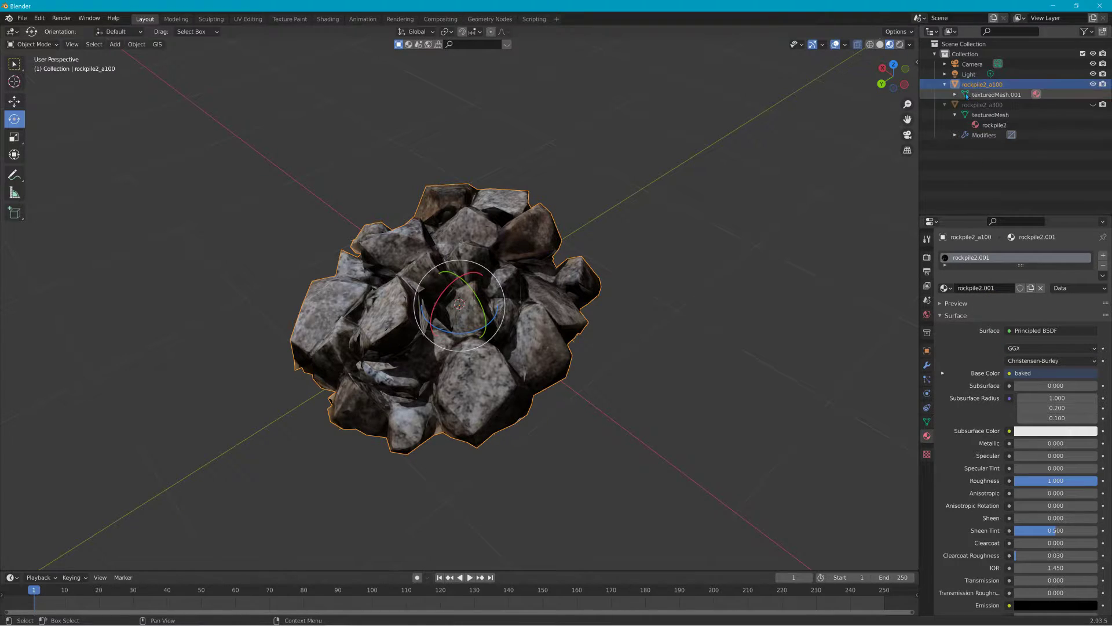
pyautogui.click(955, 94)
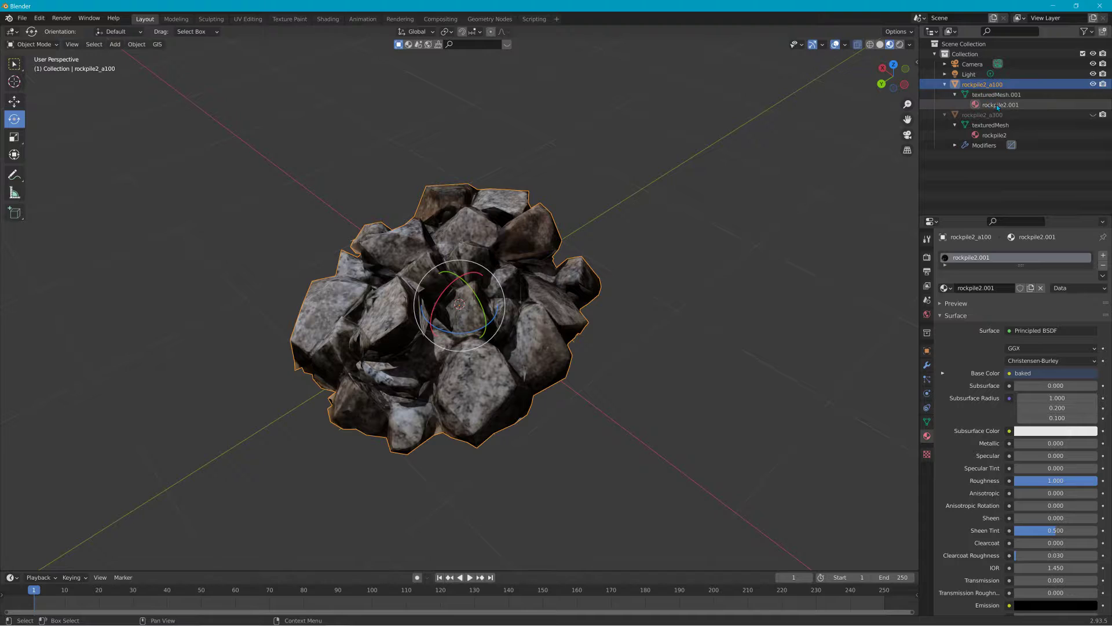
pyautogui.click(1010, 106)
pyautogui.doubleClick(1010, 106)
pyautogui.moveTo(1010, 106); pyautogui.dragTo(1035, 106)
pyautogui.press('BackSpace')
pyautogui.press('Return')
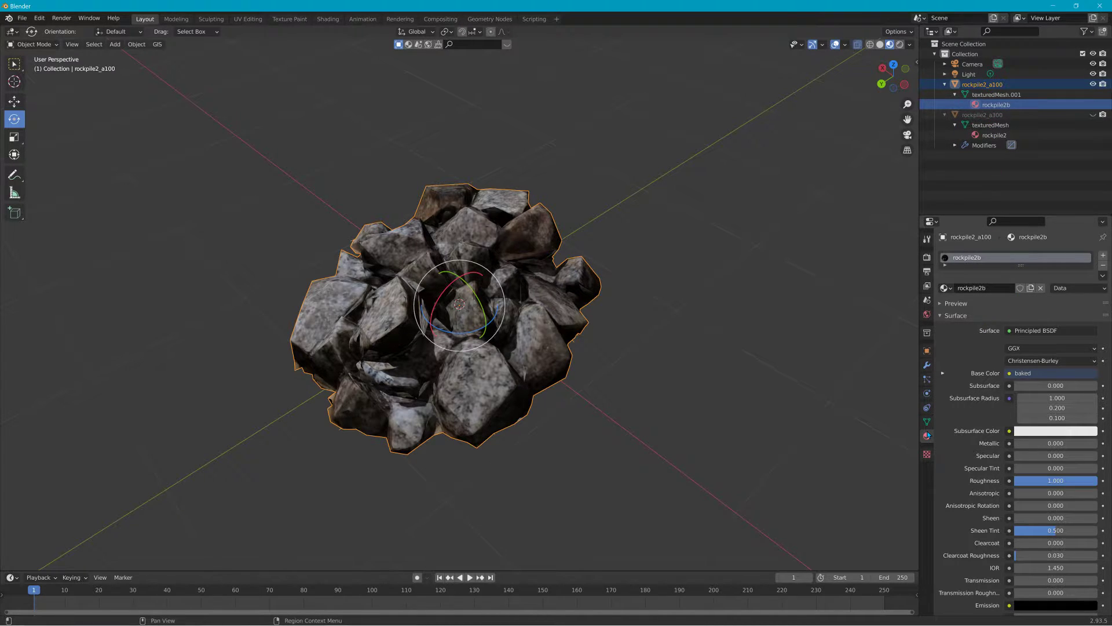
pyautogui.click(944, 373)
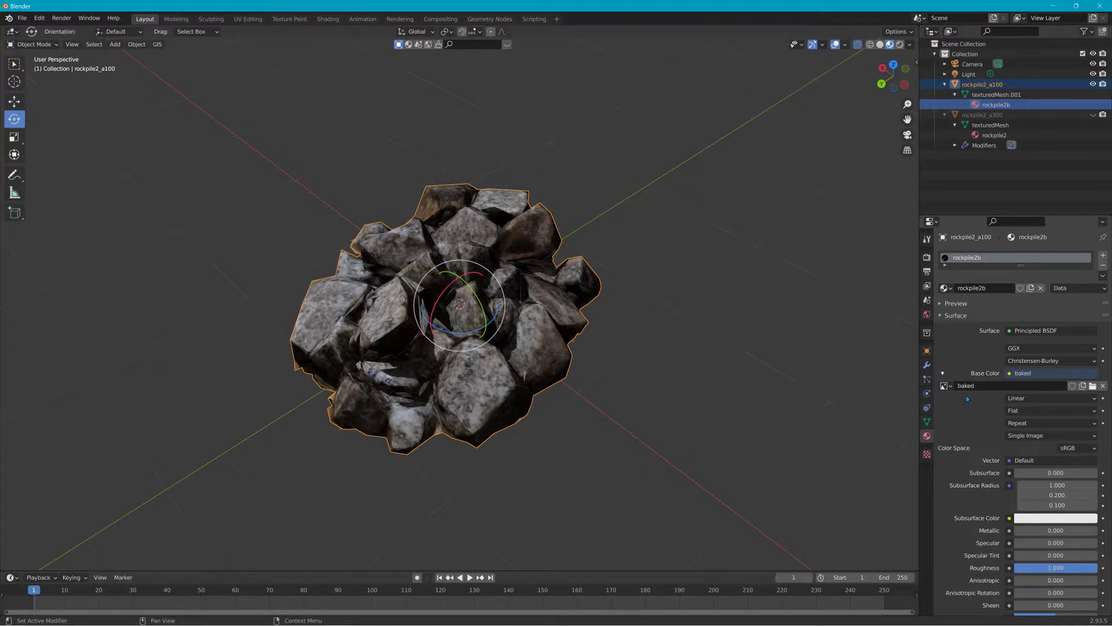
pyautogui.click(1093, 386)
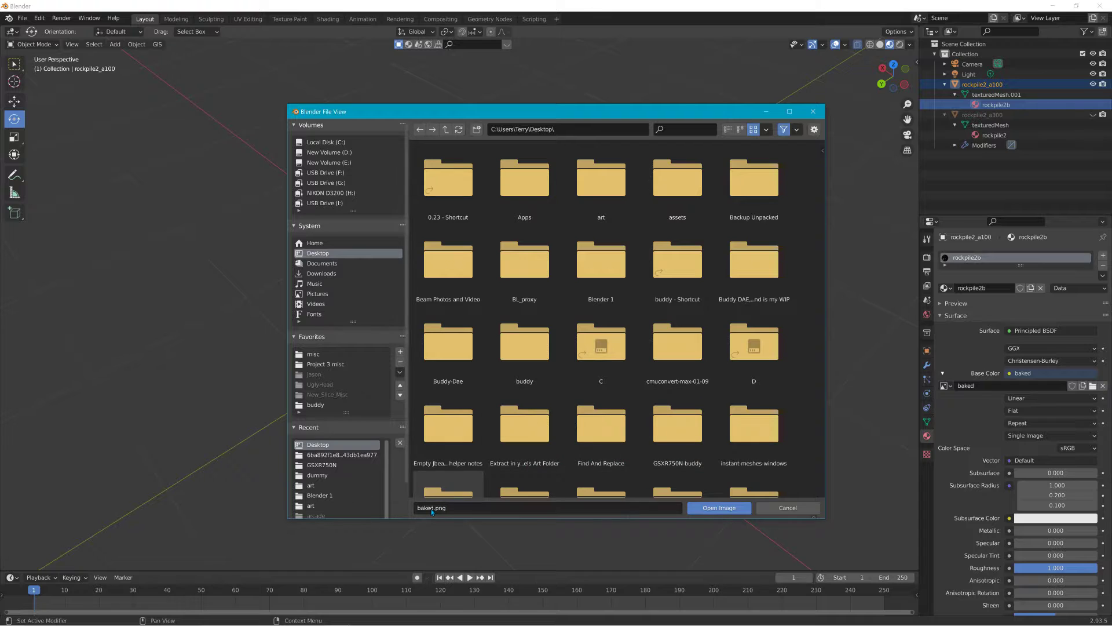
pyautogui.click(783, 508)
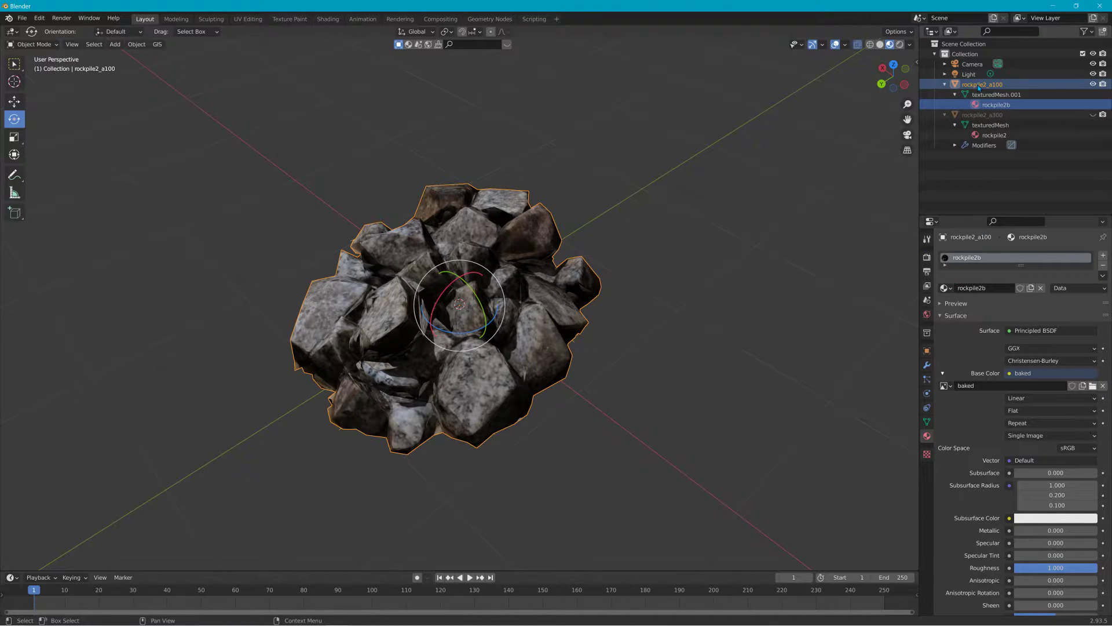
# Step: Unhide rockpile2_a300 and delete the light and the camera from the scene
pyautogui.click(975, 116)
pyautogui.click(1092, 115)
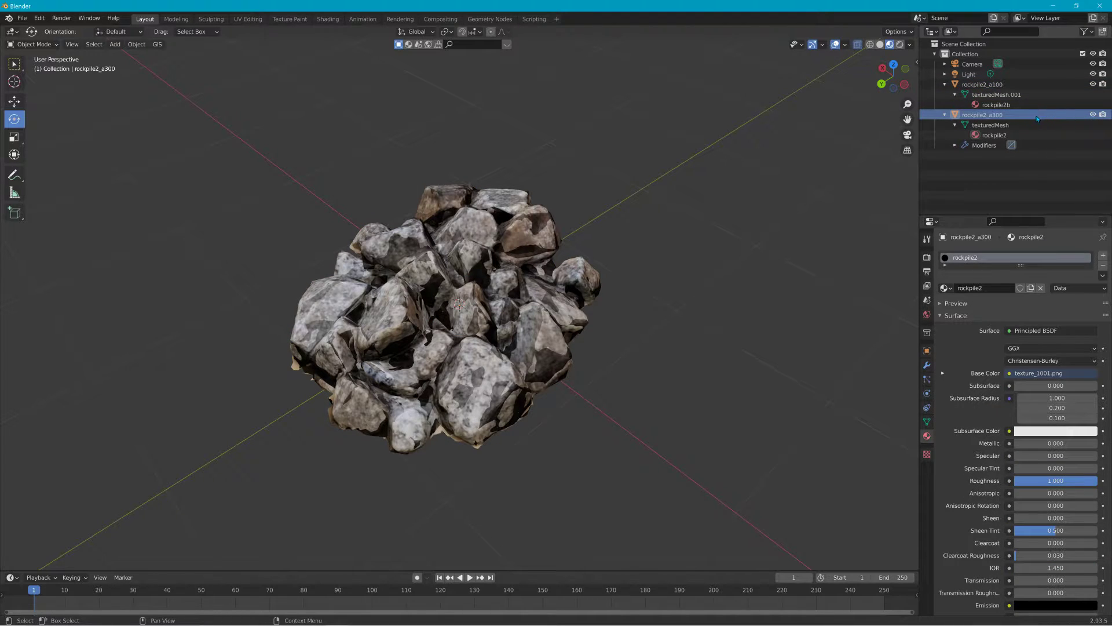
pyautogui.click(970, 75)
pyautogui.press('Delete')
pyautogui.click(973, 67)
pyautogui.press('Delete')
# Step: Remove the modifier from rockpile2_a300
pyautogui.click(983, 94)
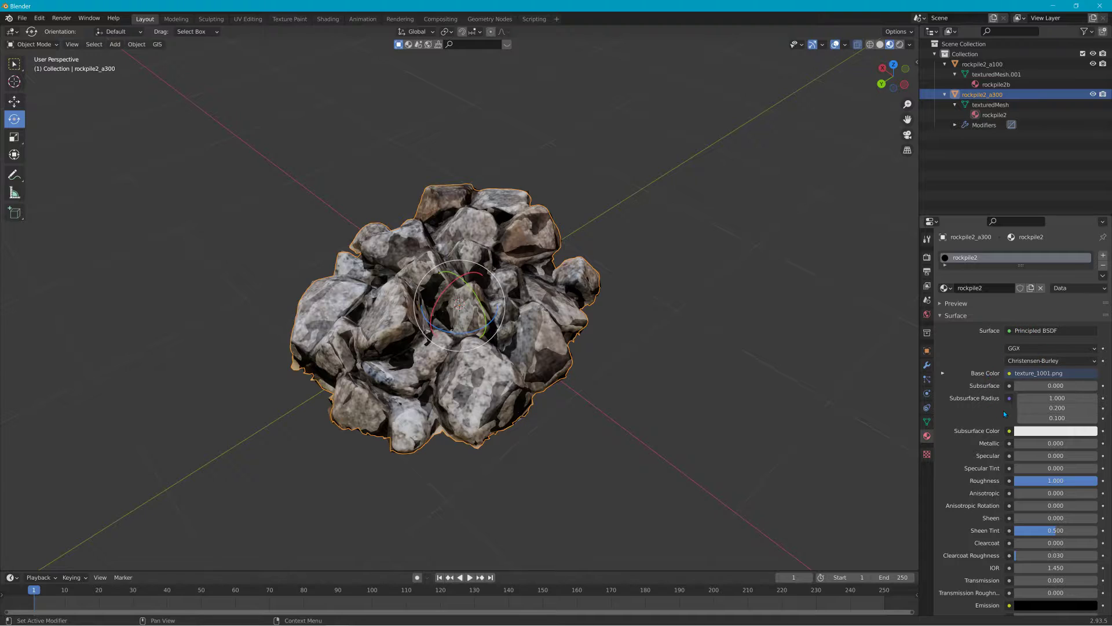
pyautogui.click(986, 126)
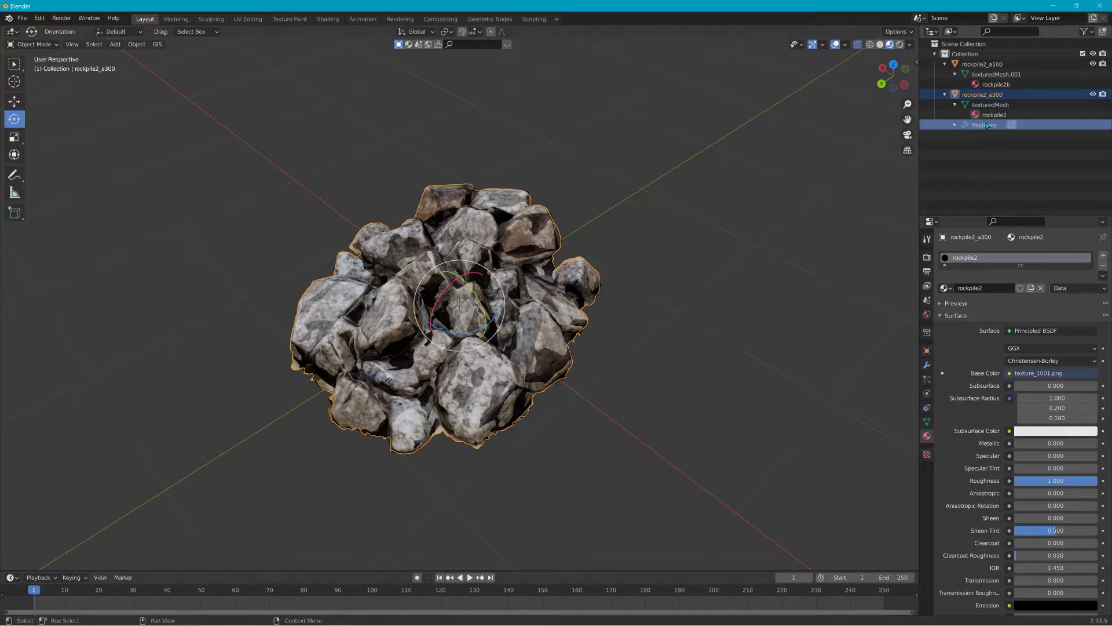
pyautogui.click(928, 366)
pyautogui.click(1092, 295)
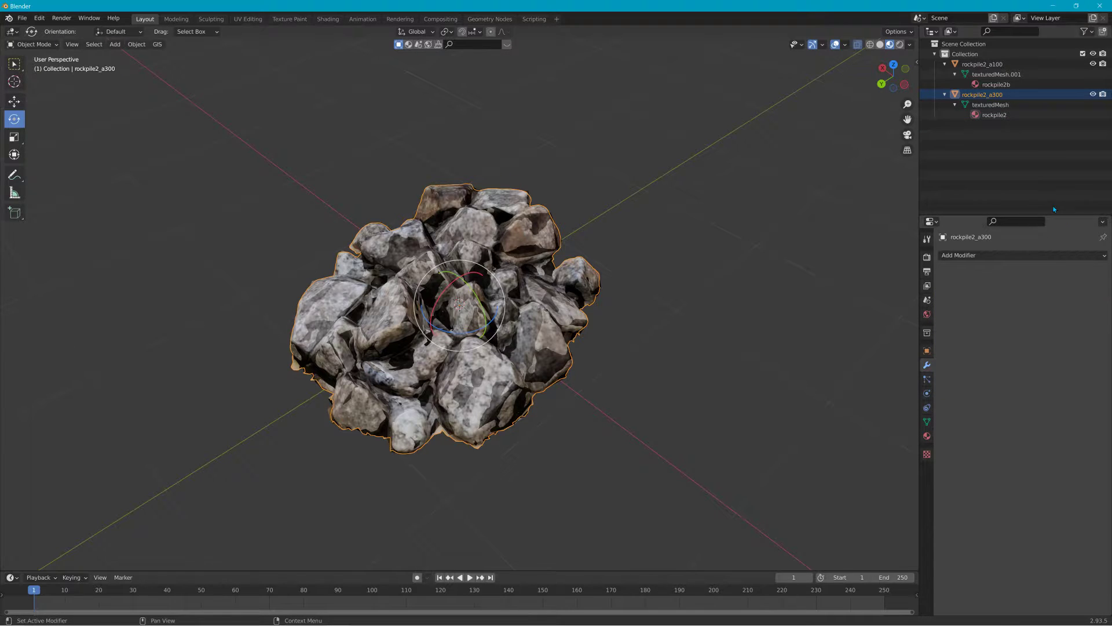
# Step: Add two Plain Axes empties to the scene
pyautogui.click(986, 64)
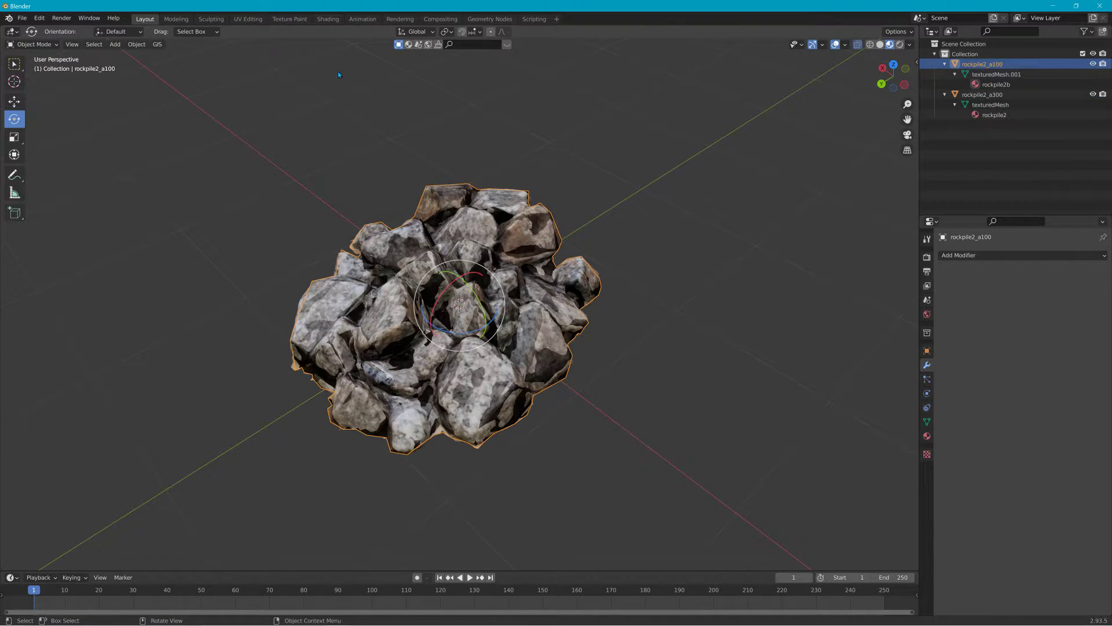
pyautogui.click(115, 45)
pyautogui.moveTo(115, 45)
pyautogui.moveTo(131, 156)
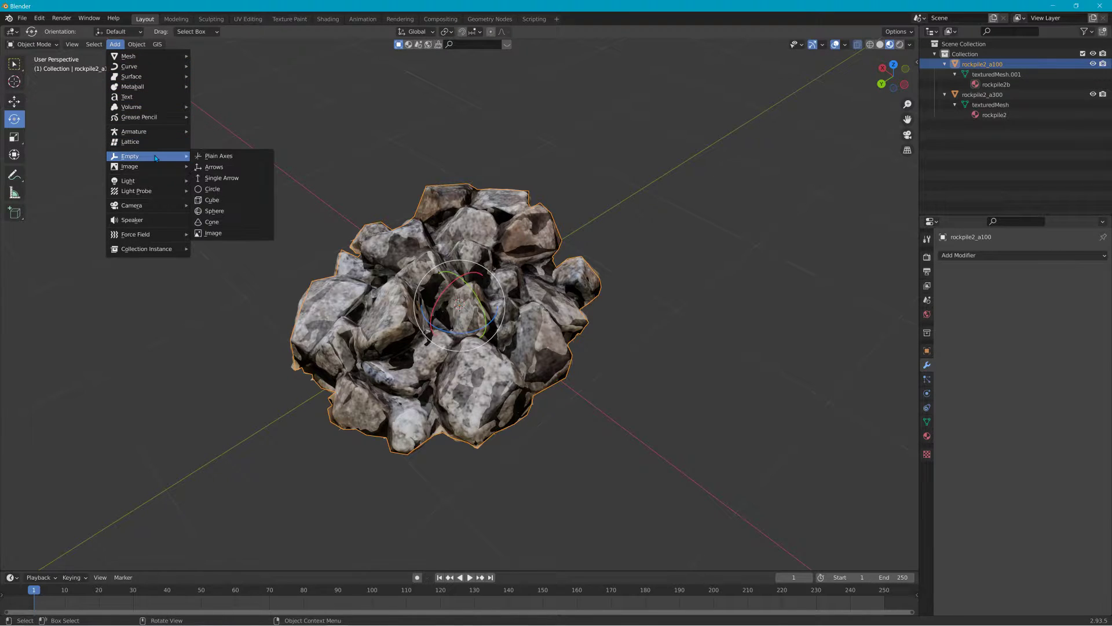
pyautogui.click(217, 161)
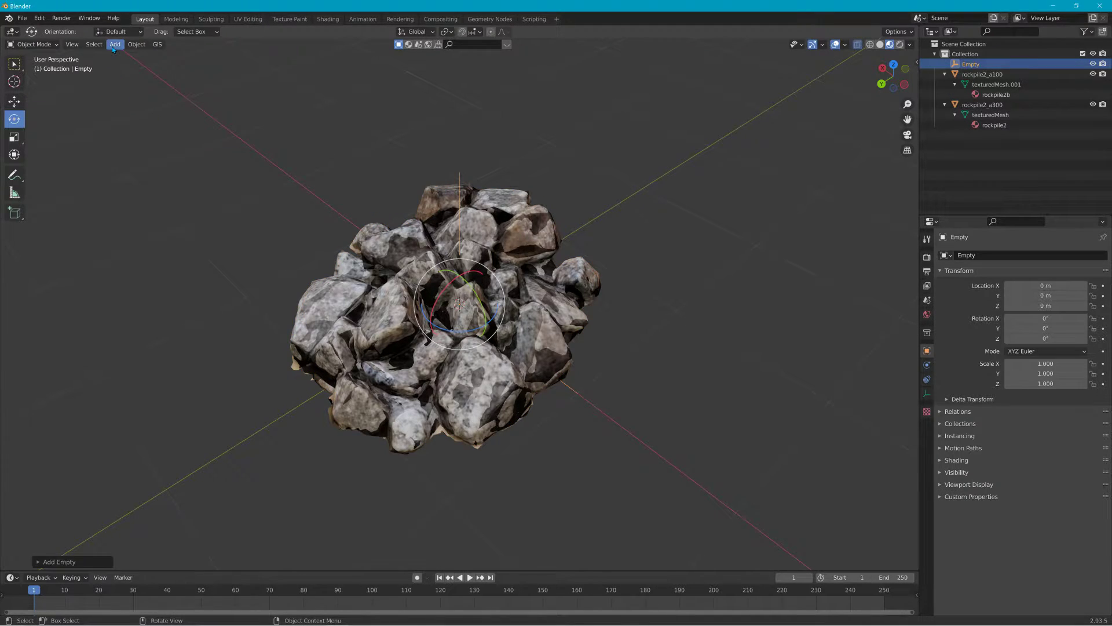
pyautogui.click(115, 44)
pyautogui.moveTo(147, 161)
pyautogui.click(220, 162)
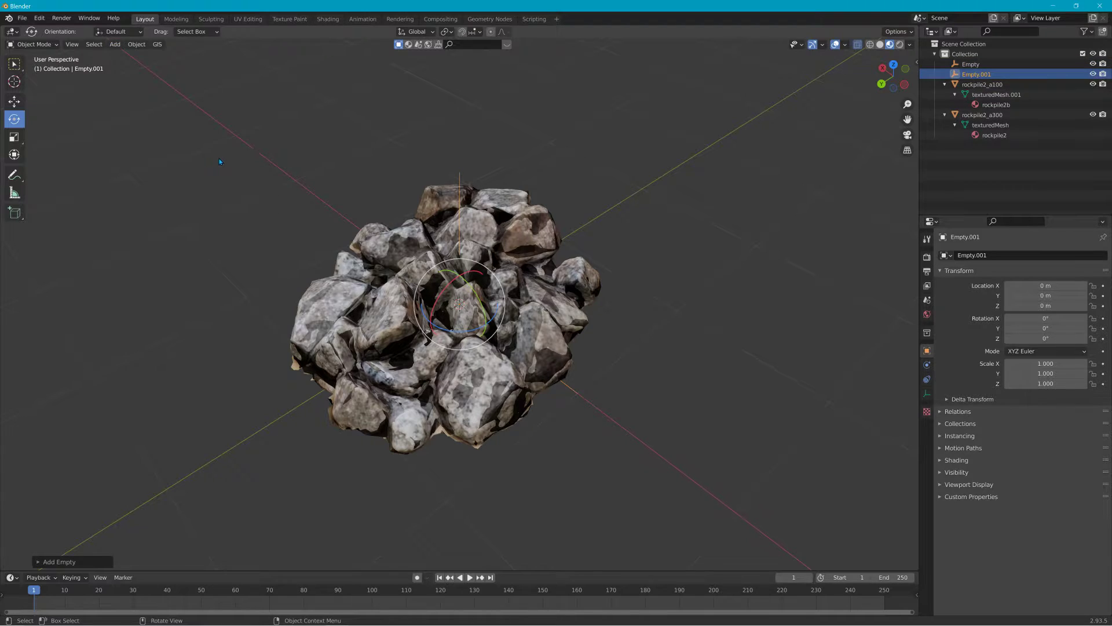
# Step: Rename the two empties base00 and start01
pyautogui.click(983, 65)
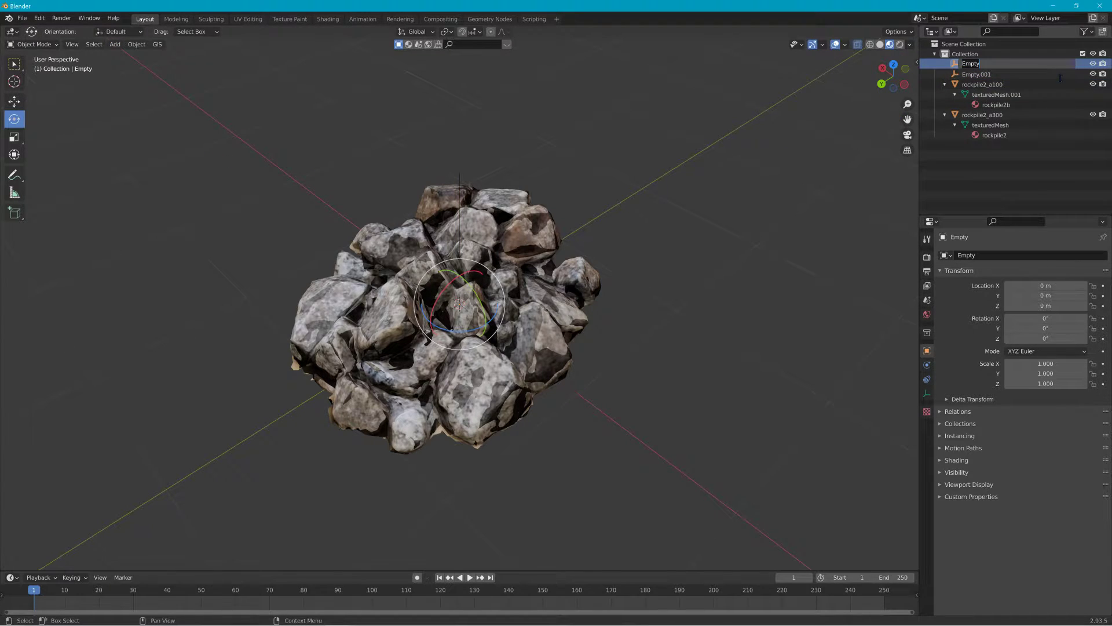
pyautogui.write('base00')
pyautogui.press('Return')
pyautogui.doubleClick(977, 73)
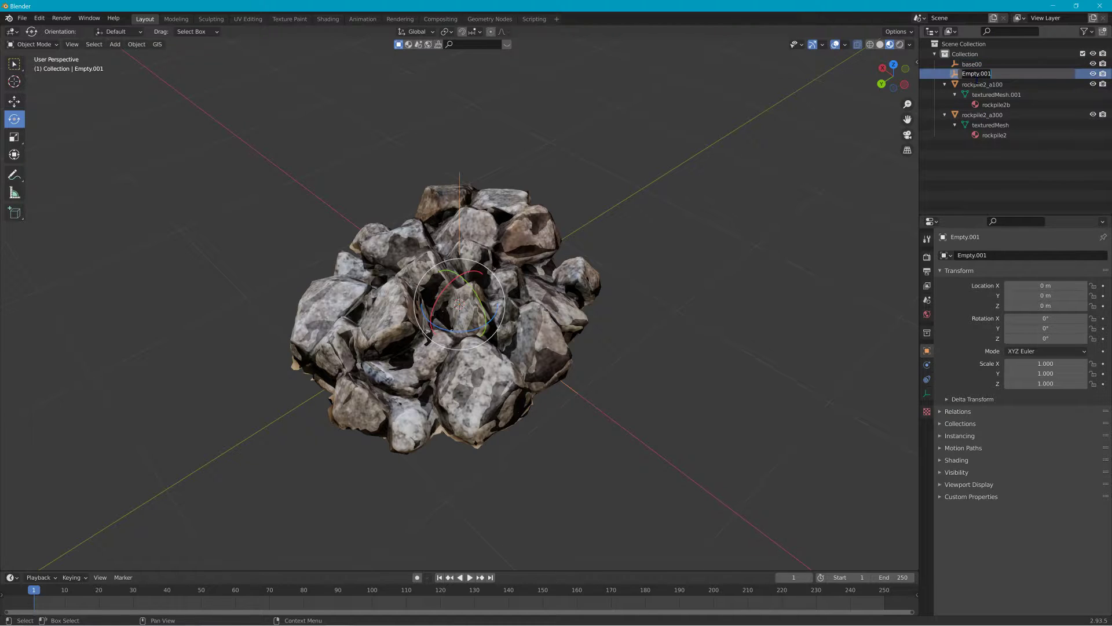
pyautogui.write('start01')
pyautogui.press('Return')
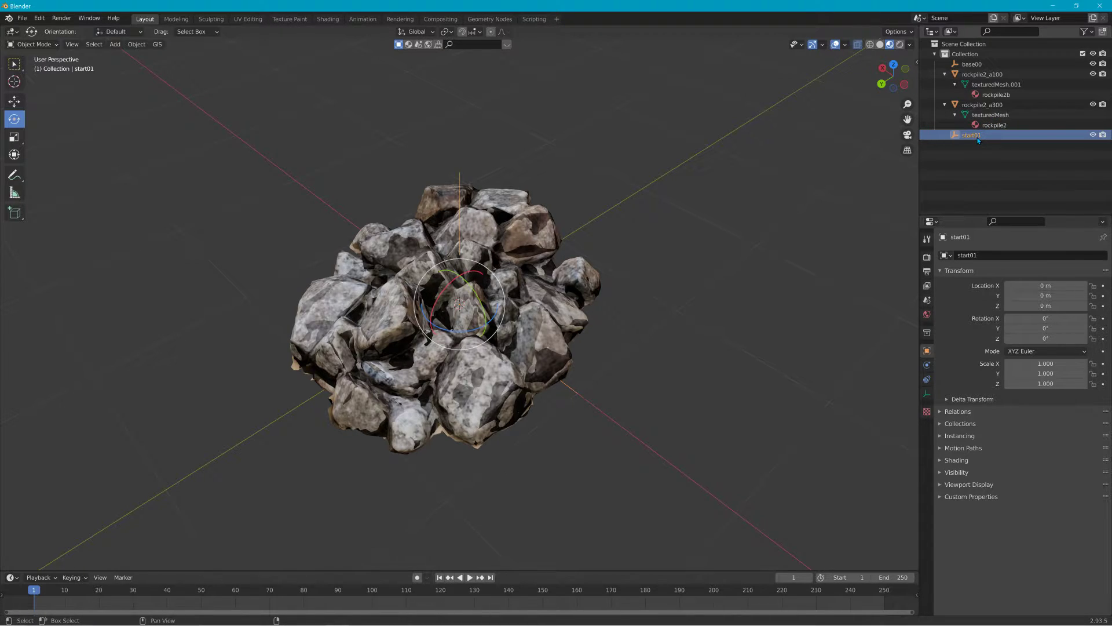
# Step: Parent start01 to base00, and parent both rockpile2_a100 and rockpile2_a300 to start01
pyautogui.moveTo(978, 140); pyautogui.dragTo(980, 67)
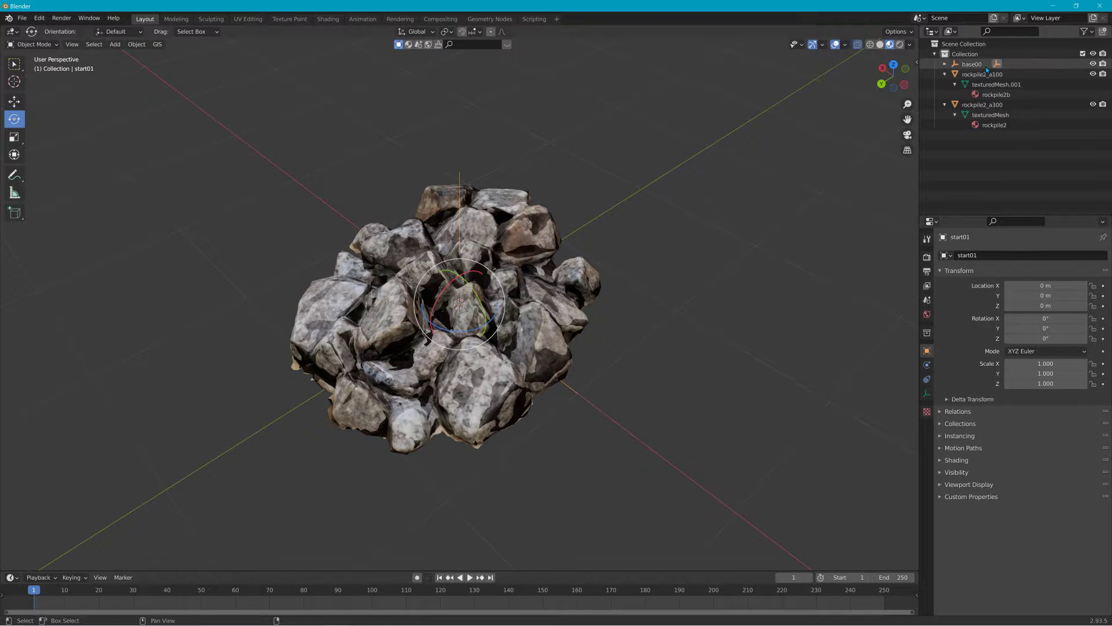
pyautogui.click(945, 64)
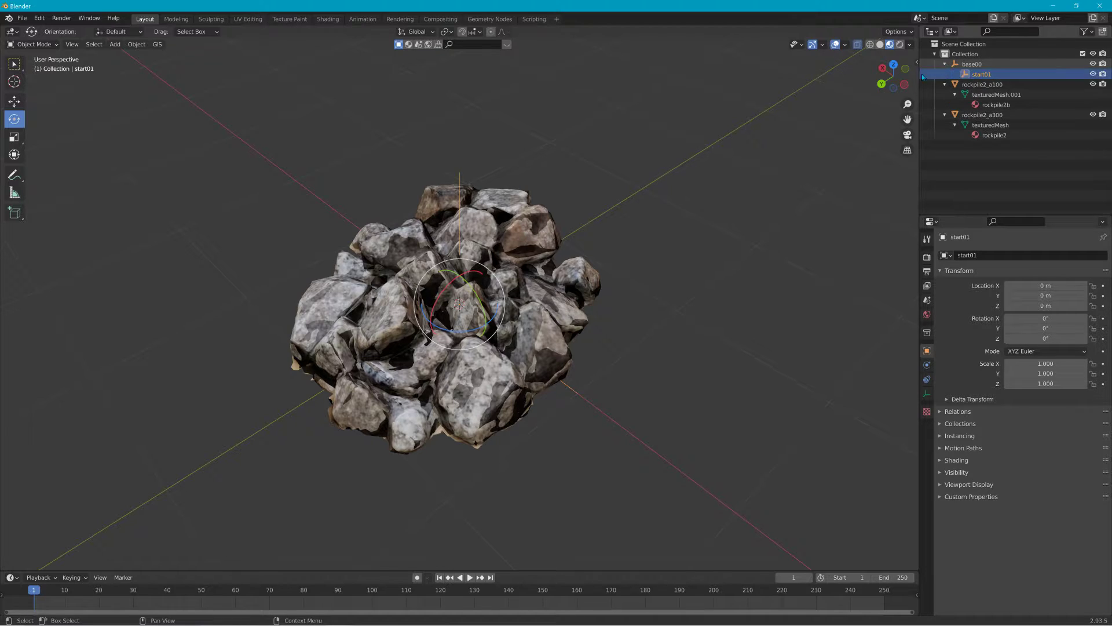
pyautogui.click(1010, 85)
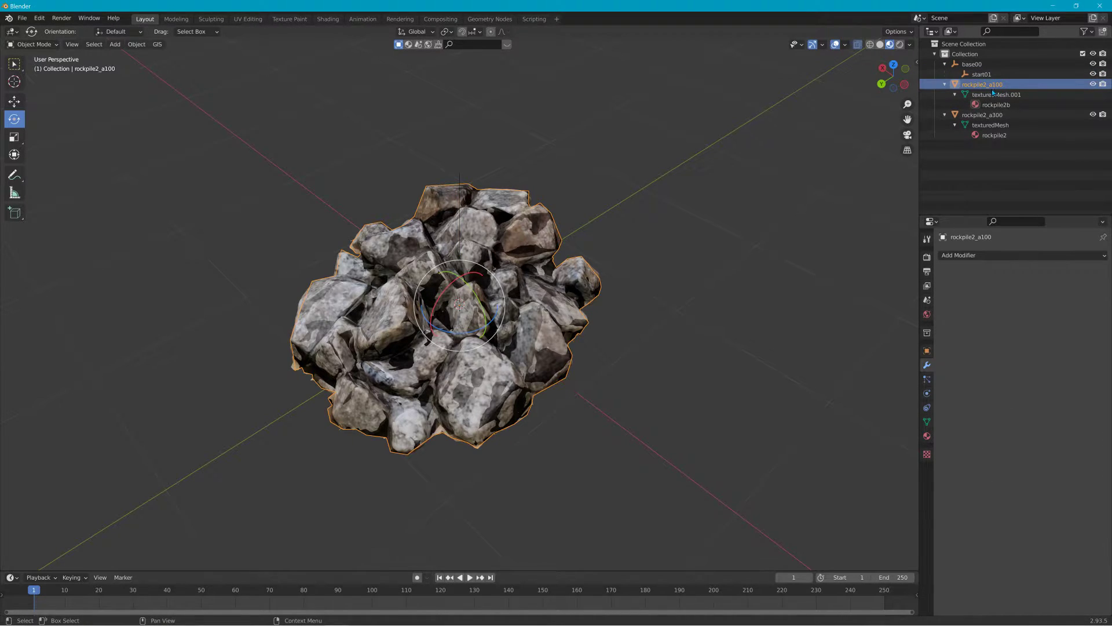
pyautogui.keyDown('shift'); pyautogui.click(987, 115); pyautogui.keyUp('shift')
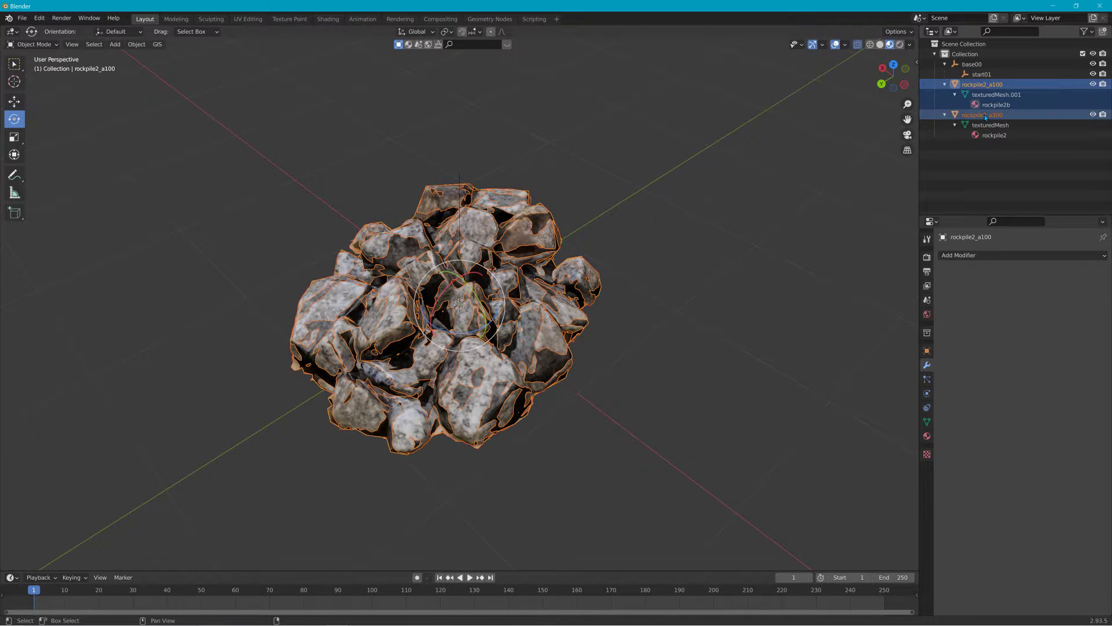
pyautogui.click(989, 86)
pyautogui.keyDown('shift'); pyautogui.click(1002, 118); pyautogui.keyUp('shift')
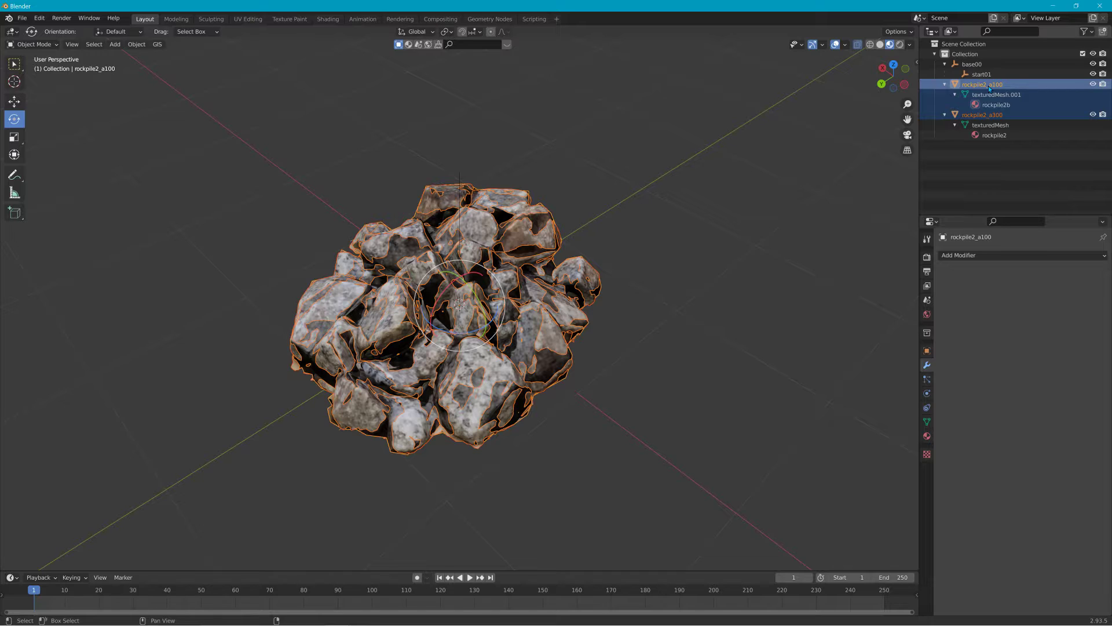
pyautogui.moveTo(989, 87); pyautogui.dragTo(962, 77)
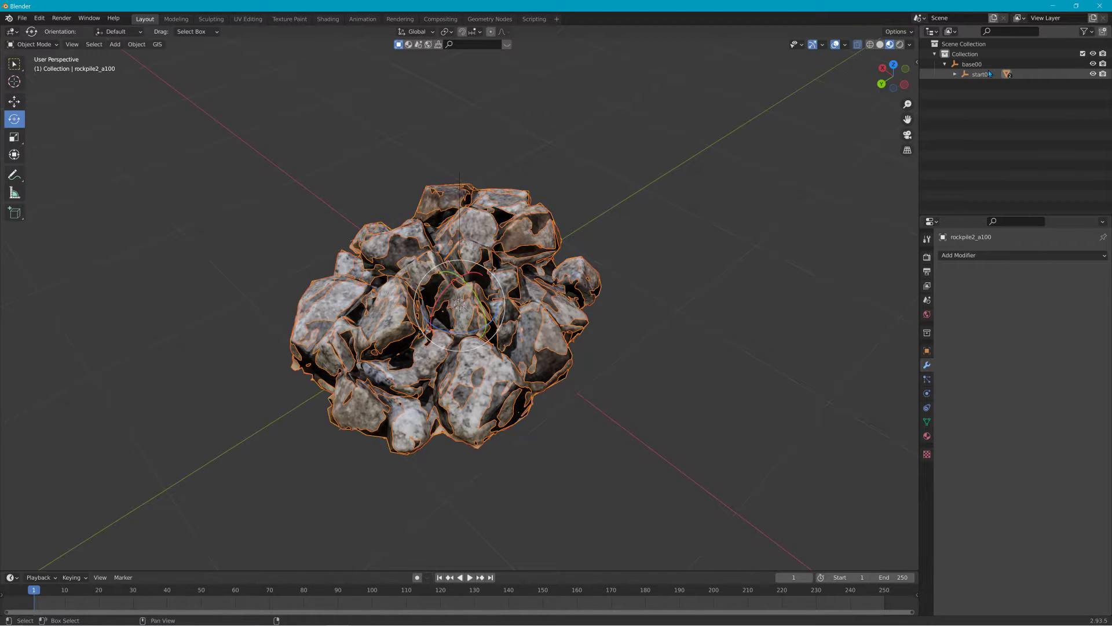
pyautogui.click(955, 74)
# Step: Duplicate rockpile2_a100 in place and rename the copy Colmesh-1
pyautogui.click(1003, 85)
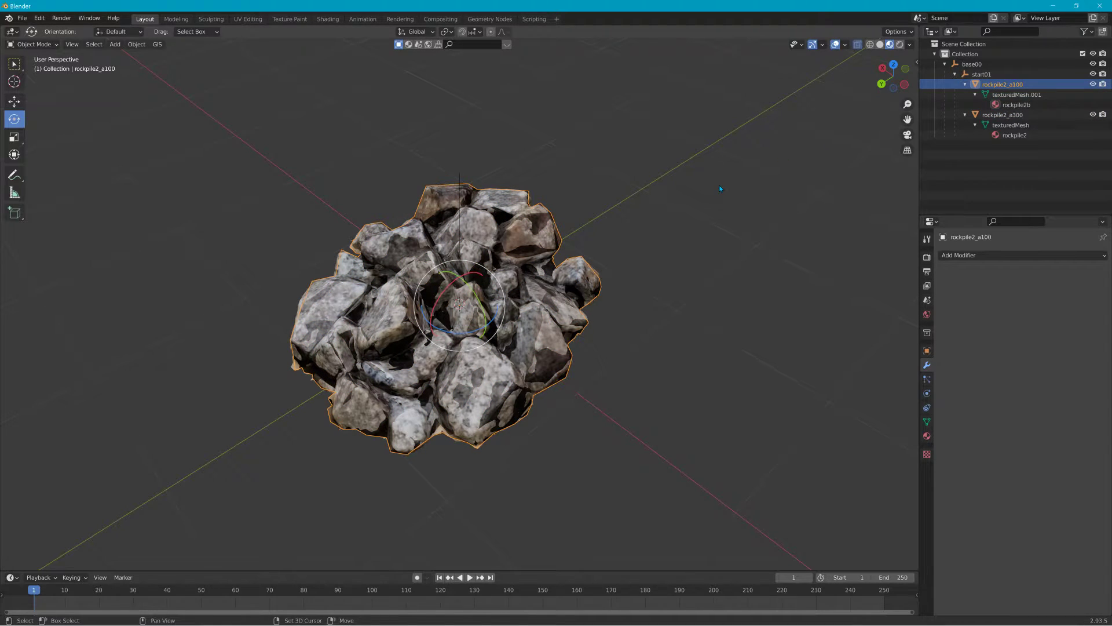
pyautogui.hotkey('shift', 'd')
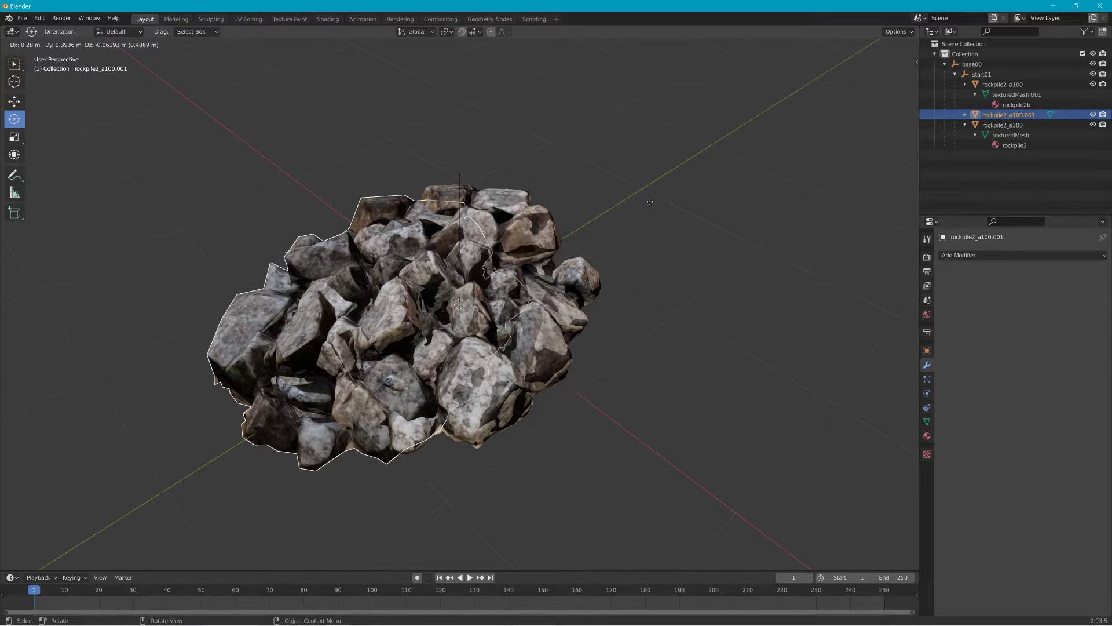
pyautogui.press('Escape')
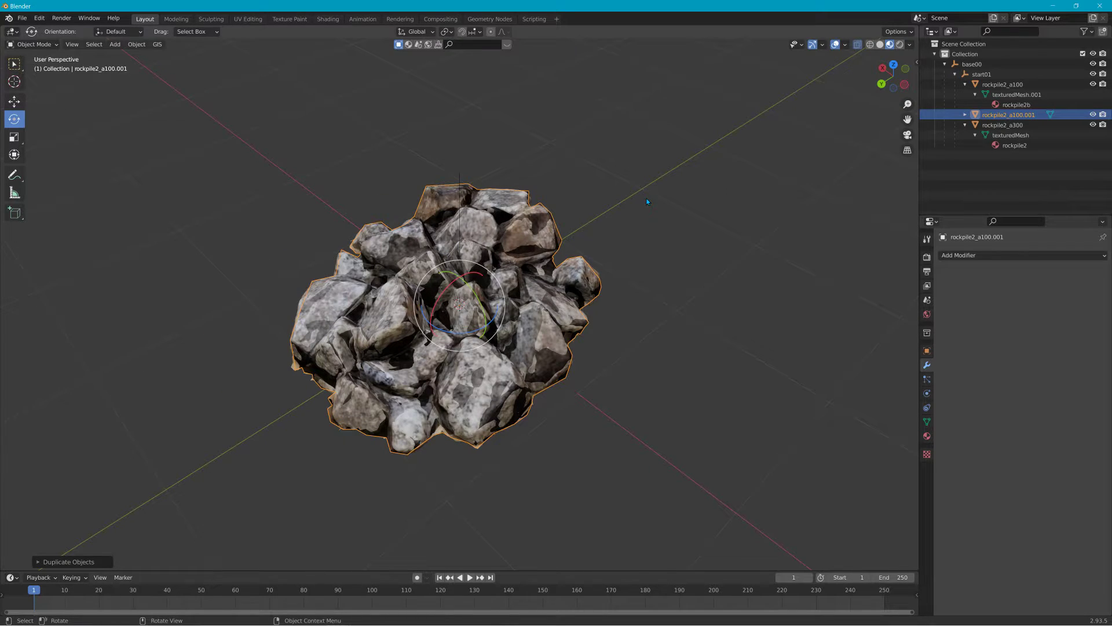
pyautogui.click(1014, 117)
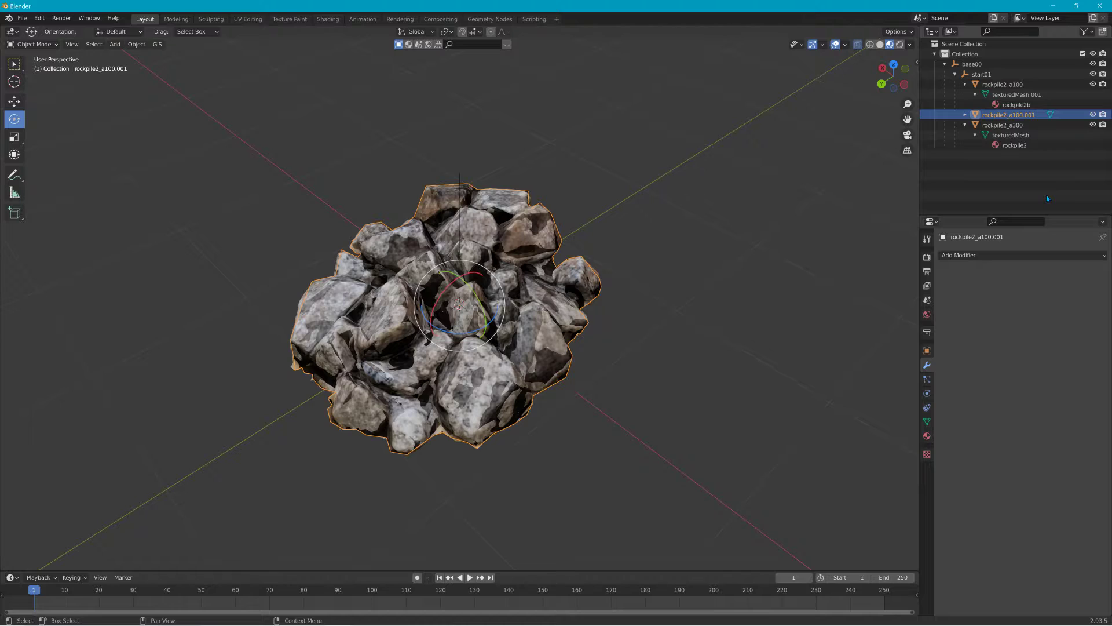
pyautogui.doubleClick(1002, 119)
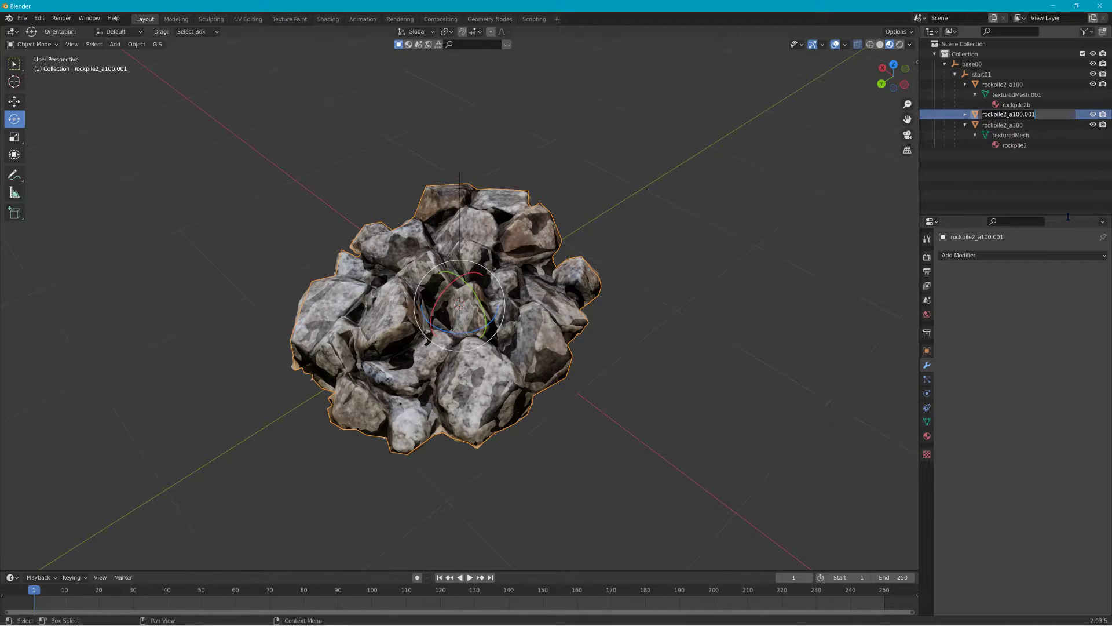
pyautogui.write('Colmesh-1')
pyautogui.press('Return')
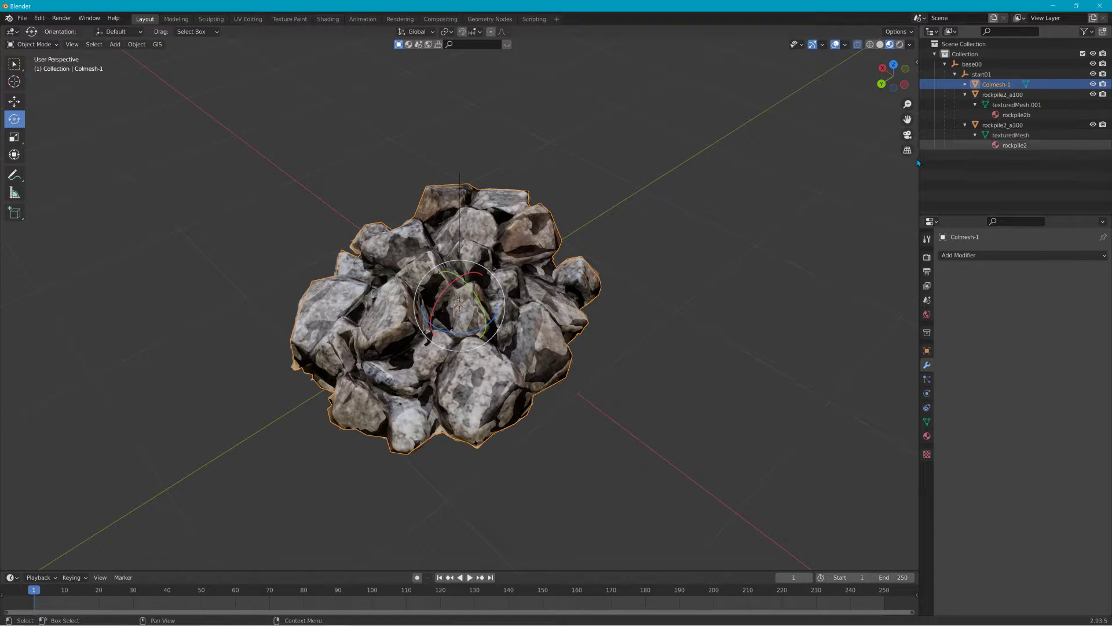
# Step: Check the material names assigned to rockpile2_a100 and rockpile2_a300
pyautogui.rightClick(659, 235)
pyautogui.moveTo(658, 181); pyautogui.dragTo(612, 150, button='middle')
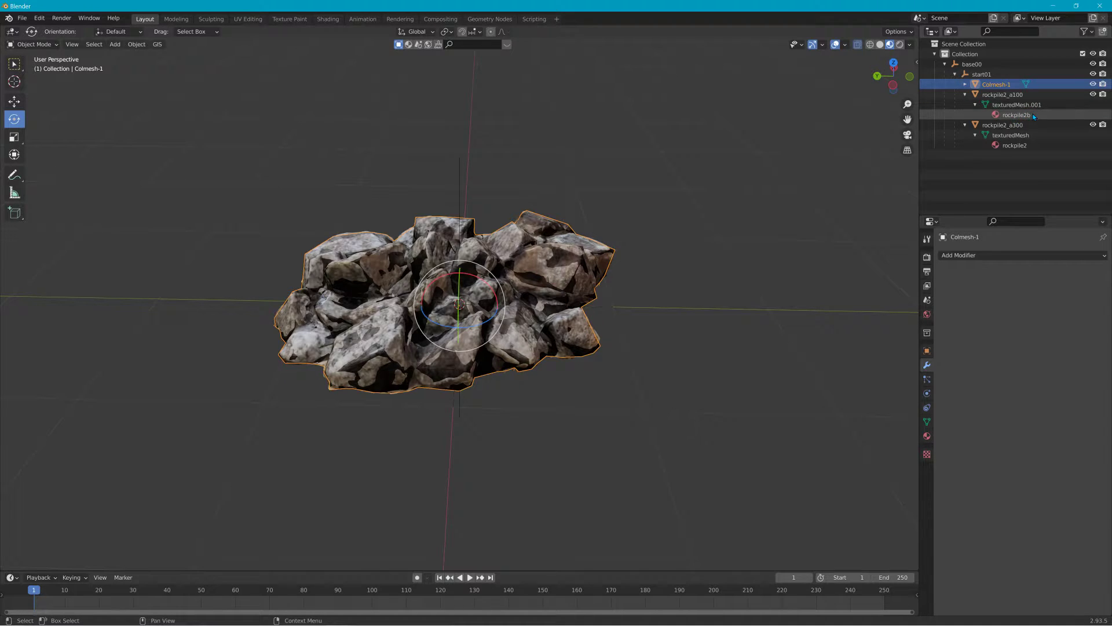
pyautogui.click(1019, 146)
pyautogui.click(1016, 114)
pyautogui.click(1013, 145)
pyautogui.click(1017, 114)
pyautogui.click(1016, 146)
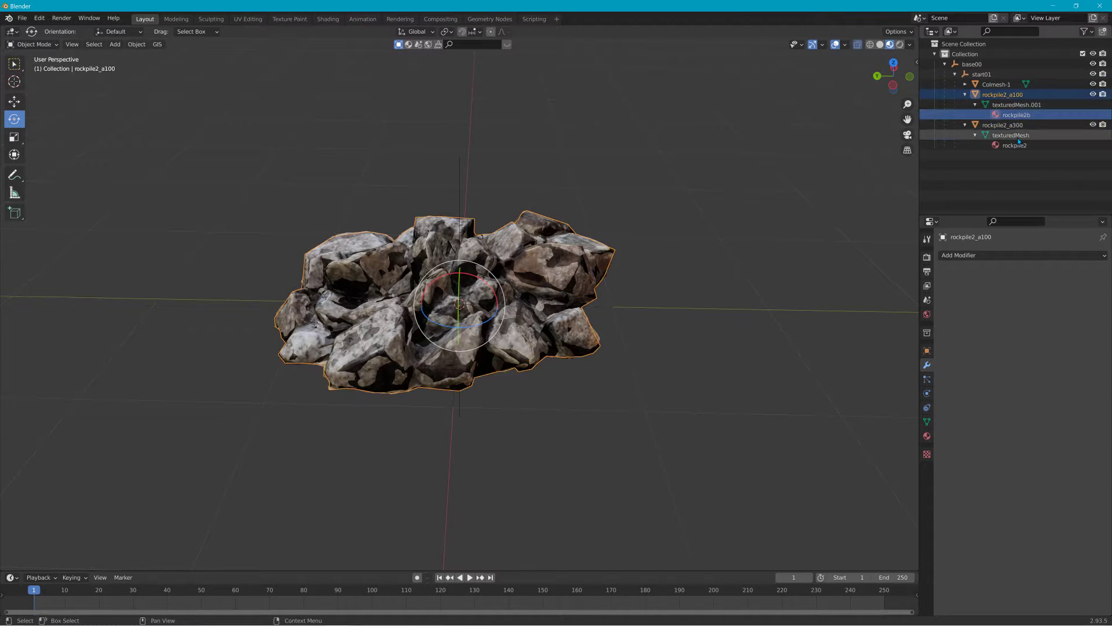
# Step: Start a Collada export with triangulated geometry and modifiers applied using Render settings
pyautogui.click(22, 18)
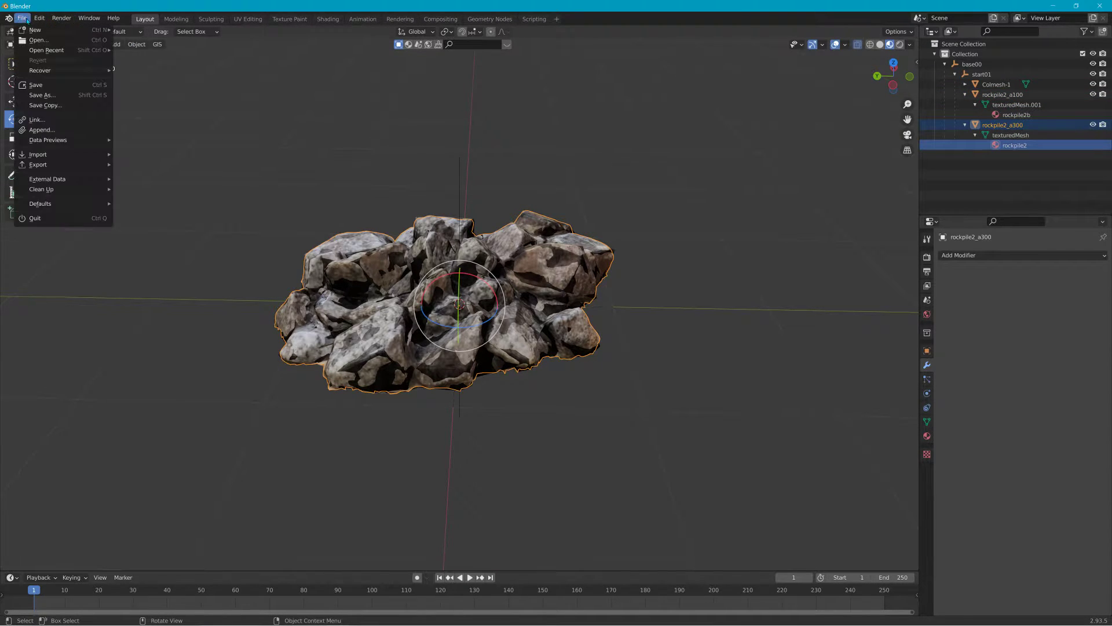
pyautogui.moveTo(62, 166)
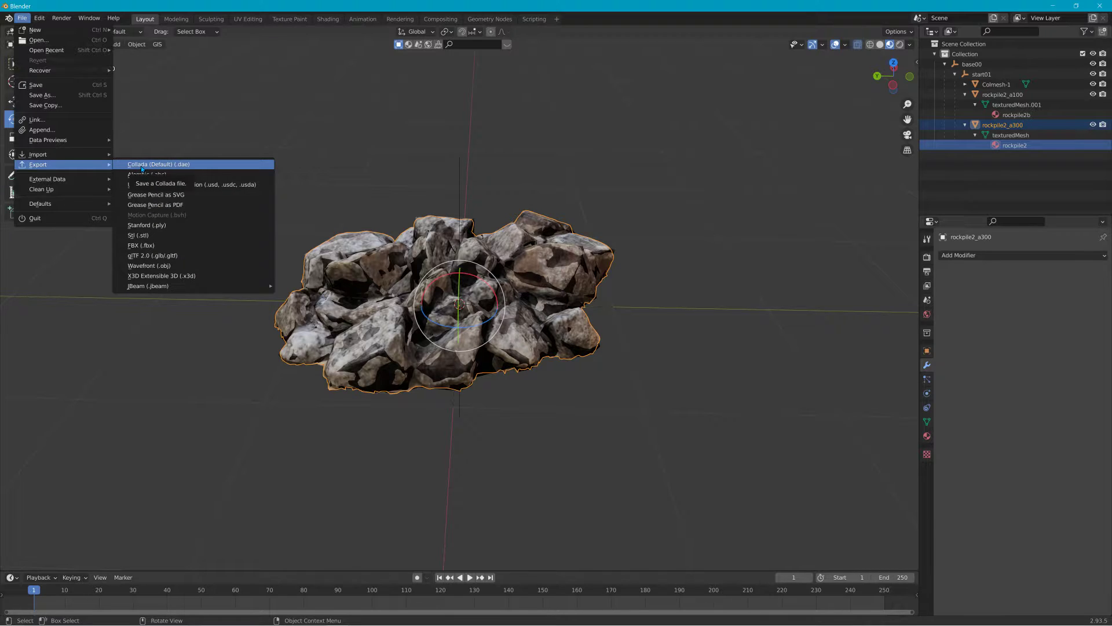
pyautogui.click(184, 165)
pyautogui.click(751, 162)
pyautogui.click(761, 201)
pyautogui.click(789, 201)
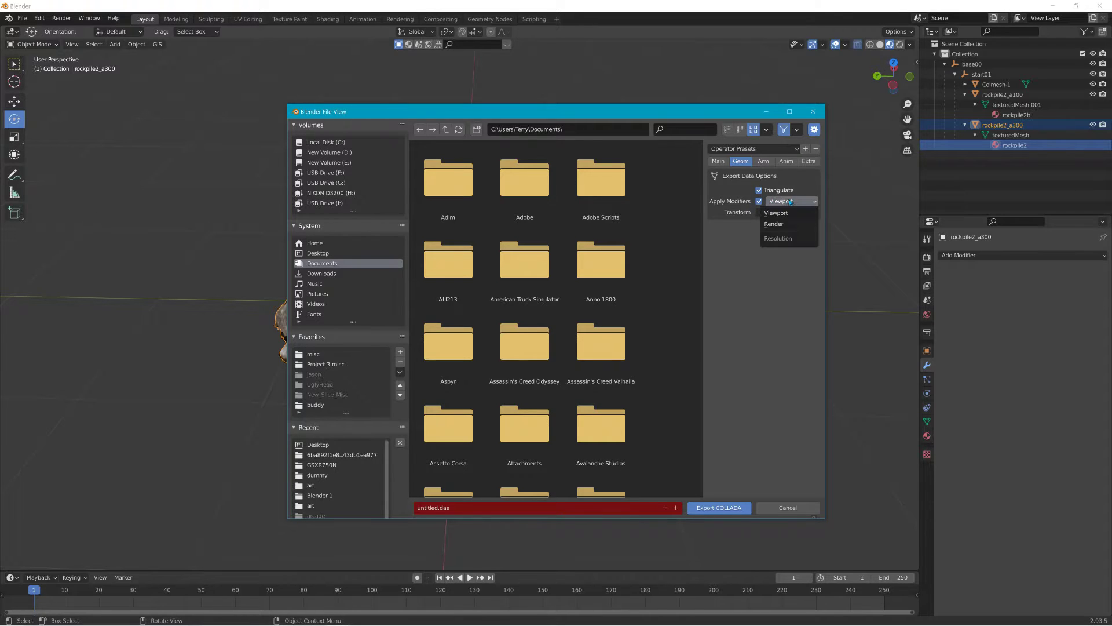
pyautogui.click(779, 224)
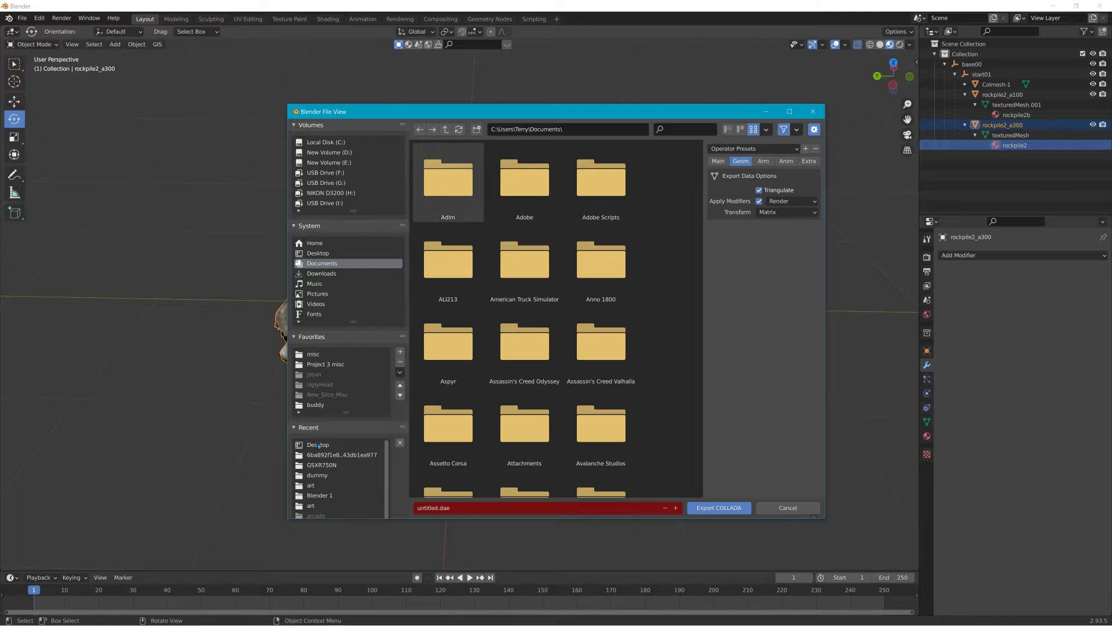
# Step: Export the rock pile hierarchy as rockpile_2.dae into the smallgrid level's art folder
pyautogui.click(311, 485)
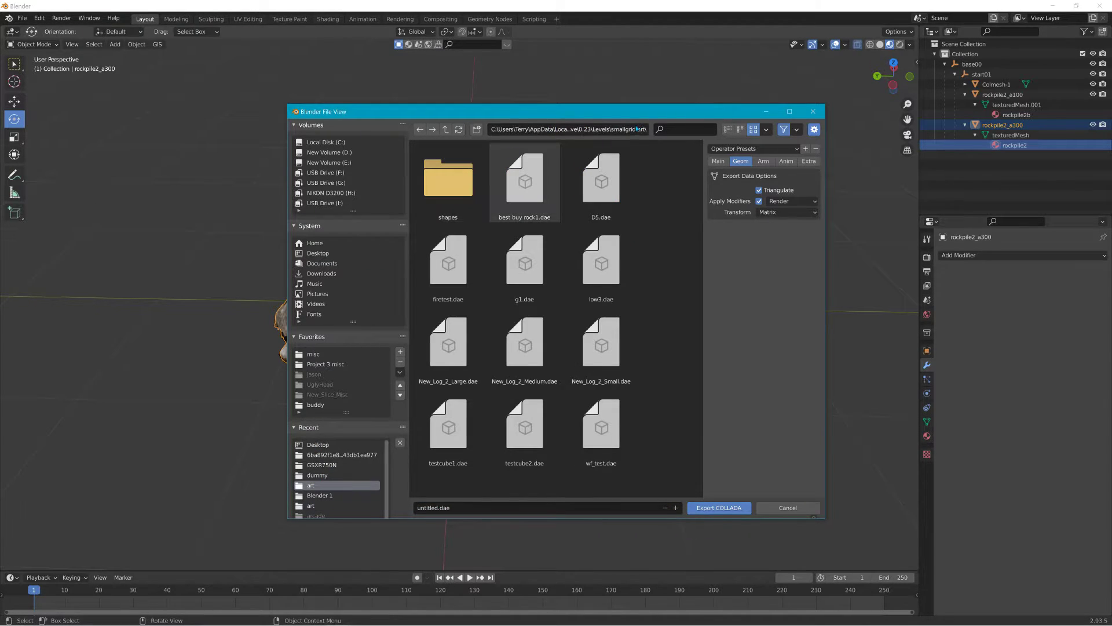
pyautogui.click(613, 132)
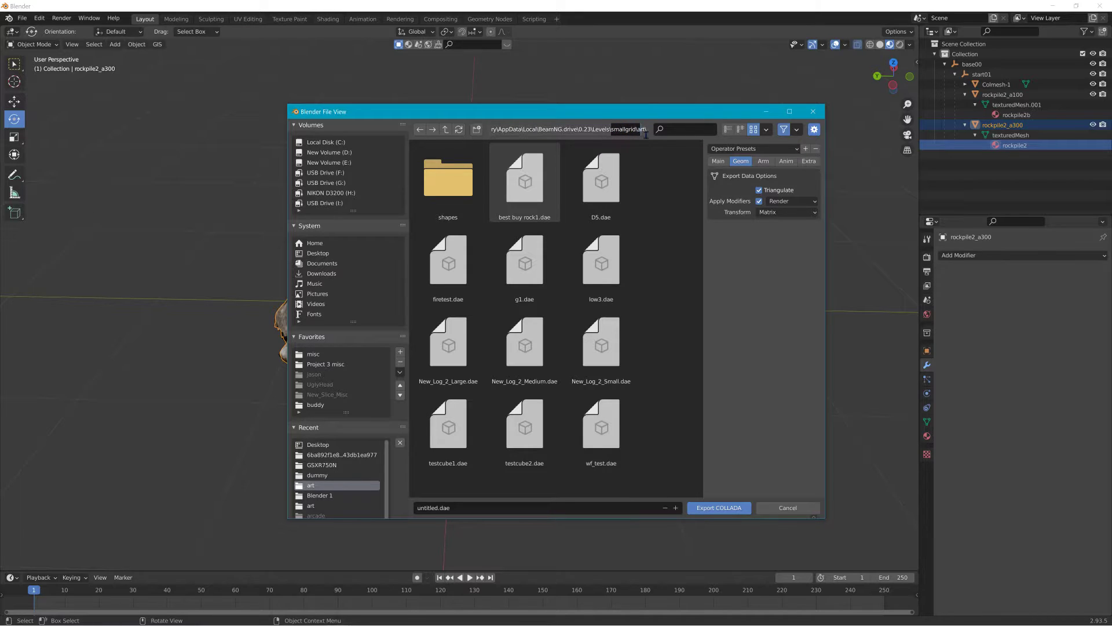
pyautogui.moveTo(621, 135); pyautogui.dragTo(655, 132)
pyautogui.click(446, 130)
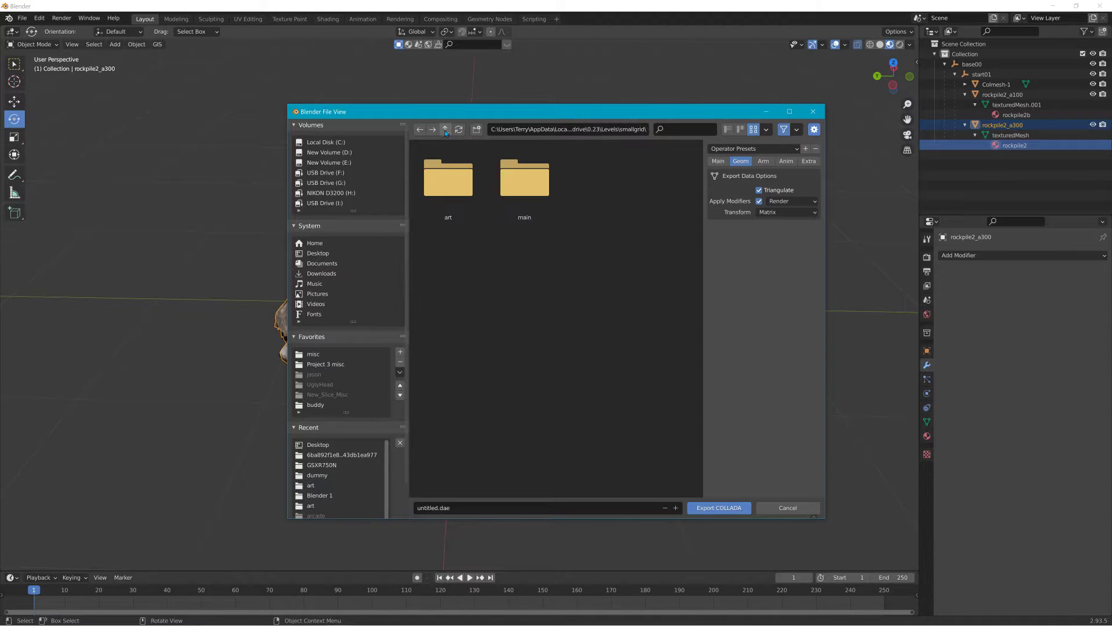
pyautogui.doubleClick(442, 187)
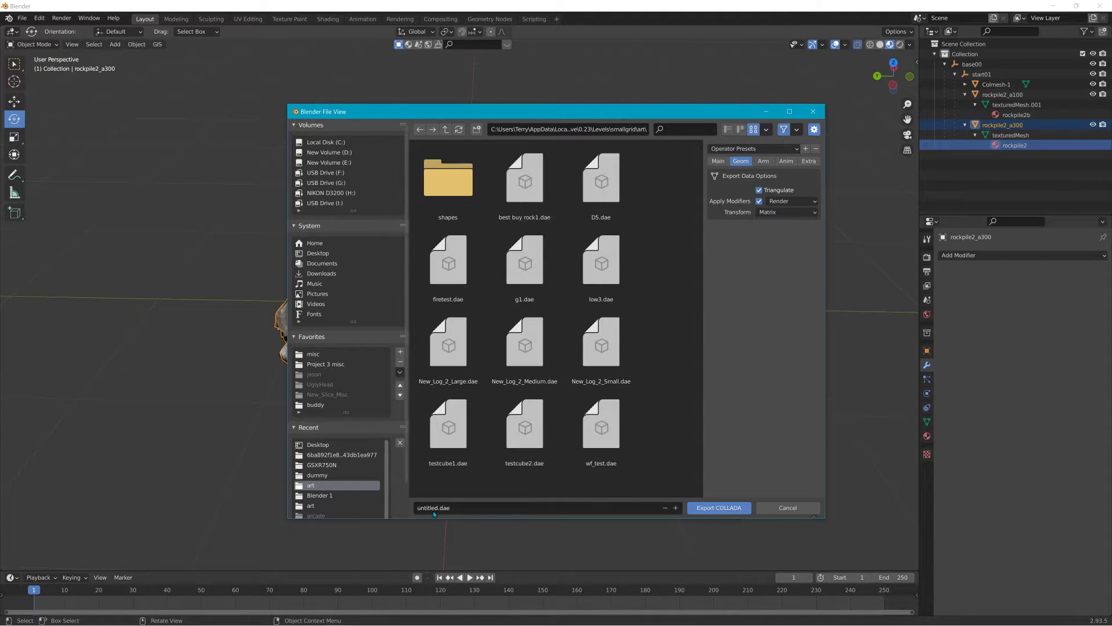
pyautogui.click(482, 509)
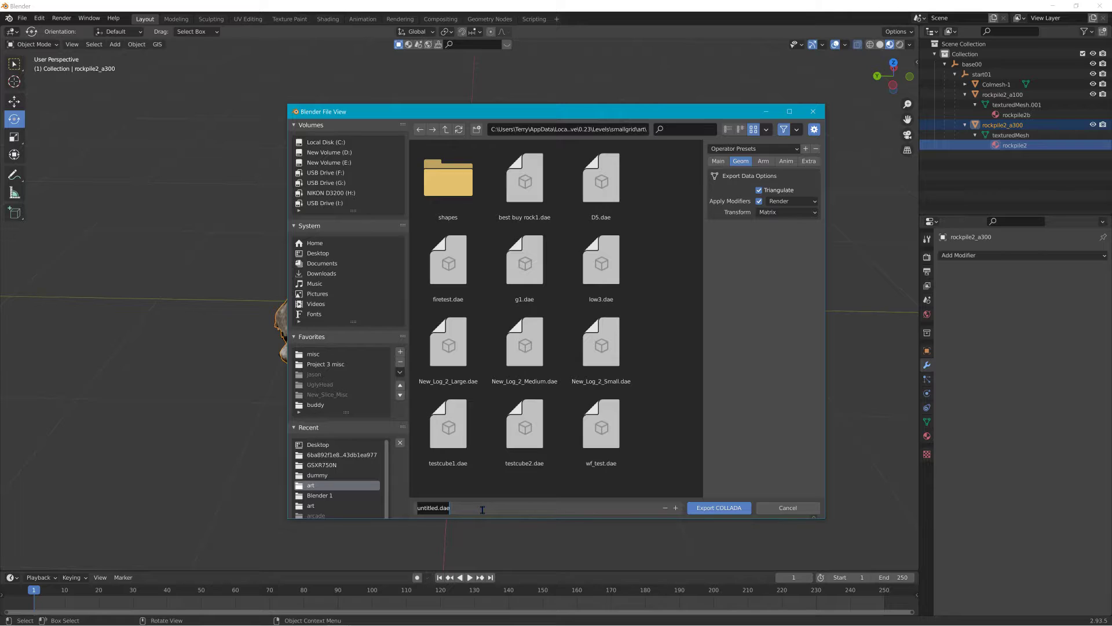
pyautogui.write('rockpile_2')
pyautogui.press('Return')
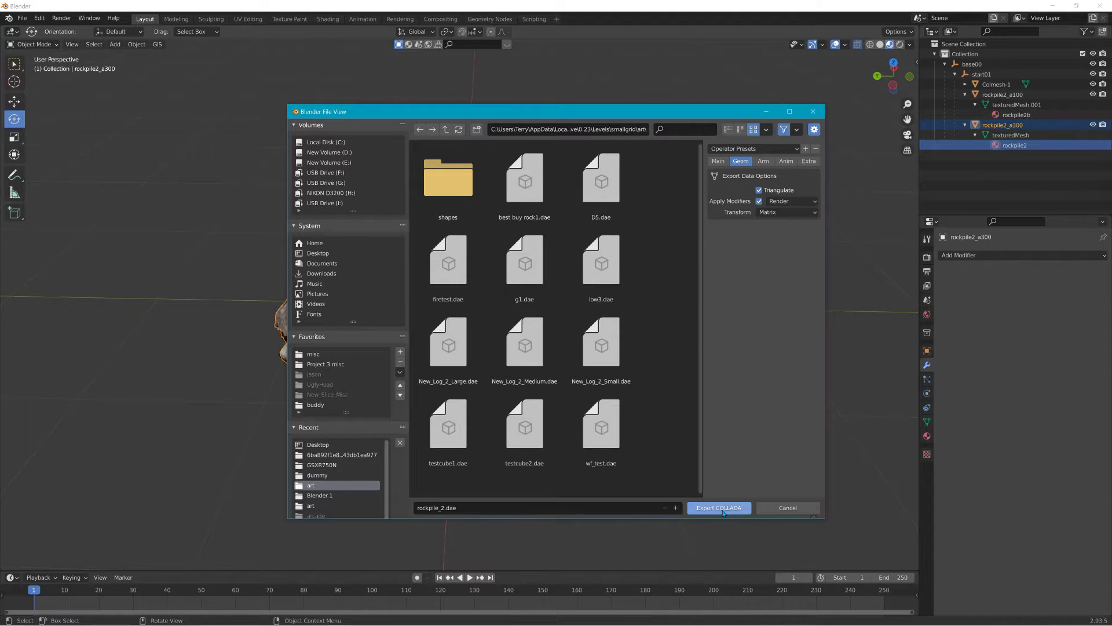
pyautogui.click(721, 508)
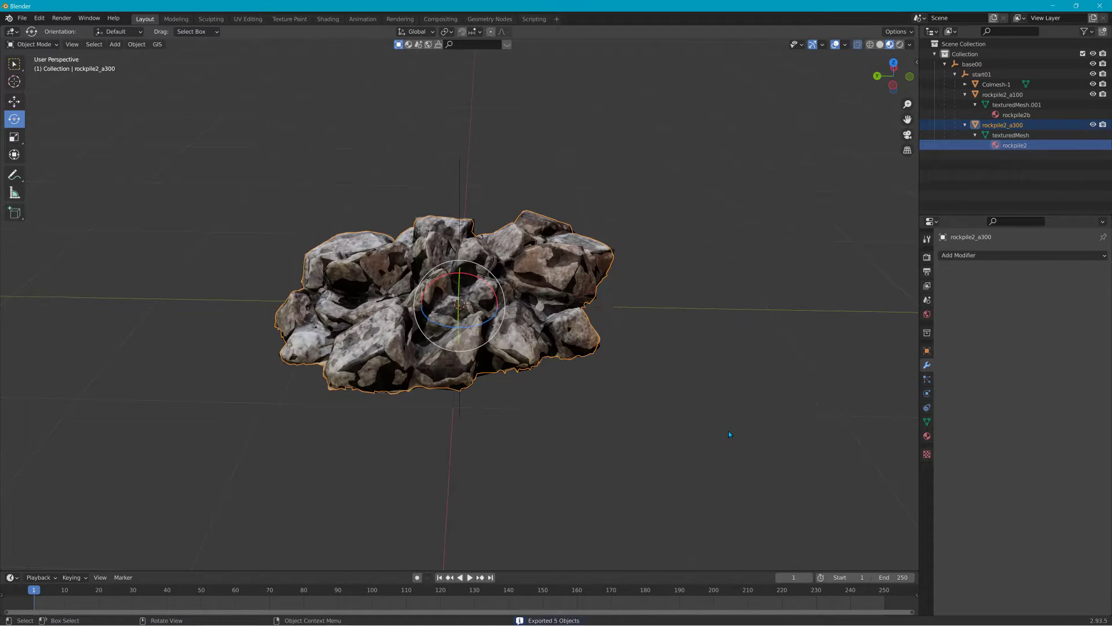
# Step: Minimize Blender and the texture folder window, and launch BeamNG.drive
pyautogui.click(1053, 6)
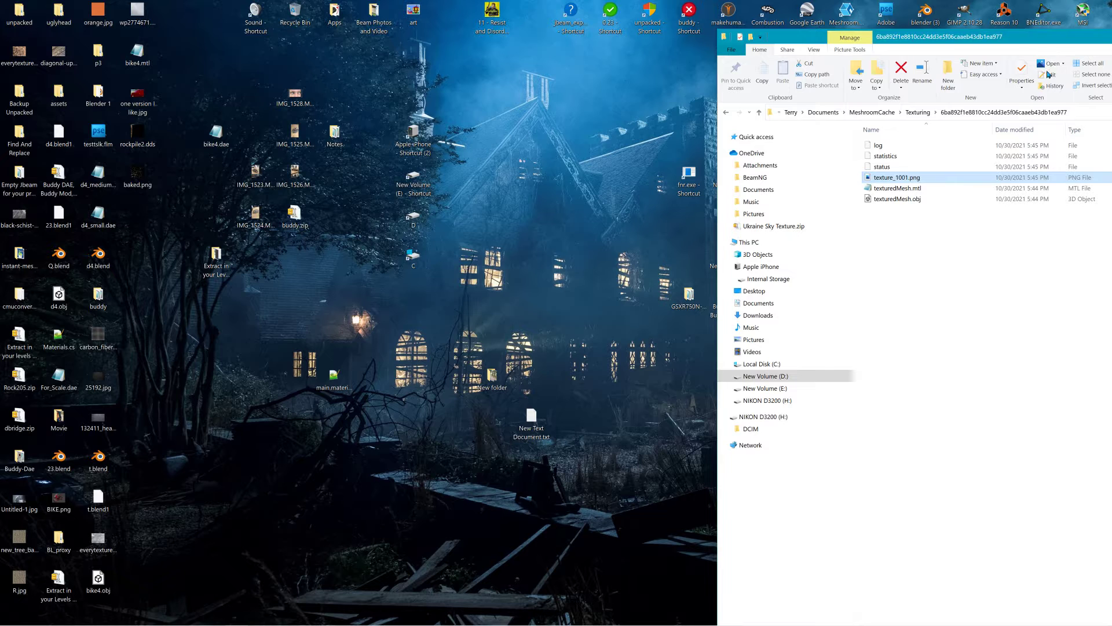
pyautogui.moveTo(1065, 36); pyautogui.dragTo(624, 61)
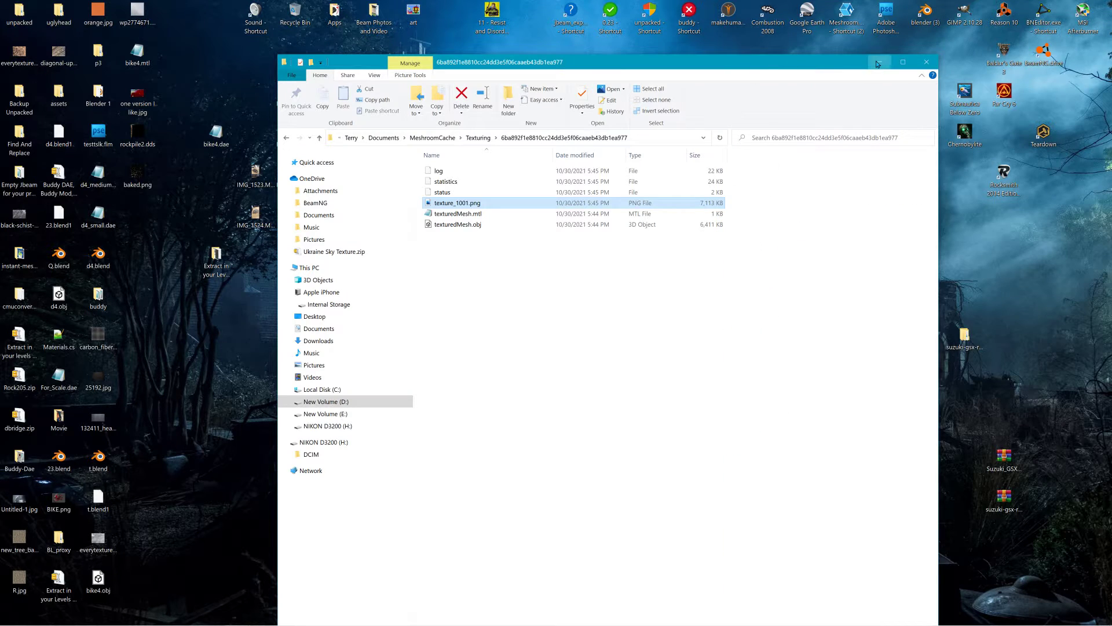
pyautogui.click(879, 61)
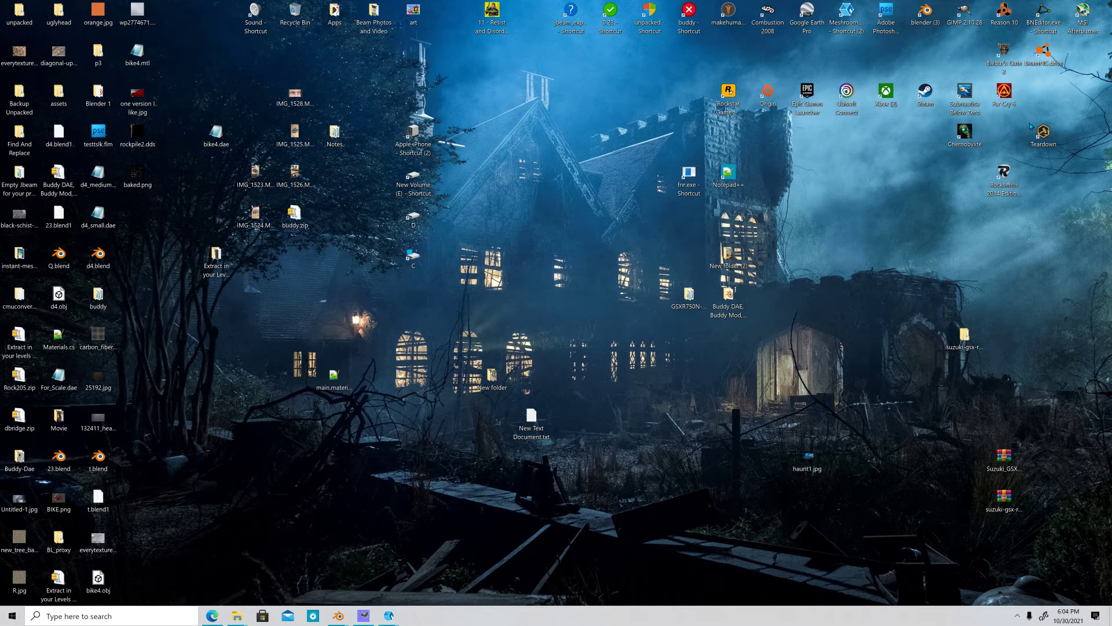
pyautogui.doubleClick(1052, 58)
pyautogui.click(505, 280)
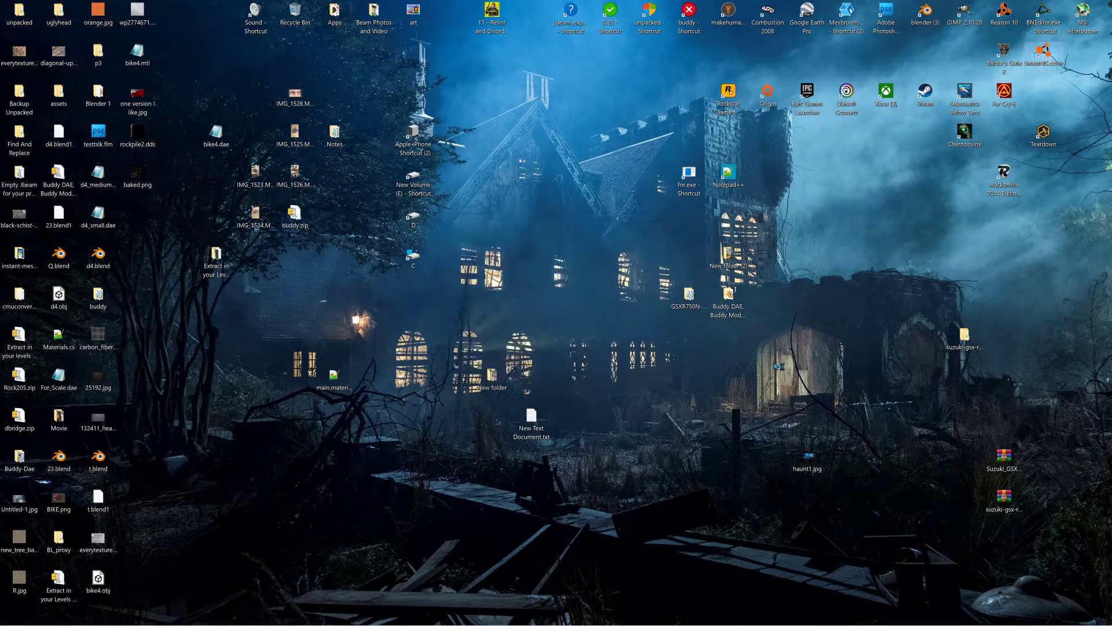
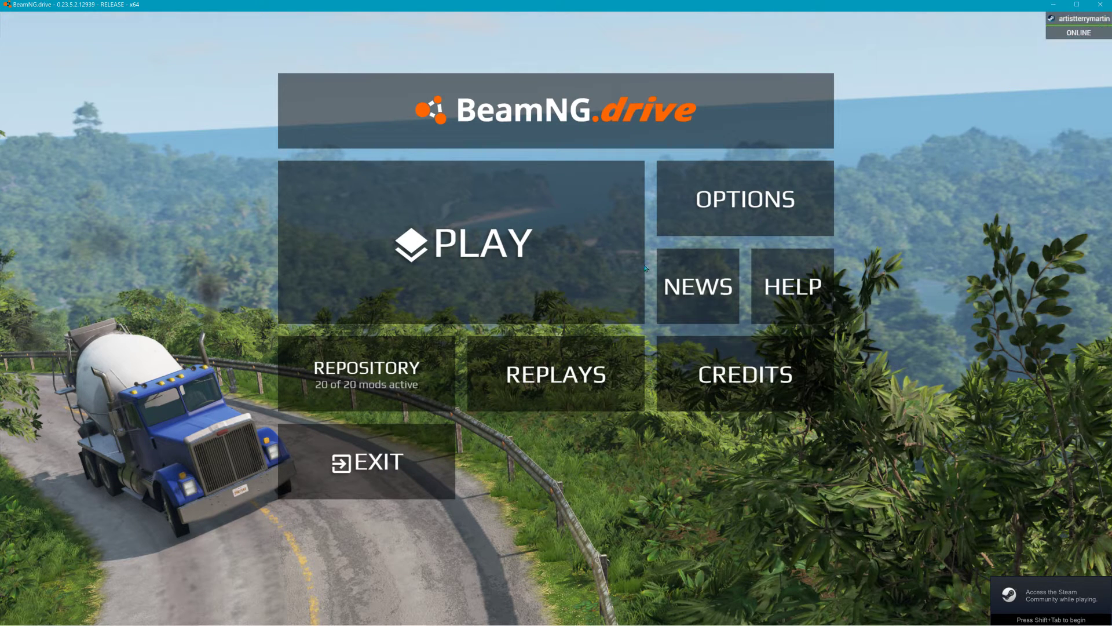
# Step: Load the Grid, Small, Pure map in Freeroam at the default spawn point
pyautogui.click(407, 282)
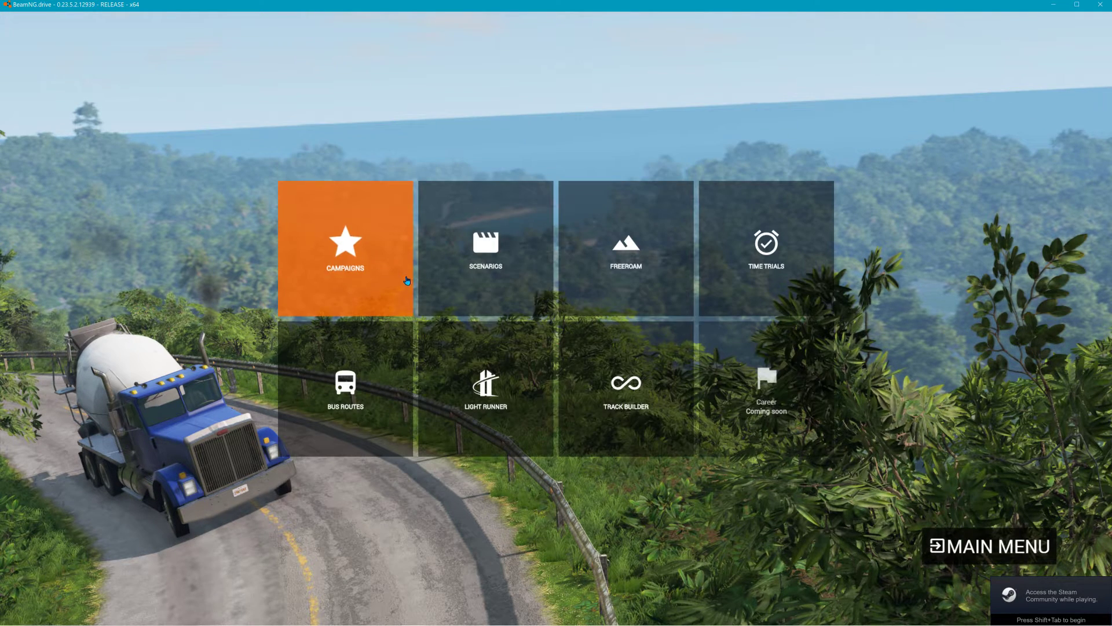
pyautogui.click(583, 266)
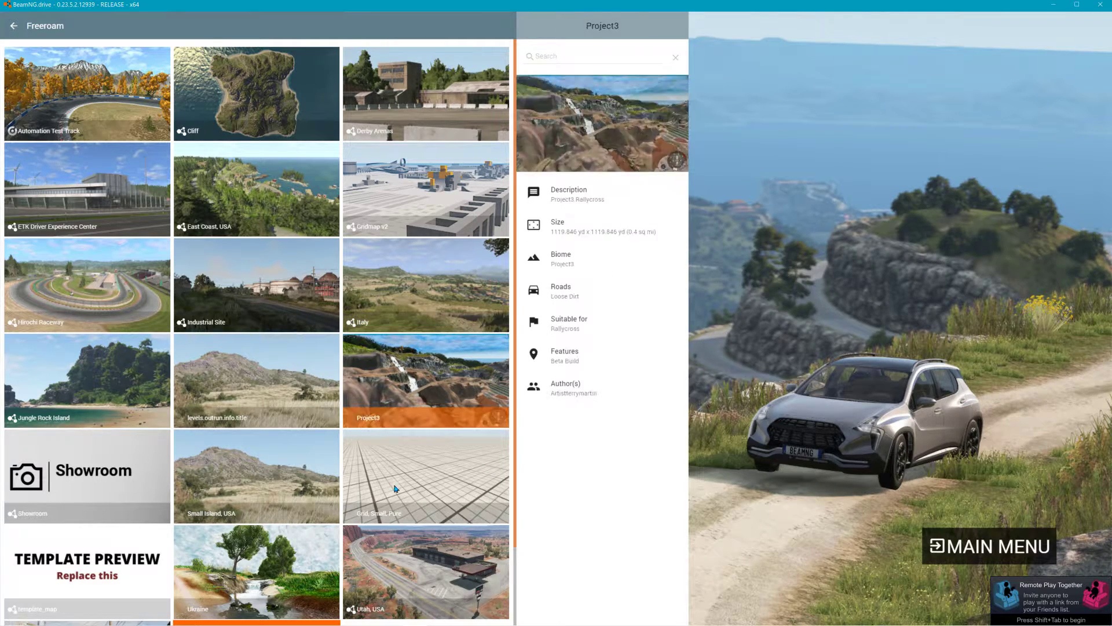
pyautogui.click(417, 478)
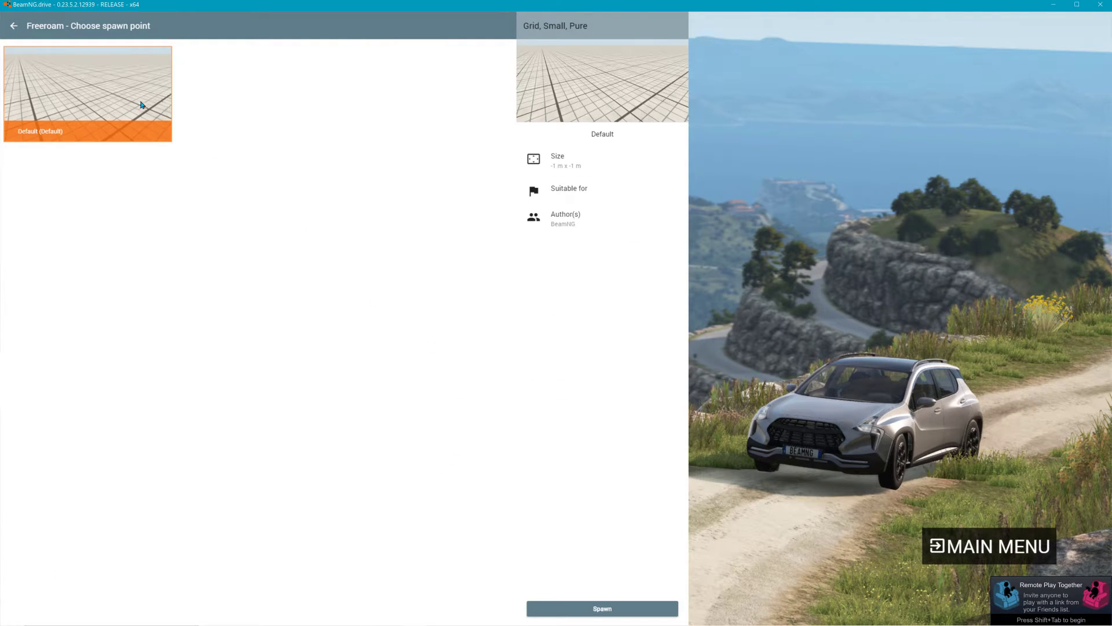
pyautogui.click(598, 607)
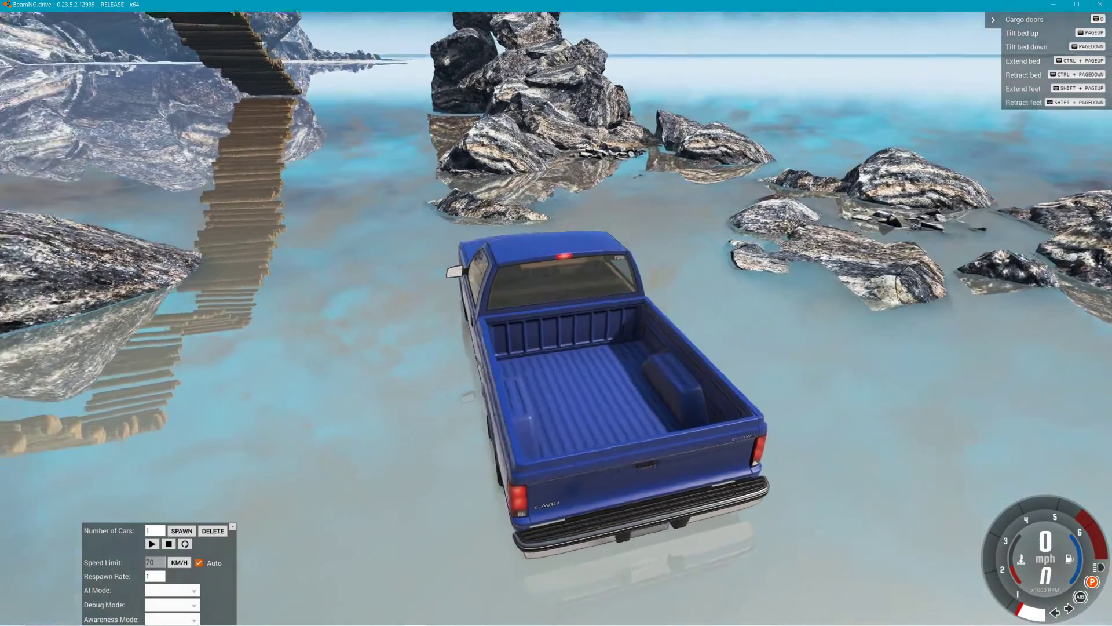
# Step: Switch to the free camera and fly past the existing rocks to a clear stretch of water
pyautogui.moveTo(371, 339); pyautogui.dragTo(692, 357, button='right')
pyautogui.hotkey('shift', 'c')
pyautogui.press('a')
pyautogui.press('s')
pyautogui.press('a')
pyautogui.press('w')
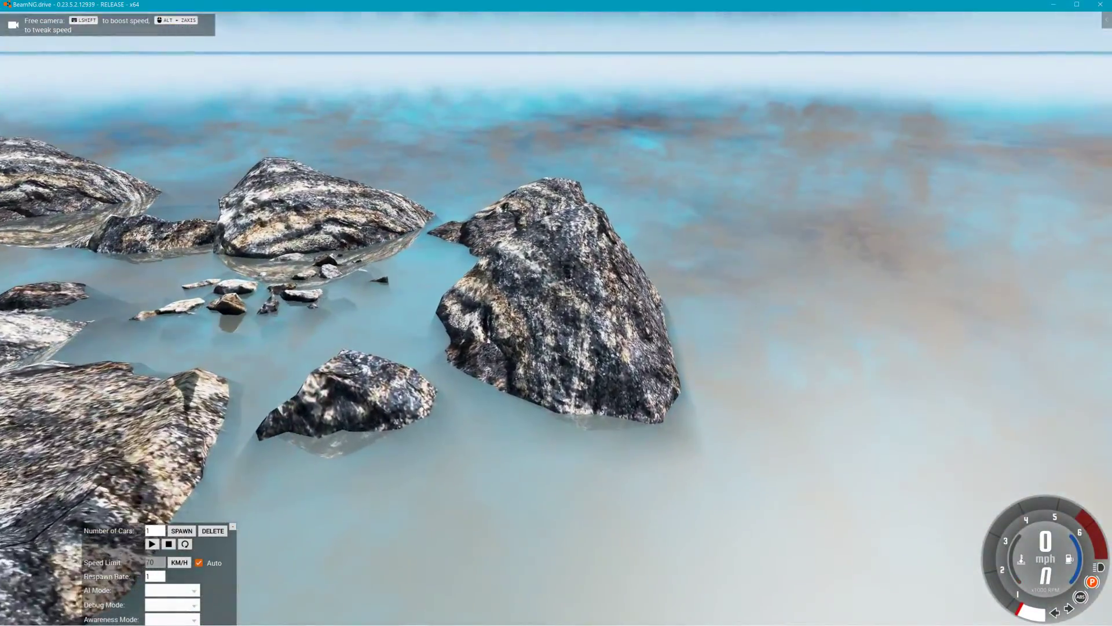
pyautogui.press('s')
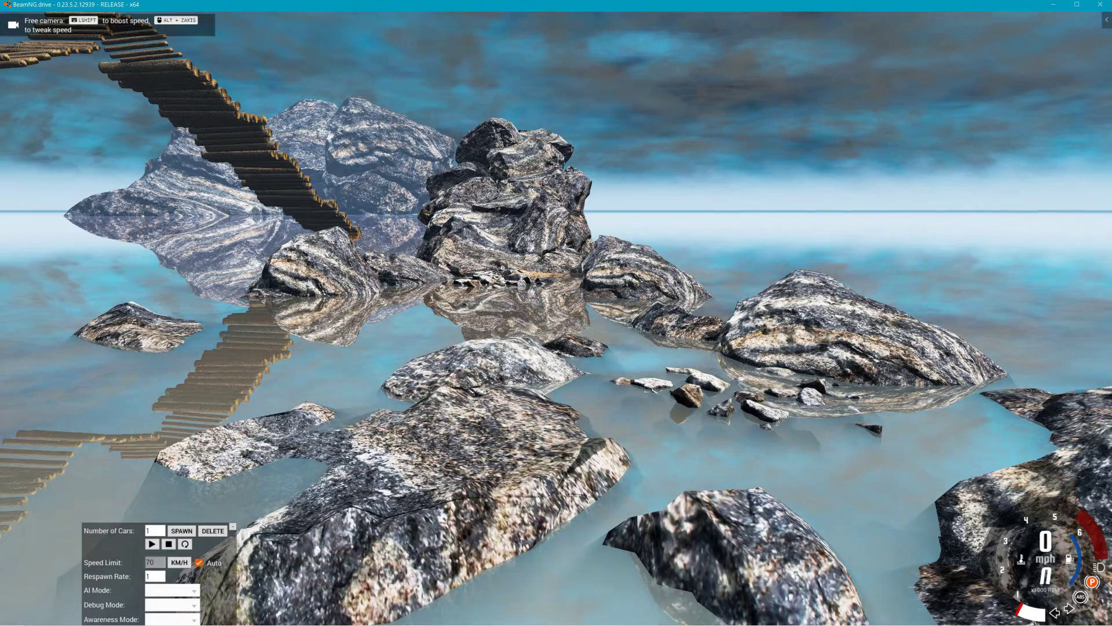
pyautogui.moveTo(692, 357); pyautogui.dragTo(371, 348, button='right')
pyautogui.press('w')
# Step: Open the world editor and create a new material named rockpile2 in /levels/smallgrid/art/main.materials.json
pyautogui.press('F11')
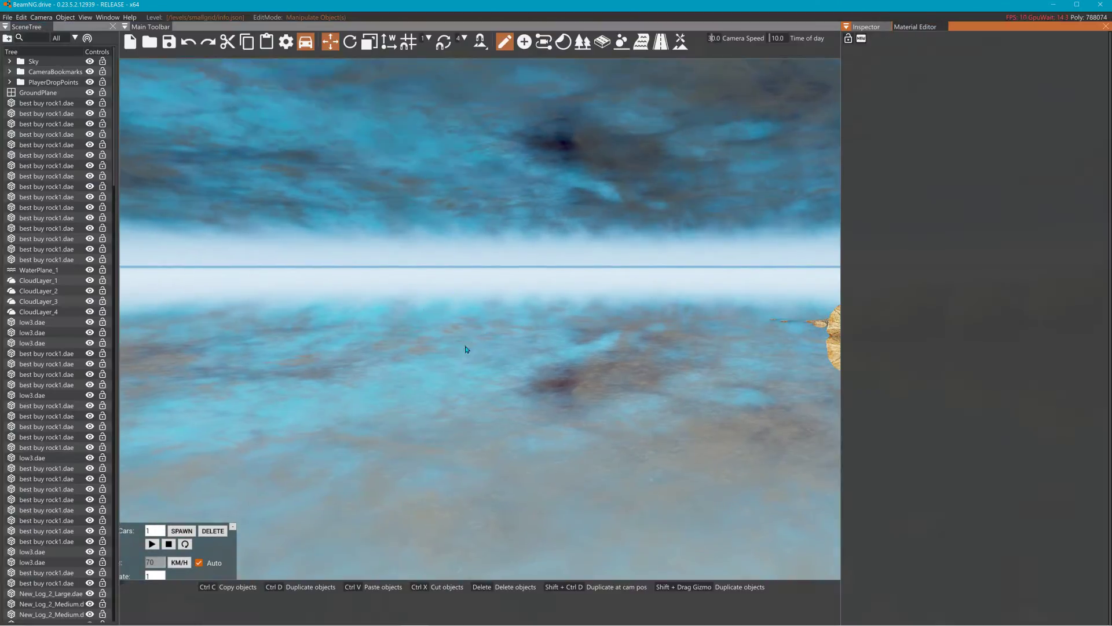
pyautogui.click(915, 26)
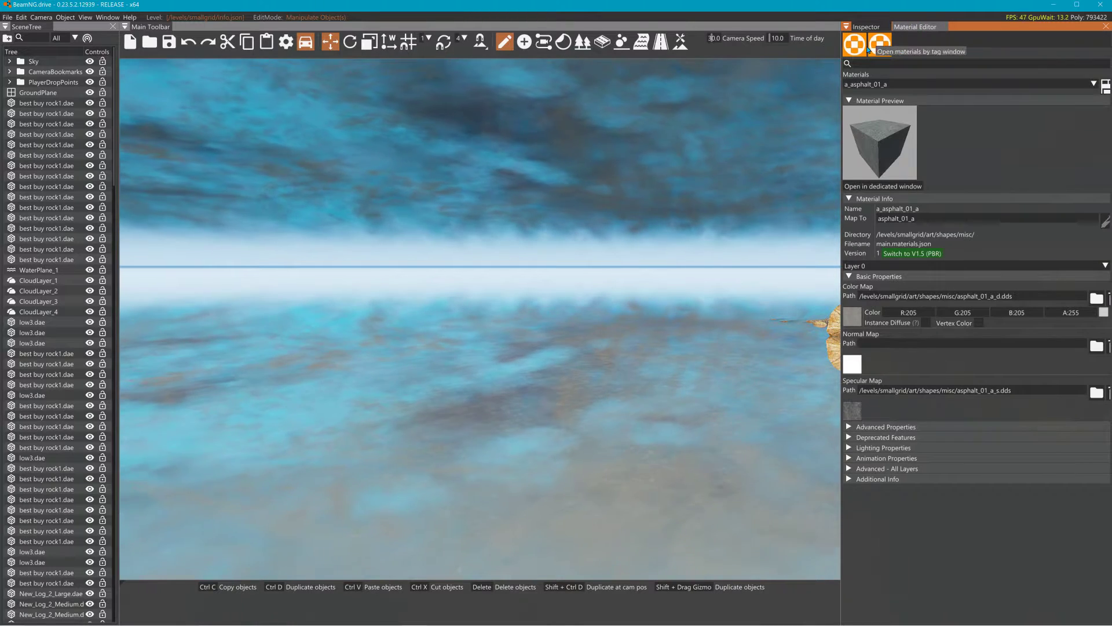
pyautogui.click(855, 44)
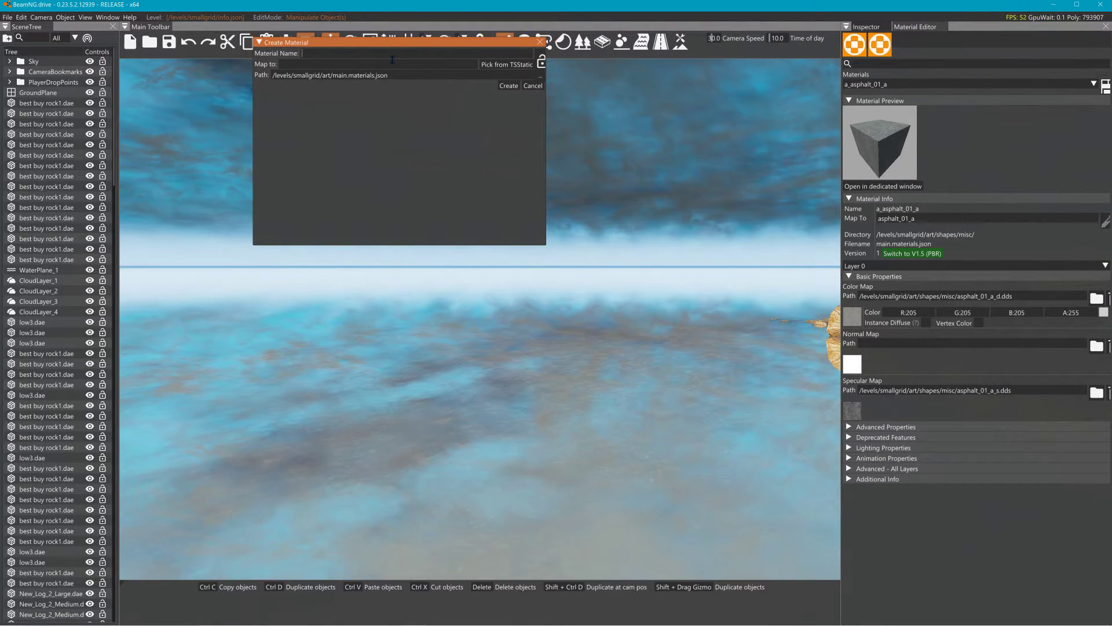
pyautogui.write('rock')
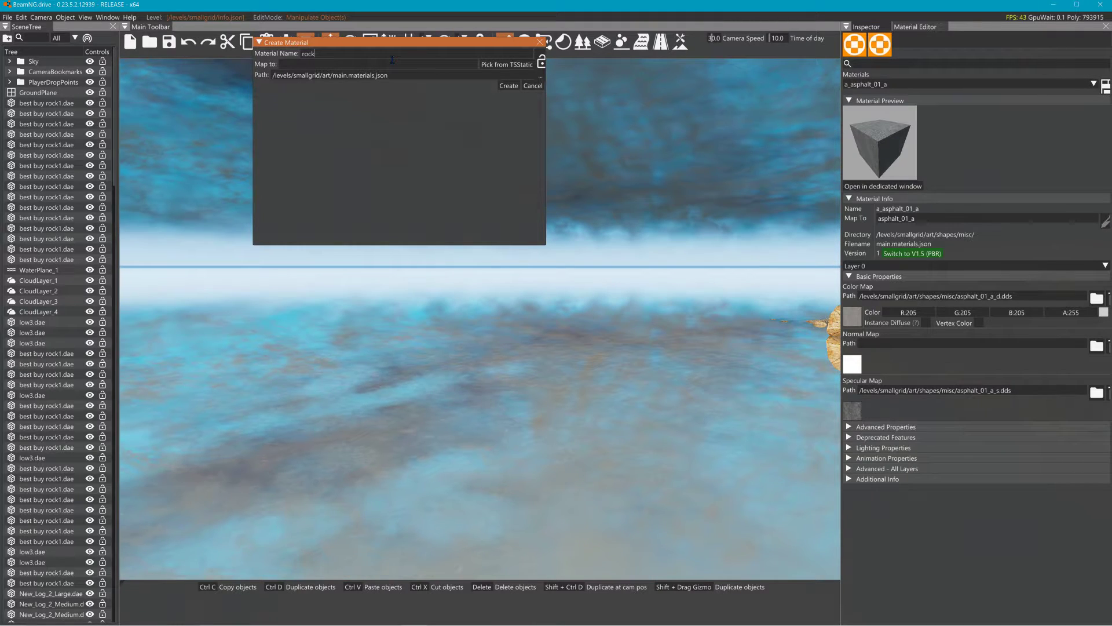
pyautogui.write('pile2')
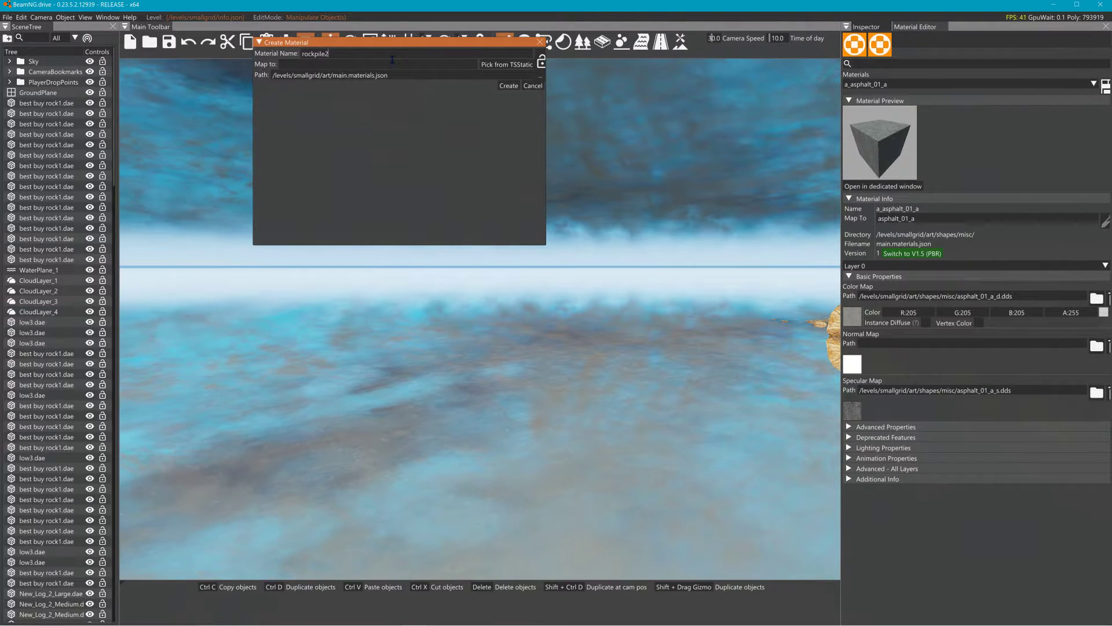
pyautogui.click(511, 88)
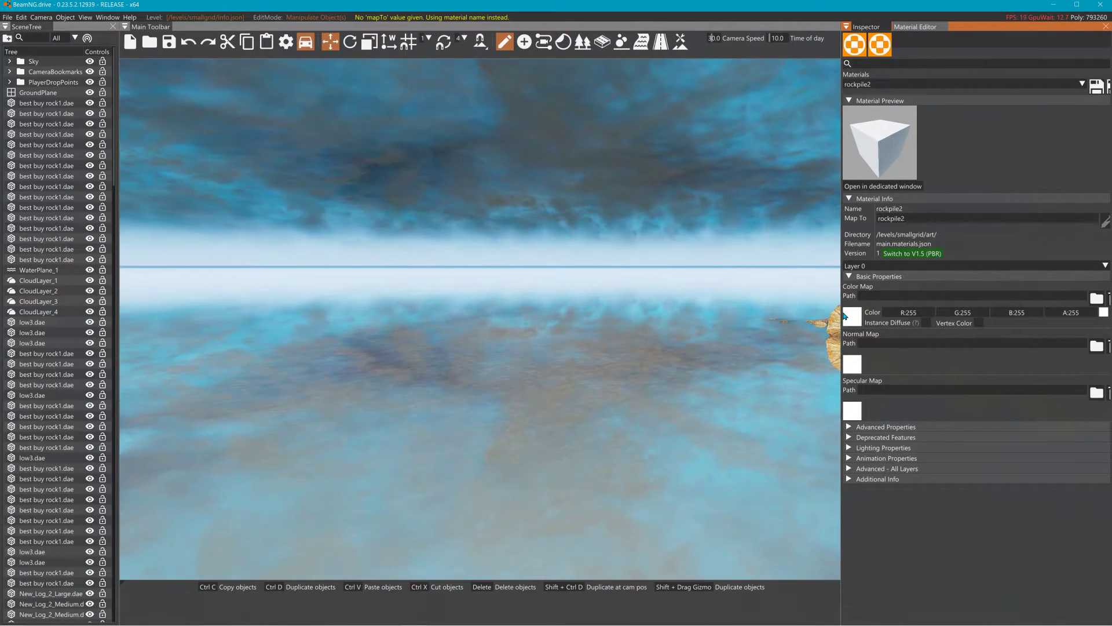
# Step: Browse the /levels/smallgrid/art/ images for the rockpile2 material's color map
pyautogui.click(1096, 297)
pyautogui.doubleClick(653, 212)
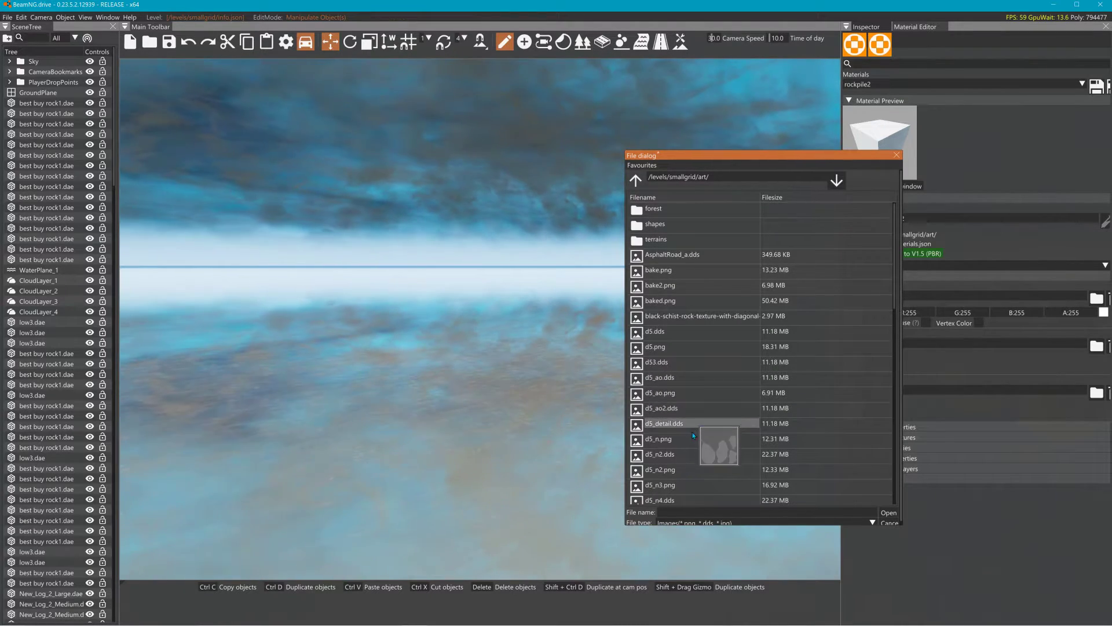
pyautogui.scroll(-10, 694, 405)
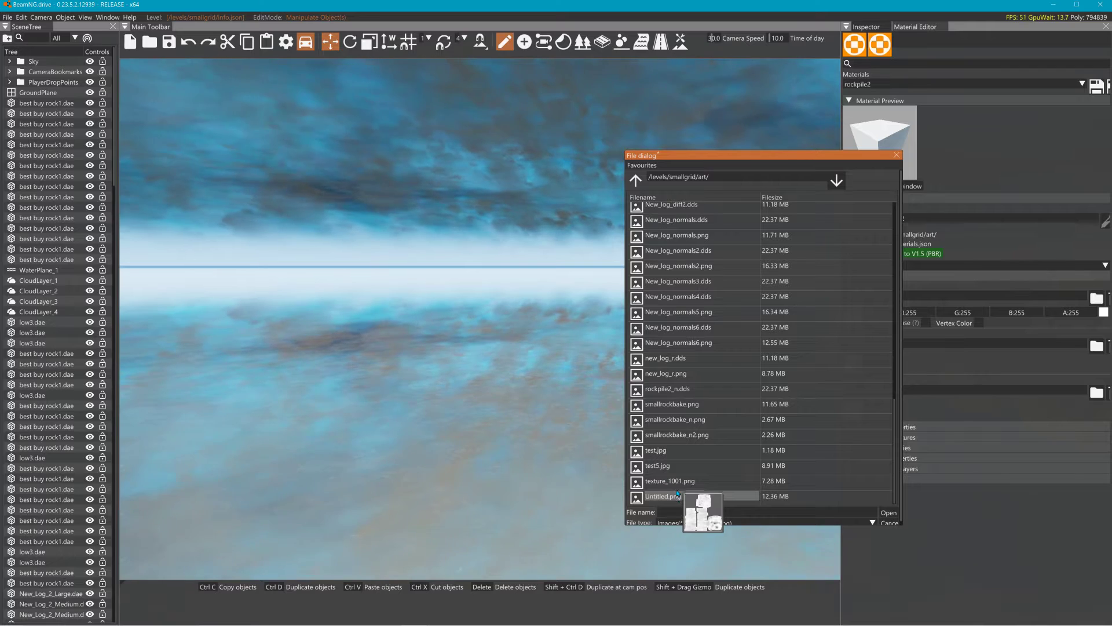
# Step: Switch to Blender and show the base color texture settings of the rockpile2 material on rockpile2_a300
pyautogui.hotkey('alt', 'Tab')
pyautogui.hotkey('alt', 'Tab')
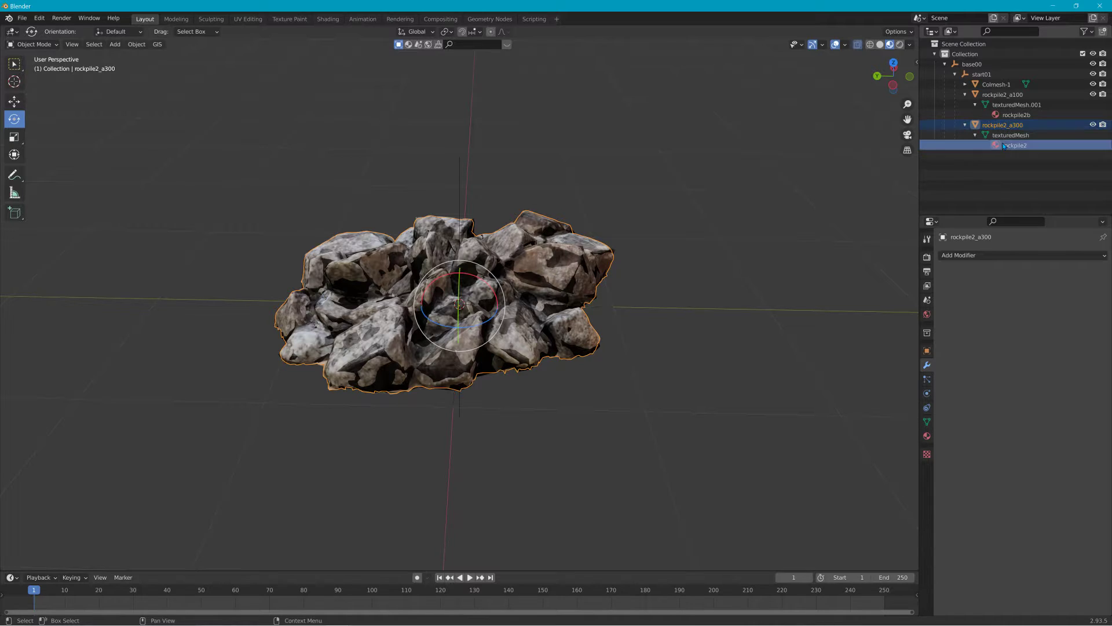
pyautogui.click(926, 441)
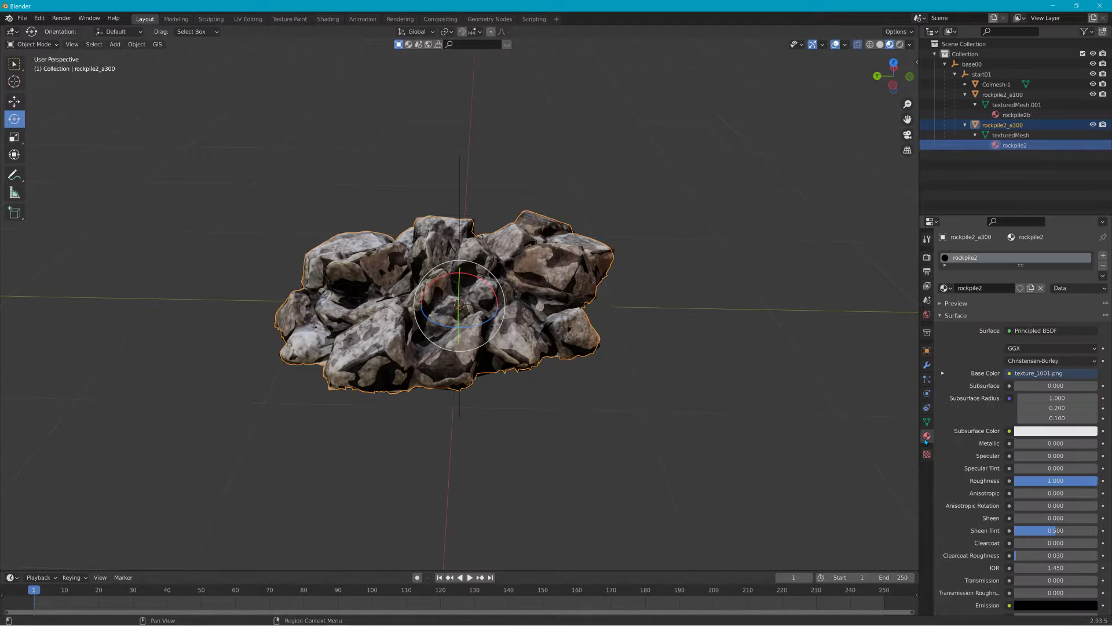
pyautogui.click(942, 373)
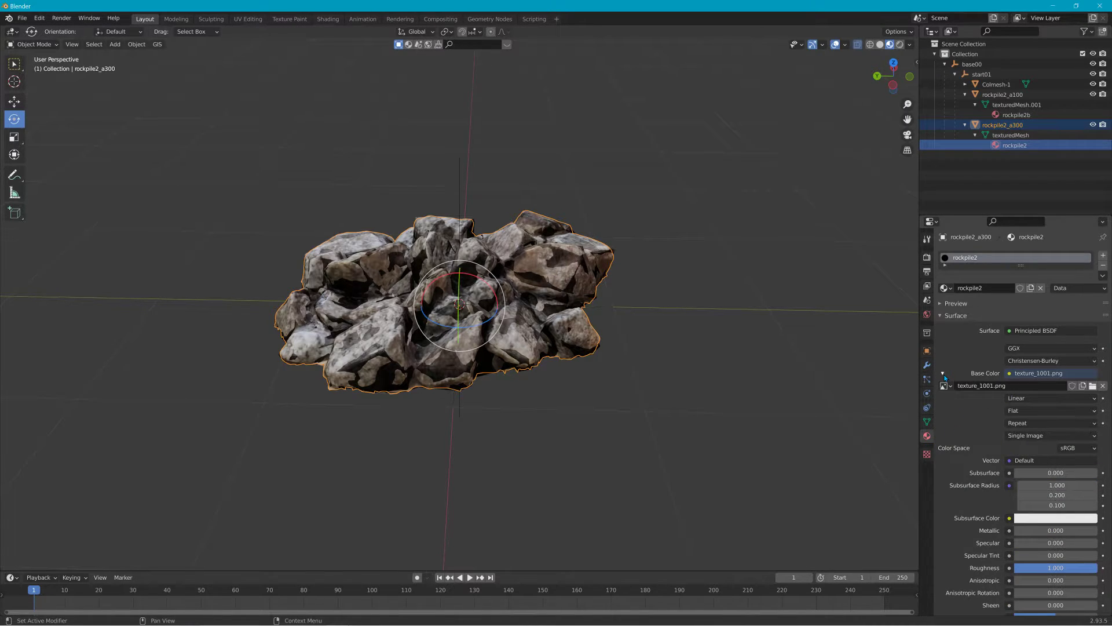
# Step: Replace the rockpile2 material's base color image with rockpile2.dds from the Desktop folder
pyautogui.click(1036, 387)
pyautogui.click(1092, 386)
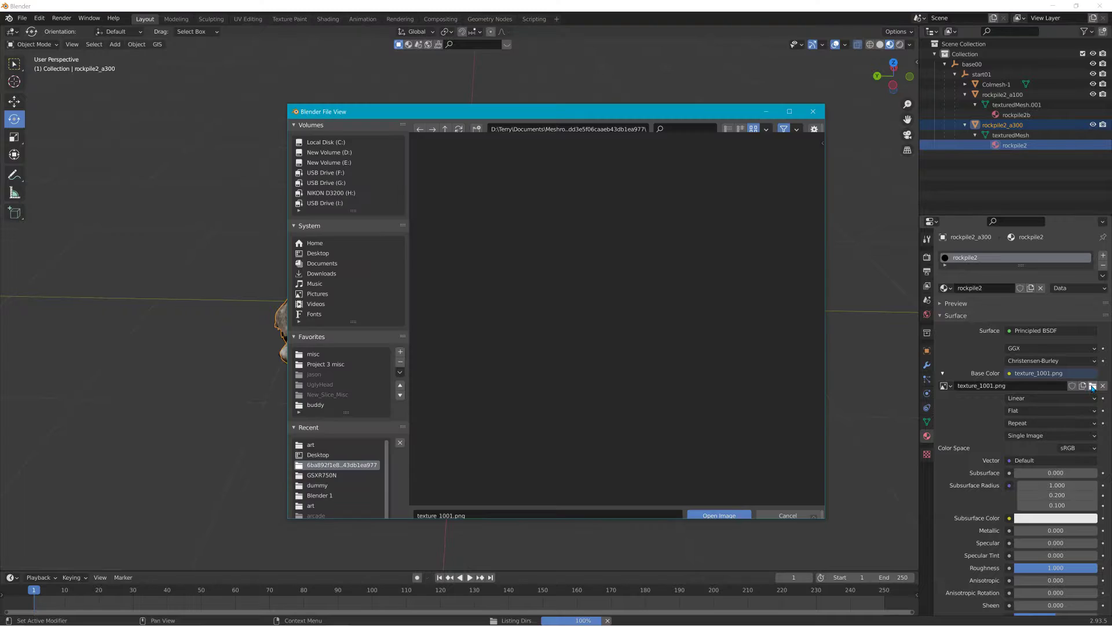
pyautogui.click(323, 254)
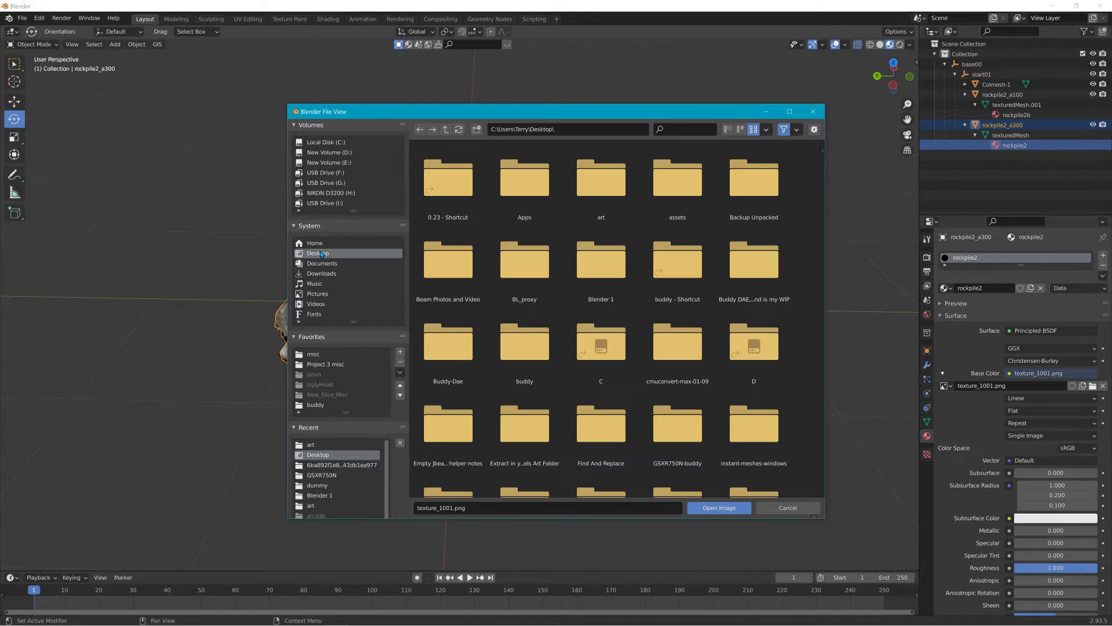
pyautogui.scroll(-3, 562, 358)
pyautogui.scroll(-8, 566, 356)
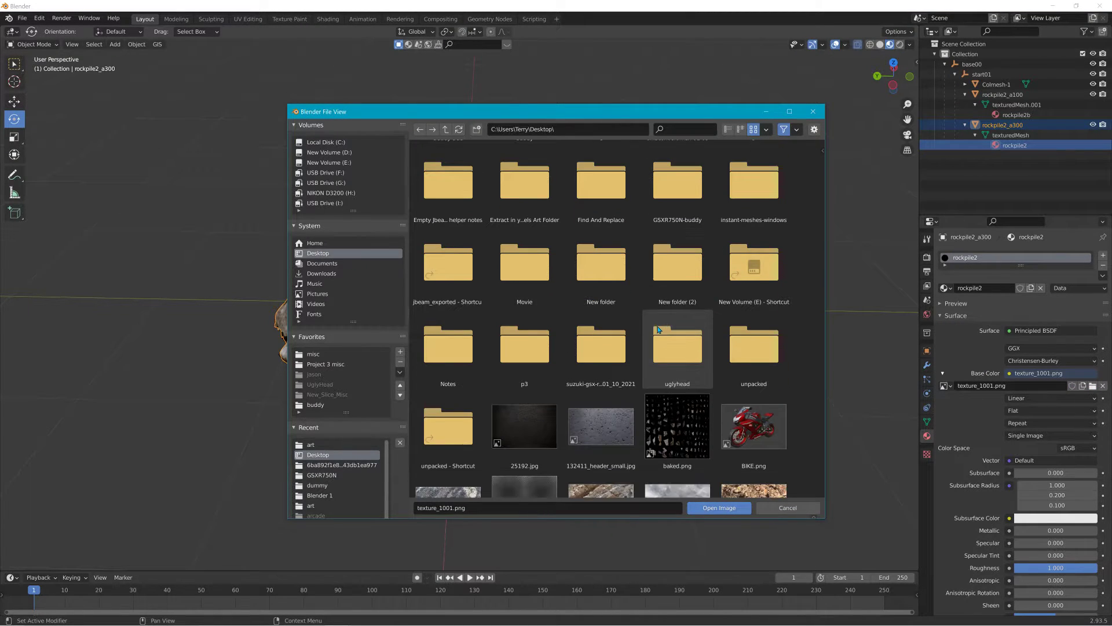
pyautogui.scroll(-7, 680, 359)
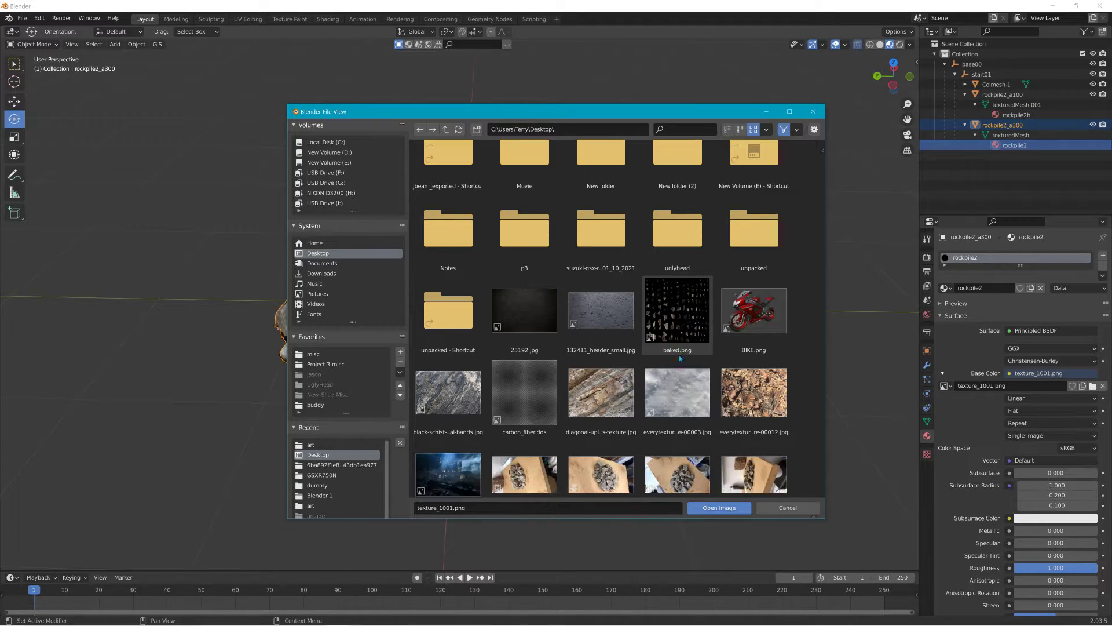
pyautogui.scroll(-1, 681, 358)
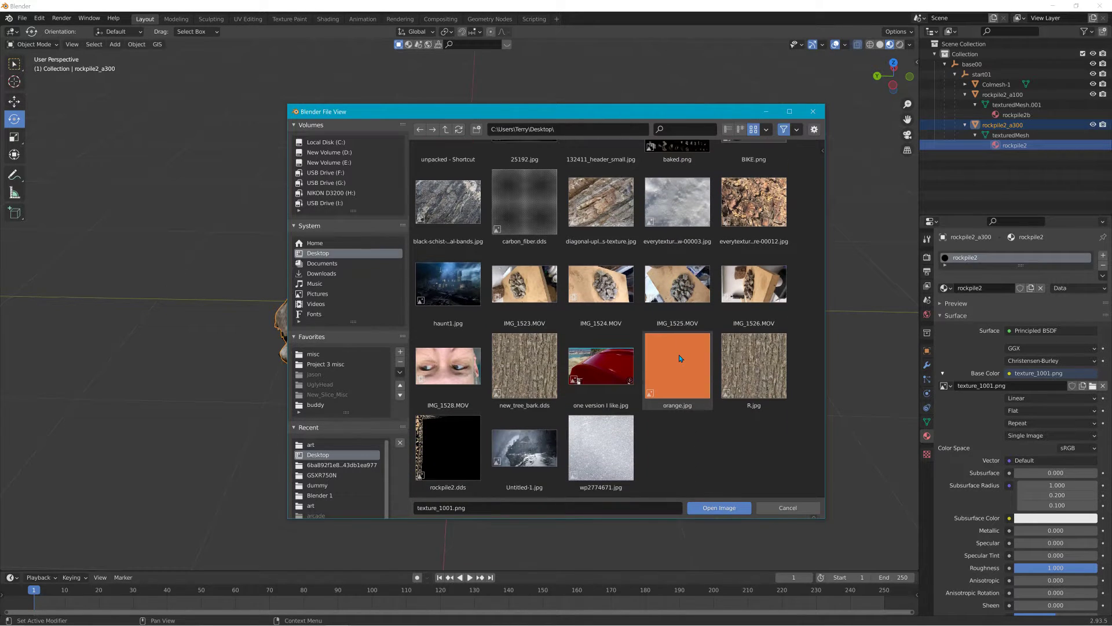
pyautogui.click(463, 458)
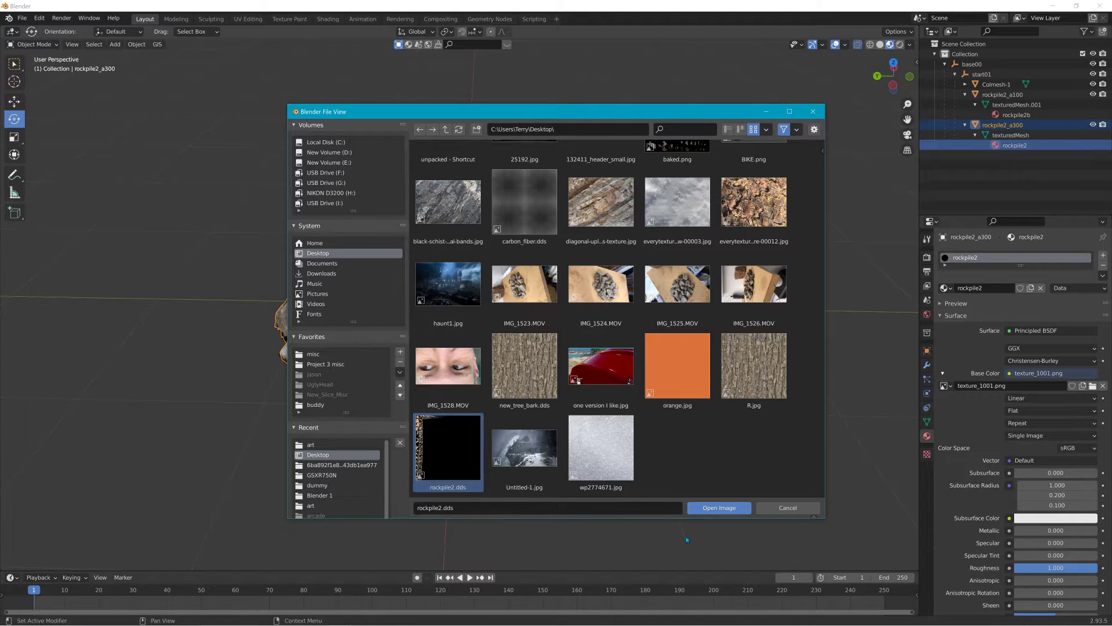
pyautogui.click(729, 508)
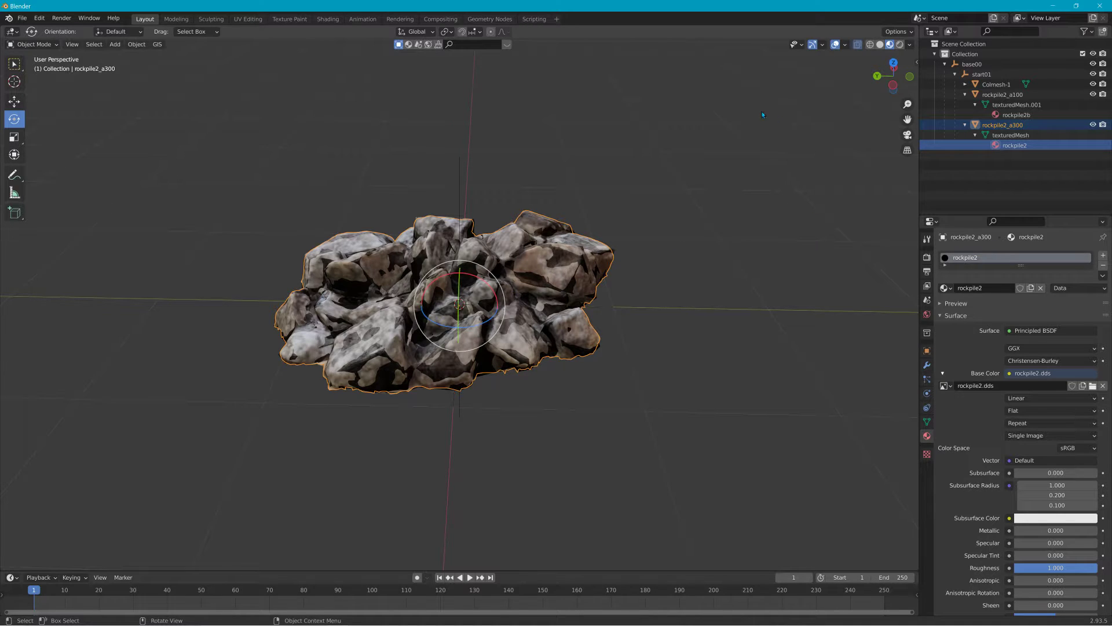
# Step: Export the rock pile as Collada over rockpile_2.dae in the smallgrid level's art folder
pyautogui.click(22, 18)
pyautogui.moveTo(55, 164)
pyautogui.click(149, 164)
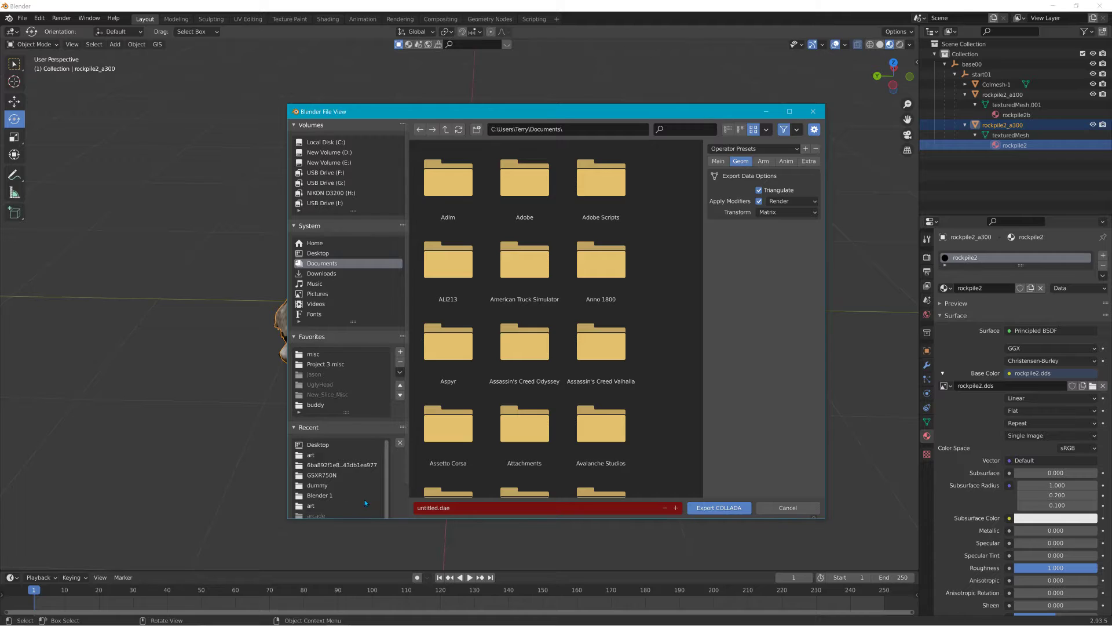
pyautogui.click(313, 455)
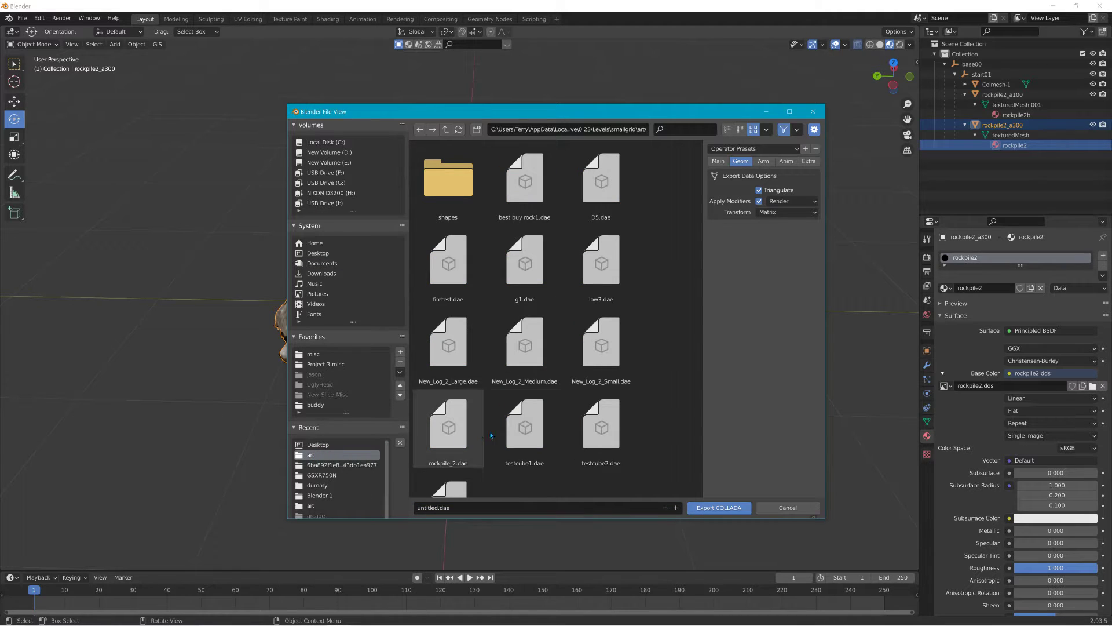
pyautogui.click(449, 426)
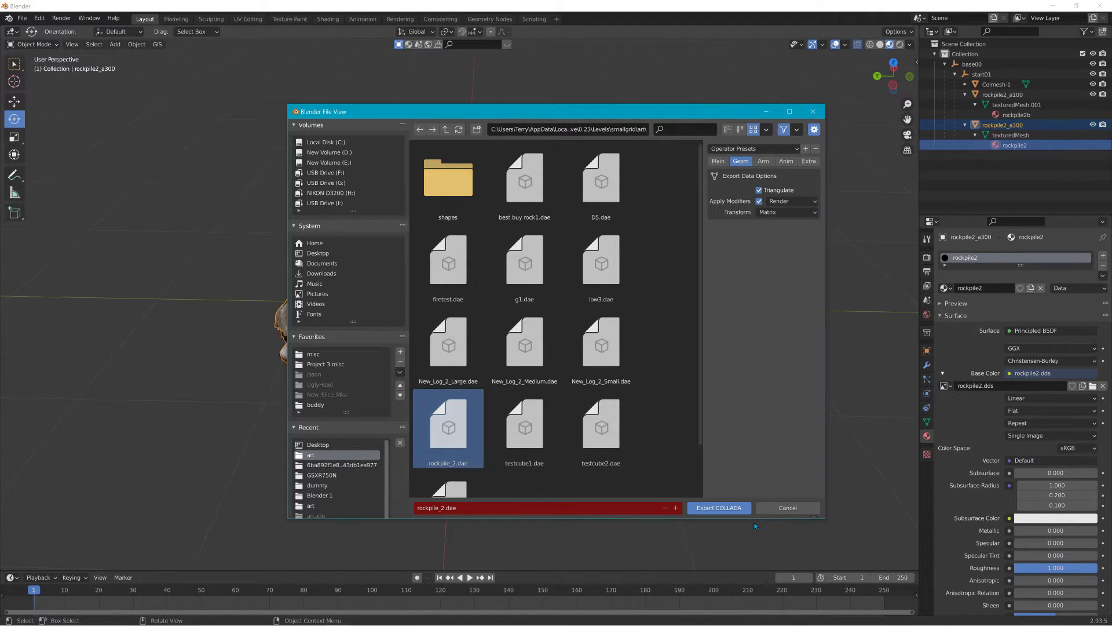
pyautogui.click(719, 508)
# Step: Switch back to BeamNG.drive, refresh the /levels/smallgrid/art/ listing and assign rockpile2.dds as the rockpile2 material's color map
pyautogui.hotkey('alt', 'Tab')
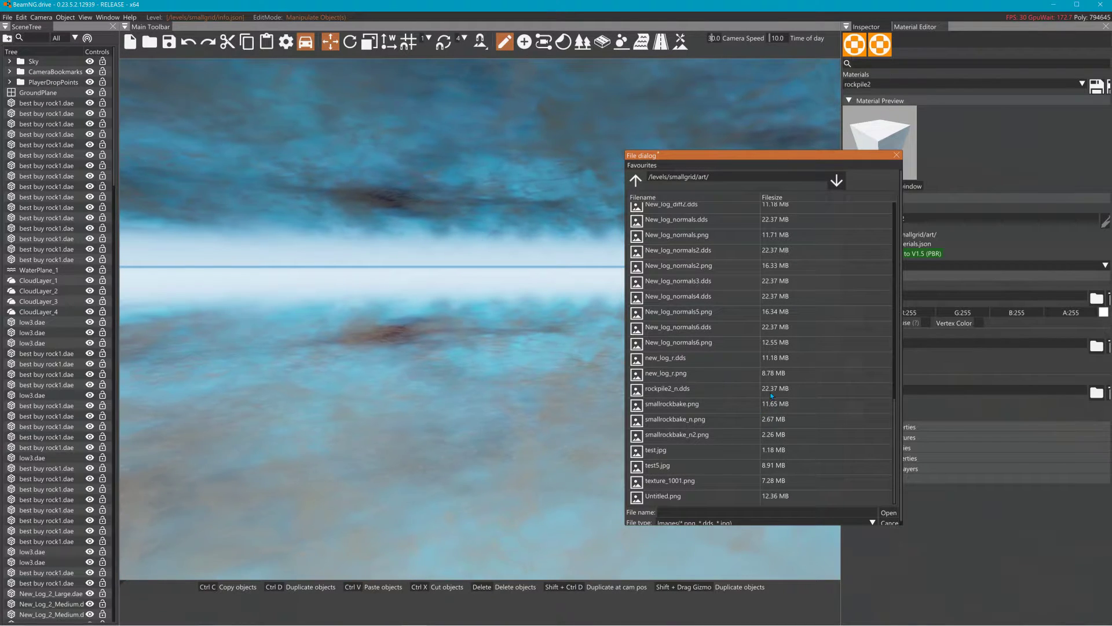
pyautogui.click(636, 180)
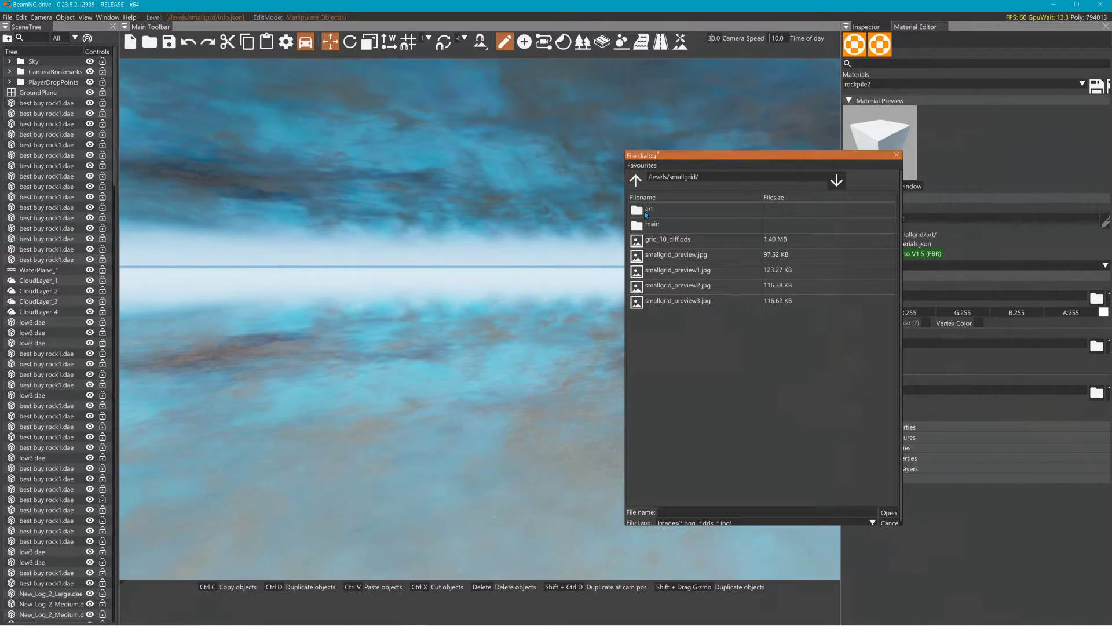
pyautogui.doubleClick(651, 210)
pyautogui.scroll(-10, 684, 450)
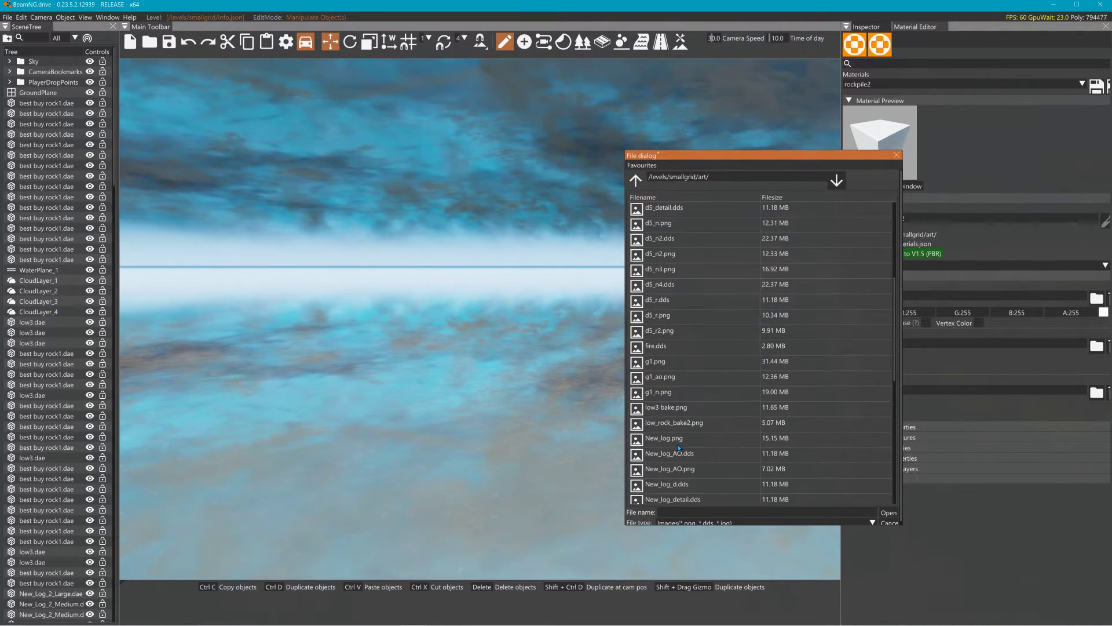
pyautogui.scroll(-1, 696, 455)
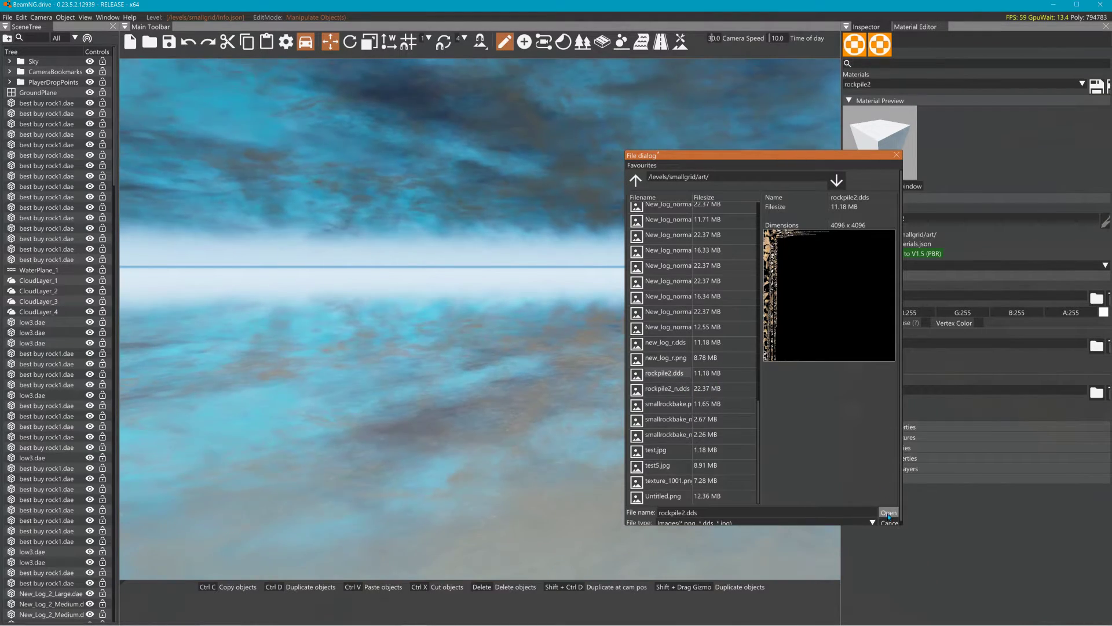
pyautogui.doubleClick(690, 378)
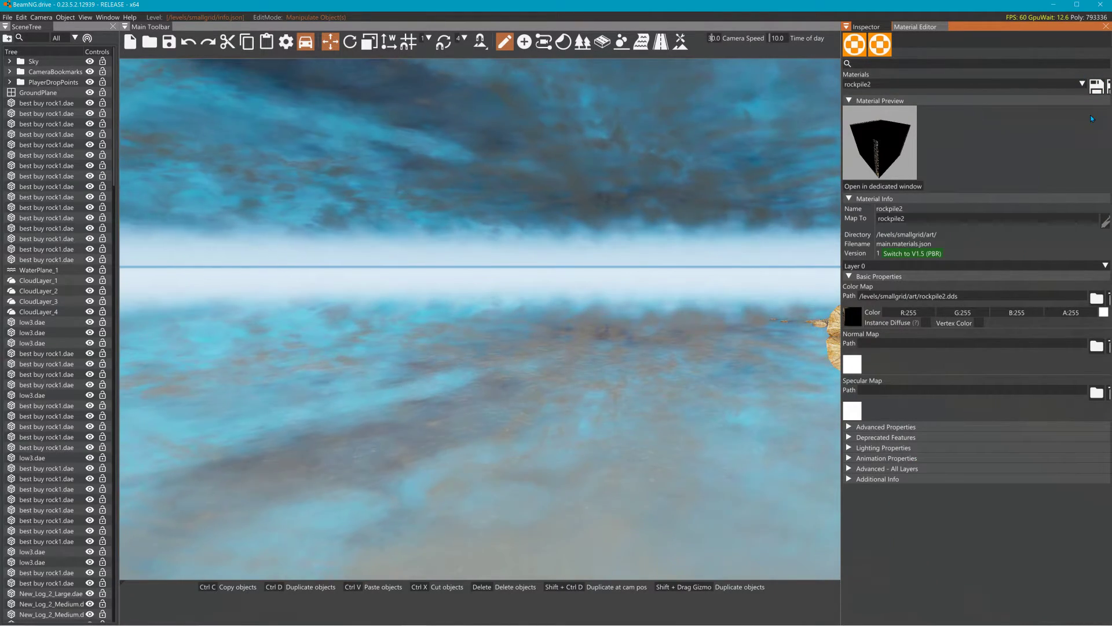
# Step: Assign rockpile2_n.dds from /levels/smallgrid/art/ as the rockpile2 material's normal map
pyautogui.click(964, 300)
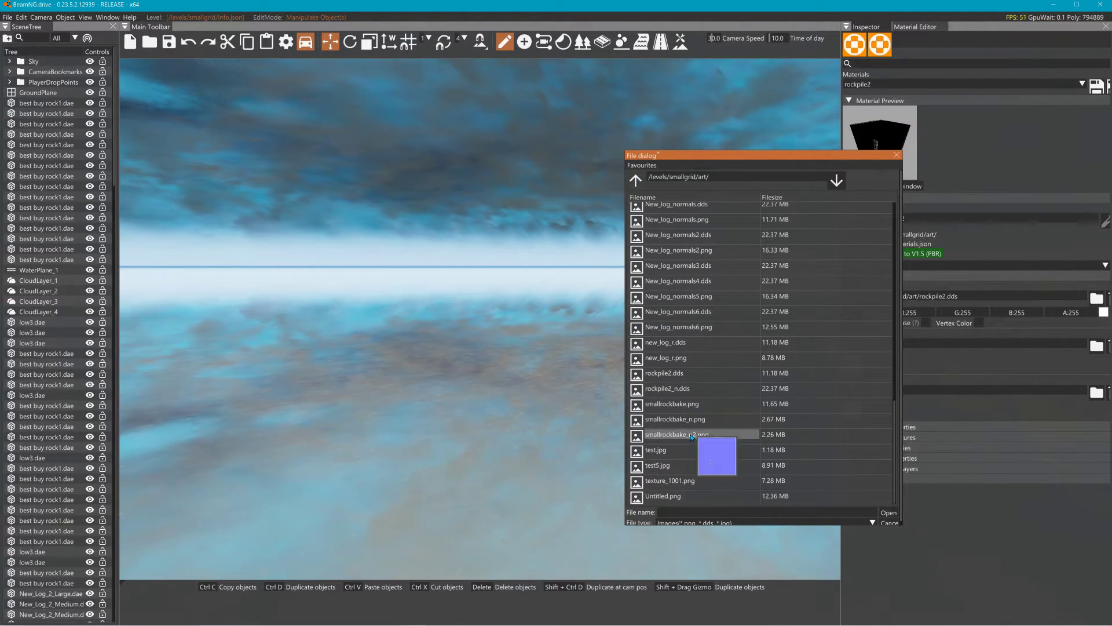
pyautogui.click(682, 389)
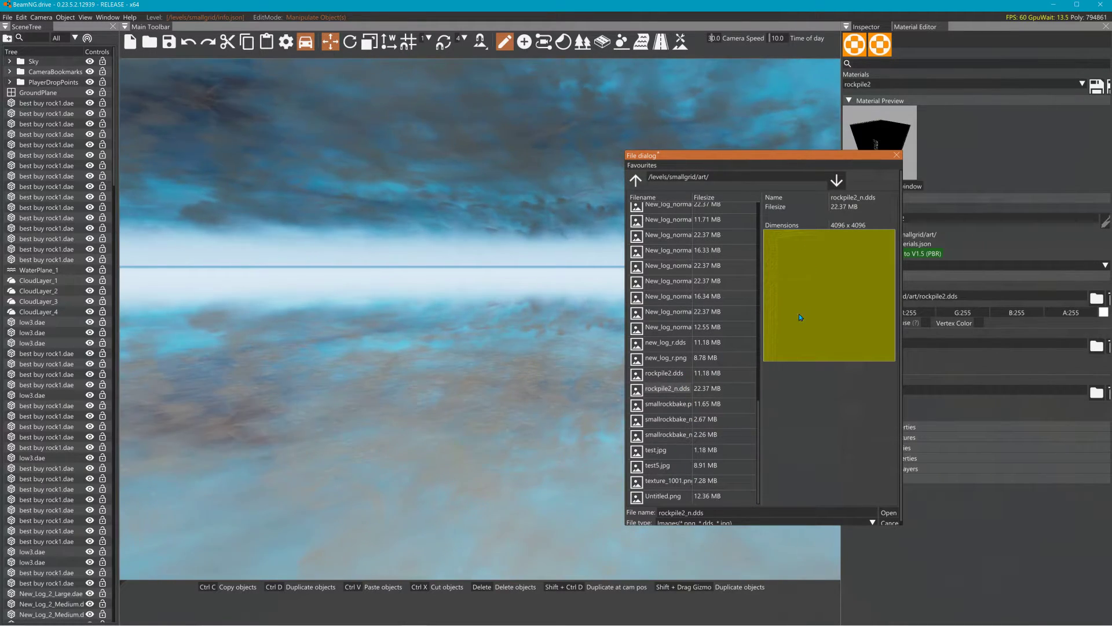
pyautogui.click(890, 514)
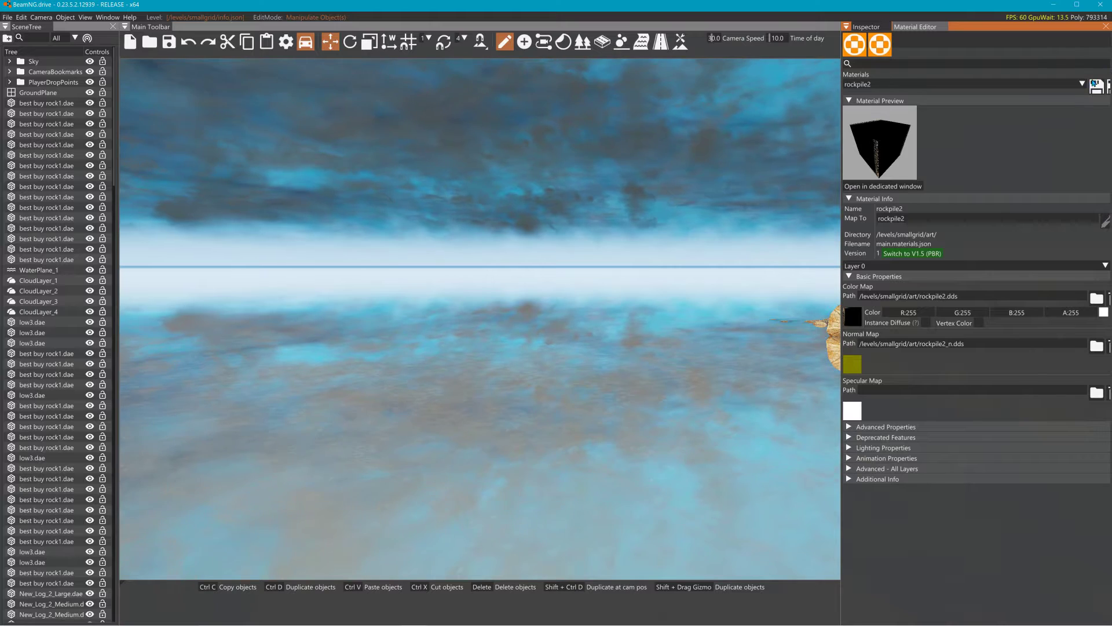
# Step: Create a new material named rockpile2b in /levels/smallgrid/art/main.materials.json
pyautogui.click(858, 50)
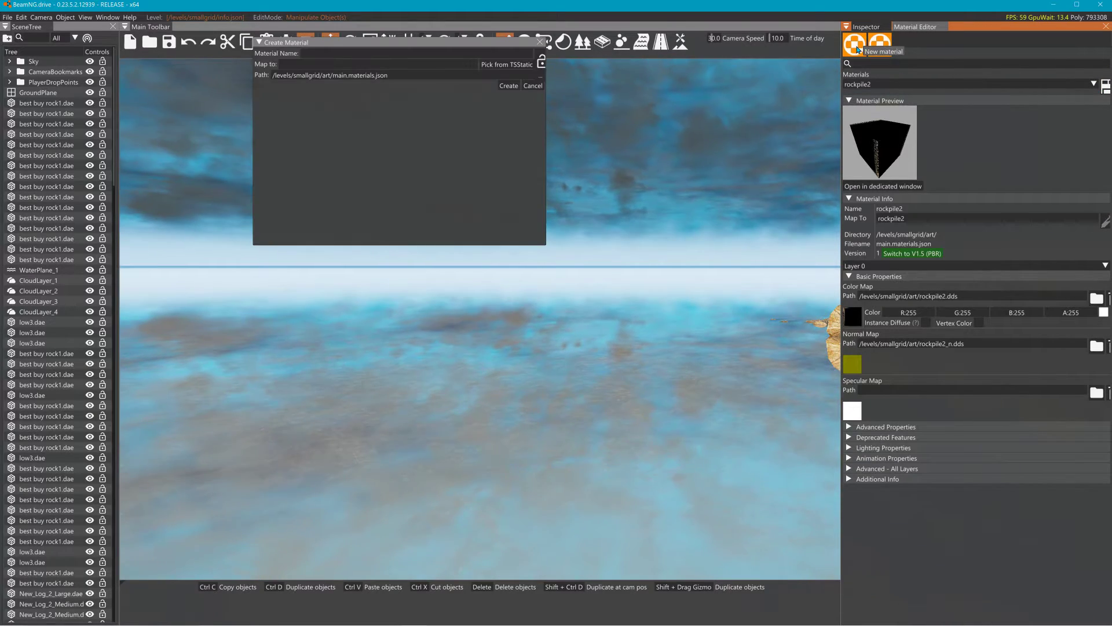
pyautogui.click(400, 53)
pyautogui.write('r')
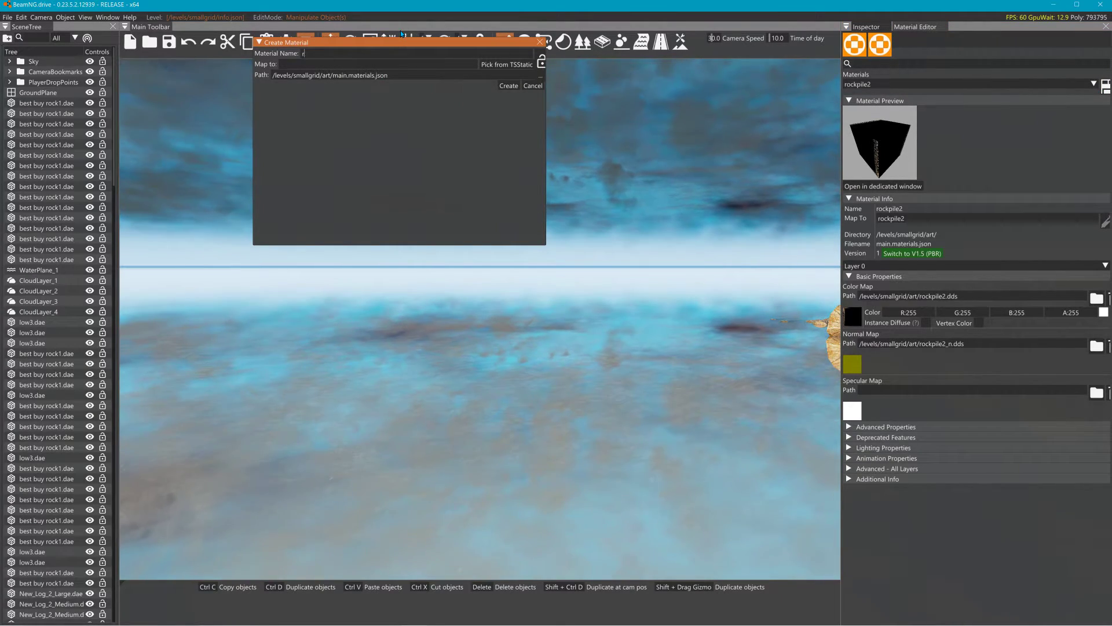
pyautogui.write('ockpile2b')
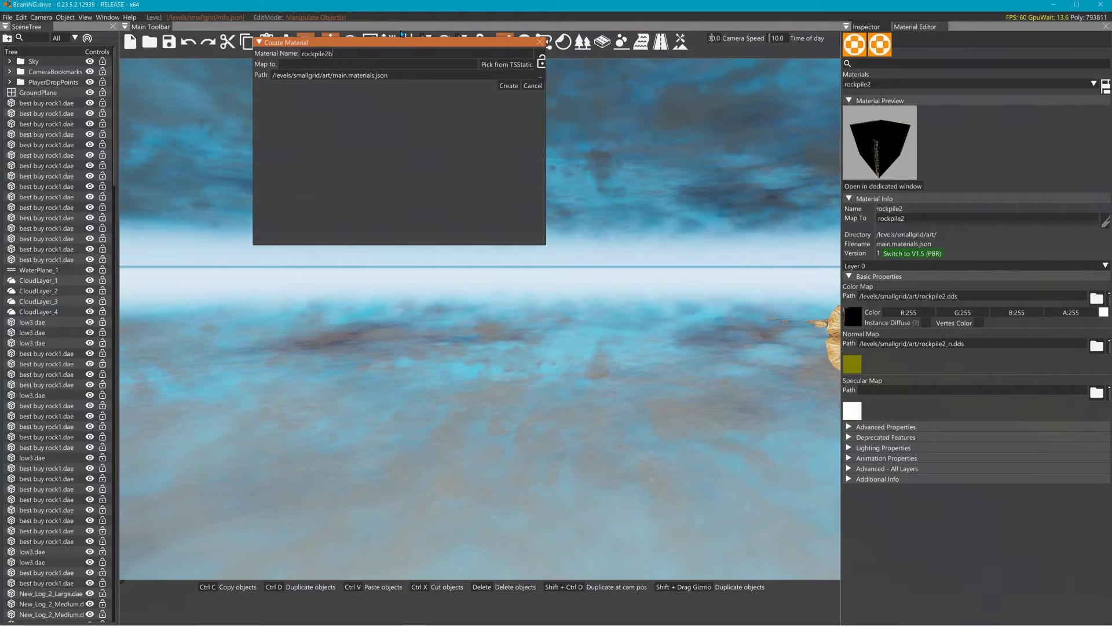
pyautogui.click(508, 86)
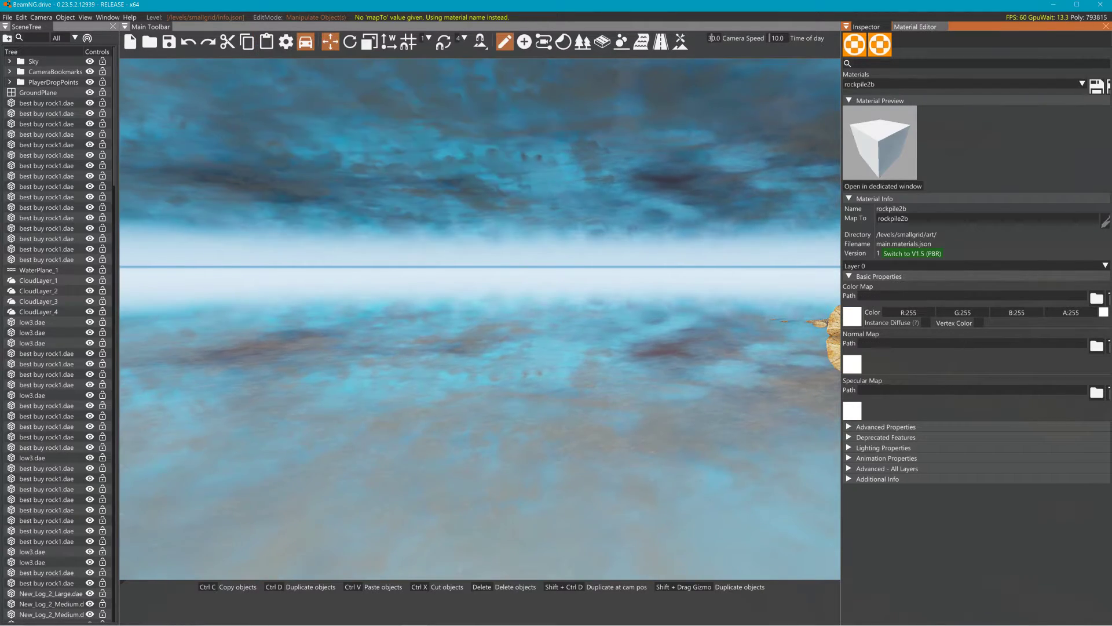
# Step: Assign baked.png from /levels/smallgrid/art/ as the rockpile2b material's color map
pyautogui.click(1096, 299)
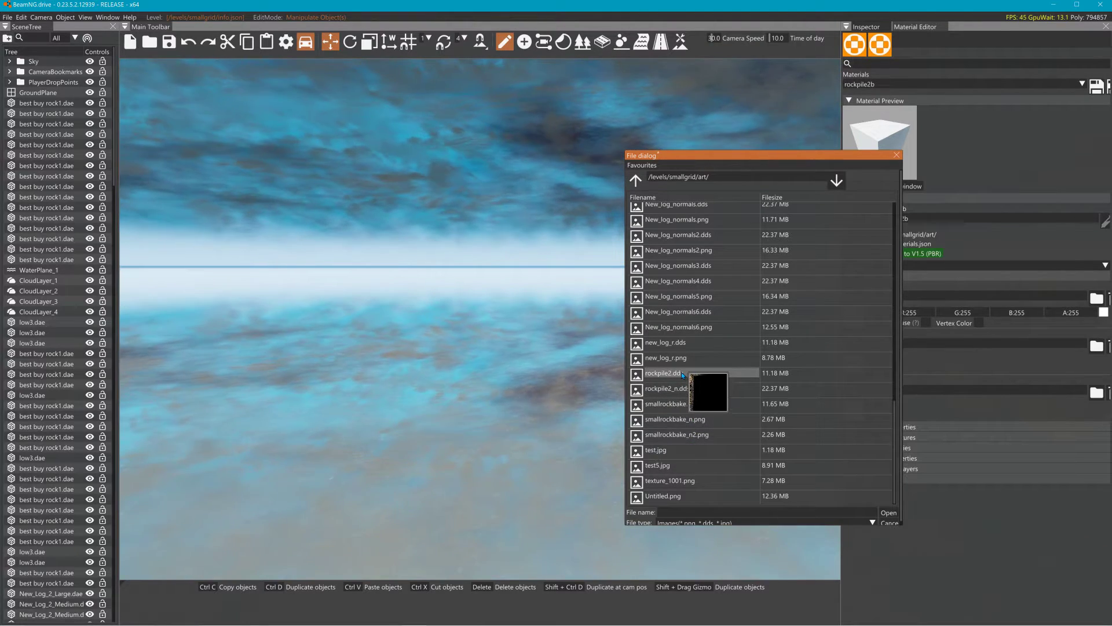
pyautogui.scroll(1, 689, 376)
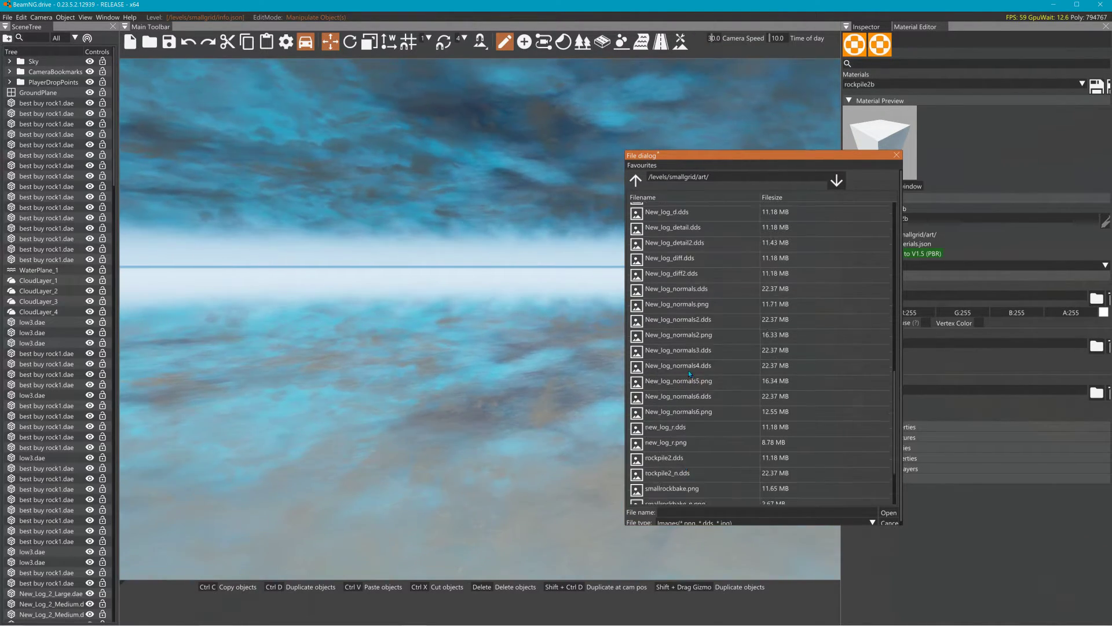
pyautogui.scroll(10, 689, 376)
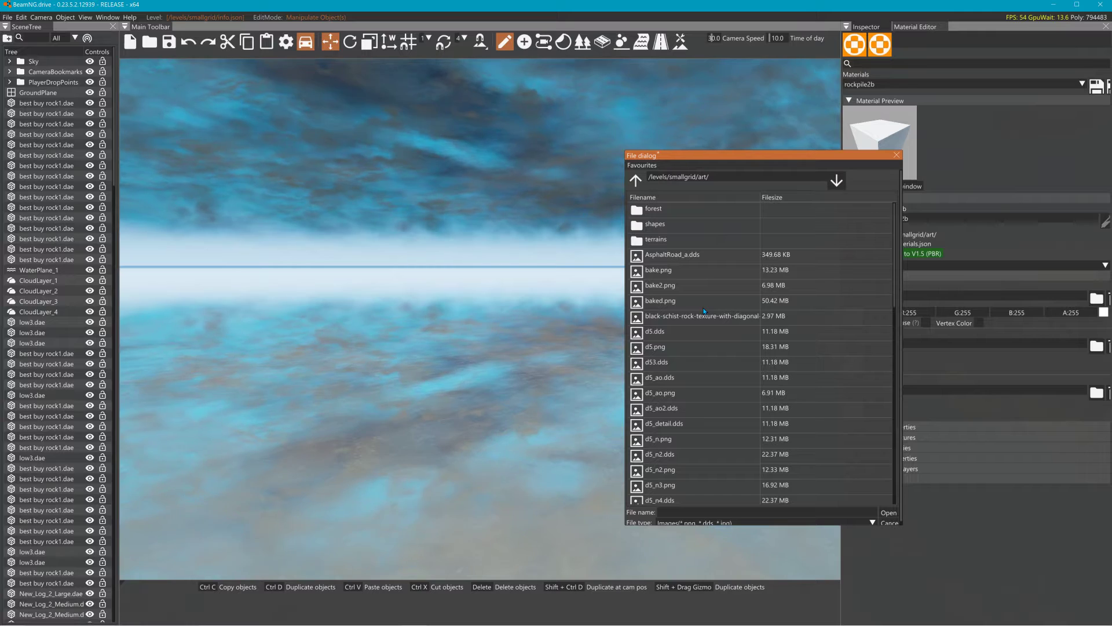
pyautogui.click(667, 300)
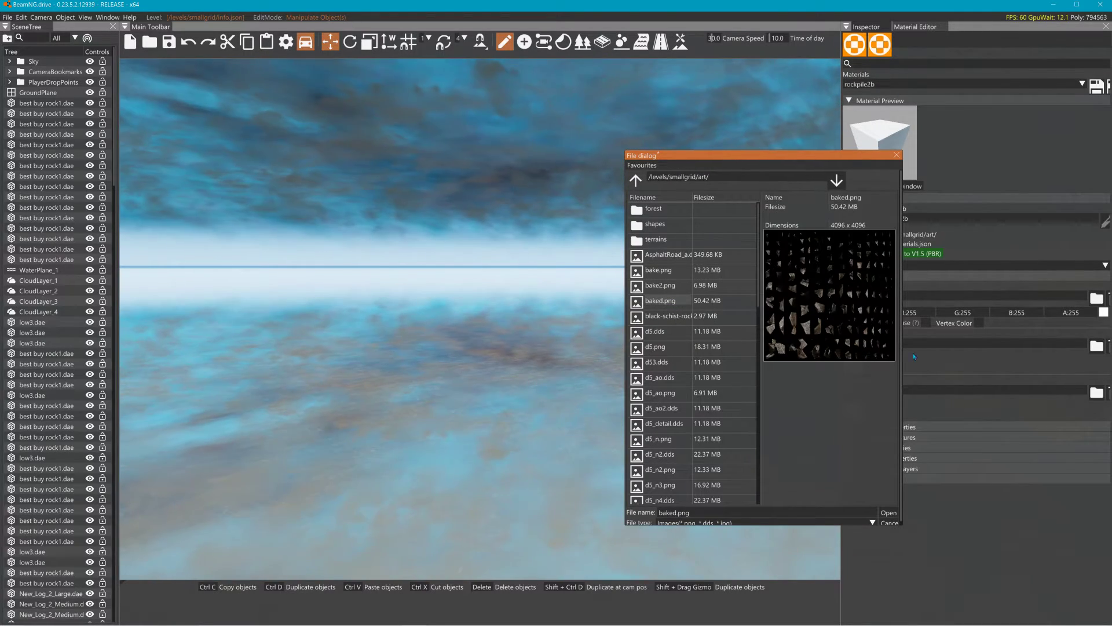
pyautogui.click(889, 512)
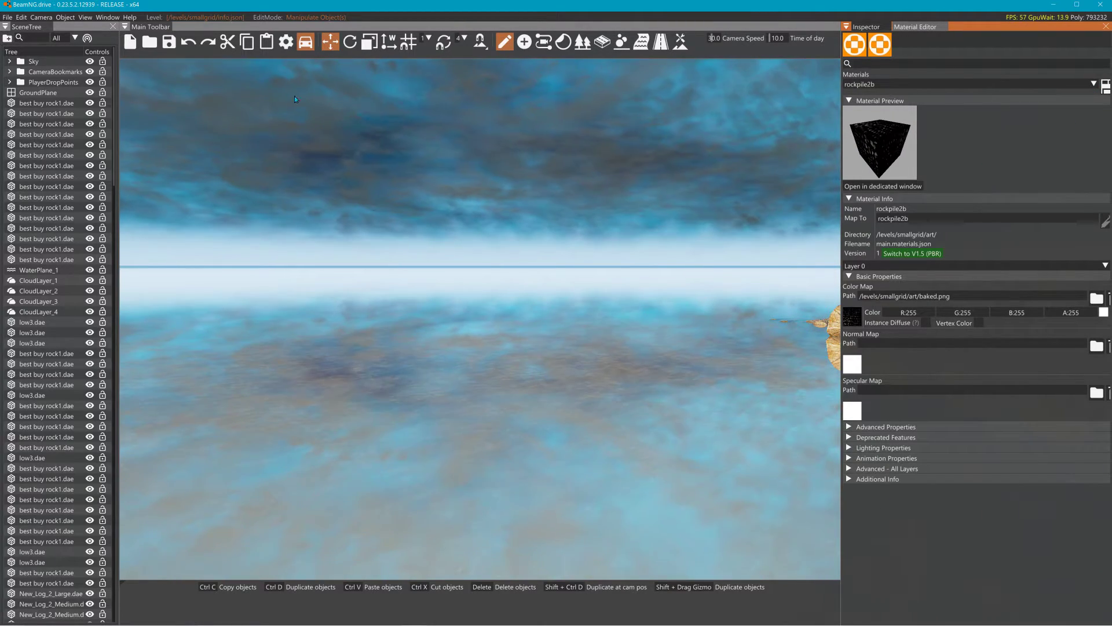
# Step: Open the Asset Browser, apply the saved filter for all models and keep the browser open
pyautogui.click(67, 19)
pyautogui.moveTo(109, 20)
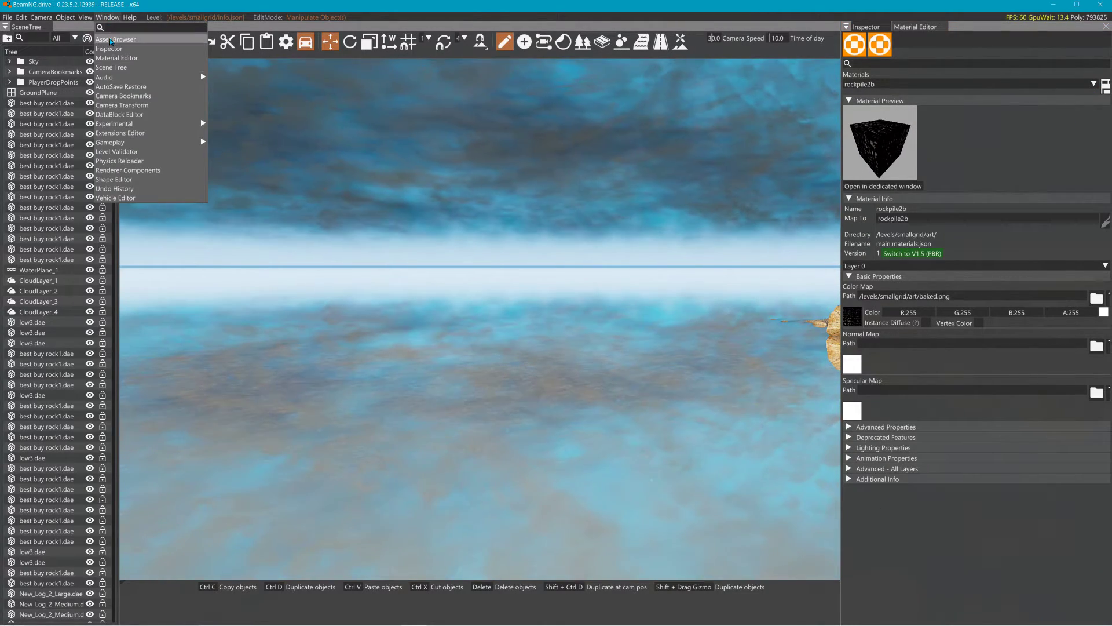
pyautogui.click(112, 40)
pyautogui.click(160, 447)
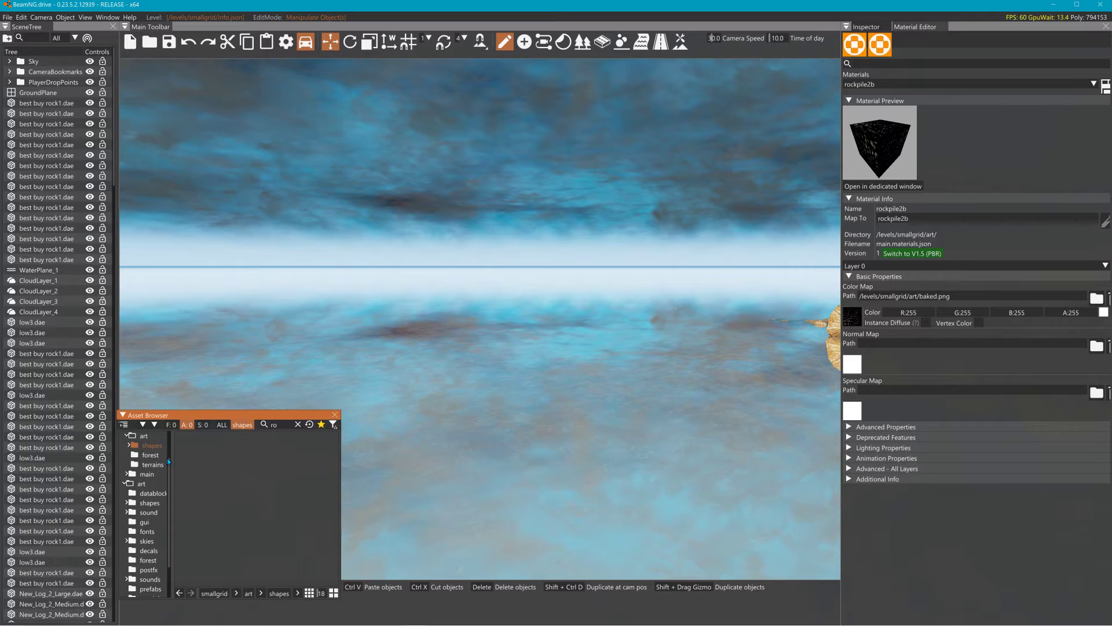
pyautogui.scroll(2, 157, 450)
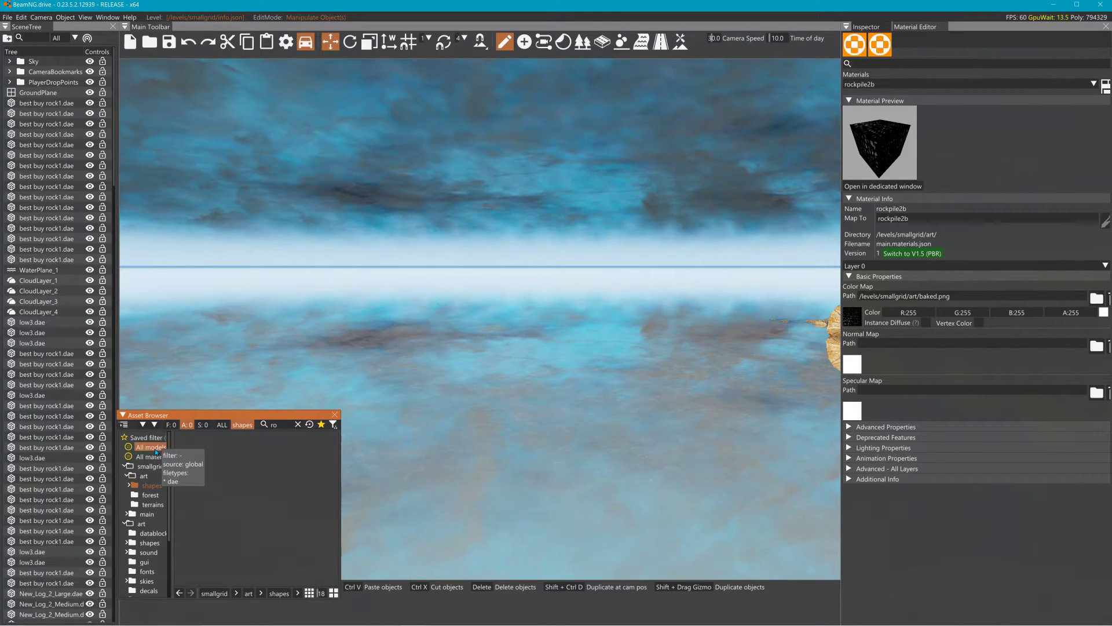
pyautogui.click(156, 452)
pyautogui.moveTo(189, 421); pyautogui.dragTo(248, 346)
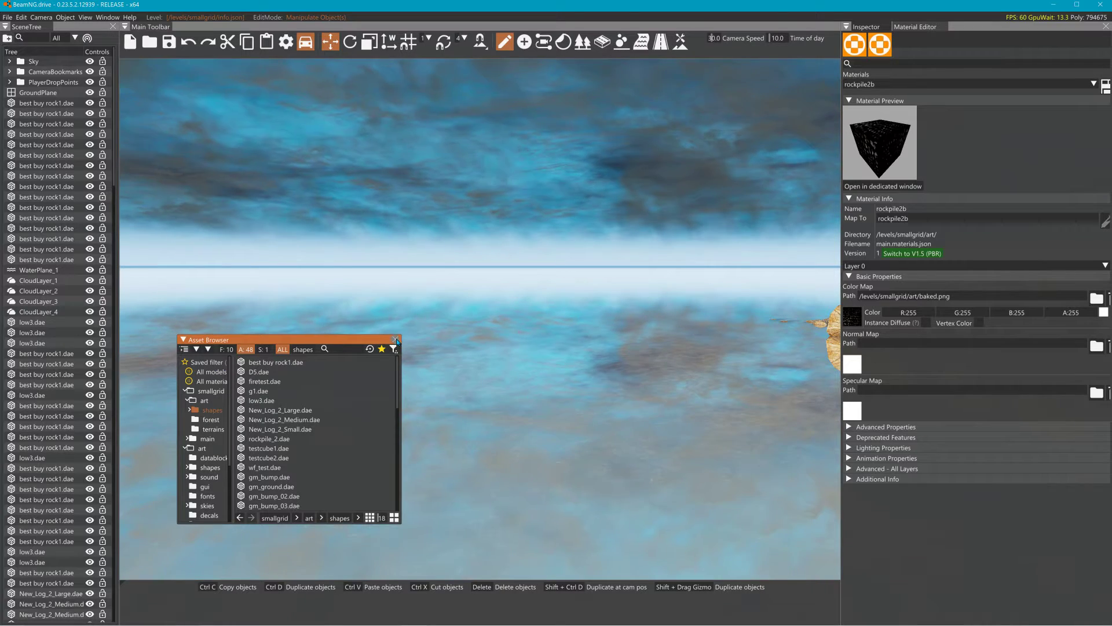
pyautogui.click(396, 340)
pyautogui.click(104, 18)
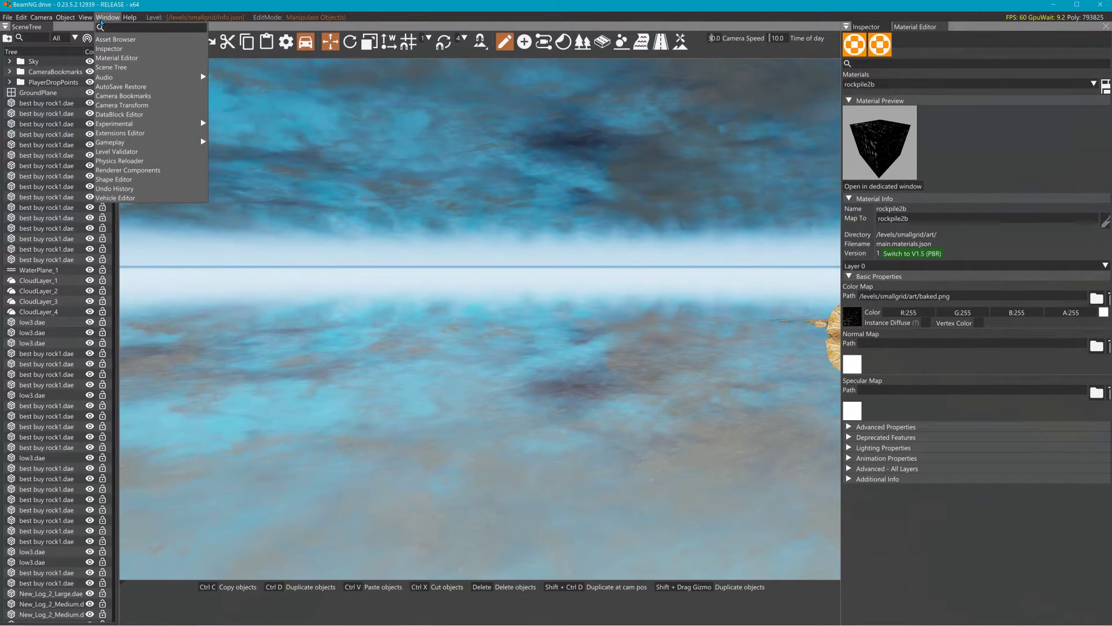
pyautogui.click(115, 39)
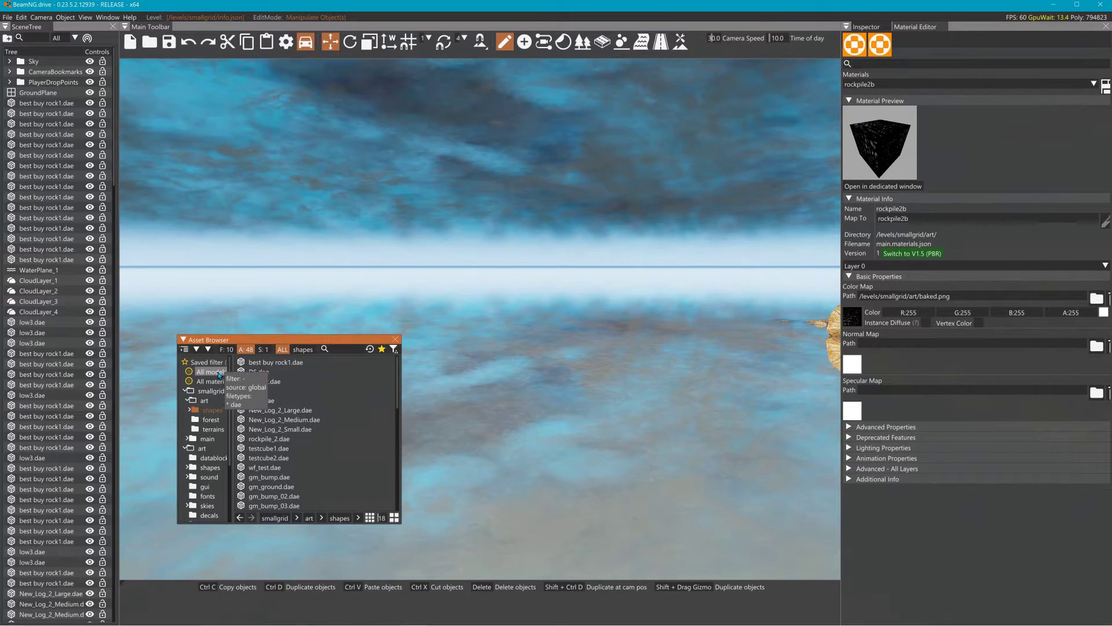
# Step: Search the assets for "rock", place rockpile_2.dae on the water surface in the level and close the Asset Browser
pyautogui.click(358, 350)
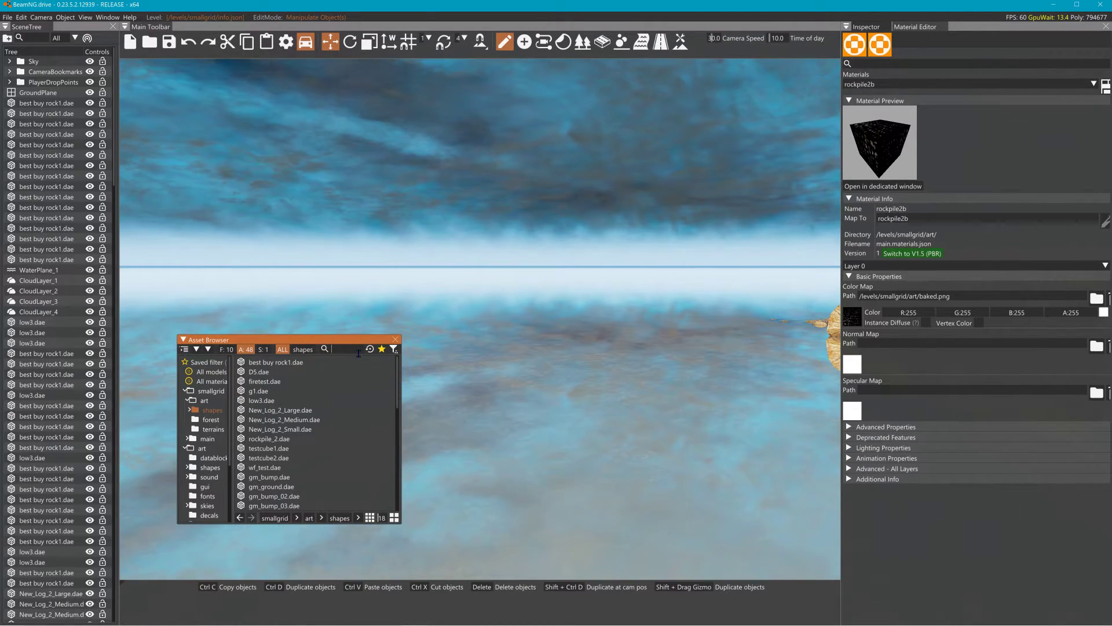
pyautogui.write('rock')
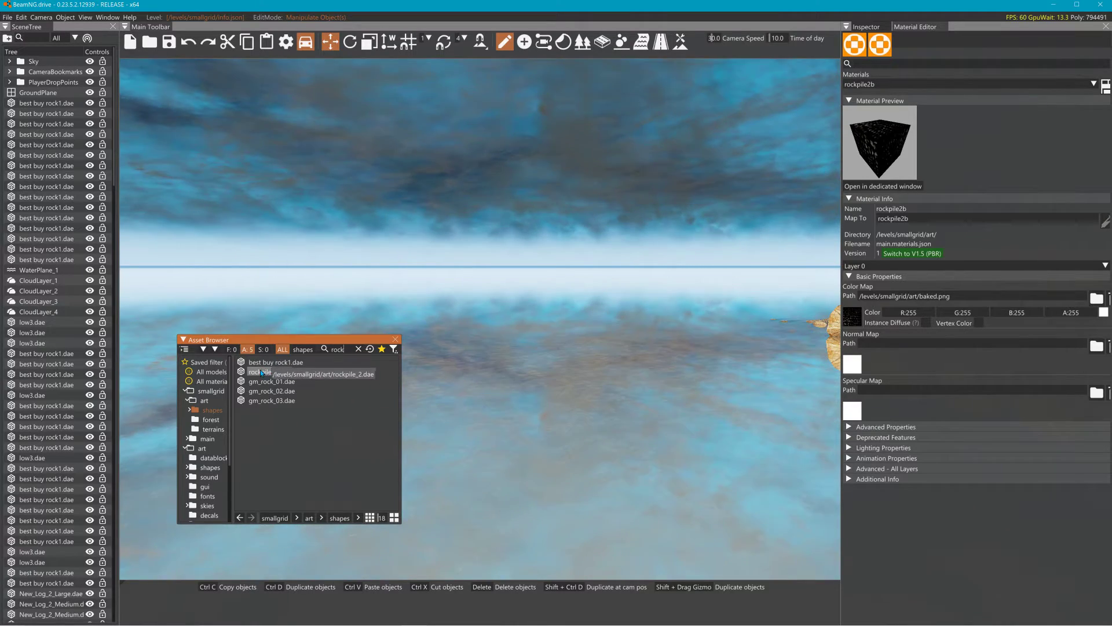
pyautogui.moveTo(264, 370); pyautogui.dragTo(562, 432)
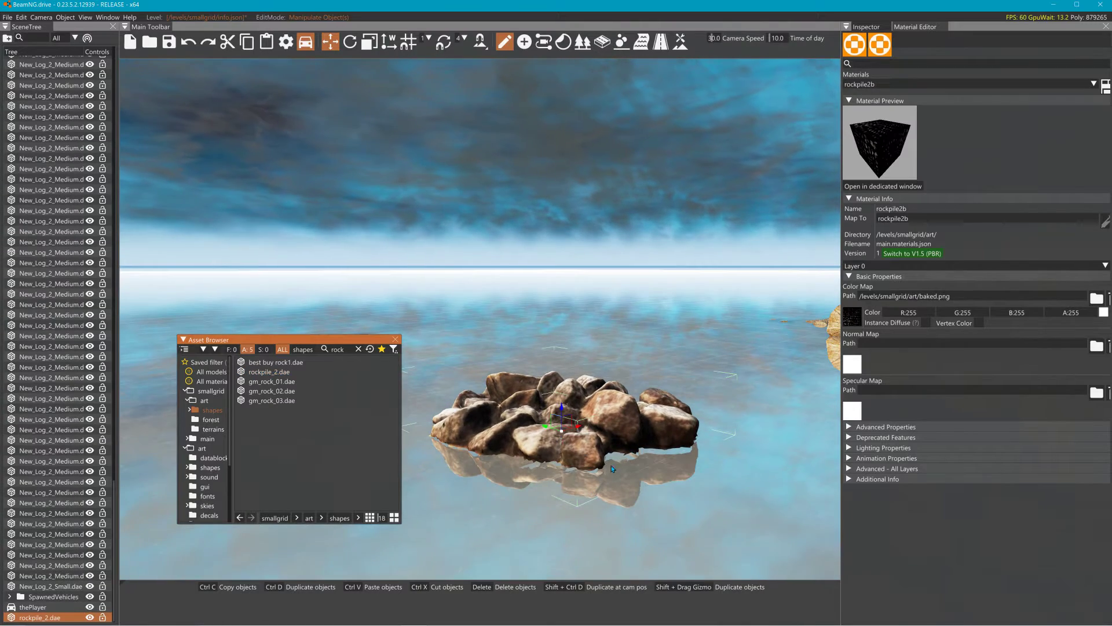
pyautogui.click(397, 340)
# Step: Lower the placed rock pile slightly to a Z position of about 0.23 and activate the rotate tool
pyautogui.press('w')
pyautogui.moveTo(458, 325); pyautogui.dragTo(633, 345, button='right')
pyautogui.press('s')
pyautogui.press('s')
pyautogui.press('w')
pyautogui.press('s')
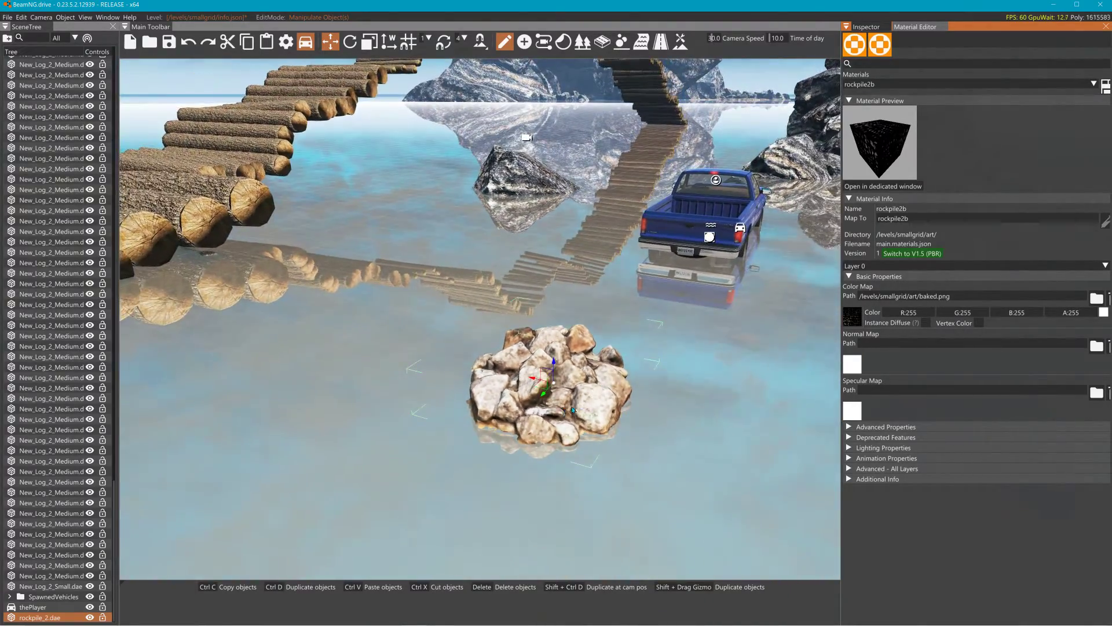
pyautogui.moveTo(558, 366)
pyautogui.mouseDown()
pyautogui.moveTo(559, 278)
pyautogui.moveTo(575, 373)
pyautogui.mouseUp()
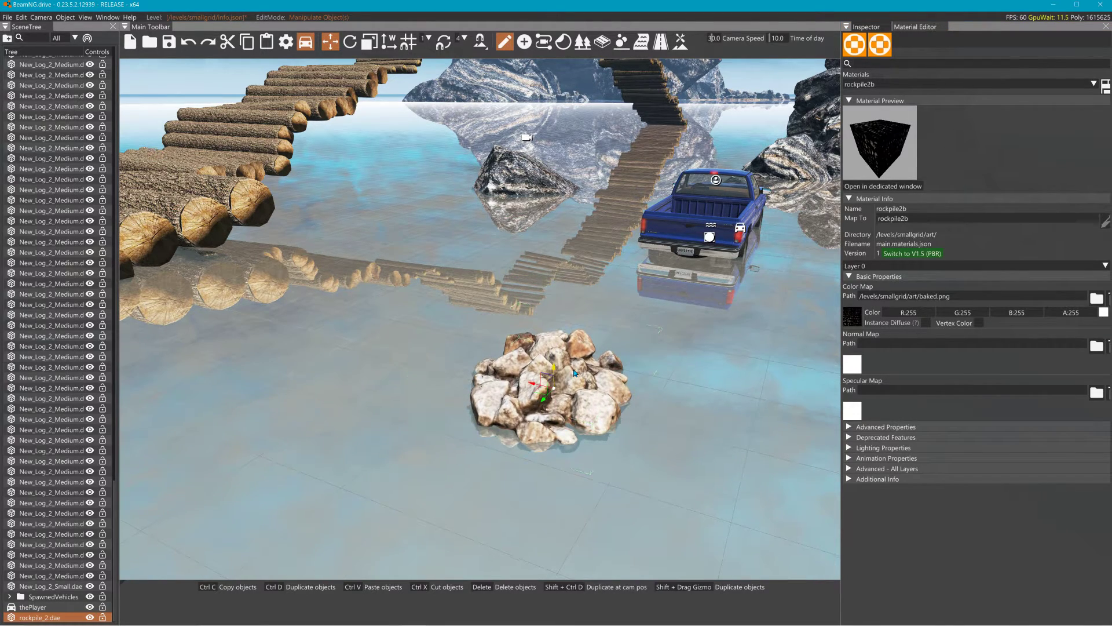
pyautogui.press('2')
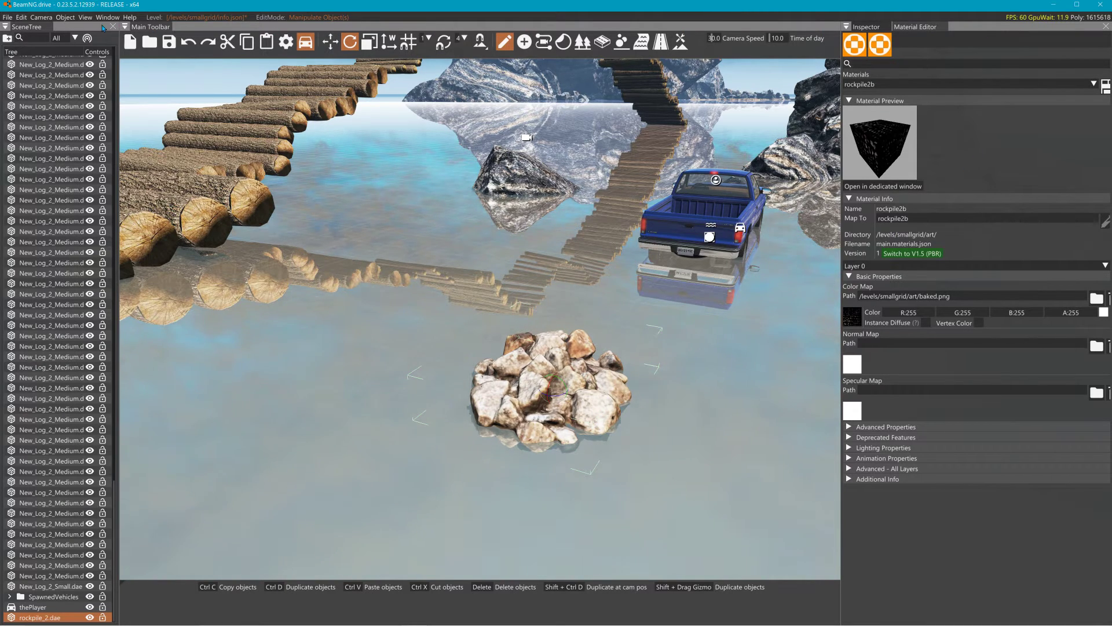
# Step: Open the selected rock pile in the Shape Editor, widen its view and orbit to see the model from above
pyautogui.click(108, 16)
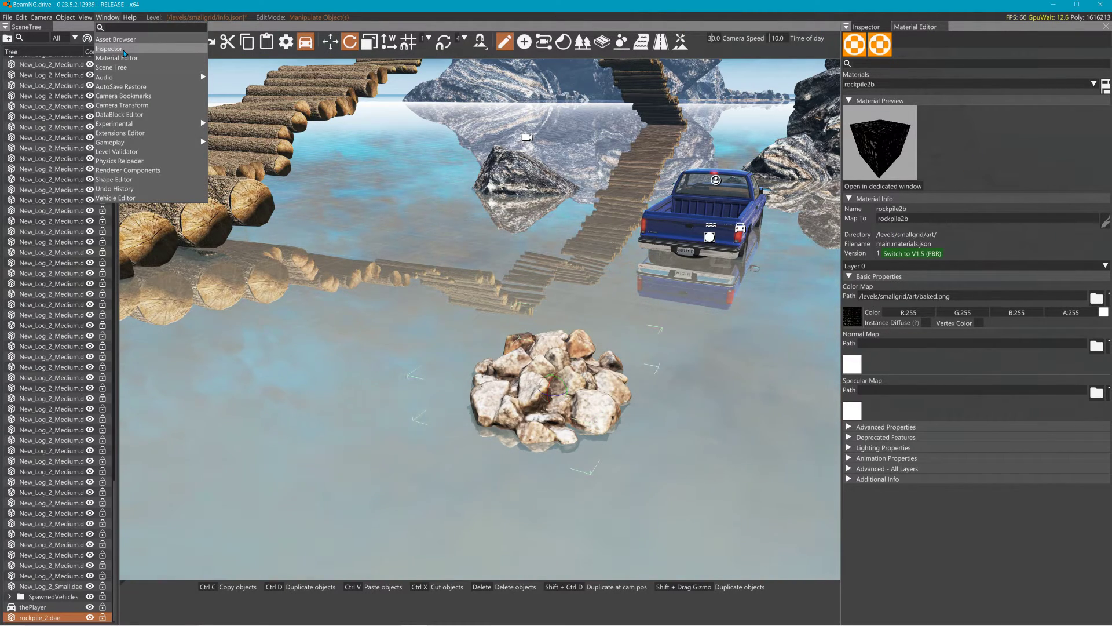
pyautogui.click(124, 53)
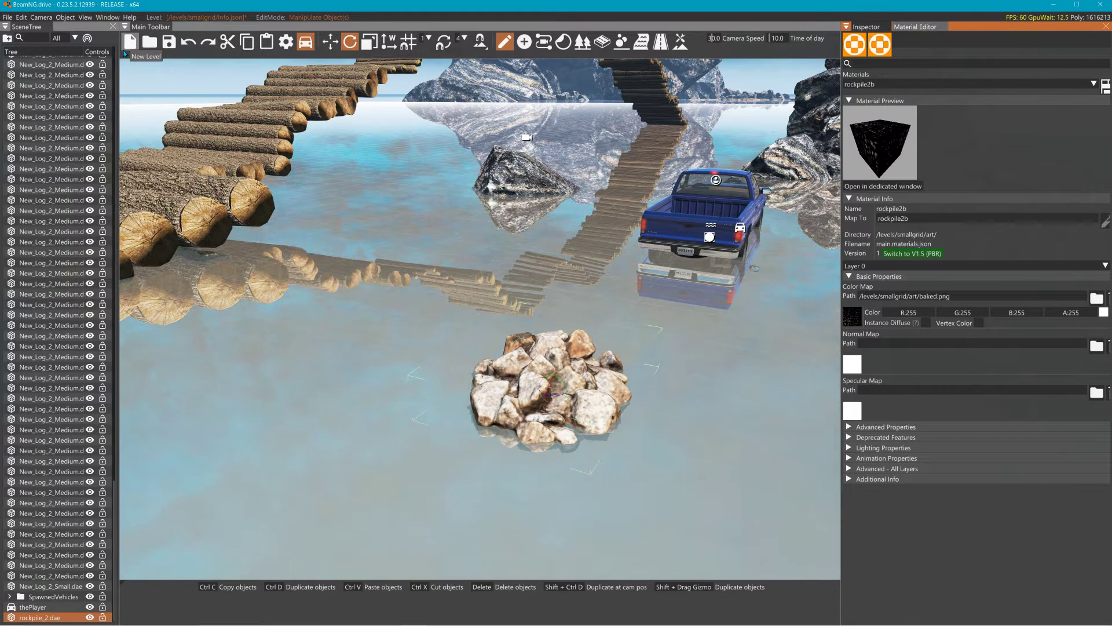
pyautogui.click(866, 27)
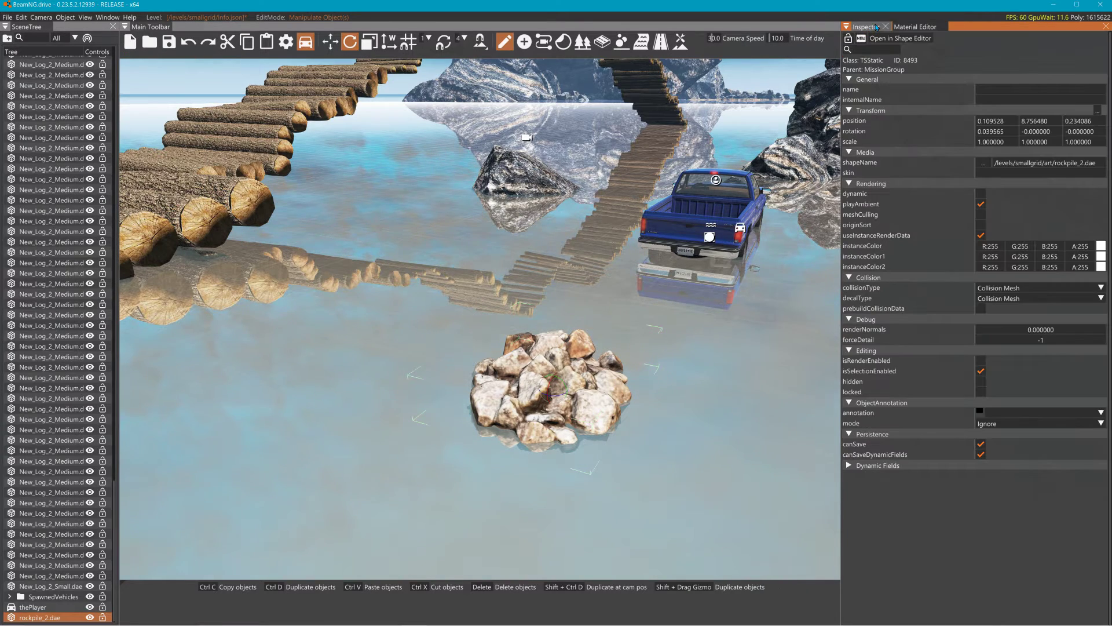
pyautogui.click(905, 38)
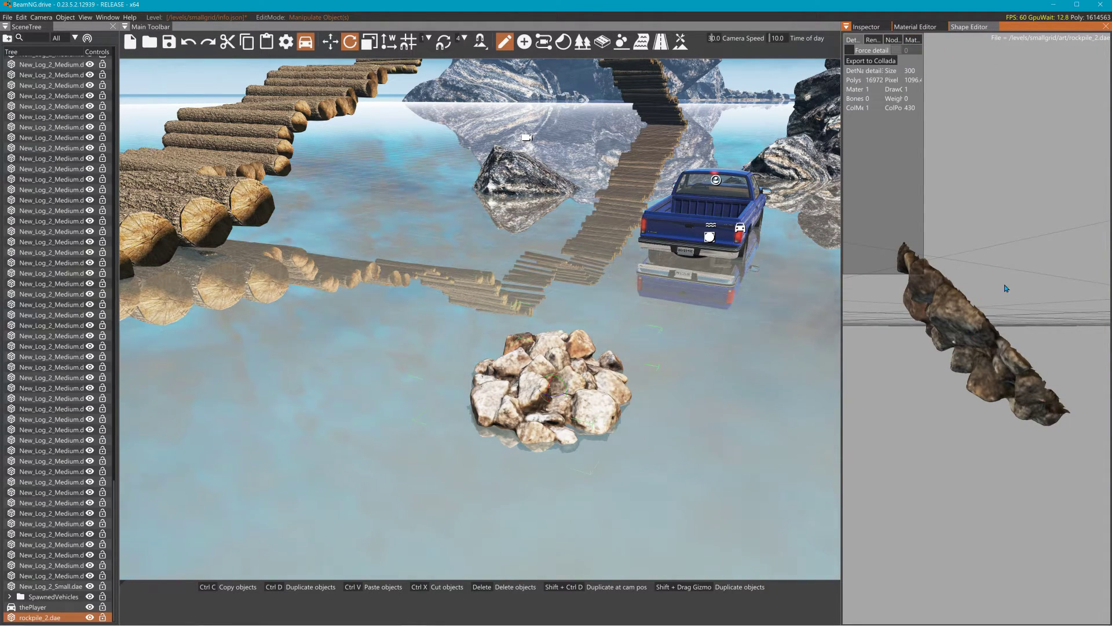
pyautogui.scroll(2, 1005, 280)
pyautogui.scroll(-6, 968, 332)
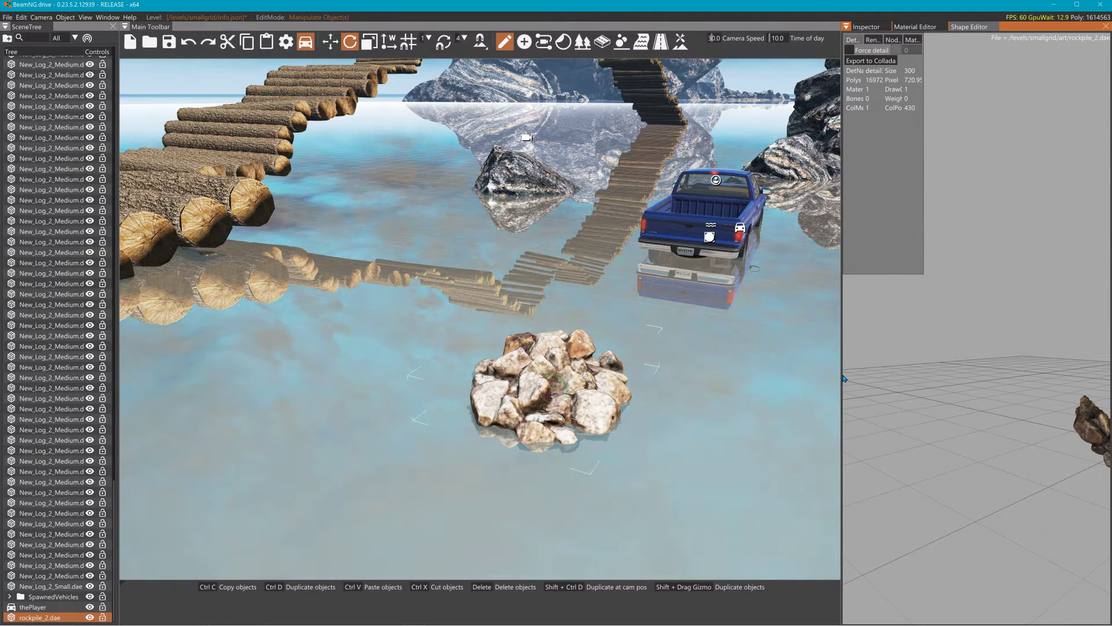
pyautogui.moveTo(847, 376); pyautogui.dragTo(496, 377)
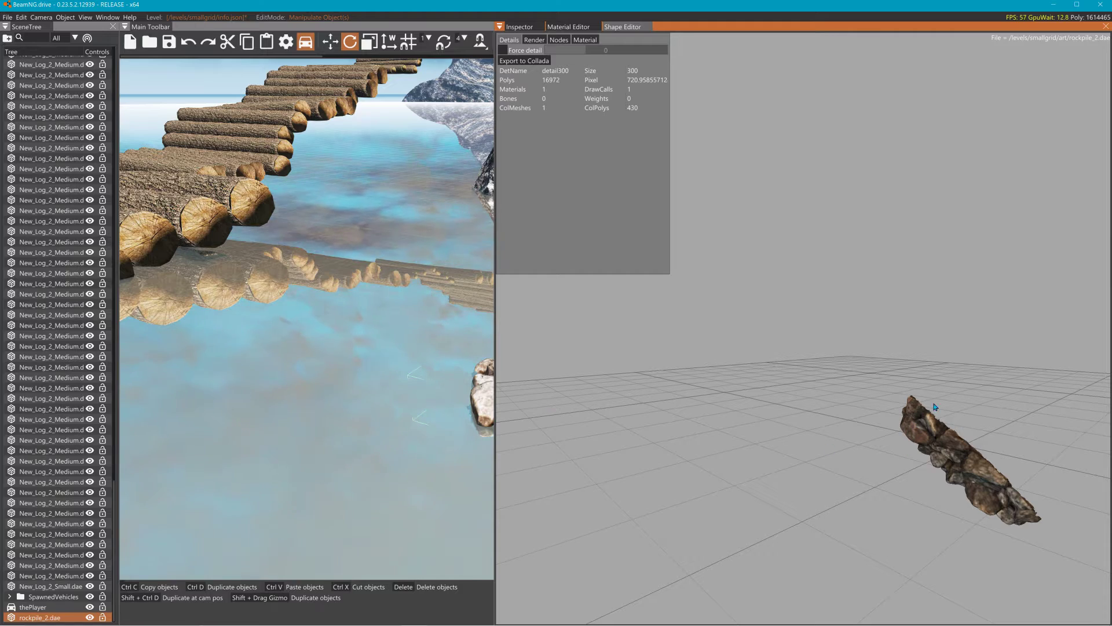
pyautogui.moveTo(883, 404); pyautogui.dragTo(825, 249, button='right')
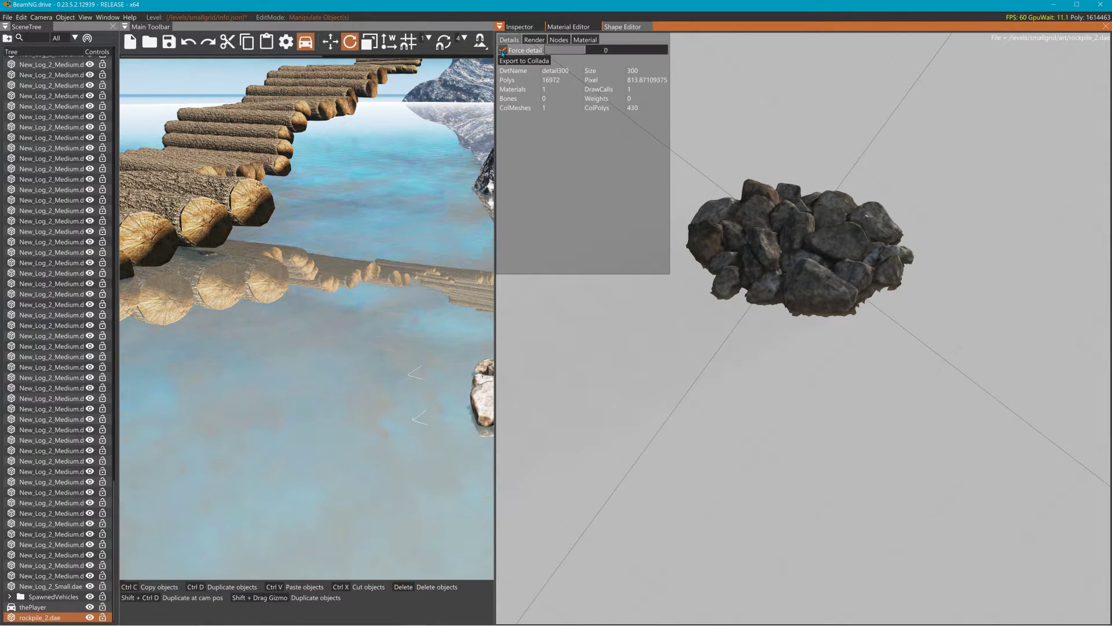
# Step: Force the rock pile's detail level to 2 and back to 0 to compare the meshes, and turn off forced detail
pyautogui.moveTo(582, 51); pyautogui.dragTo(651, 68)
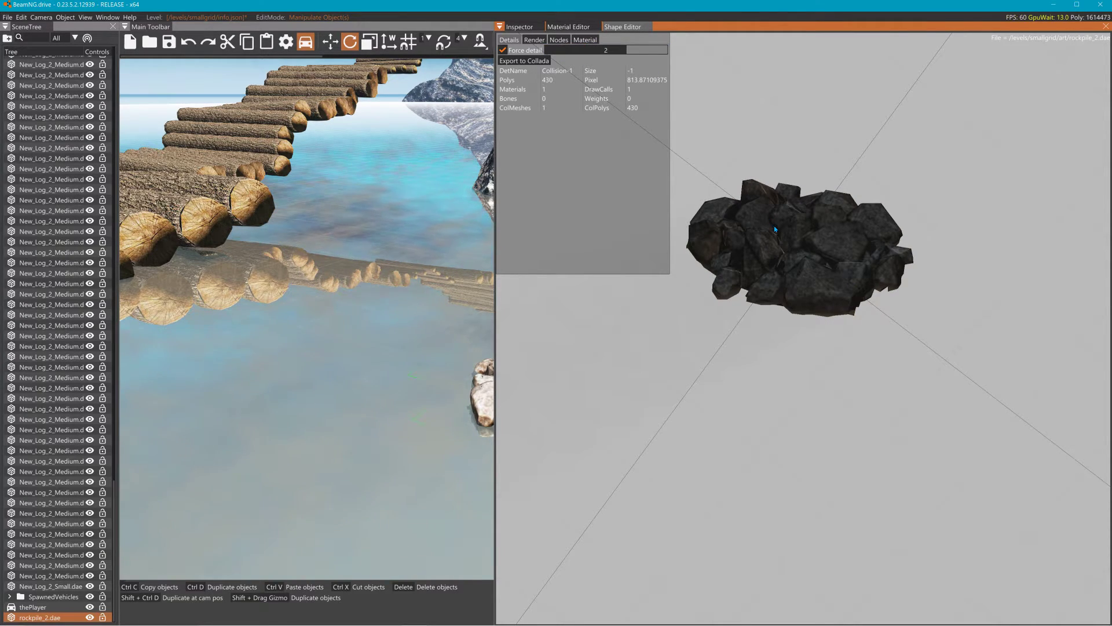
pyautogui.moveTo(589, 53); pyautogui.dragTo(560, 51)
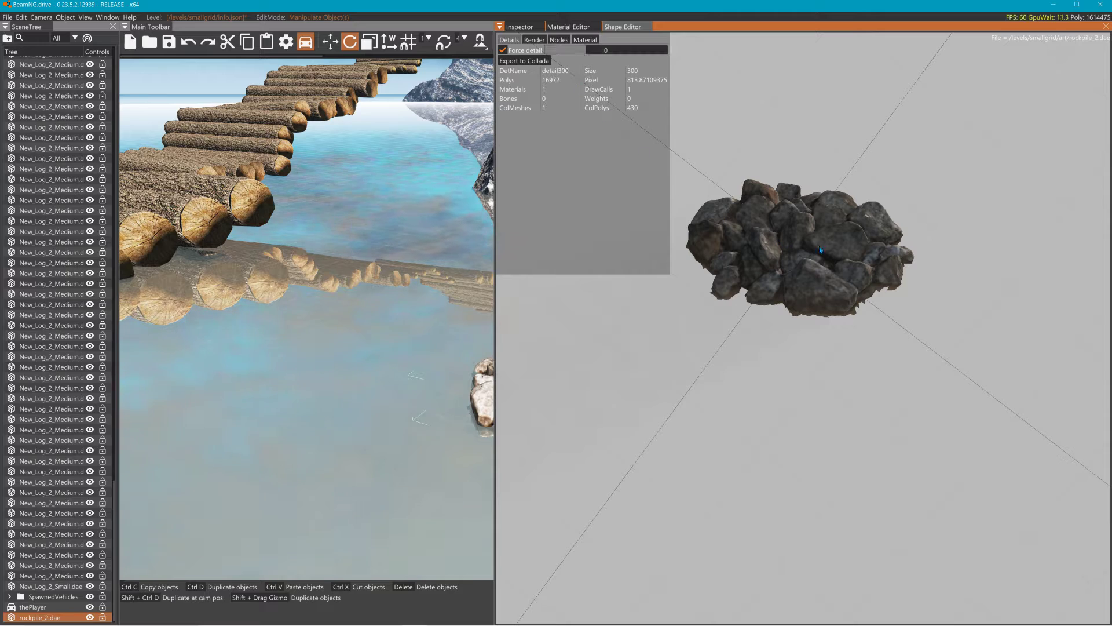
pyautogui.moveTo(825, 233); pyautogui.dragTo(835, 285, button='right')
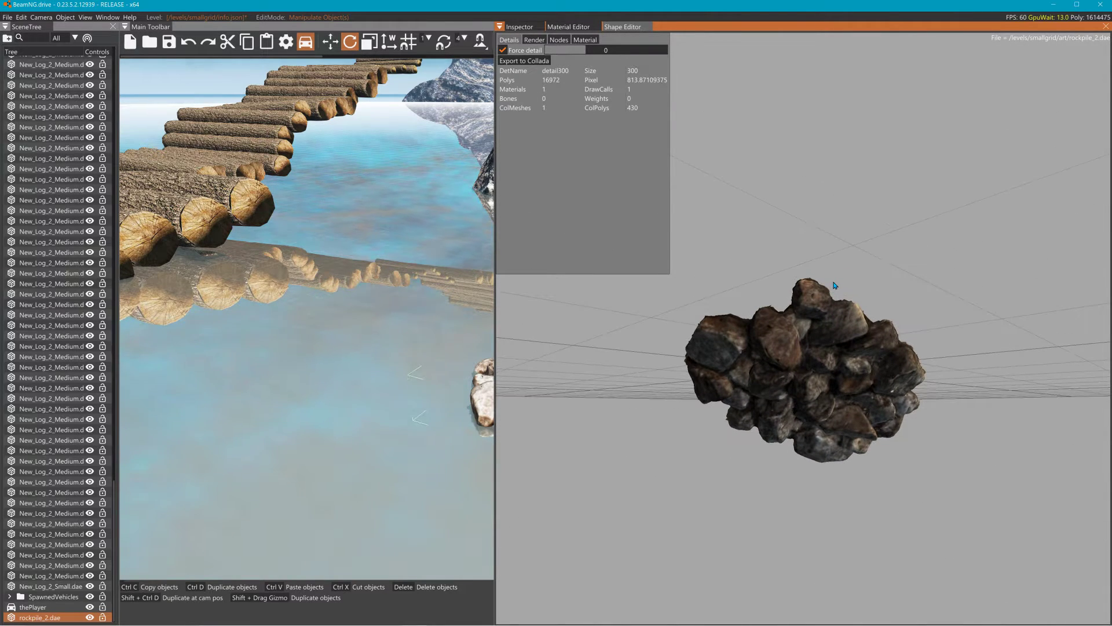
pyautogui.moveTo(570, 53); pyautogui.dragTo(547, 82)
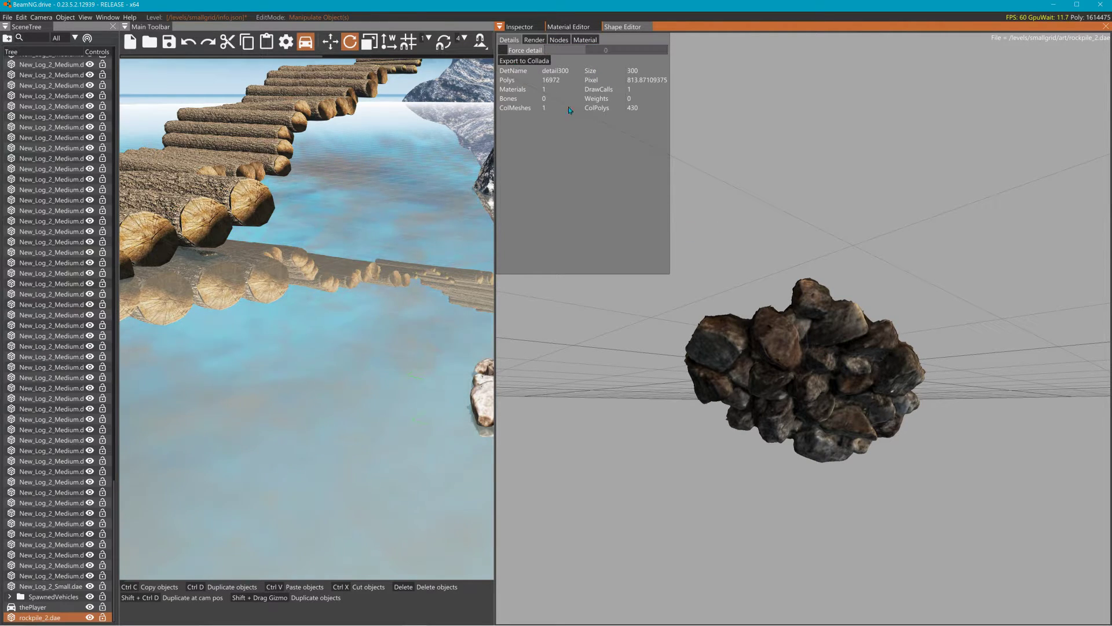
# Step: Examine the rock pile's automatic switching between detail300 and detail100 at varying viewing distances in the Shape Editor
pyautogui.scroll(-5, 864, 351)
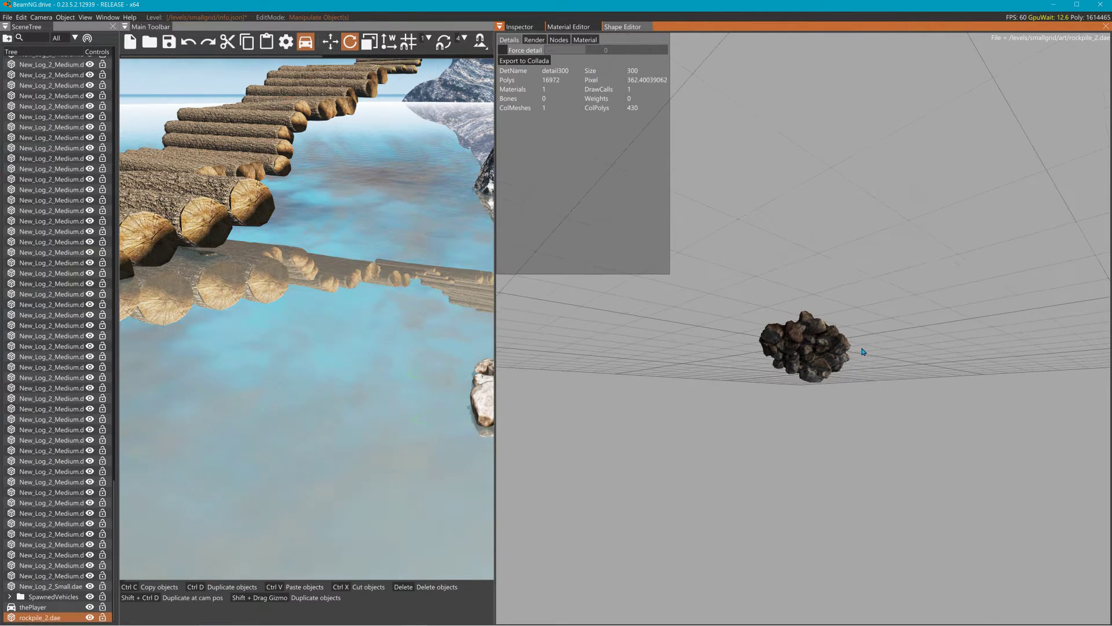
pyautogui.scroll(-2, 858, 354)
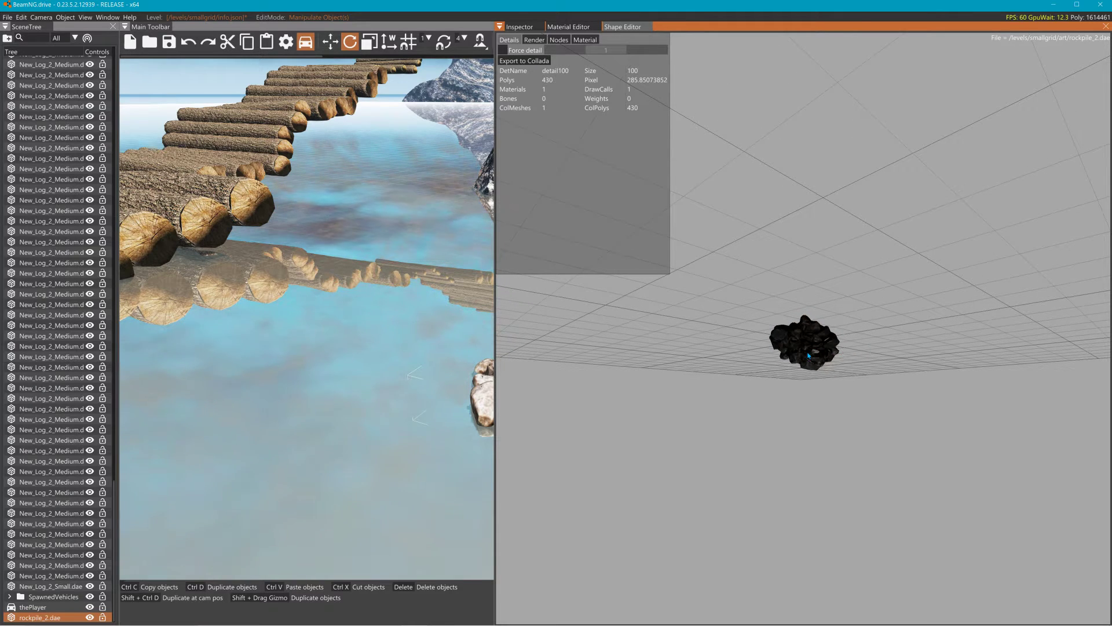
pyautogui.scroll(2, 852, 357)
pyautogui.scroll(-1, 855, 354)
pyautogui.scroll(-1, 853, 355)
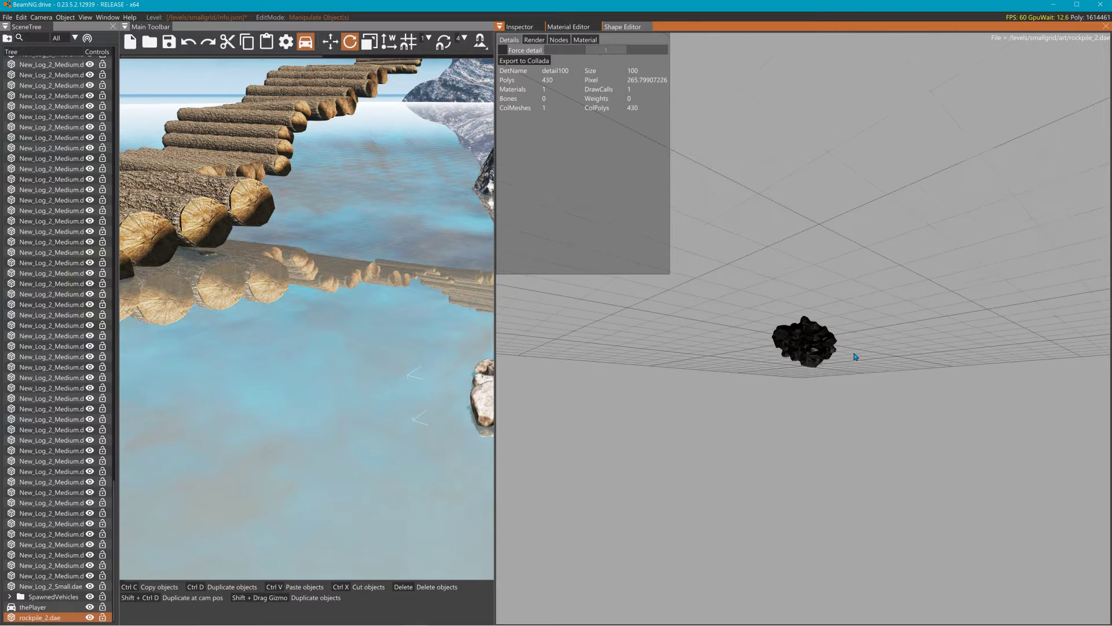
pyautogui.scroll(3, 850, 351)
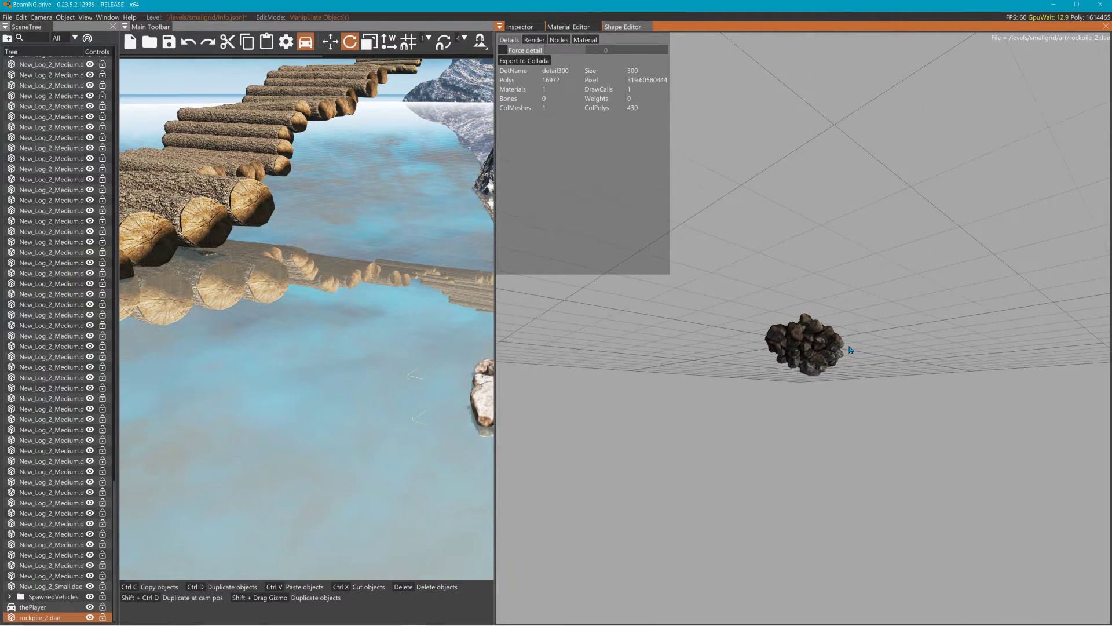
pyautogui.scroll(-3, 846, 366)
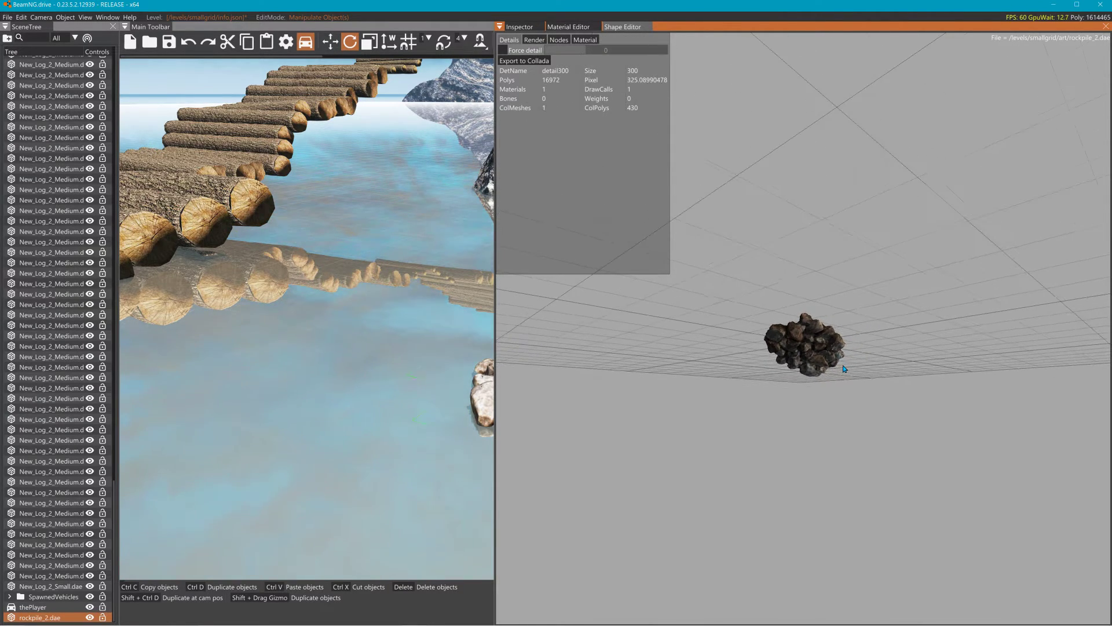
pyautogui.moveTo(843, 365); pyautogui.dragTo(836, 310, button='right')
pyautogui.scroll(3, 836, 306)
pyautogui.scroll(-2, 851, 259)
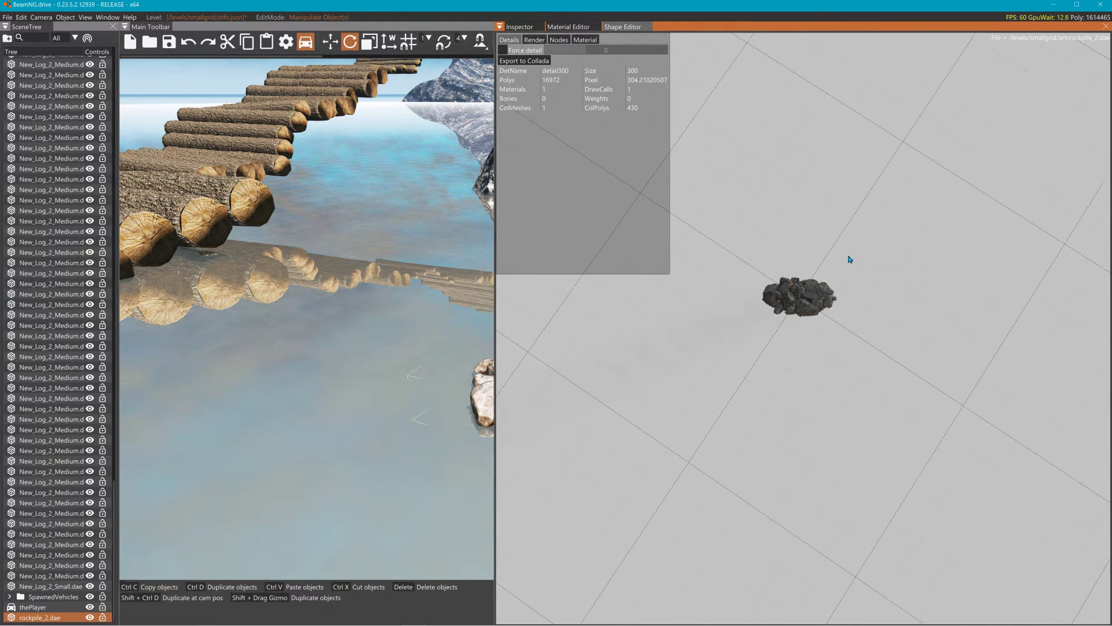
pyautogui.scroll(1, 850, 267)
pyautogui.scroll(-1, 850, 270)
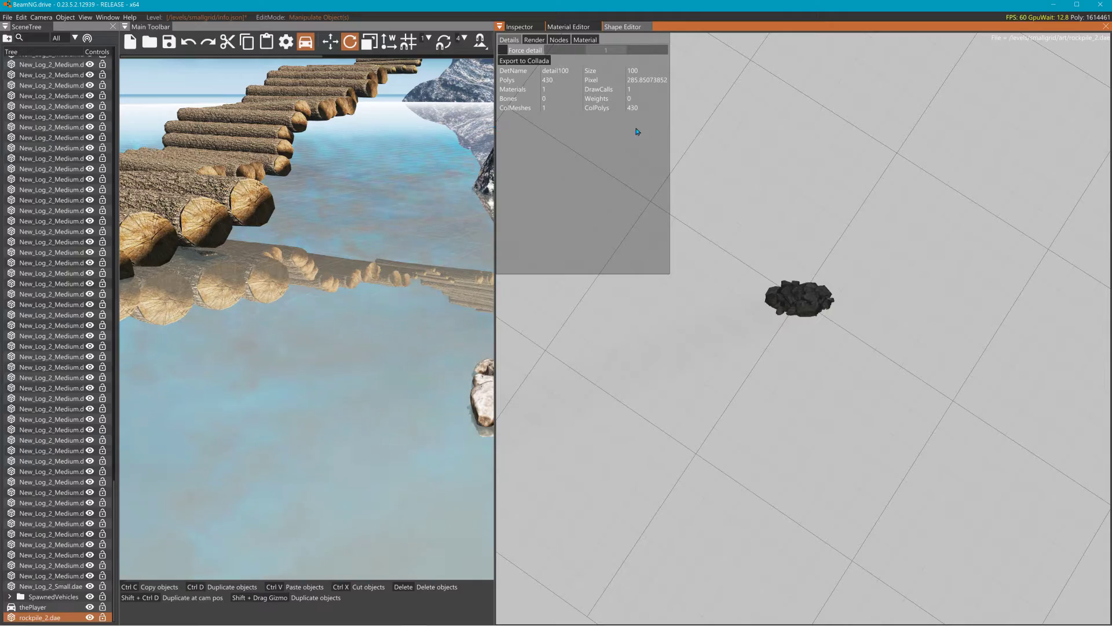
# Step: Narrow the Shape Editor and examine the placed rock pile in the level from near and far camera distances
pyautogui.moveTo(496, 166); pyautogui.dragTo(871, 169)
pyautogui.moveTo(550, 362)
pyautogui.mouseDown(button='right')
pyautogui.moveTo(603, 331)
pyautogui.moveTo(551, 363)
pyautogui.mouseUp(button='right')
pyautogui.press('s')
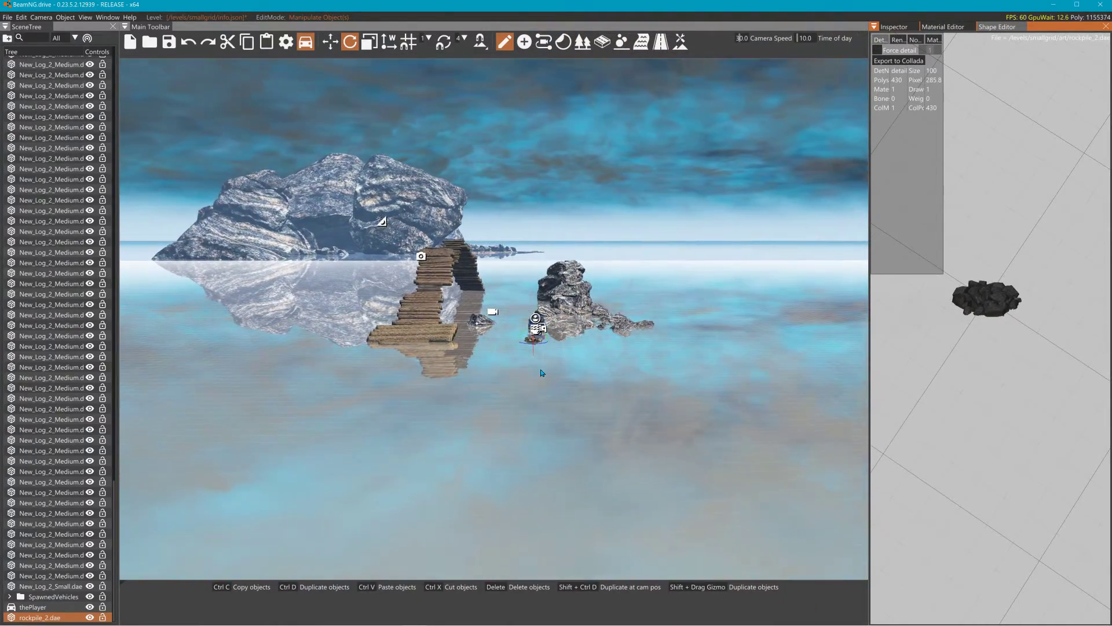
pyautogui.press('w')
pyautogui.press('s')
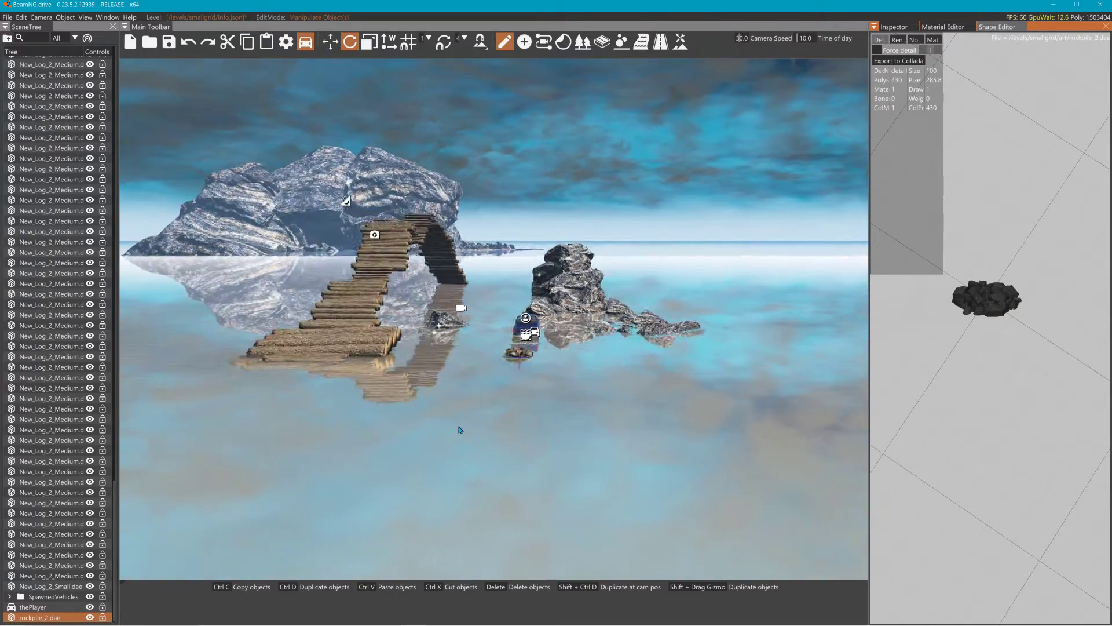
pyautogui.press('w')
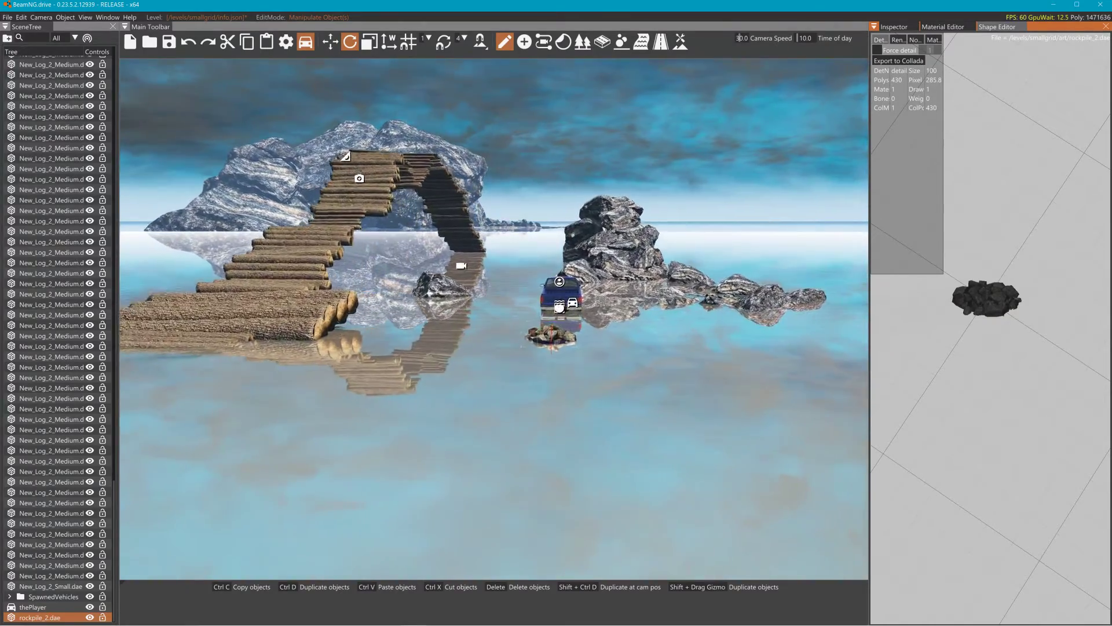
pyautogui.press('s')
pyautogui.press('w')
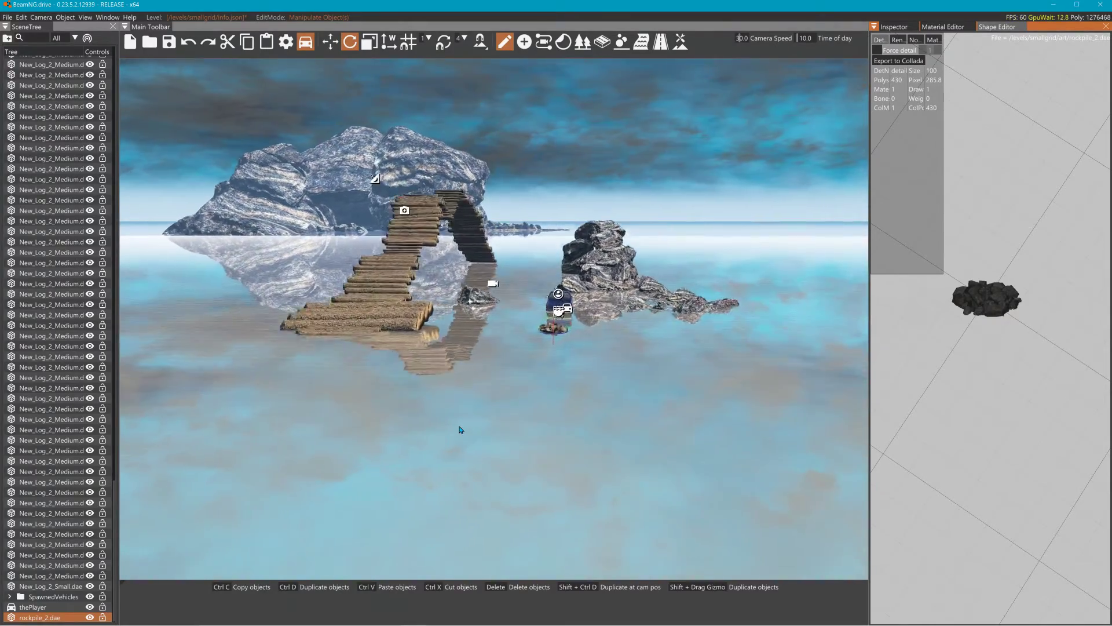
pyautogui.press('s')
pyautogui.press('s')
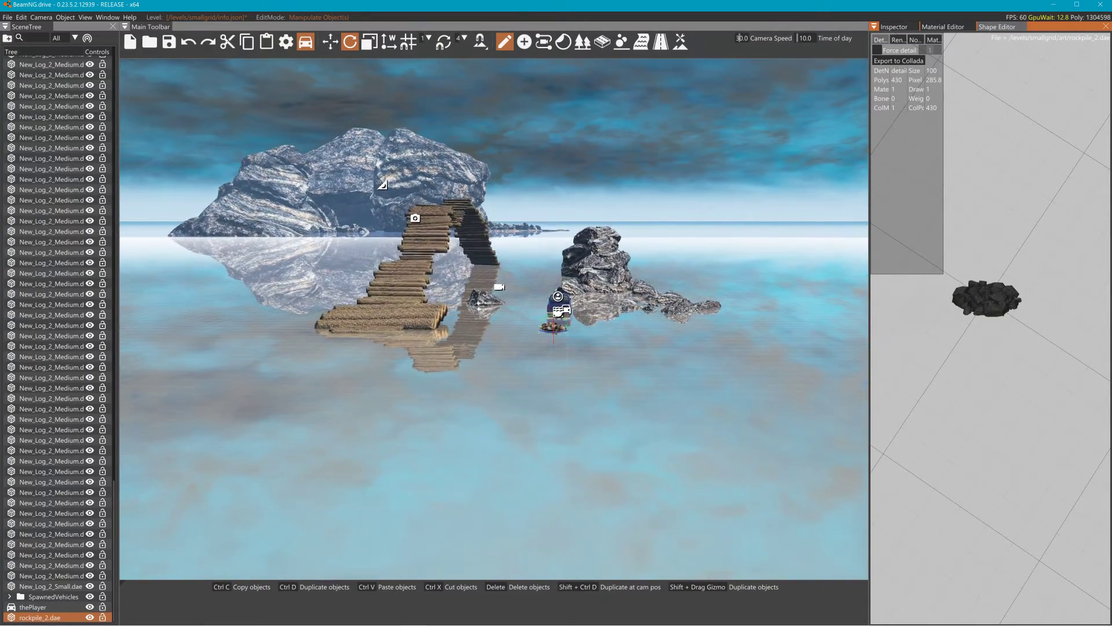
# Step: Switch to Blender and bake the diffuse color of rockpile2_a300 onto the rockpile2_a100 mesh in the Shading workspace
pyautogui.hotkey('alt', 'Tab')
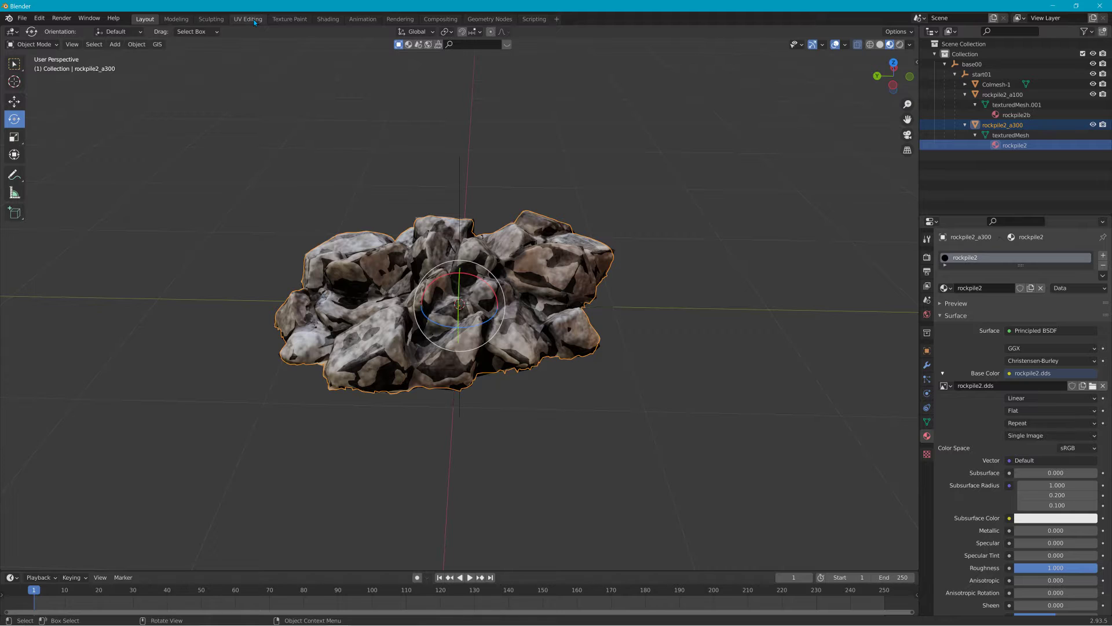
pyautogui.click(331, 23)
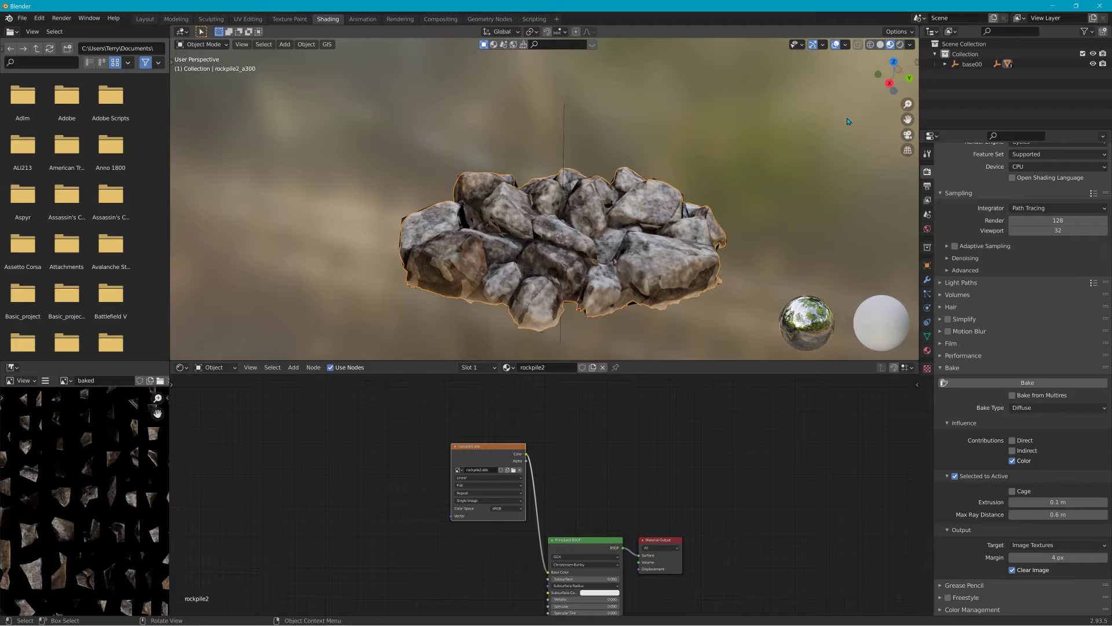
pyautogui.click(945, 64)
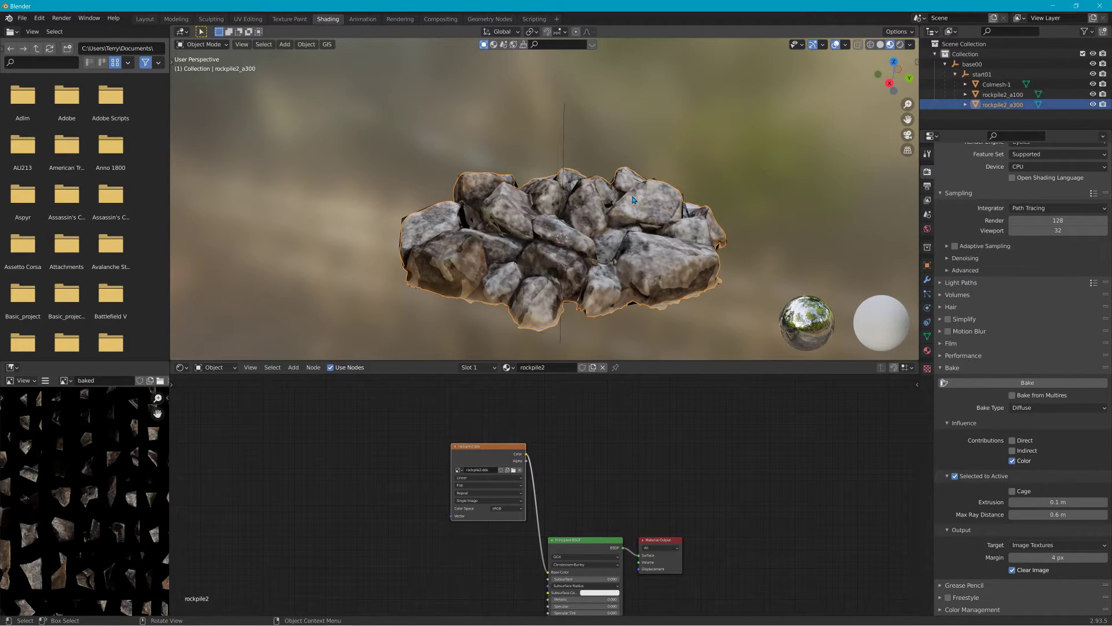
pyautogui.keyDown('shift'); pyautogui.click(613, 173); pyautogui.keyUp('shift')
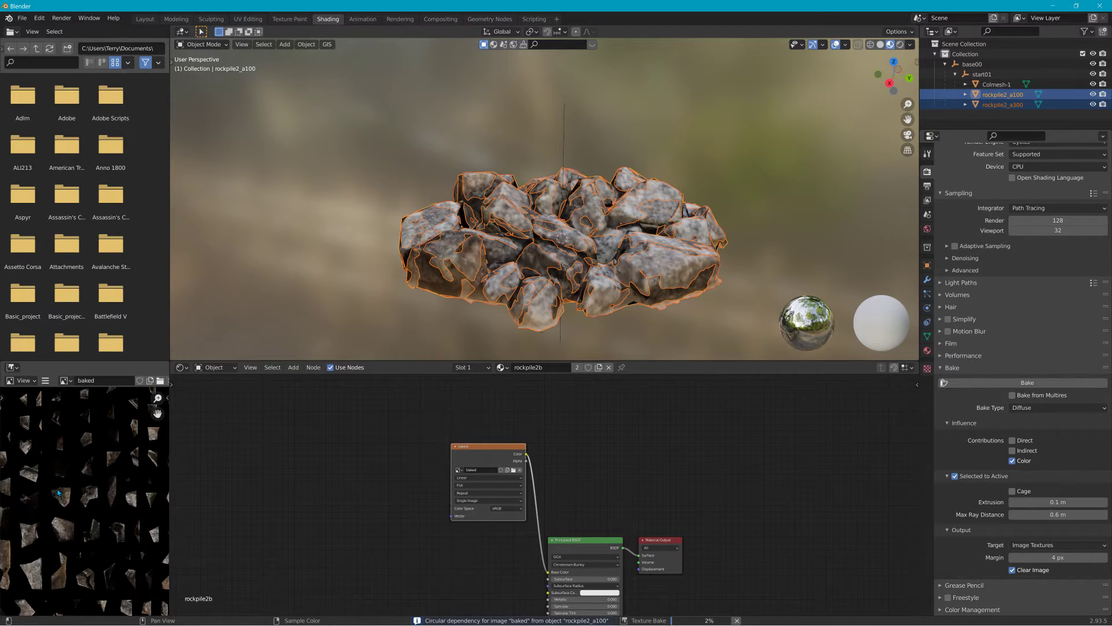
pyautogui.scroll(-6, 66, 509)
pyautogui.scroll(2, 51, 522)
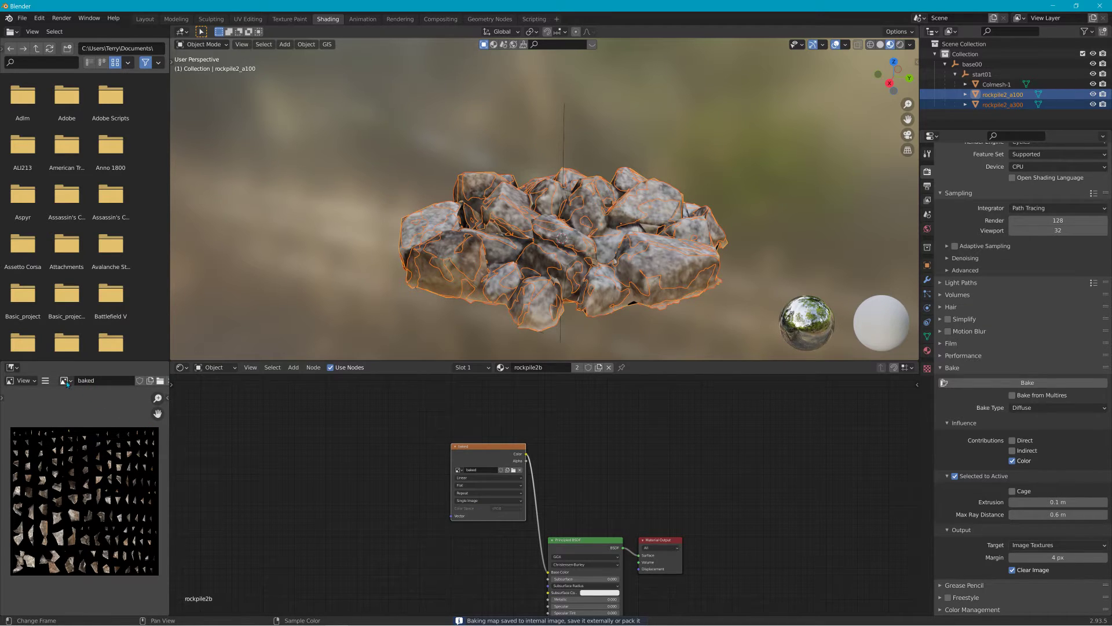
# Step: Save the baked image as baked.png in the smallgrid level's art folder, overwriting the existing file
pyautogui.click(45, 380)
pyautogui.moveTo(71, 405)
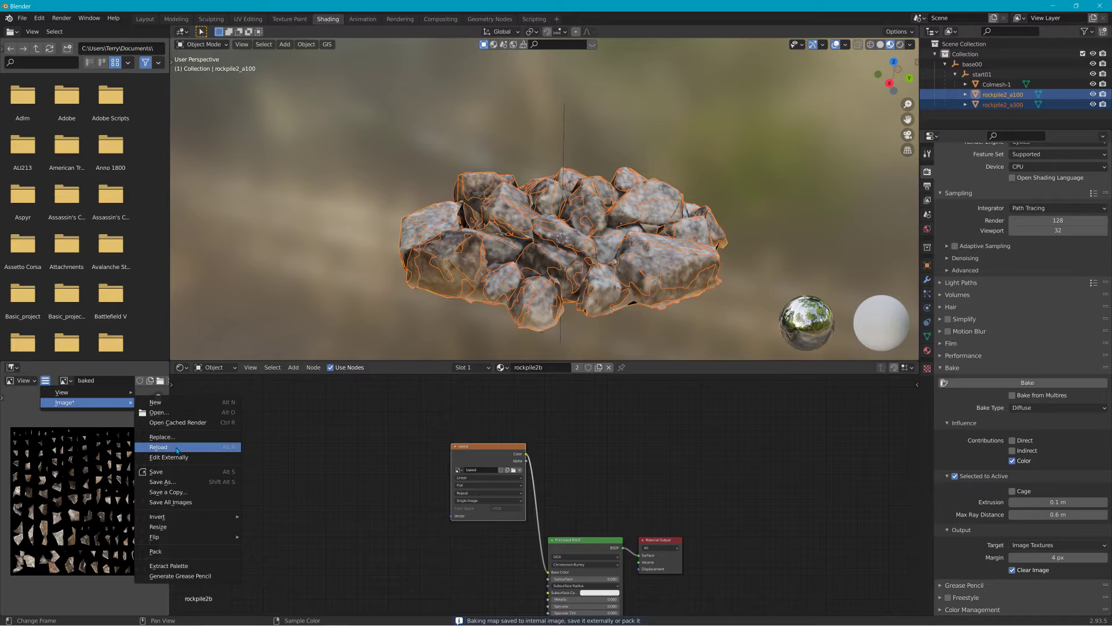
pyautogui.click(184, 482)
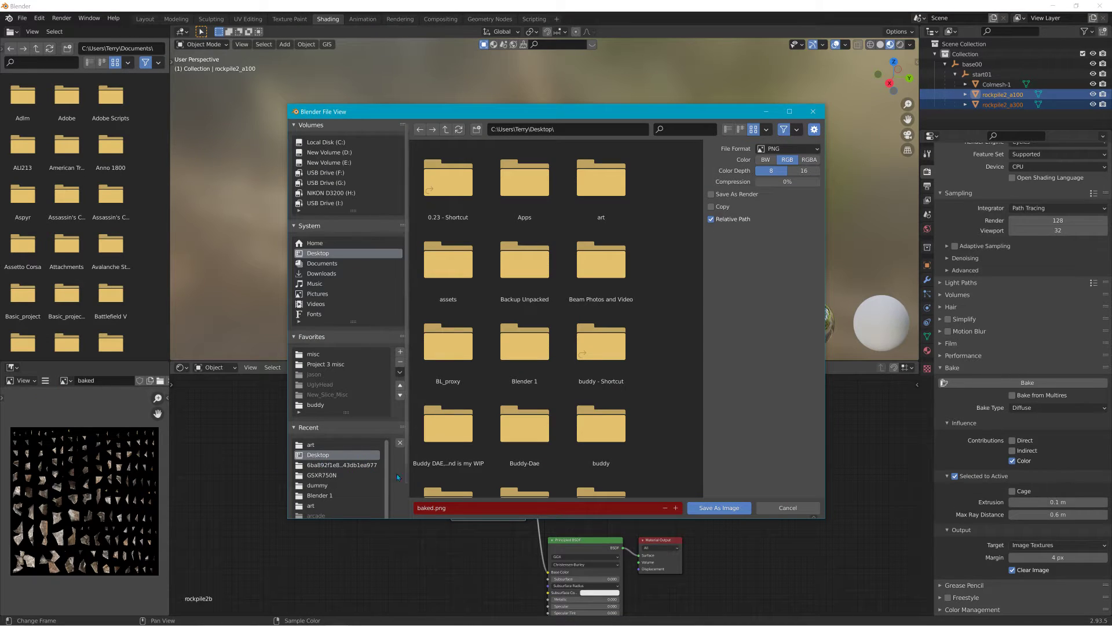
pyautogui.click(313, 444)
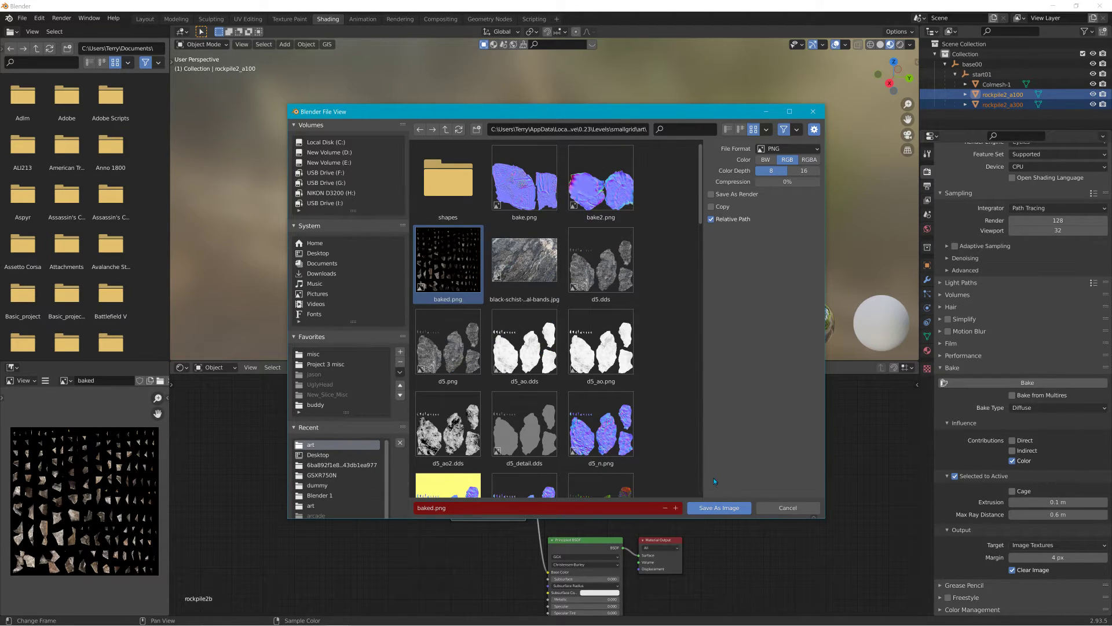
pyautogui.click(717, 508)
# Step: Switch back to BeamNG.drive and move the rock pile from beside the truck into the open water closer to the camera
pyautogui.hotkey('alt', 'Tab')
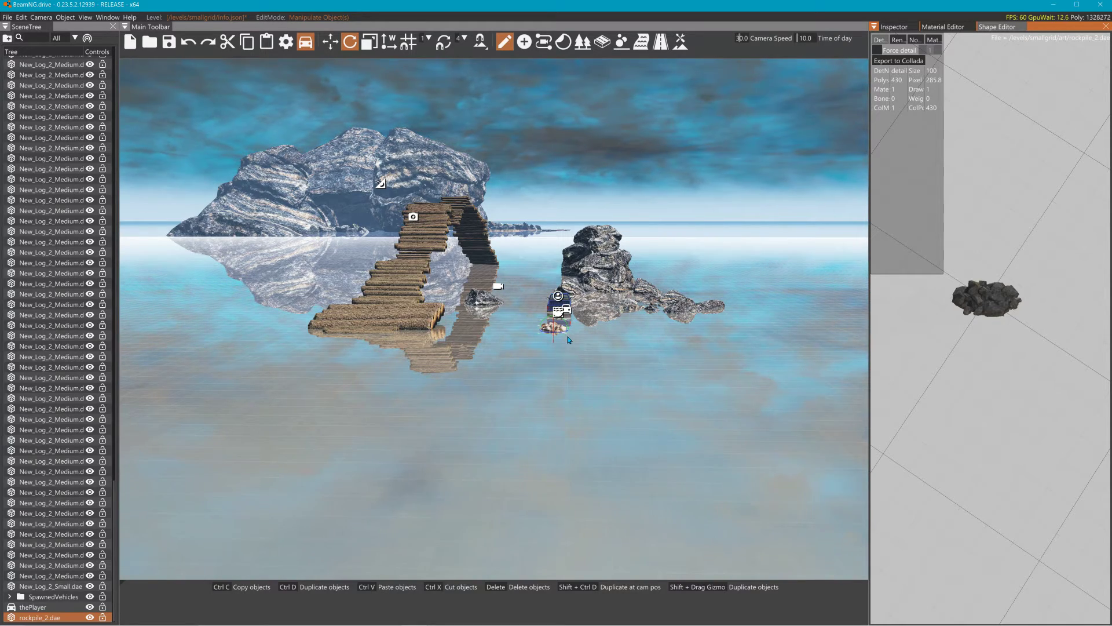
pyautogui.press('1')
pyautogui.moveTo(555, 336); pyautogui.dragTo(567, 554)
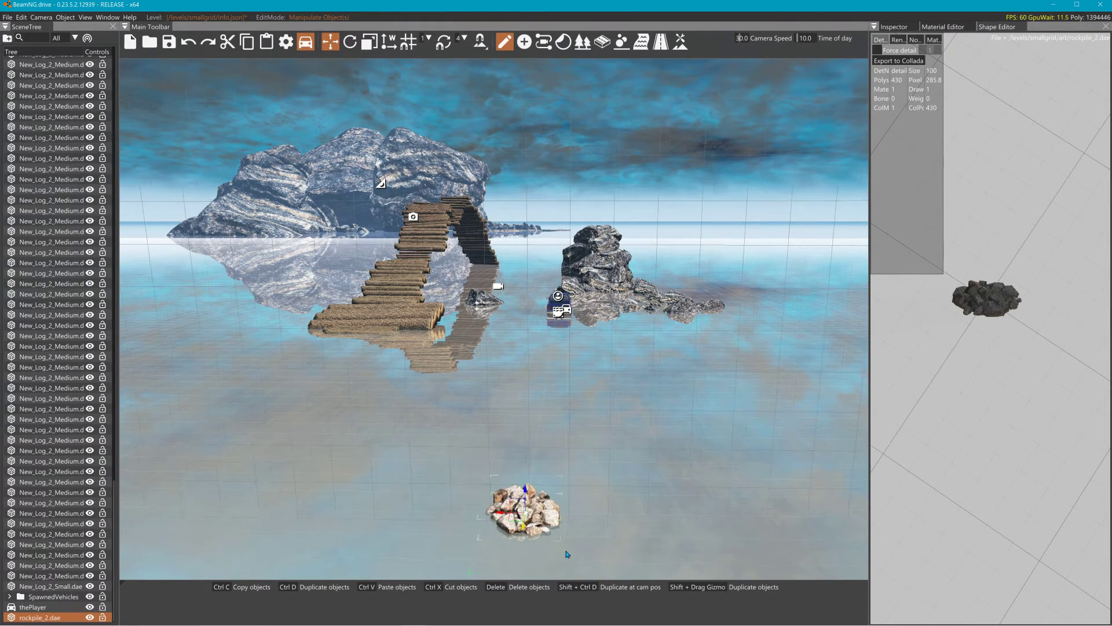
pyautogui.moveTo(526, 480); pyautogui.dragTo(527, 352)
pyautogui.moveTo(717, 445); pyautogui.dragTo(717, 493, button='right')
pyautogui.press('w')
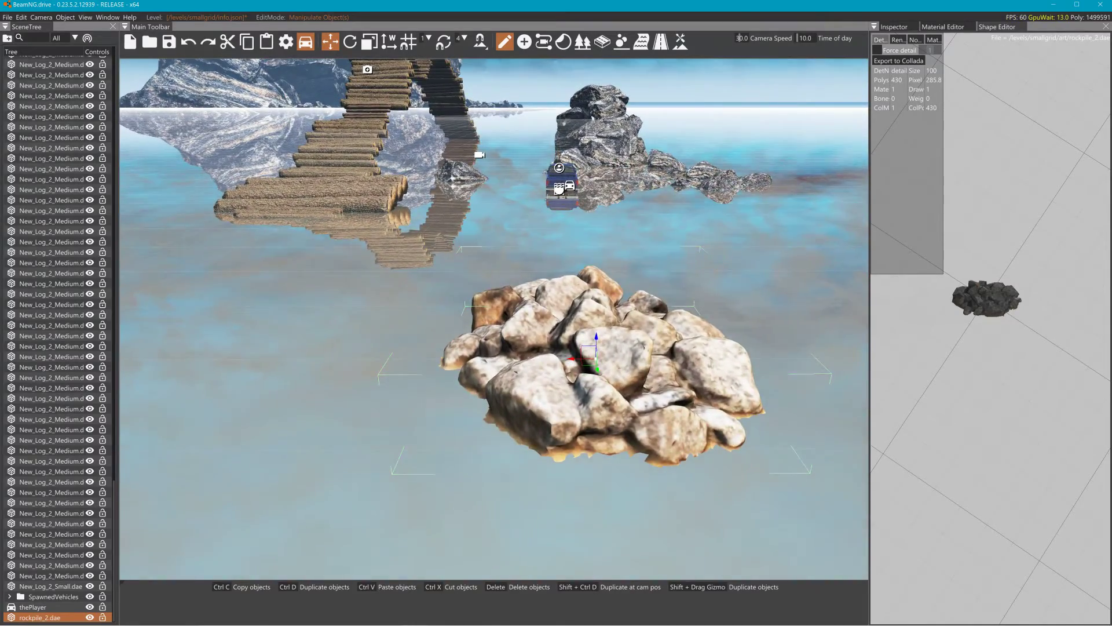
pyautogui.press('s')
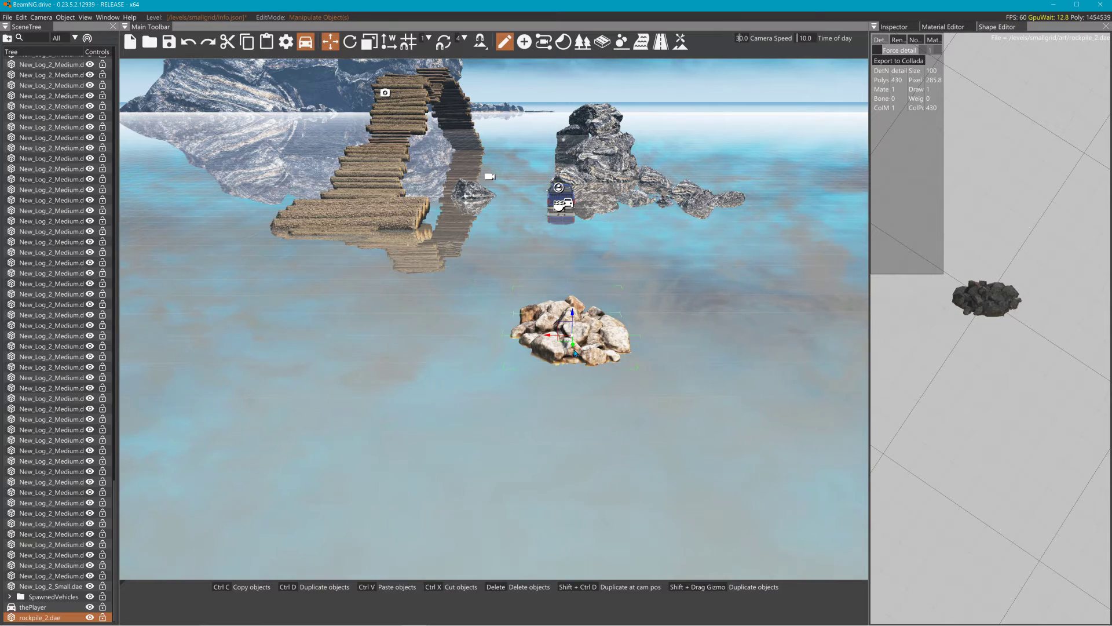
# Step: Move the rock pile back past the truck to the cluster of striped rocks in the water
pyautogui.moveTo(576, 349); pyautogui.dragTo(543, 157)
pyautogui.moveTo(543, 158); pyautogui.dragTo(684, 166, button='right')
pyautogui.press('w')
pyautogui.press('s')
pyautogui.moveTo(513, 252); pyautogui.dragTo(510, 268, button='right')
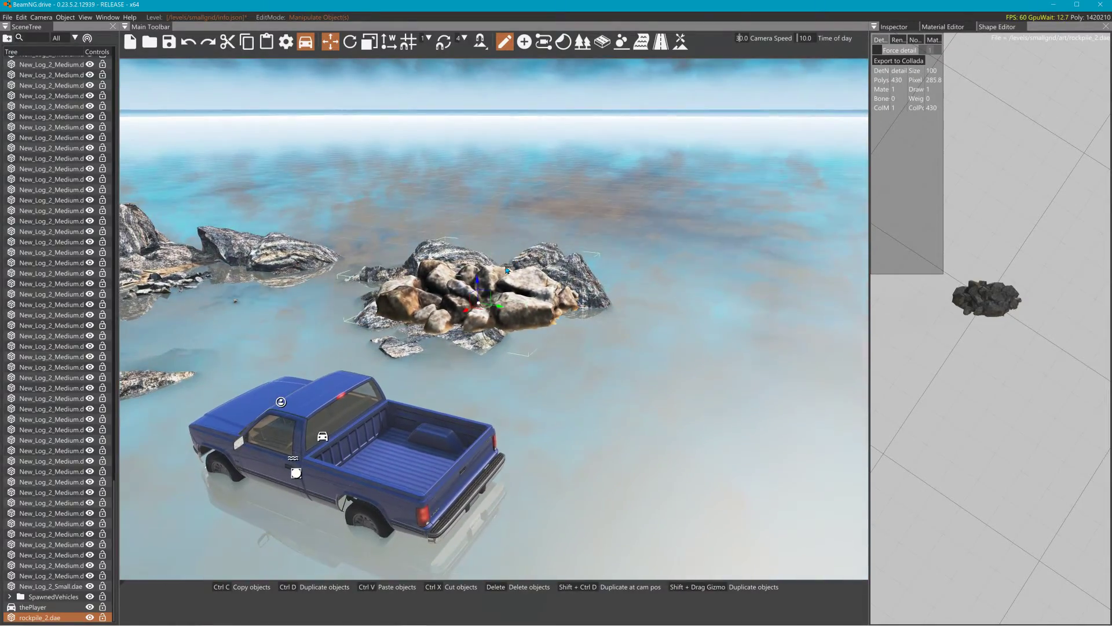
# Step: Reposition the rock pile in the shallow water directly in front of the truck, among the striped rocks
pyautogui.moveTo(501, 310); pyautogui.dragTo(230, 256)
pyautogui.moveTo(230, 256); pyautogui.dragTo(183, 231, button='right')
pyautogui.moveTo(358, 276); pyautogui.dragTo(372, 409)
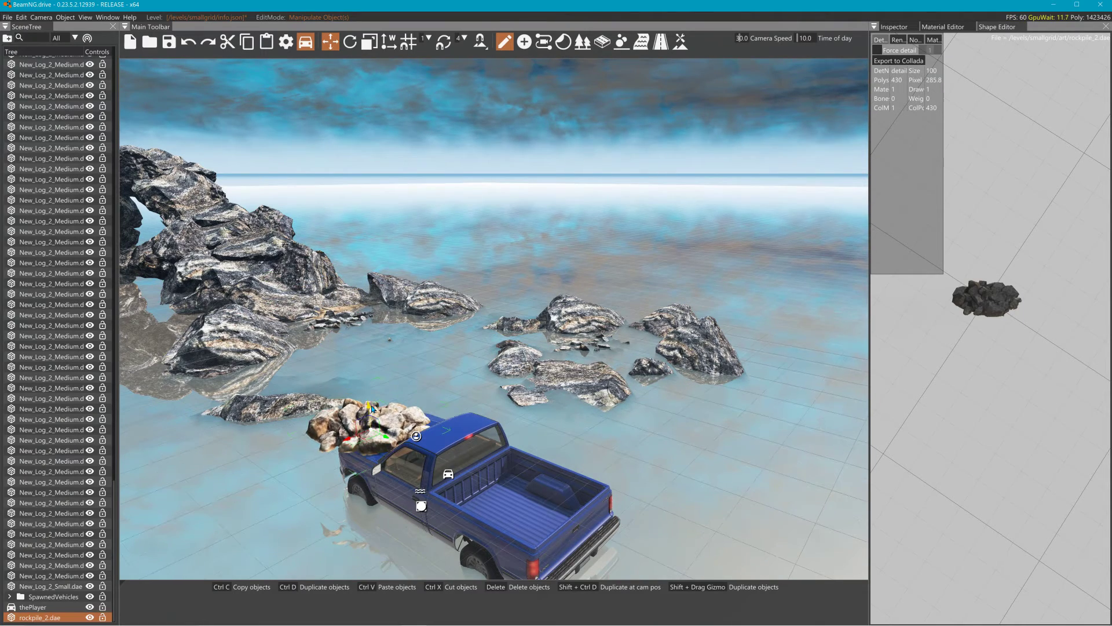
pyautogui.moveTo(383, 447); pyautogui.dragTo(389, 355)
pyautogui.moveTo(389, 354); pyautogui.dragTo(336, 369, button='right')
pyautogui.press('w')
pyautogui.moveTo(449, 369); pyautogui.dragTo(458, 389, button='right')
pyautogui.press('s')
pyautogui.press('s')
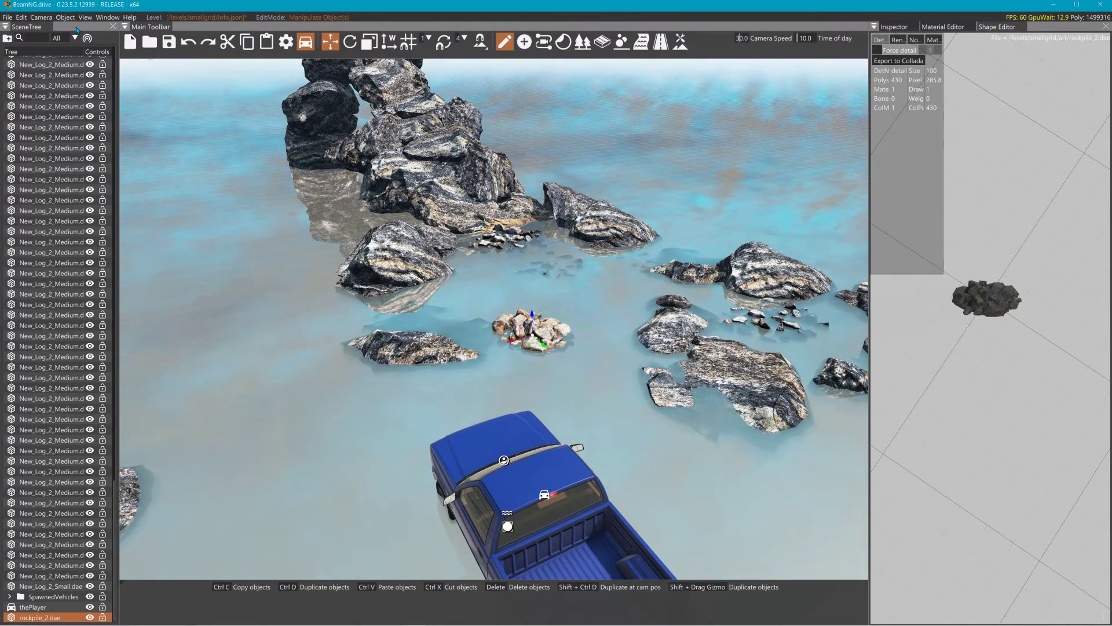
# Step: Rebuild the level's static collision data and view the truck against the rock pile from the side
pyautogui.click(21, 17)
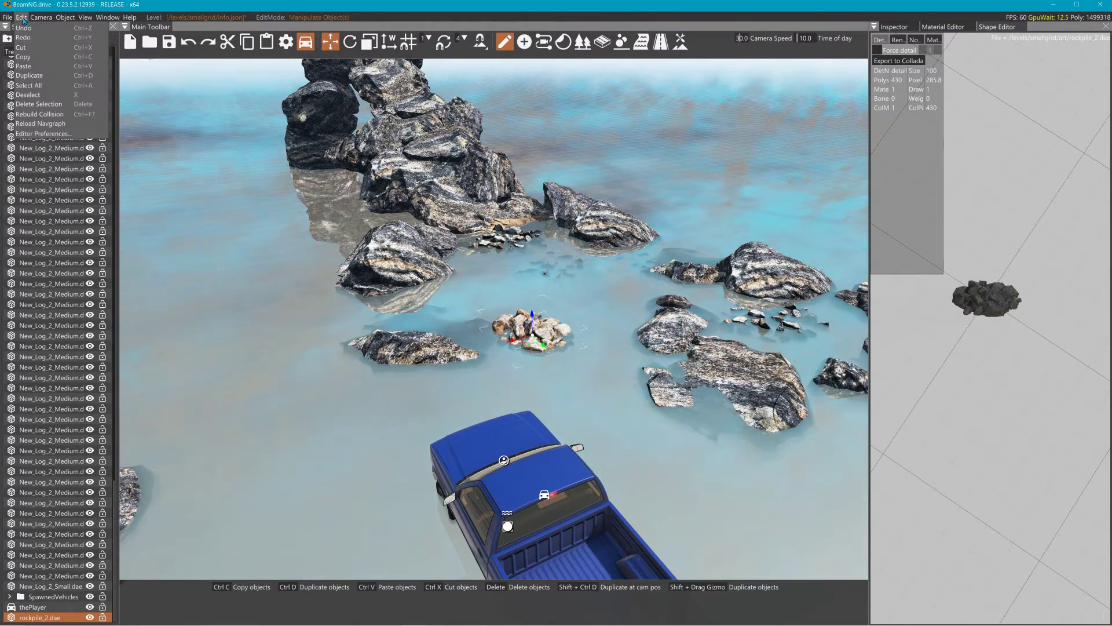
pyautogui.click(59, 115)
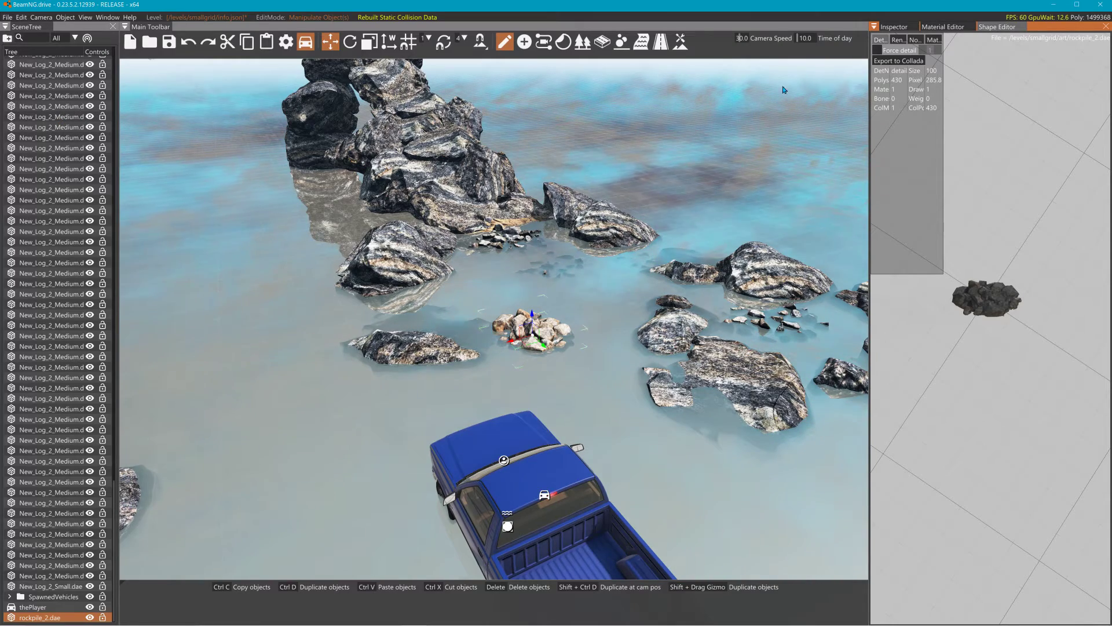
pyautogui.moveTo(604, 215); pyautogui.dragTo(604, 215, button='right')
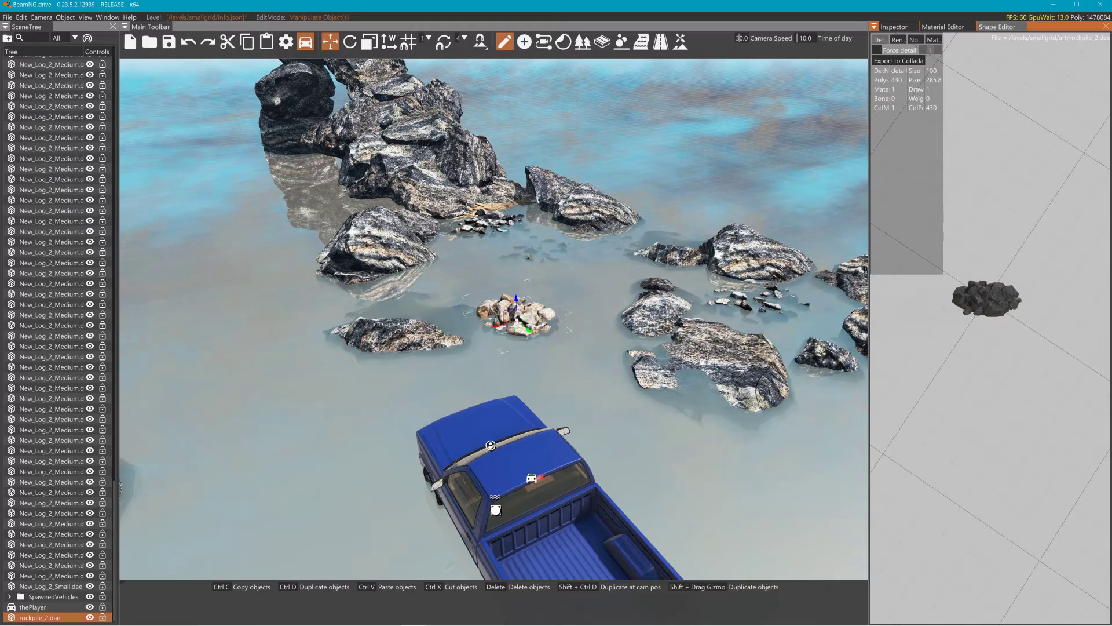
pyautogui.moveTo(585, 262); pyautogui.dragTo(585, 232, button='right')
pyautogui.press('w')
pyautogui.press('s')
pyautogui.moveTo(463, 249); pyautogui.dragTo(526, 271, button='right')
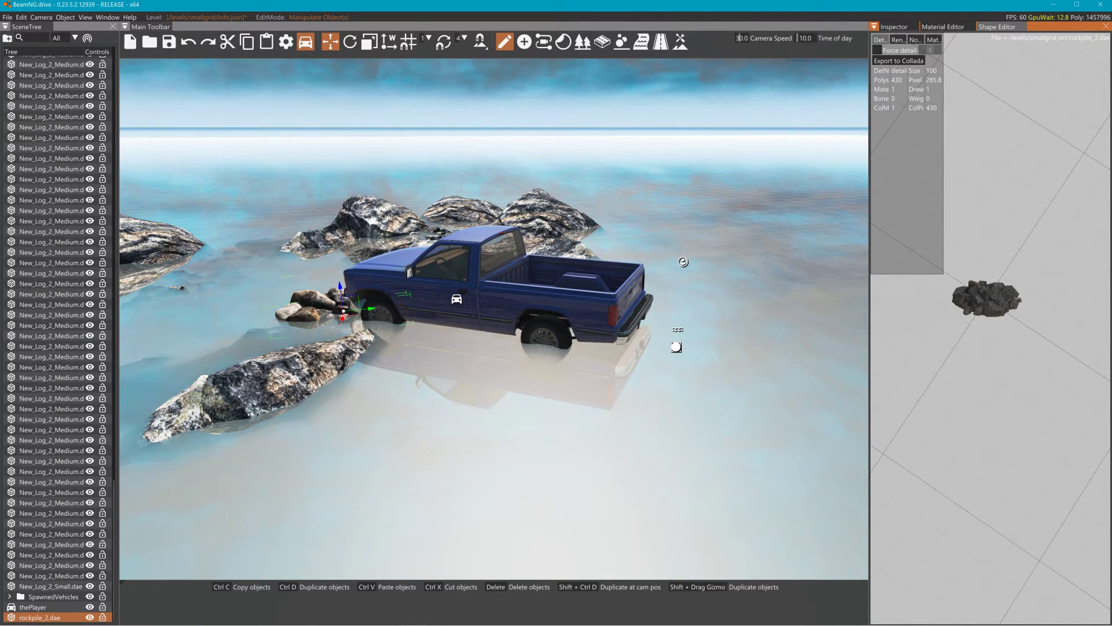
# Step: Select the single best buy rock1.dae rock standing in the water beside the log bridge
pyautogui.moveTo(415, 227); pyautogui.dragTo(592, 545, button='right')
pyautogui.press('w')
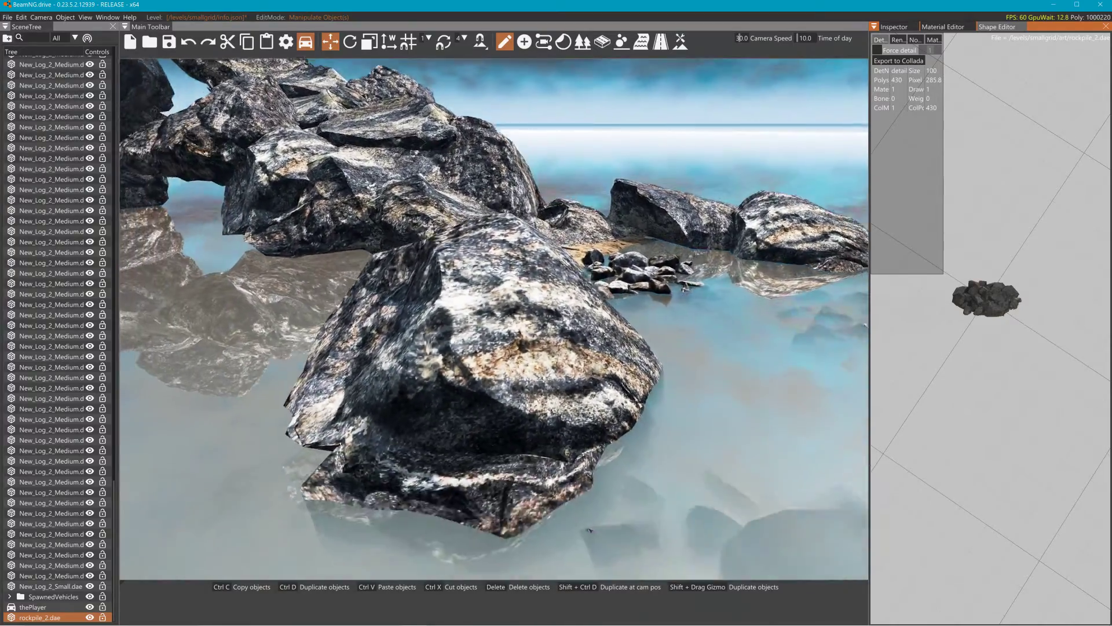
pyautogui.press('s')
pyautogui.click(505, 330)
pyautogui.press('d')
pyautogui.moveTo(504, 330); pyautogui.dragTo(406, 355, button='right')
pyautogui.moveTo(505, 369); pyautogui.dragTo(527, 375, button='right')
pyautogui.press('w')
pyautogui.click(527, 375)
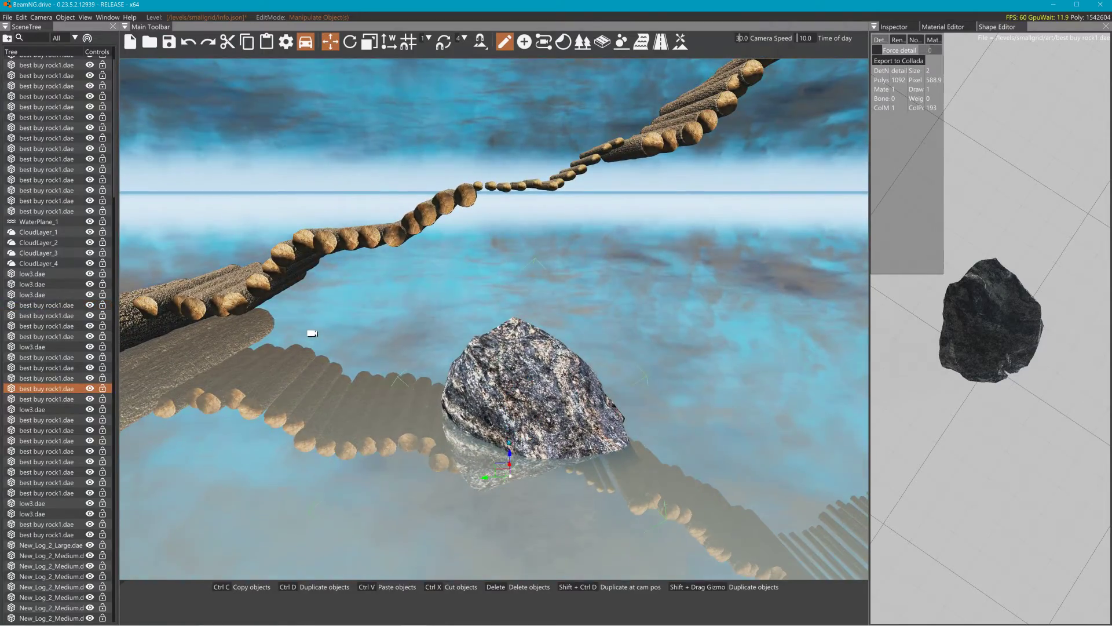
# Step: Raise the selected rock out of the water to above the log bridge and bring it into full view
pyautogui.moveTo(510, 453); pyautogui.dragTo(511, 108)
pyautogui.moveTo(511, 108); pyautogui.dragTo(506, 154, button='right')
pyautogui.press('w')
pyautogui.moveTo(525, 330); pyautogui.dragTo(535, 225)
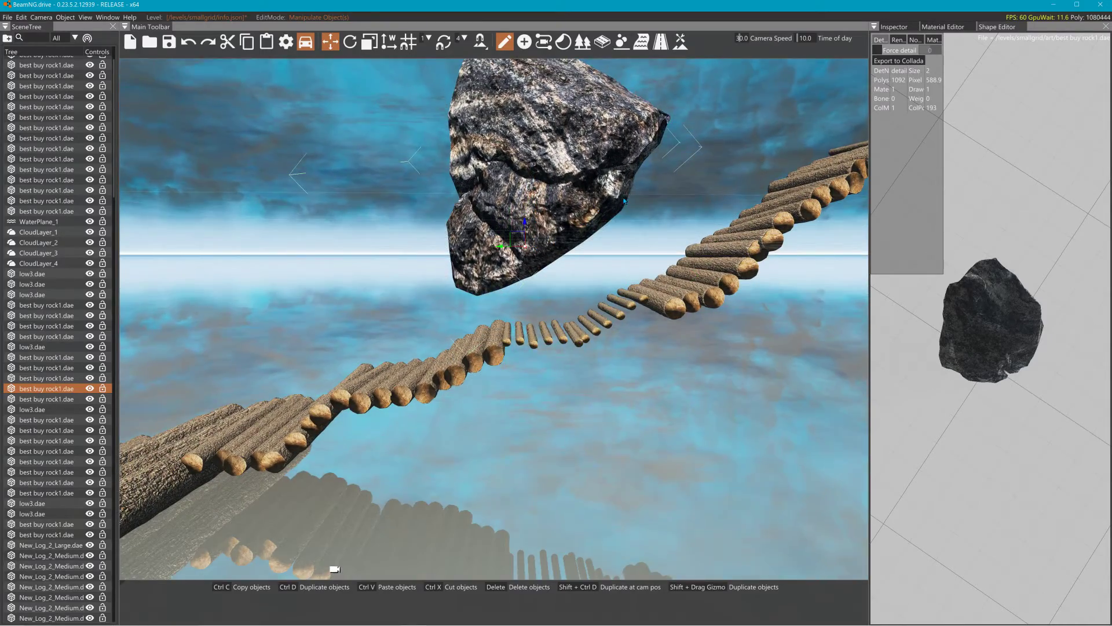
pyautogui.press('f')
# Step: Open the rock's Rock_at_BestBuy material in the Material Editor and remove its normal map
pyautogui.click(944, 26)
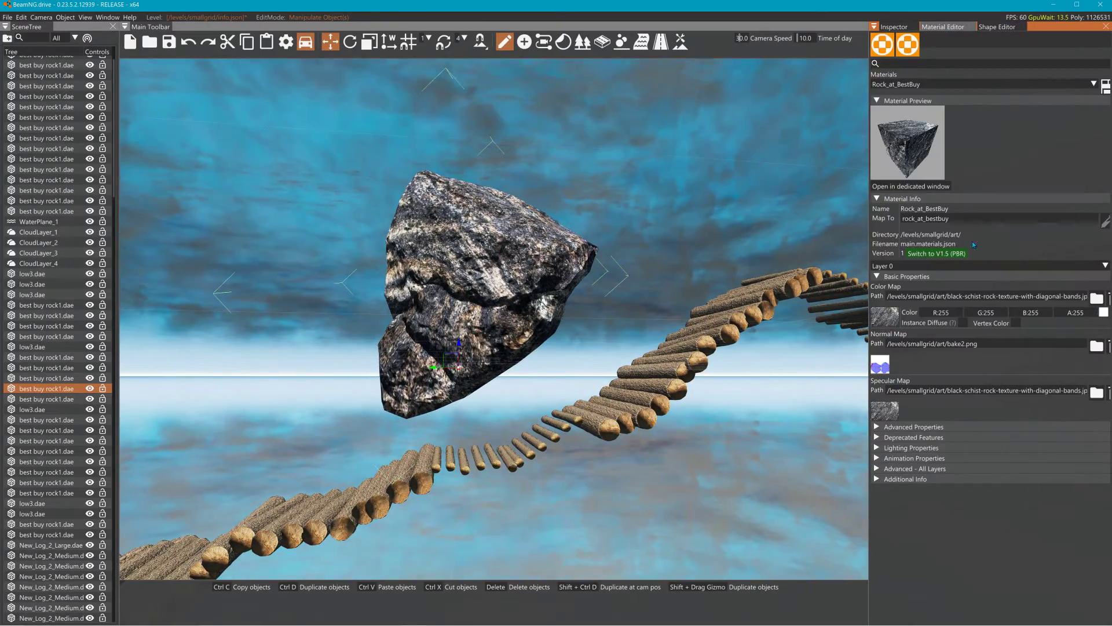
pyautogui.click(1109, 346)
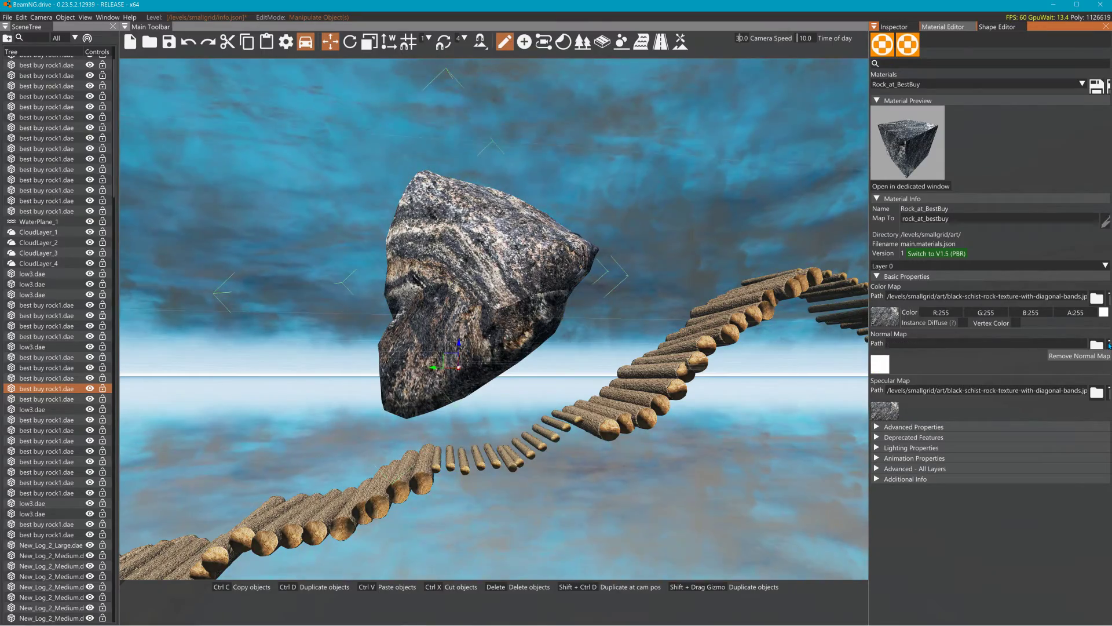
pyautogui.press('w')
pyautogui.moveTo(735, 347); pyautogui.dragTo(705, 345, button='right')
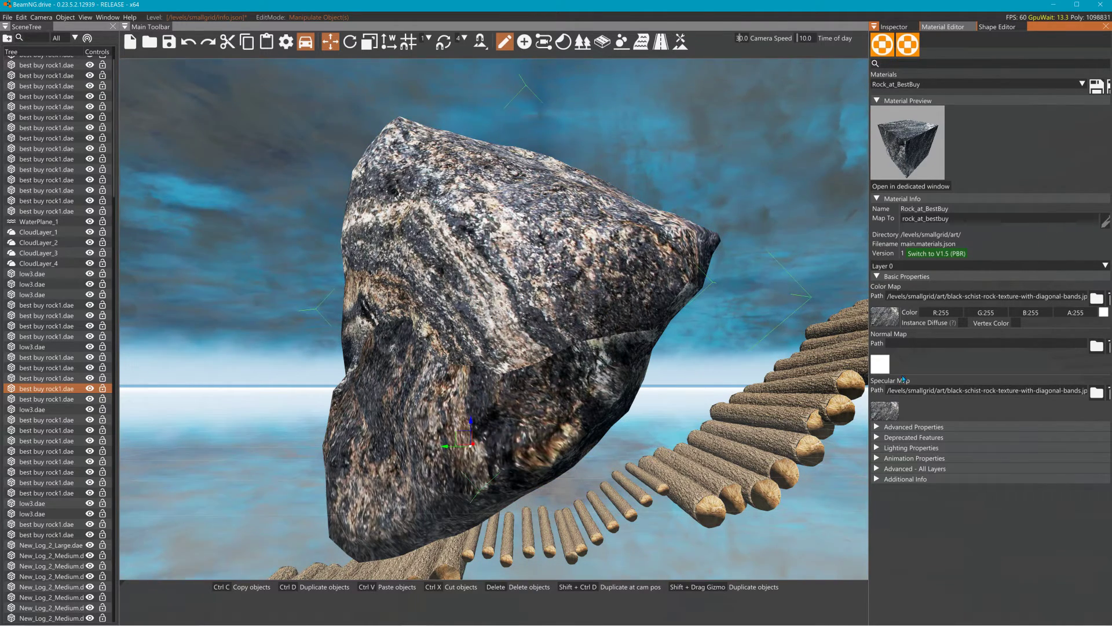
# Step: Assign low_rock_bake2.png from the level's art folder as the Rock_at_BestBuy normal map and view the rock from another side
pyautogui.click(880, 364)
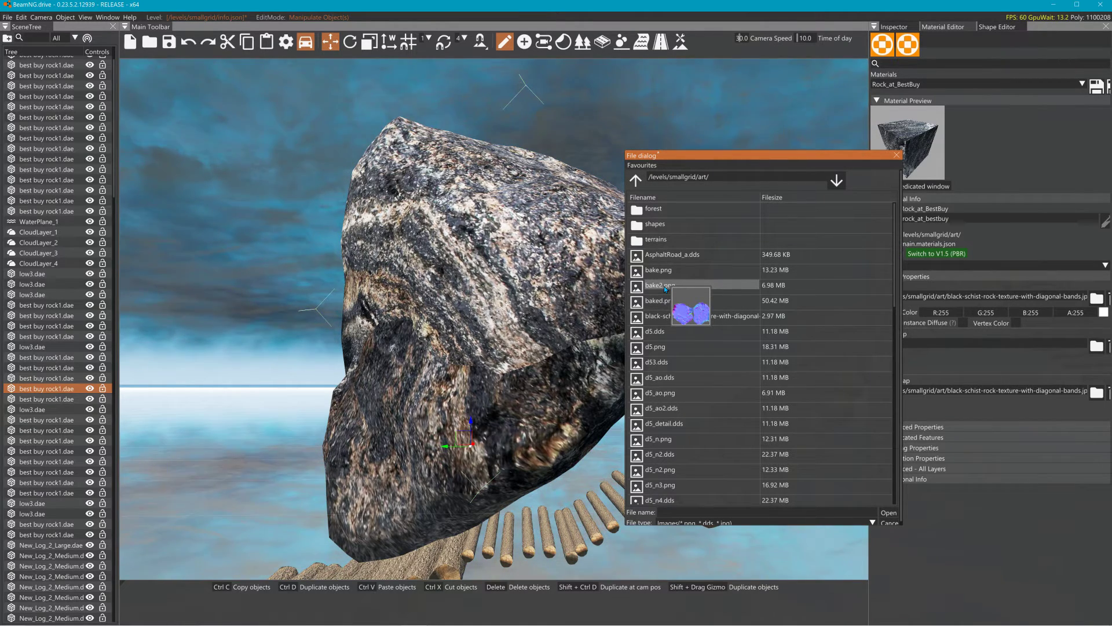
pyautogui.scroll(-5, 672, 348)
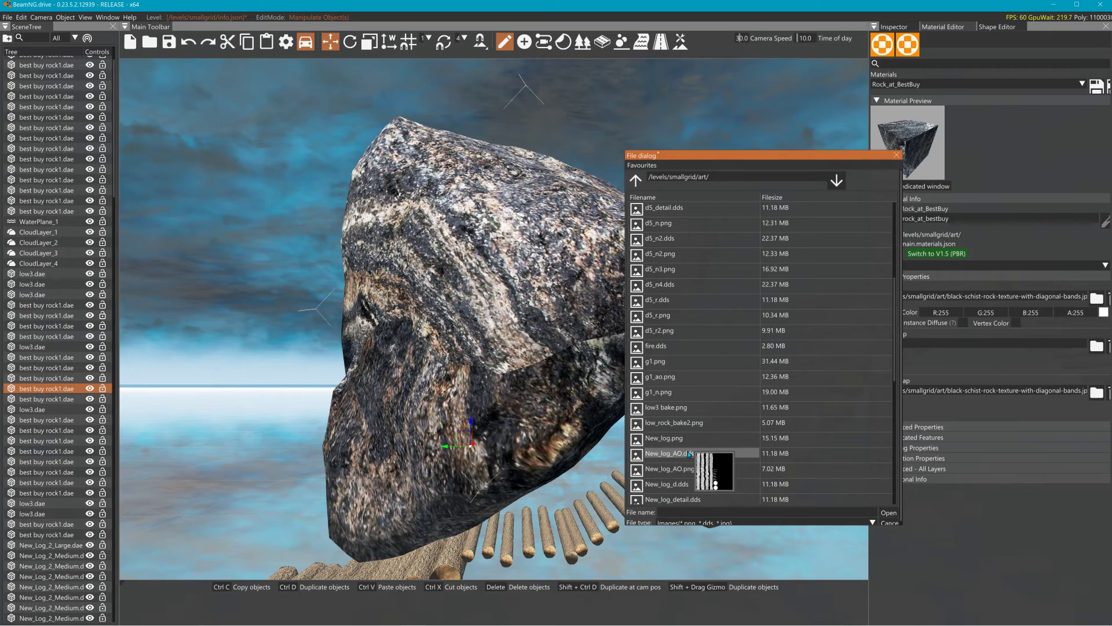
pyautogui.click(683, 422)
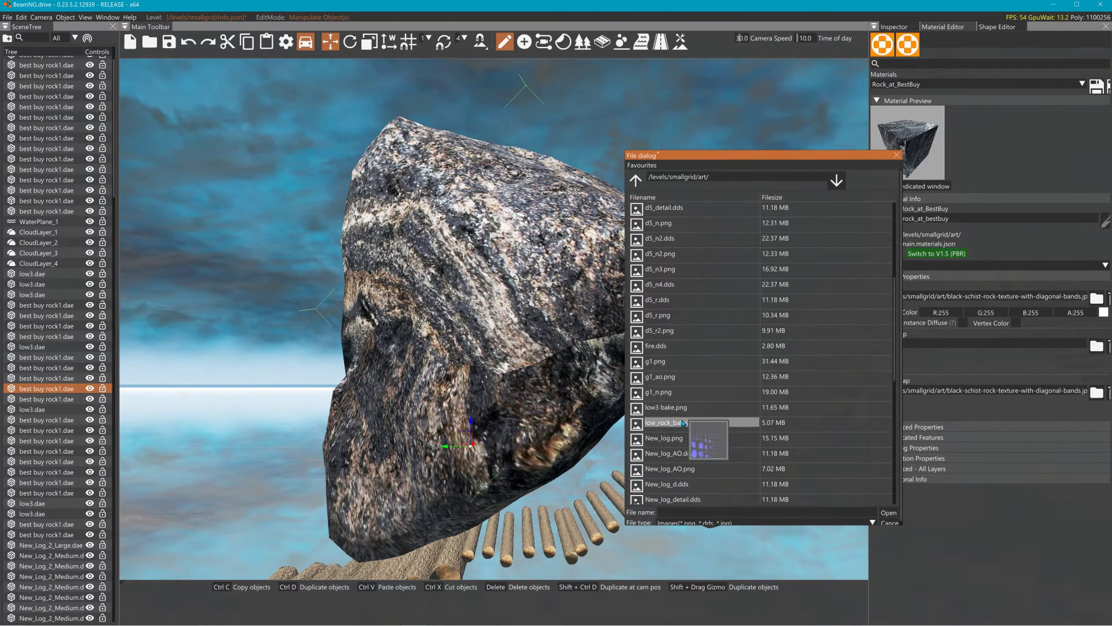
pyautogui.click(894, 515)
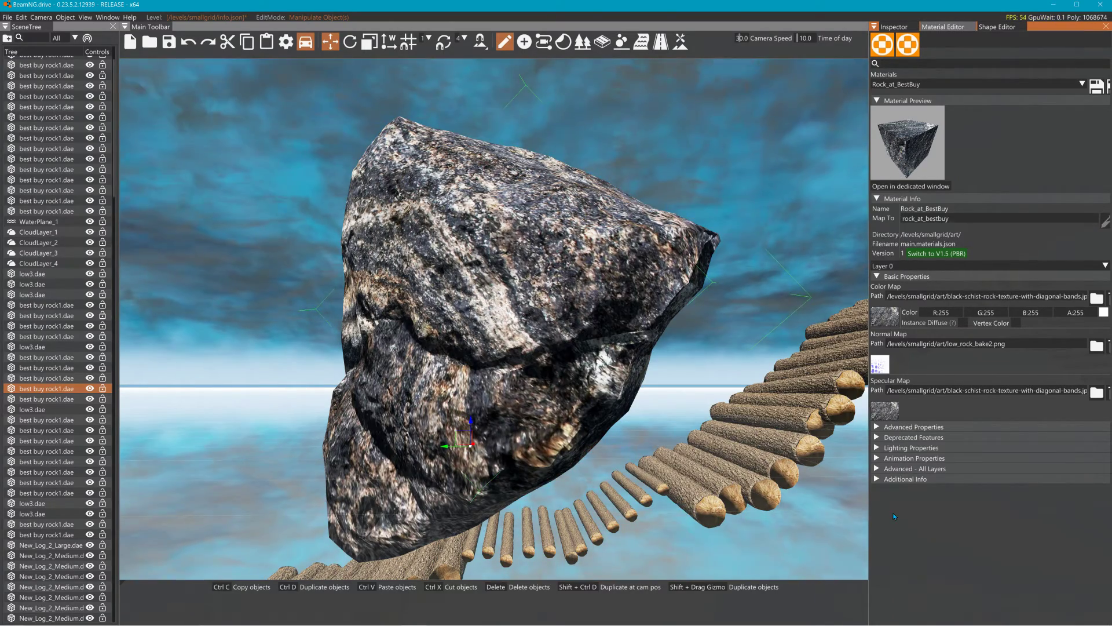
pyautogui.press('a')
pyautogui.moveTo(579, 284); pyautogui.dragTo(782, 278, button='right')
pyautogui.press('a')
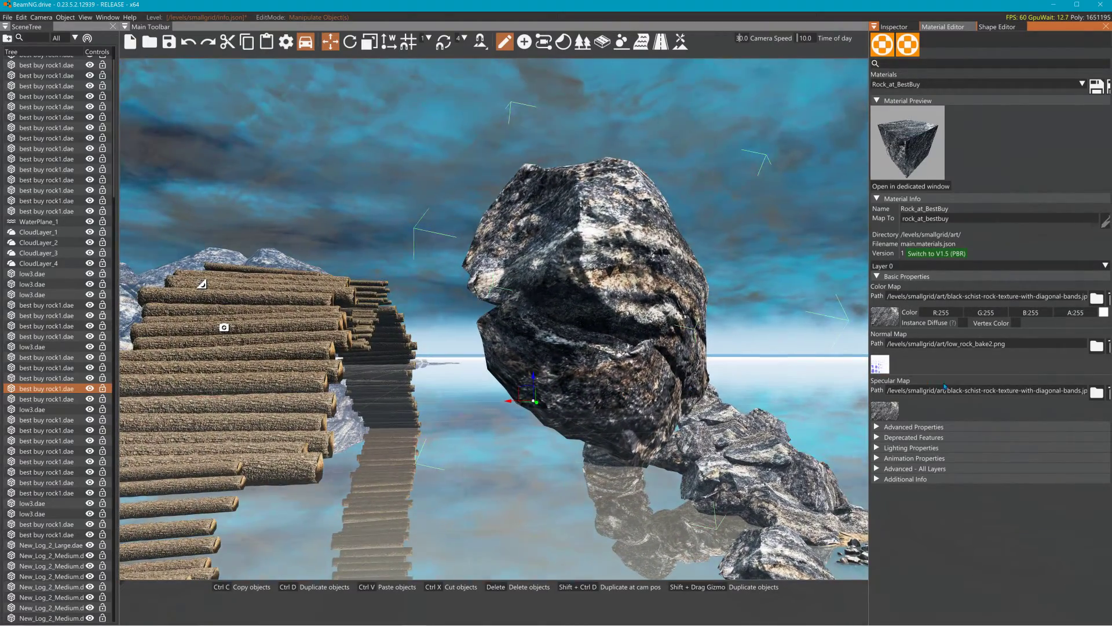
# Step: Undo and redo the normal map assignment to compare the rock's surface without and with the baked map
pyautogui.hotkey('ctrl', 'z')
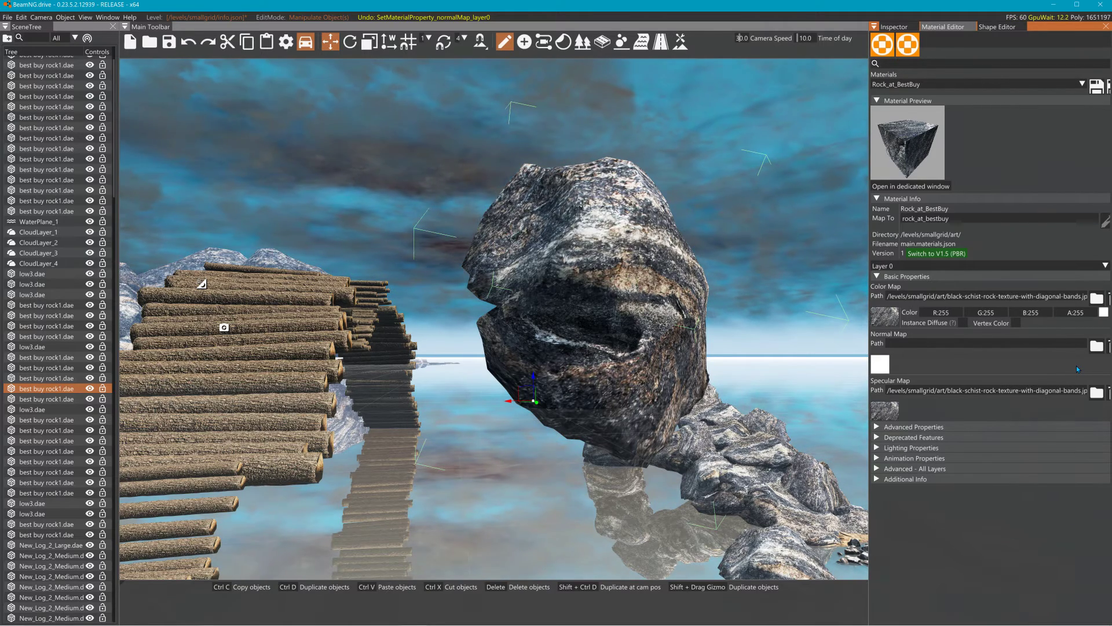
pyautogui.click(25, 19)
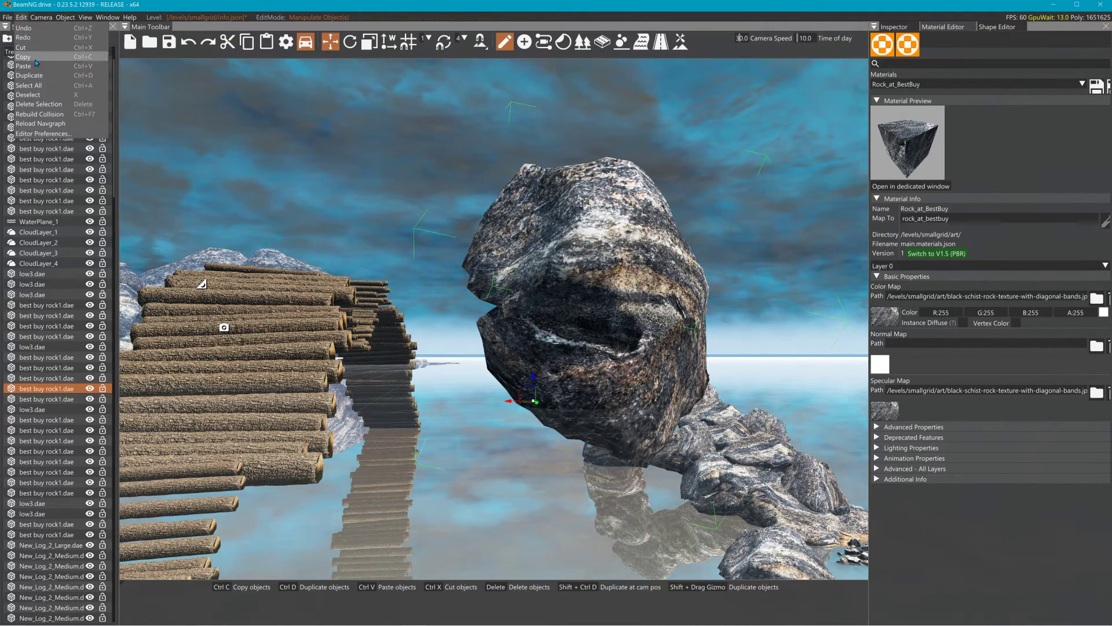
pyautogui.click(35, 39)
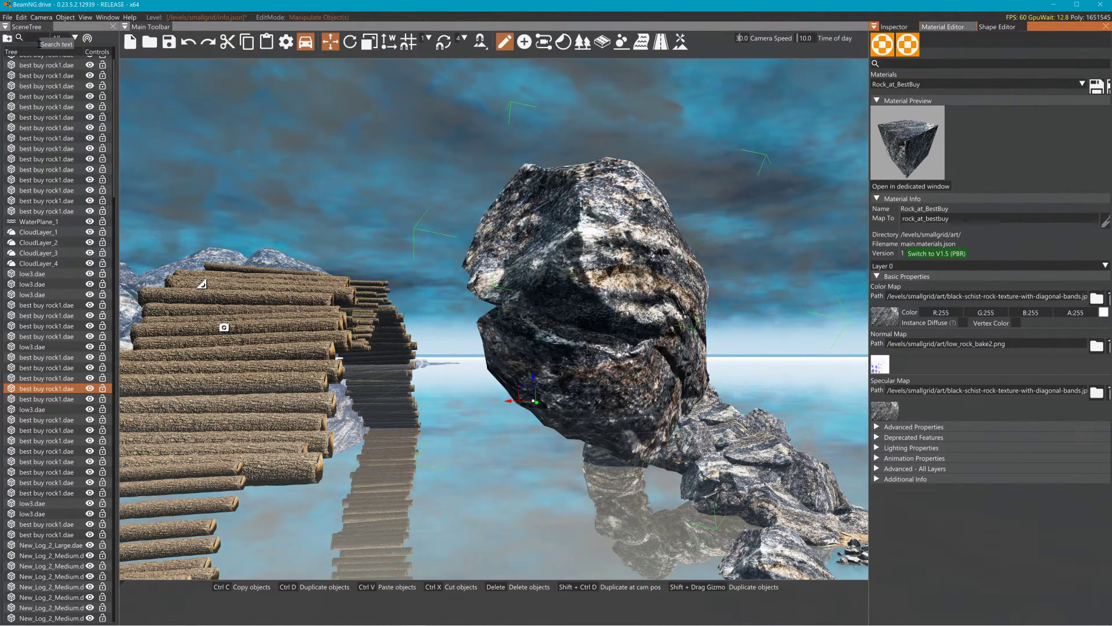
pyautogui.moveTo(595, 314); pyautogui.dragTo(586, 340, button='right')
pyautogui.press('d')
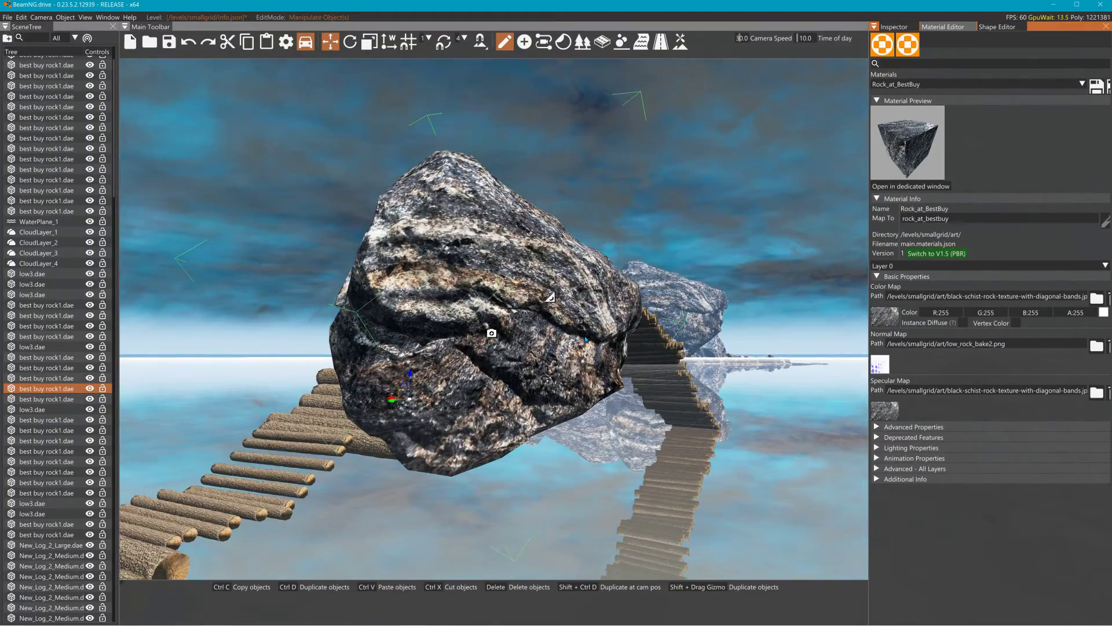
# Step: Try a Detail Normal Map Strength of 42 on the Rock_at_BestBuy material, and settle on a strength of 4
pyautogui.click(873, 427)
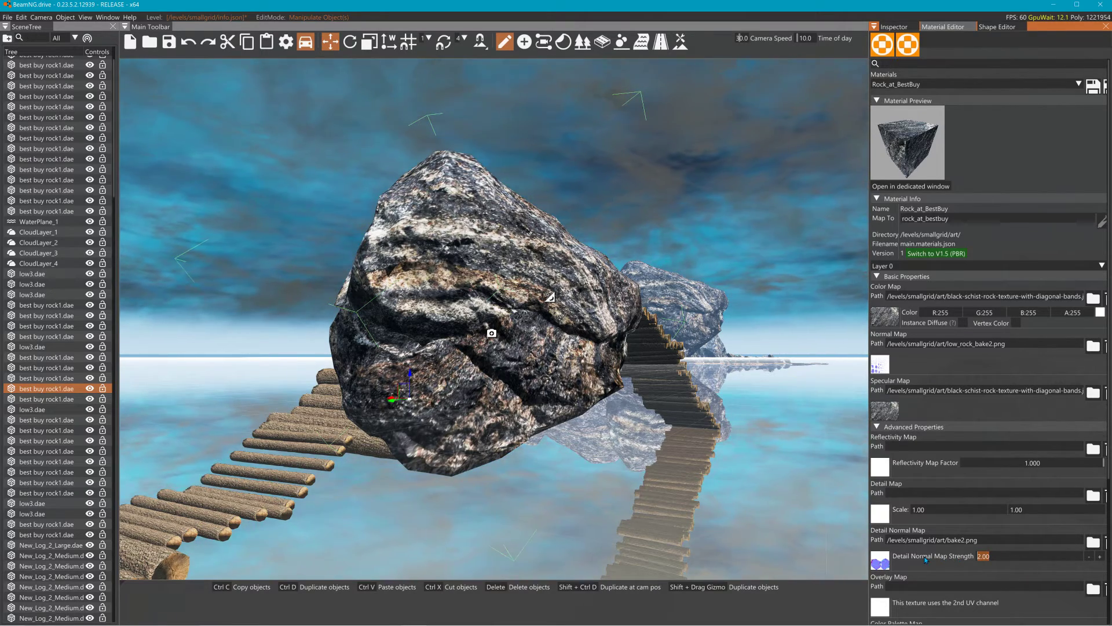
pyautogui.write('42')
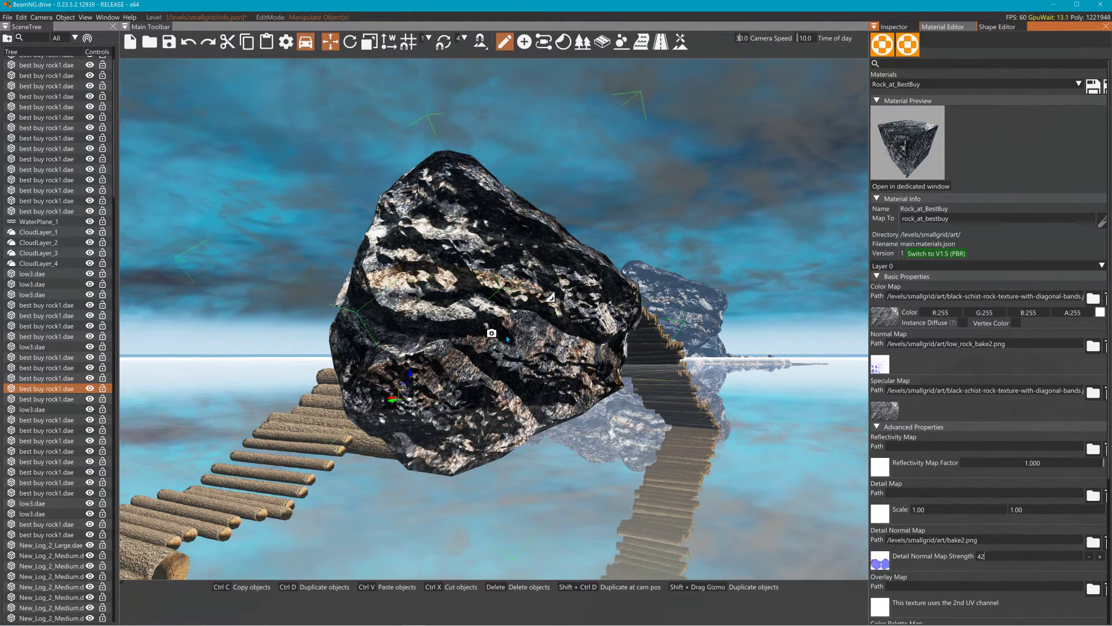
pyautogui.write('4')
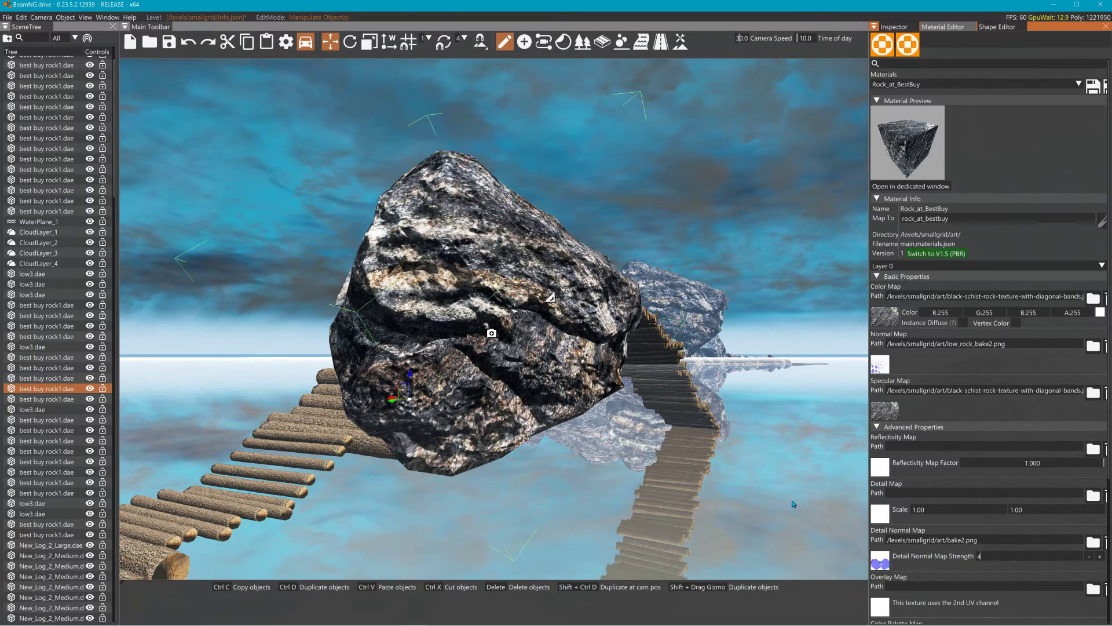
pyautogui.moveTo(771, 452); pyautogui.dragTo(773, 450, button='right')
pyautogui.click(773, 451)
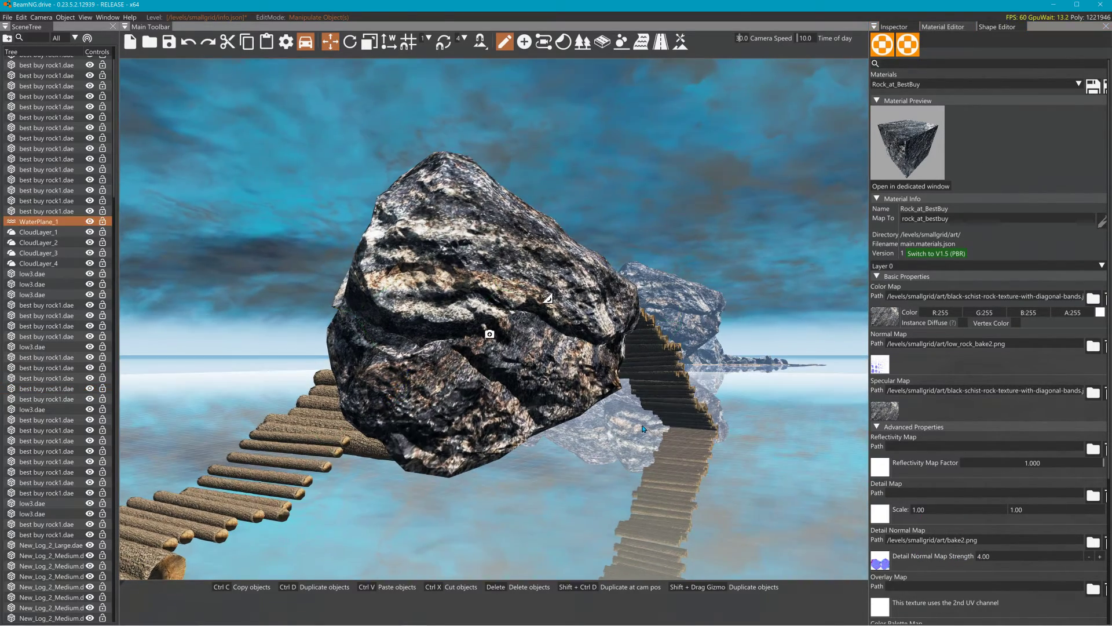
# Step: Rotate the floating best buy rock and lower it back into the water beside the log bridge
pyautogui.click(405, 406)
pyautogui.press('2')
pyautogui.moveTo(406, 405); pyautogui.dragTo(408, 530)
pyautogui.press('1')
pyautogui.moveTo(499, 376); pyautogui.dragTo(510, 414, button='right')
pyautogui.moveTo(420, 319); pyautogui.dragTo(444, 570)
pyautogui.moveTo(515, 400); pyautogui.dragTo(511, 453, button='right')
pyautogui.moveTo(459, 482); pyautogui.dragTo(531, 357)
# Step: Examine the log ends and bark up close, and look along the log bridge towards the distant rocks
pyautogui.moveTo(530, 358); pyautogui.dragTo(672, 272, button='right')
pyautogui.press('w')
pyautogui.moveTo(494, 319); pyautogui.dragTo(587, 318, button='right')
pyautogui.press('a')
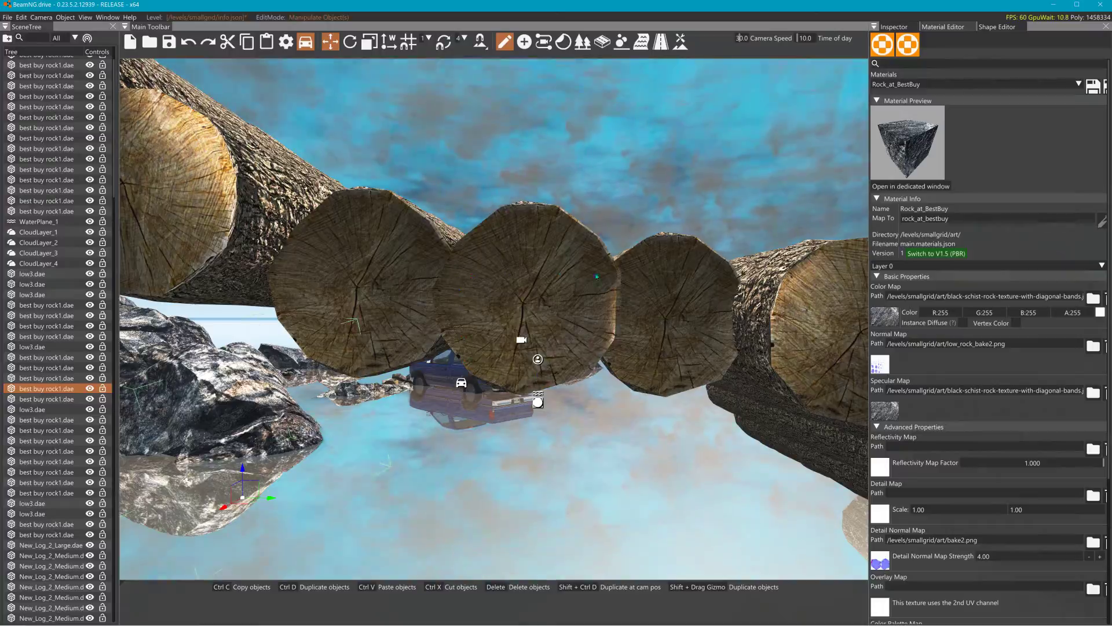
pyautogui.press('s')
pyautogui.moveTo(494, 318); pyautogui.dragTo(399, 359, button='right')
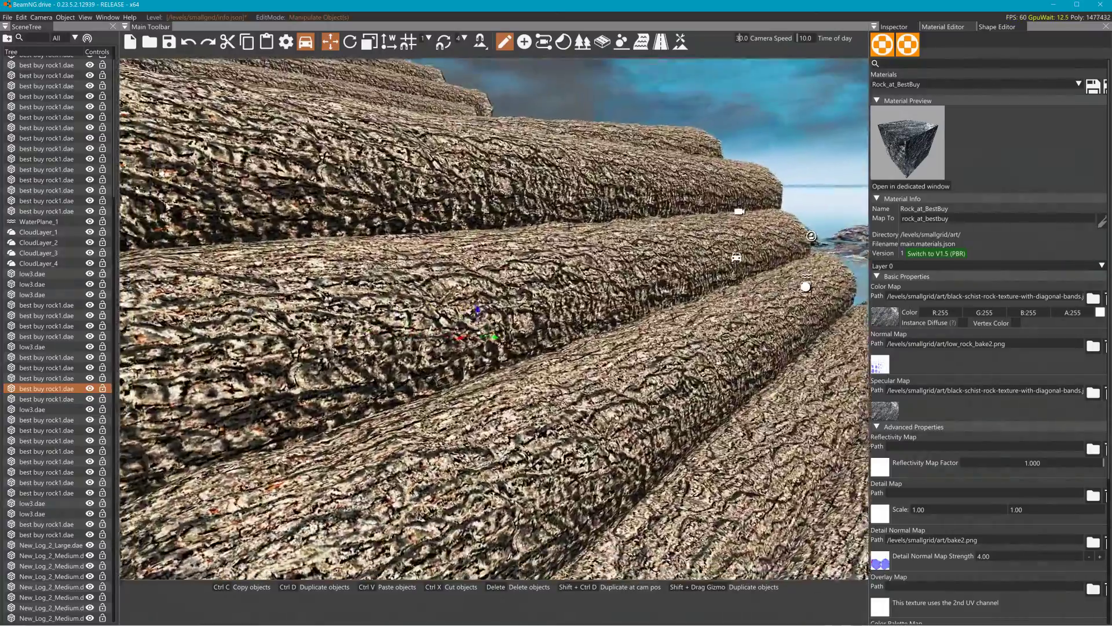
pyautogui.moveTo(645, 345); pyautogui.dragTo(470, 287, button='right')
pyautogui.press('w')
pyautogui.press('w')
pyautogui.press('s')
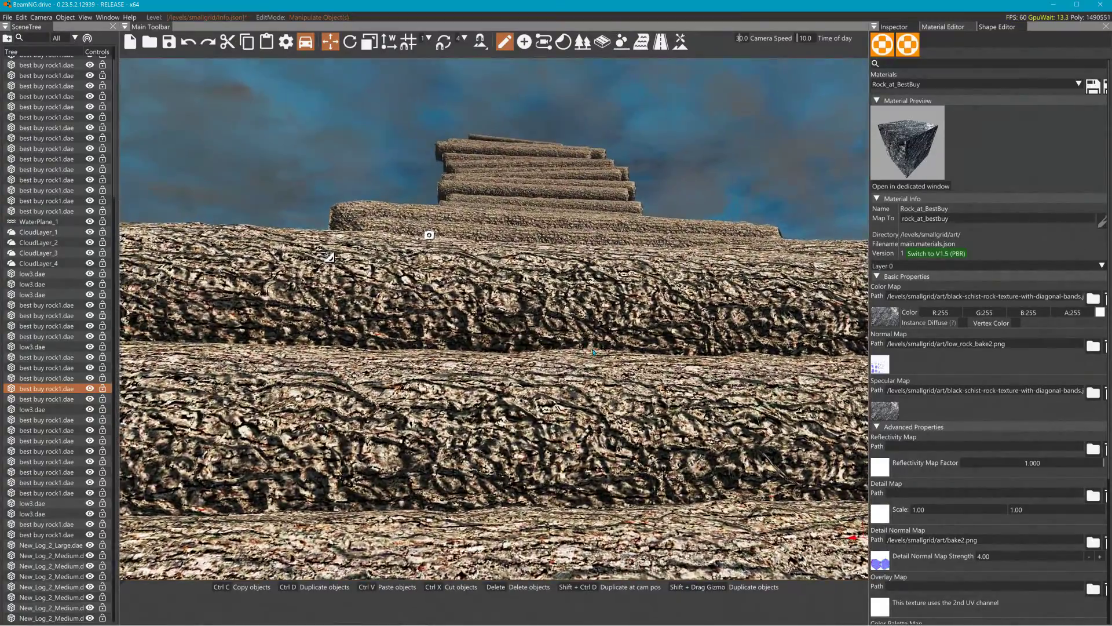
pyautogui.moveTo(471, 287); pyautogui.dragTo(467, 377, button='right')
pyautogui.press('s')
pyautogui.press('a')
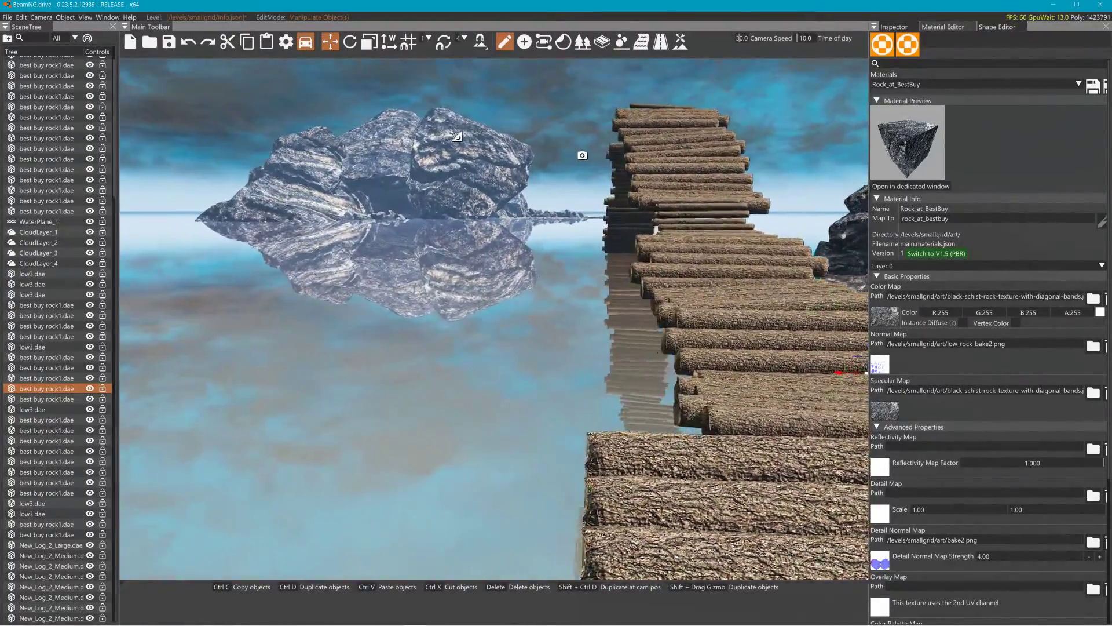
pyautogui.moveTo(498, 210); pyautogui.dragTo(517, 201, button='right')
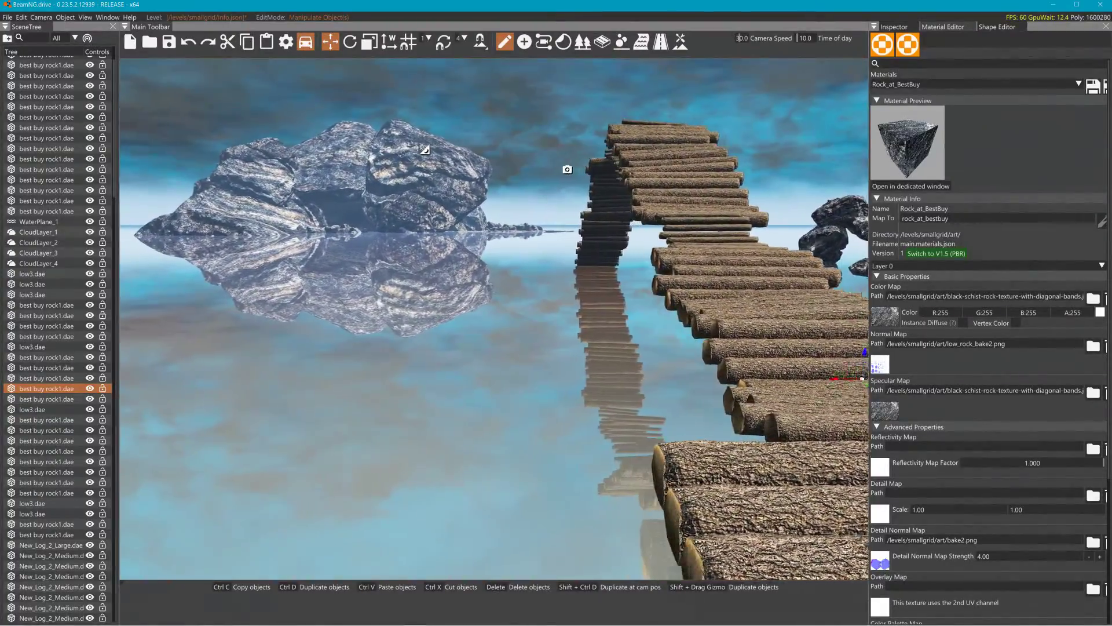
# Step: Clear the rock search in the Asset Browser and place best buy rock1.dae and D5.dae in the water beside the log bridge
pyautogui.click(105, 19)
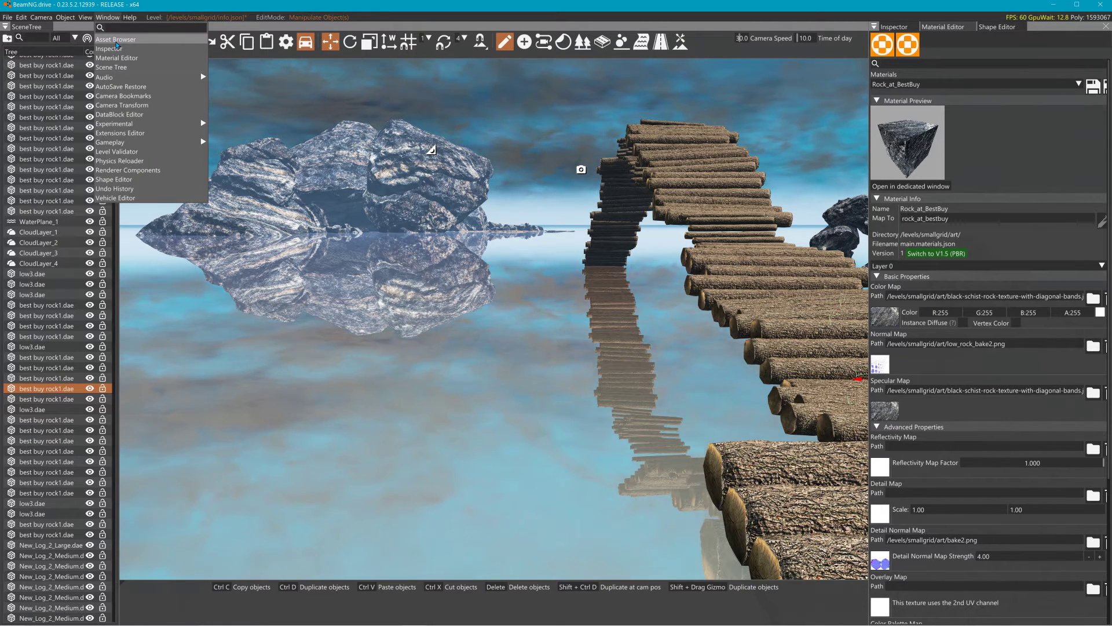
pyautogui.click(117, 41)
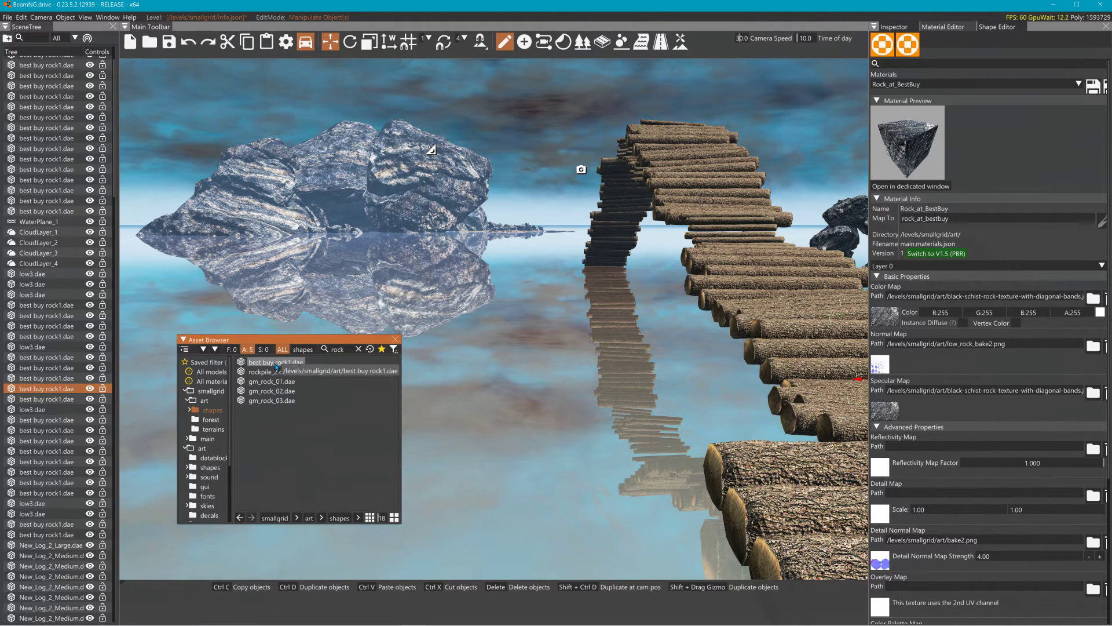
pyautogui.click(358, 348)
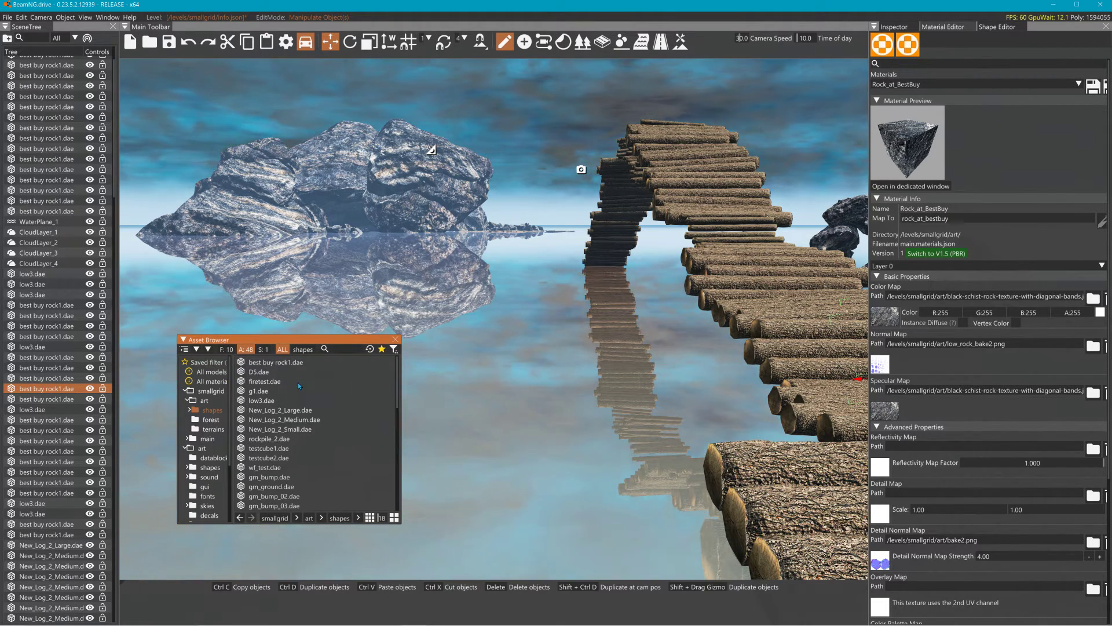
pyautogui.moveTo(279, 364); pyautogui.dragTo(498, 428)
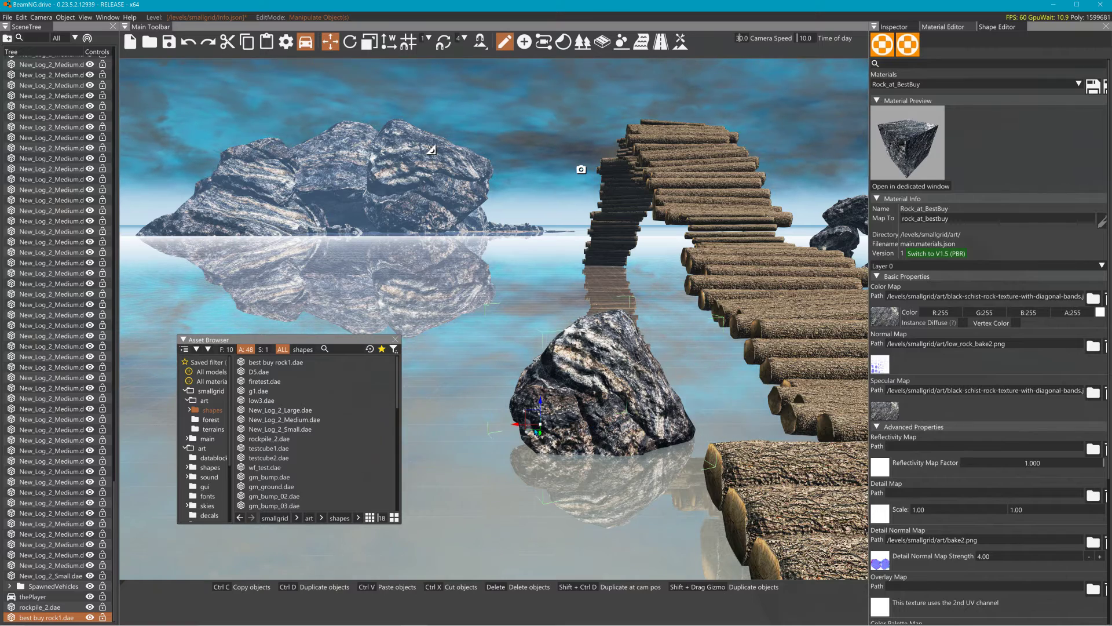
pyautogui.moveTo(517, 426)
pyautogui.mouseDown()
pyautogui.moveTo(498, 415)
pyautogui.moveTo(504, 429)
pyautogui.mouseUp()
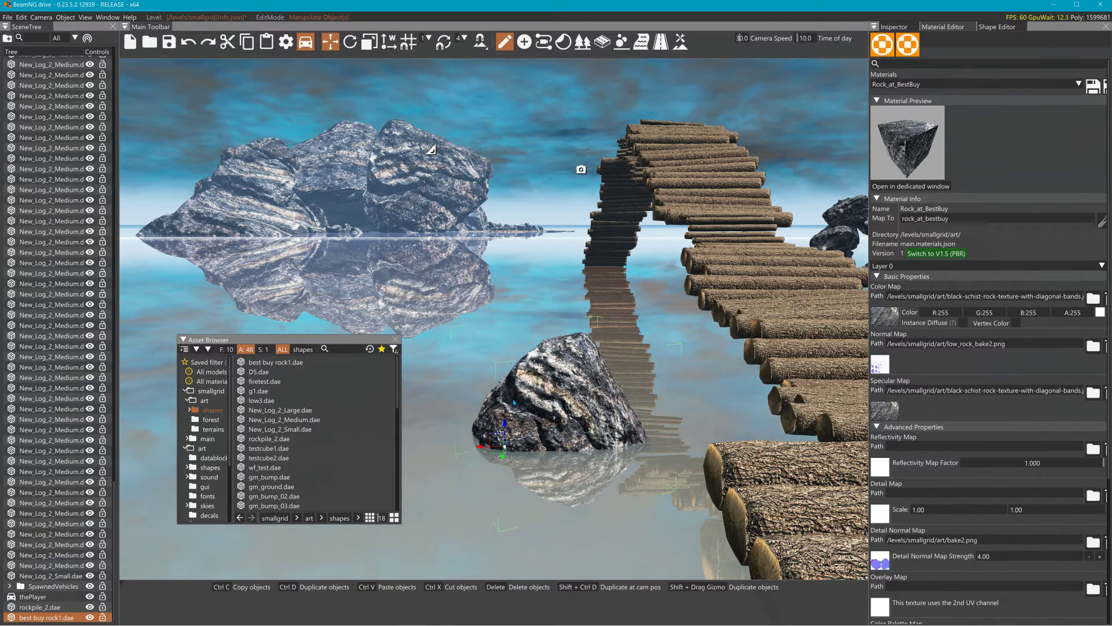
pyautogui.press('a')
pyautogui.moveTo(270, 375); pyautogui.dragTo(386, 407)
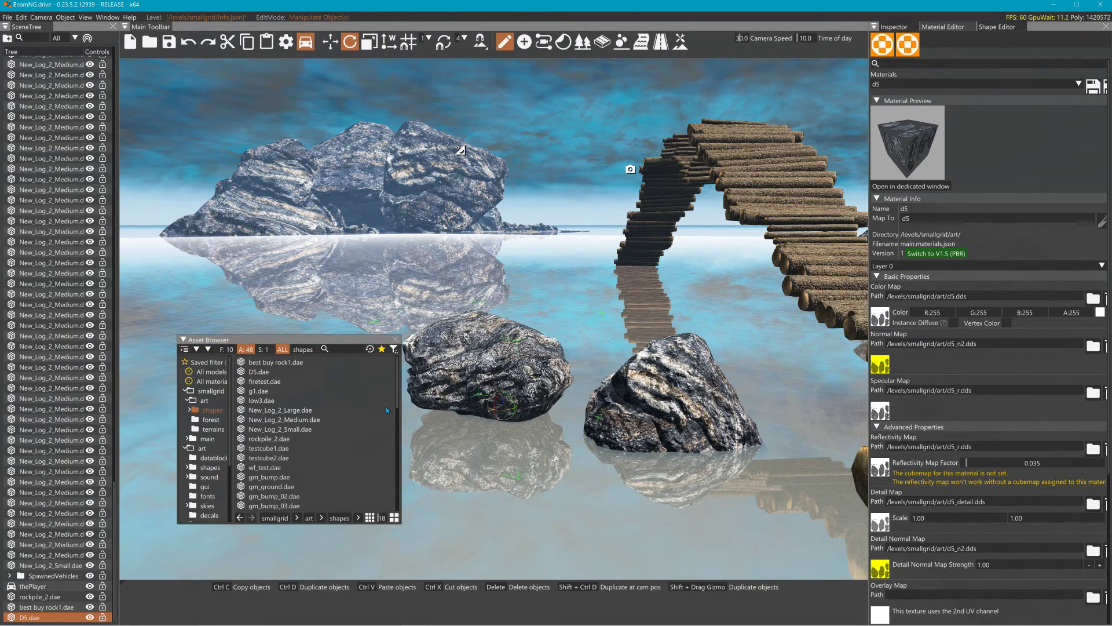
# Step: Place the low3.dae rock pile scan in front of the two rocks and inspect its surface up close
pyautogui.moveTo(271, 400); pyautogui.dragTo(497, 505)
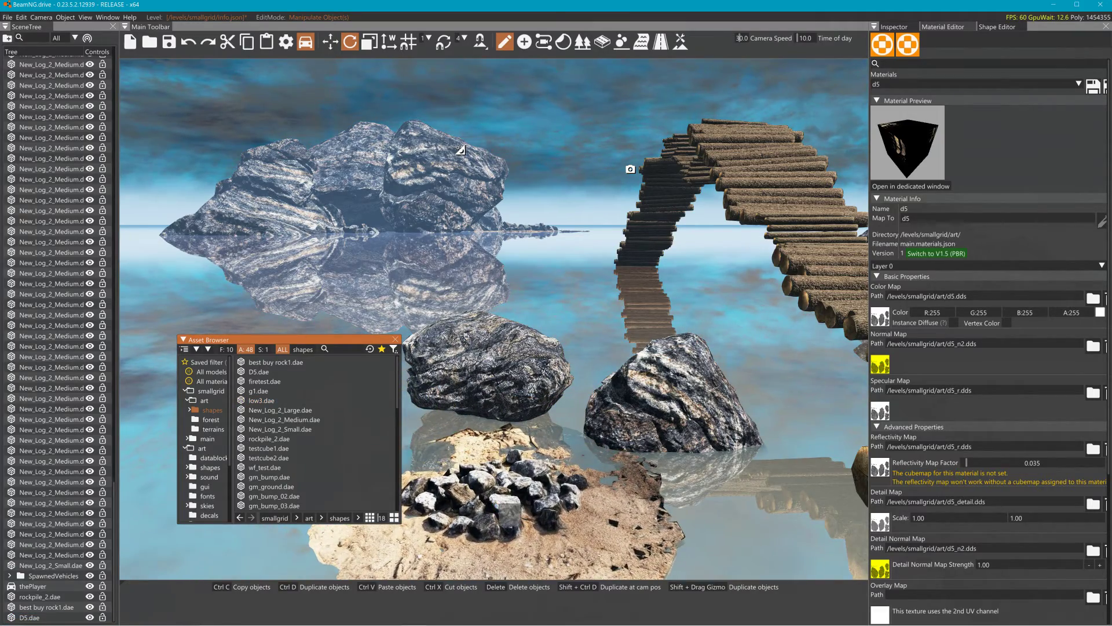
pyautogui.press('f')
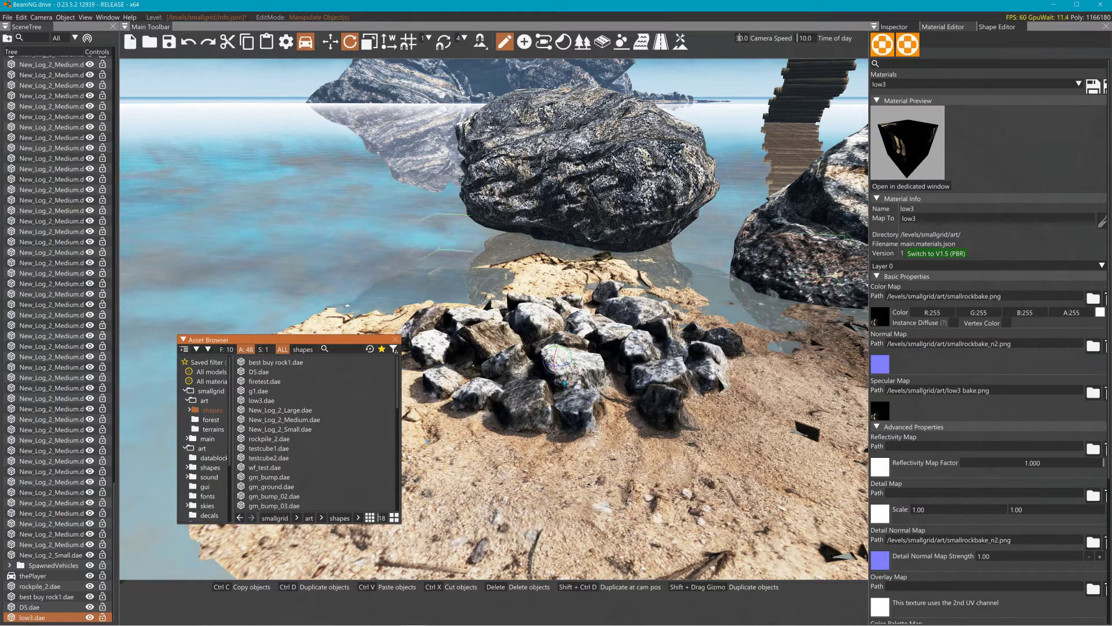
pyautogui.press('s')
pyautogui.moveTo(592, 384)
pyautogui.mouseDown(button='right')
pyautogui.moveTo(607, 313)
pyautogui.moveTo(597, 401)
pyautogui.mouseUp(button='right')
pyautogui.press('w')
pyautogui.press('w')
pyautogui.press('w')
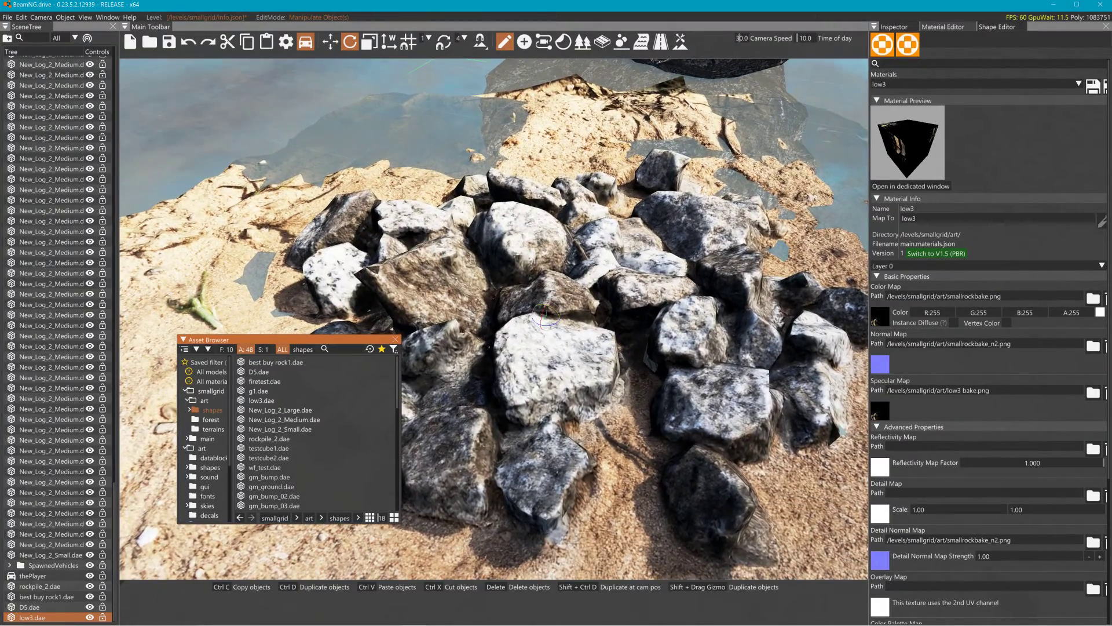
pyautogui.press('s')
pyautogui.moveTo(597, 401); pyautogui.dragTo(584, 358, button='right')
# Step: Place New_Log_2_Large.dae and testcube2.dae in the water beside the D5 rock
pyautogui.moveTo(278, 411); pyautogui.dragTo(264, 189)
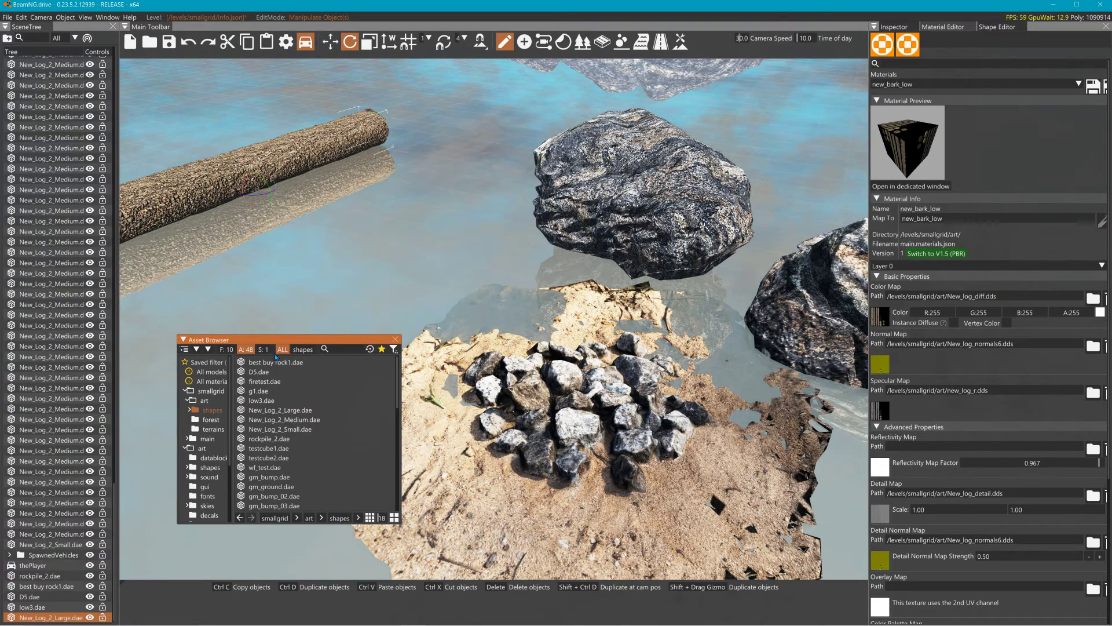
pyautogui.moveTo(268, 448); pyautogui.dragTo(331, 366)
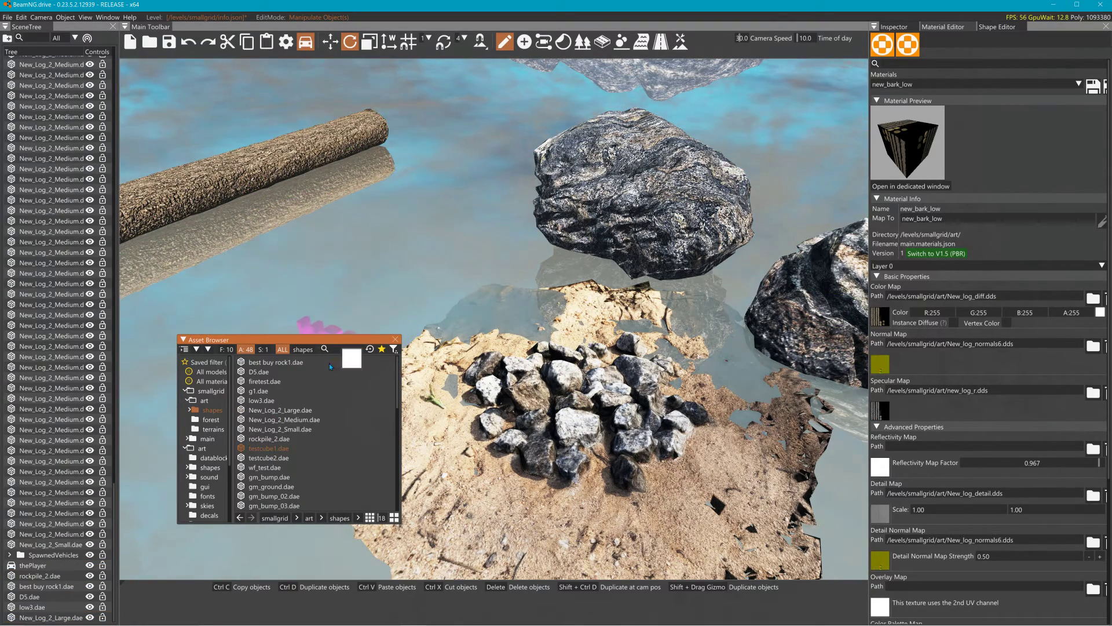
pyautogui.moveTo(276, 458); pyautogui.dragTo(377, 224)
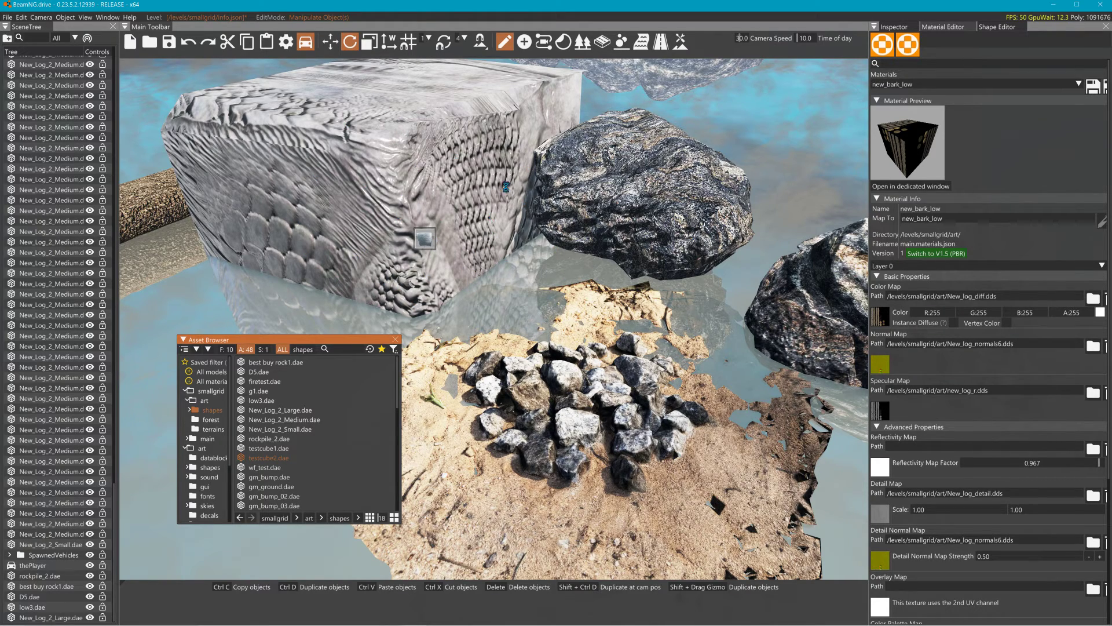
# Step: Raise the test cube out of the water so its faces are in full view
pyautogui.moveTo(518, 208); pyautogui.dragTo(487, 199, button='right')
pyautogui.press('1')
pyautogui.moveTo(514, 335); pyautogui.dragTo(507, 156)
pyautogui.moveTo(507, 157); pyautogui.dragTo(503, 117, button='right')
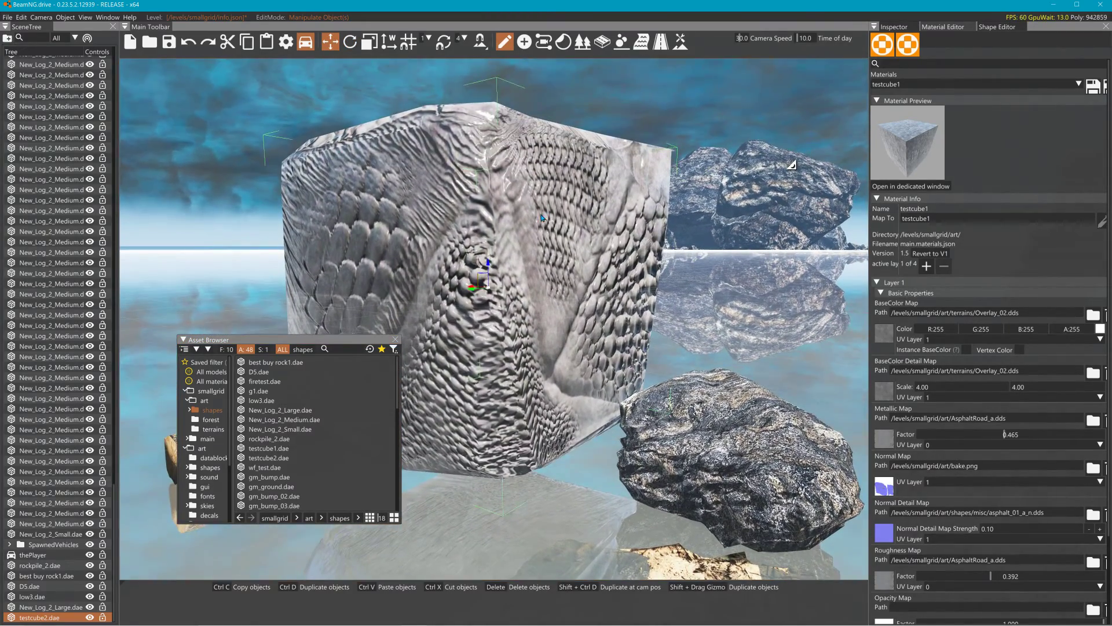
pyautogui.press('2')
pyautogui.moveTo(497, 296); pyautogui.dragTo(460, 166)
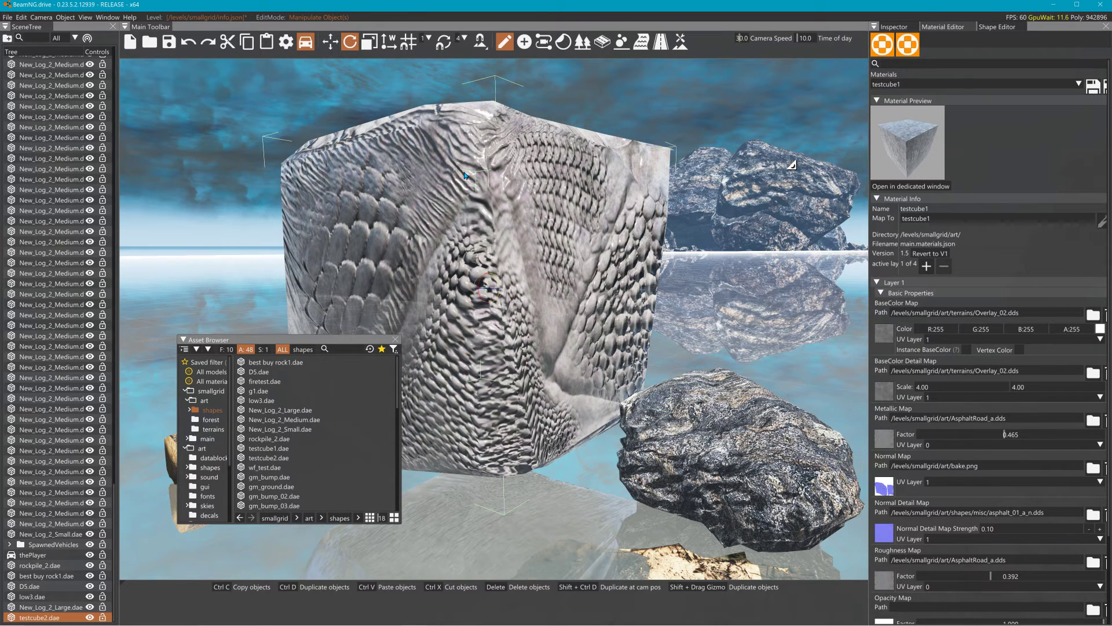
# Step: Remove the normal map from the testcube1 material, view the cube without it, and undo the removal
pyautogui.click(1106, 467)
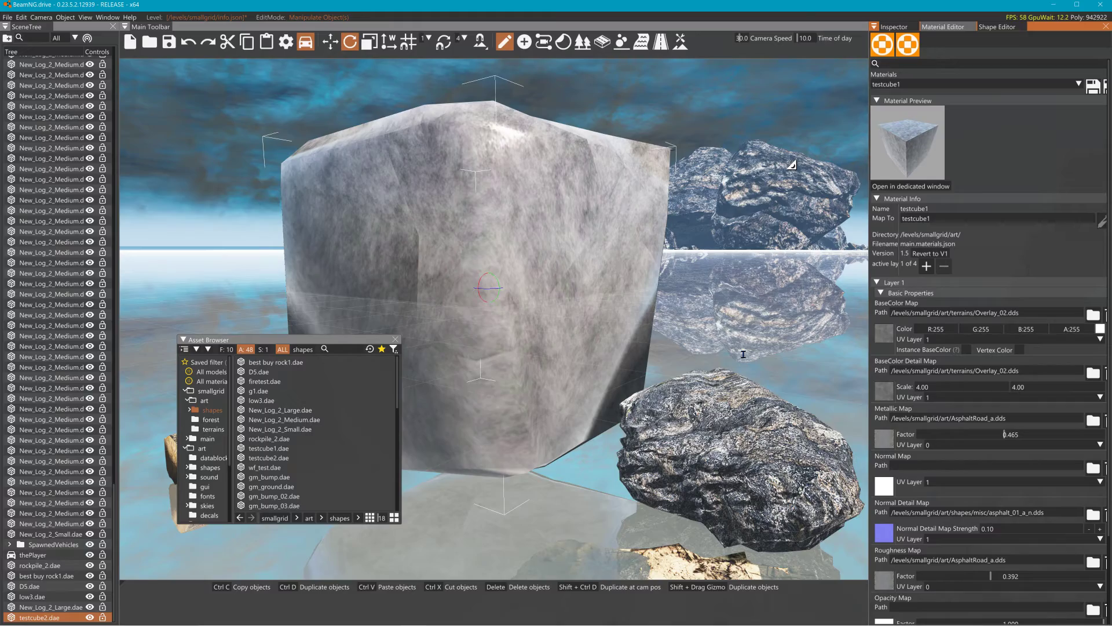
pyautogui.press('a')
pyautogui.moveTo(658, 322); pyautogui.dragTo(603, 313, button='right')
pyautogui.press('d')
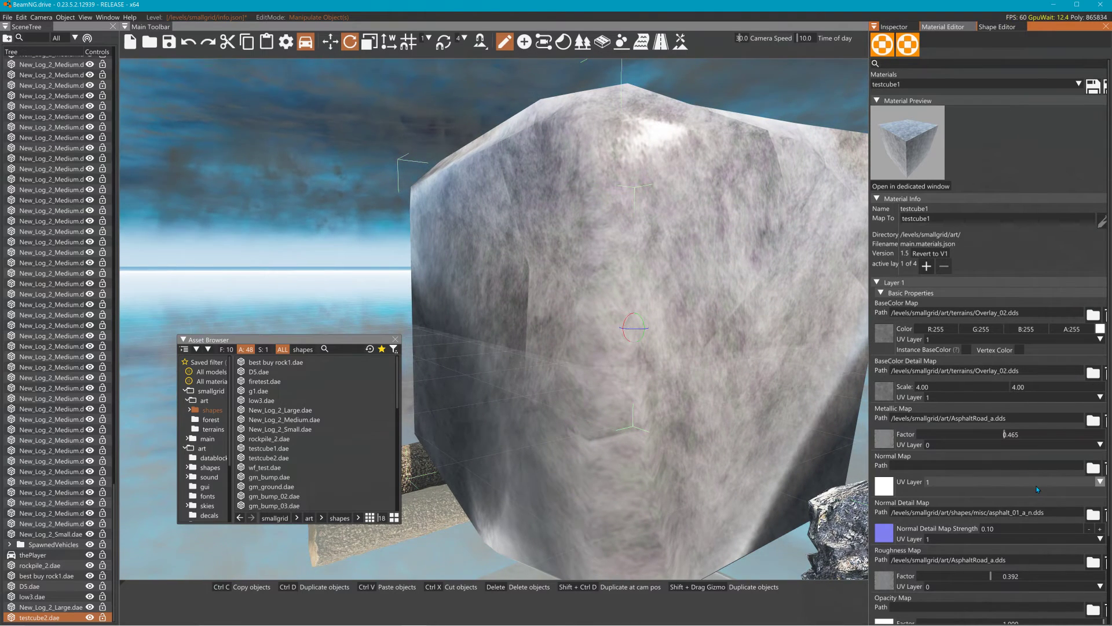
pyautogui.hotkey('ctrl', 'z')
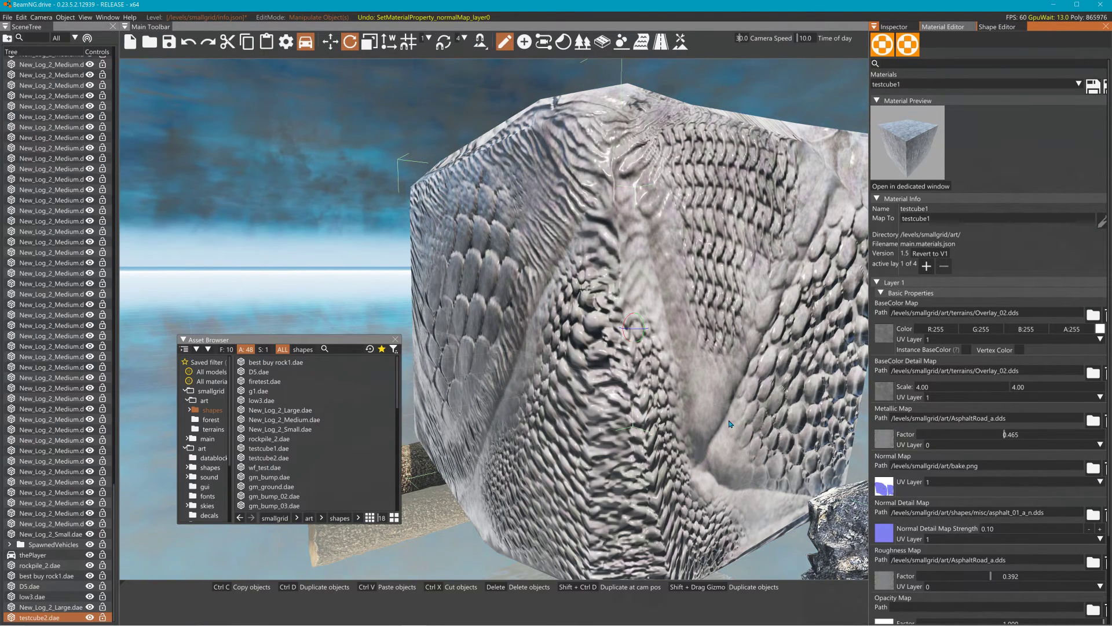
# Step: Browse the rest of the level's shapes in the Asset Browser and look over the placed models from across the water
pyautogui.moveTo(648, 329); pyautogui.dragTo(631, 316)
pyautogui.moveTo(632, 316); pyautogui.dragTo(482, 399, button='right')
pyautogui.moveTo(253, 459); pyautogui.dragTo(303, 462)
pyautogui.scroll(-10, 307, 462)
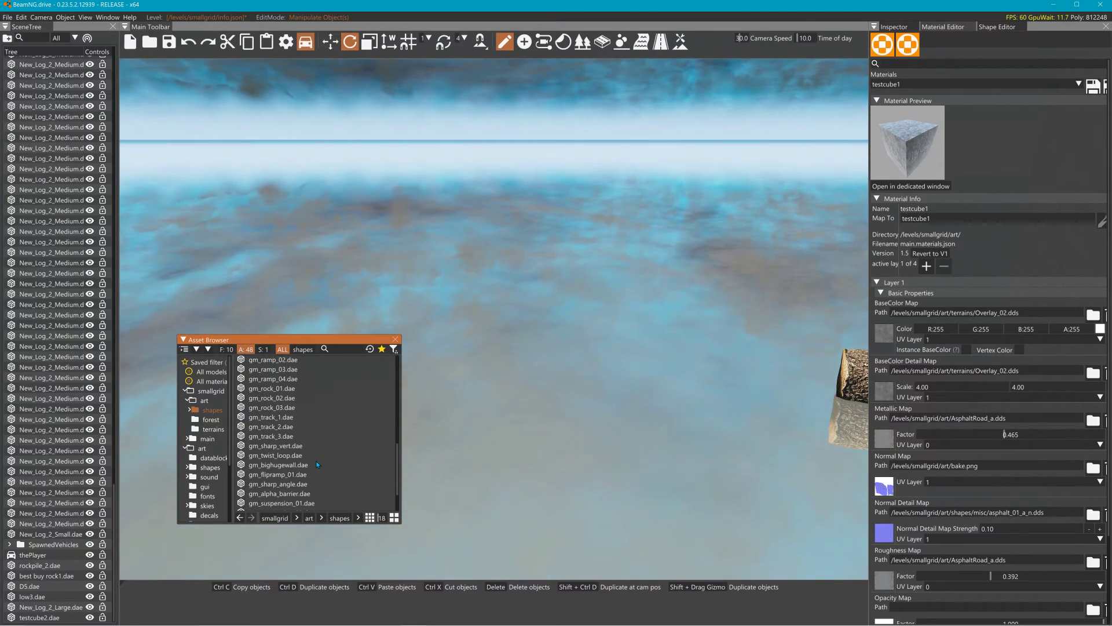
pyautogui.scroll(3, 317, 463)
pyautogui.moveTo(503, 474); pyautogui.dragTo(540, 472, button='right')
pyautogui.press('w')
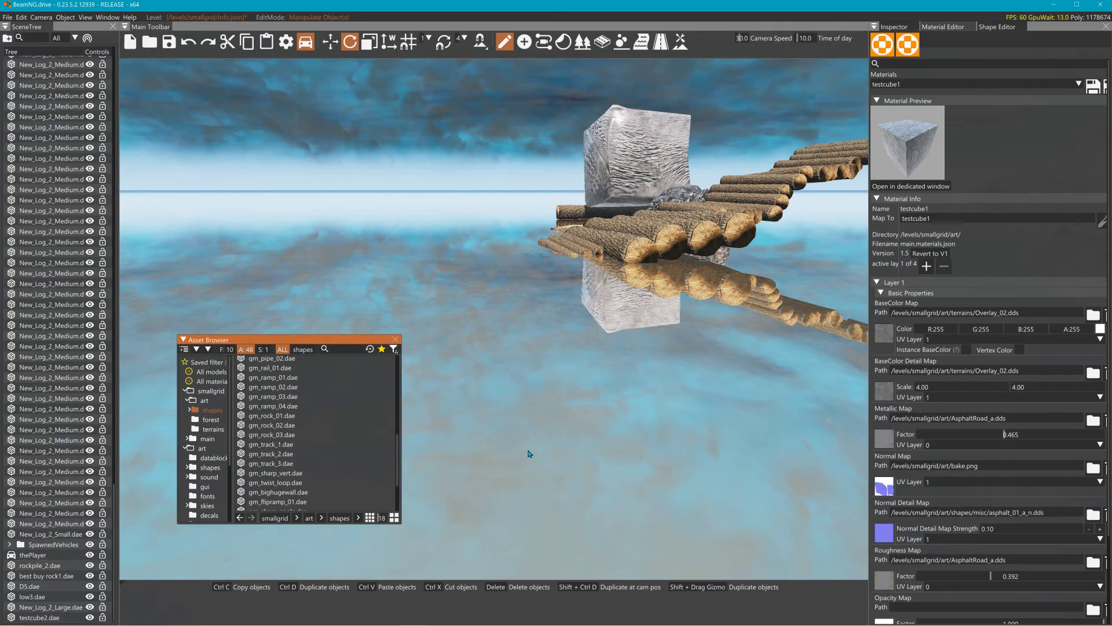
pyautogui.moveTo(531, 447); pyautogui.dragTo(626, 449, button='right')
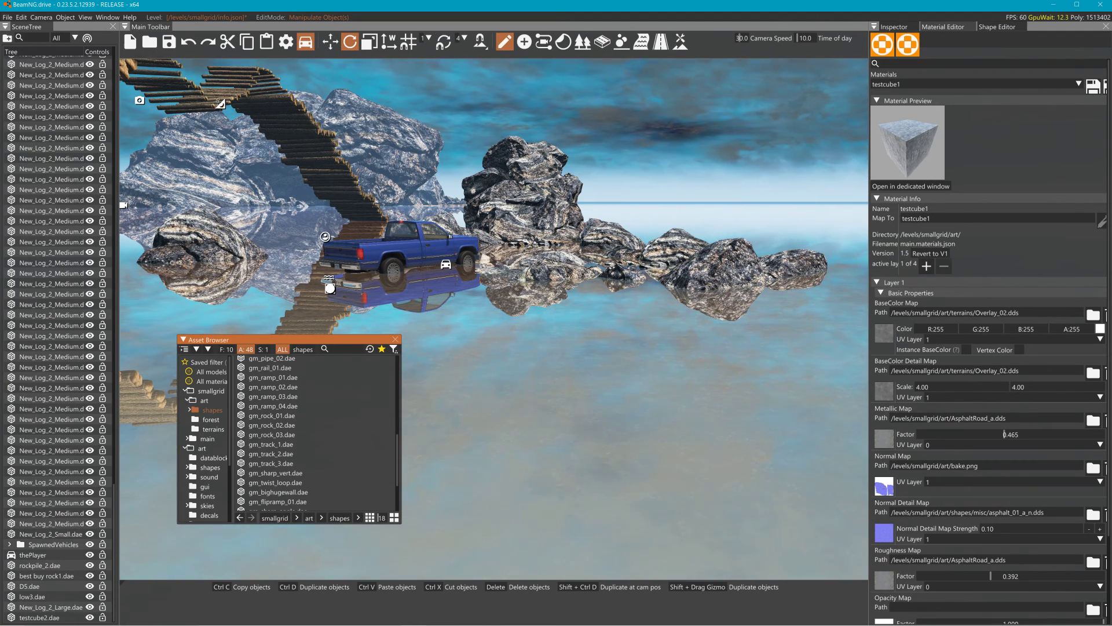
pyautogui.moveTo(494, 318); pyautogui.dragTo(725, 261, button='right')
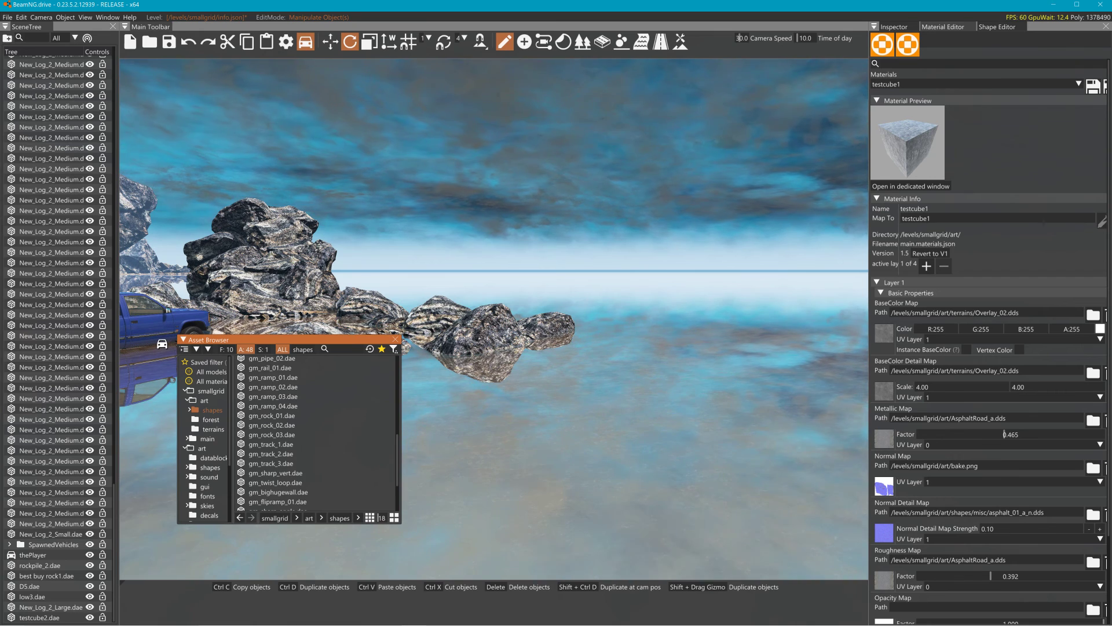